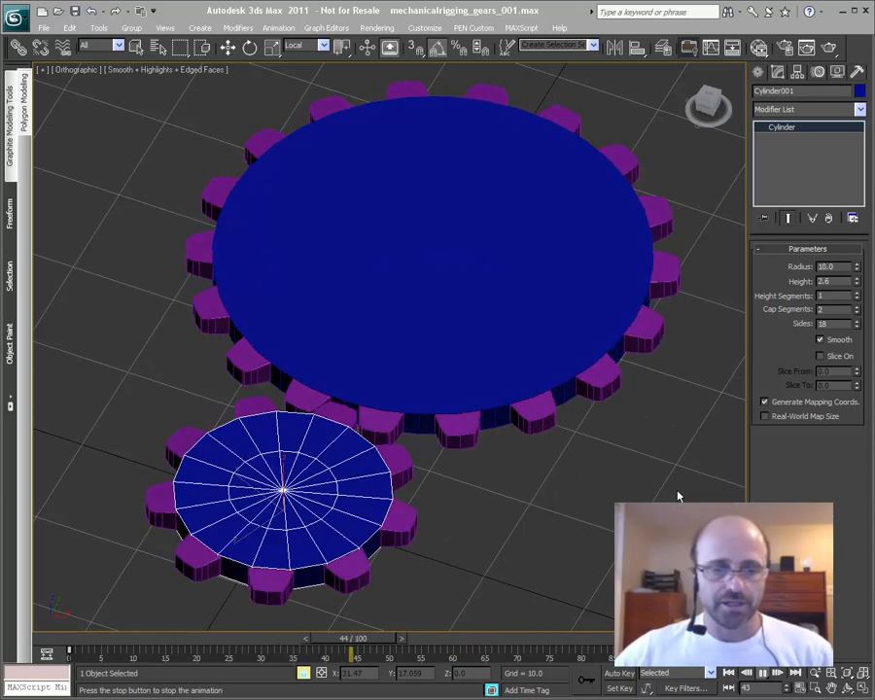
# - Stop the animation playback and try rotating the small gear's cylinder about its own axis
pyautogui.press('/')
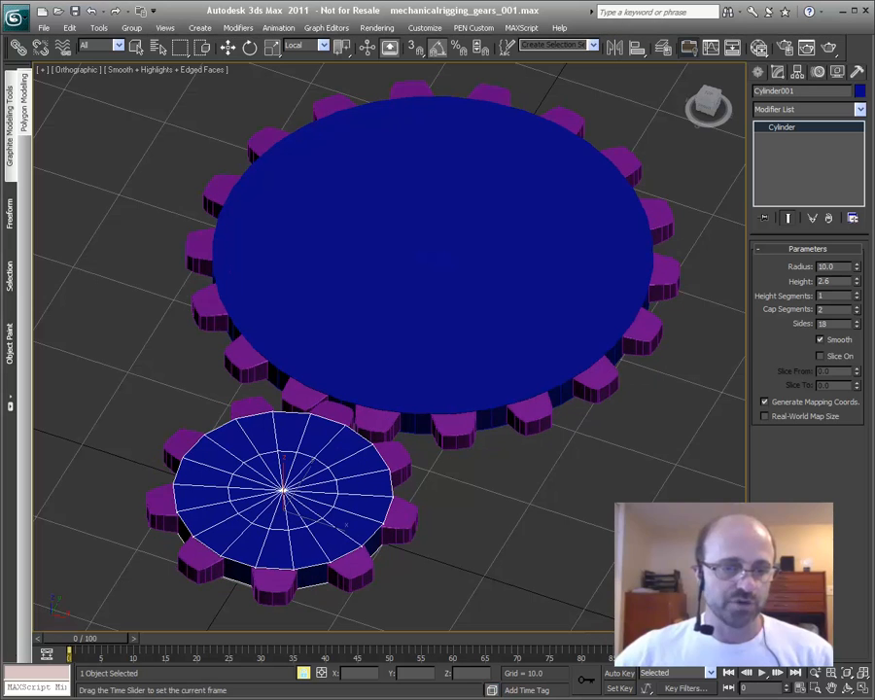
pyautogui.press('e')
pyautogui.moveTo(367, 522); pyautogui.dragTo(292, 546)
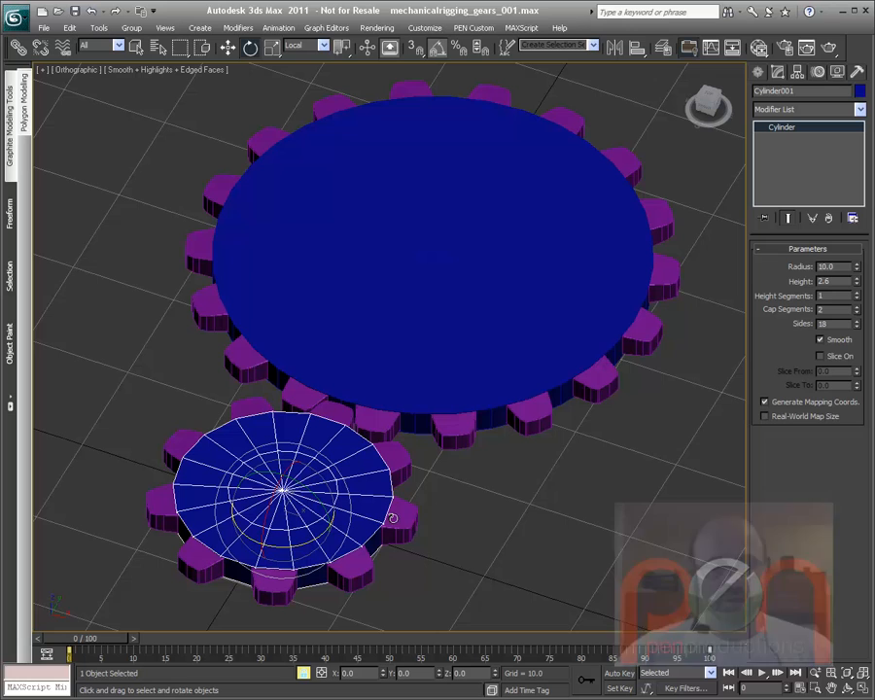
# - Reset to a new empty scene and show the Top view maximized on its own
pyautogui.click(24, 18)
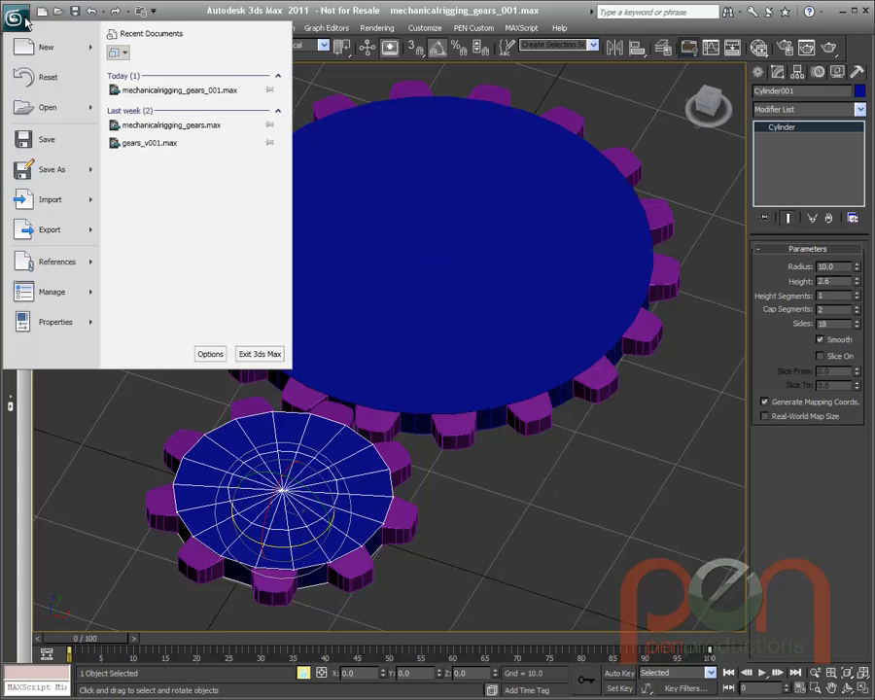
pyautogui.click(73, 85)
pyautogui.click(400, 379)
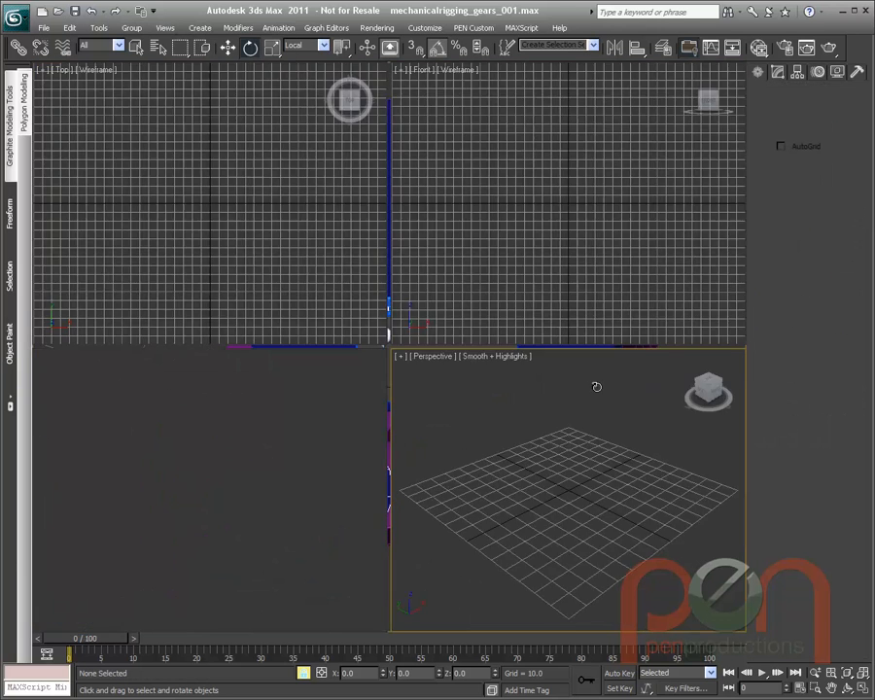
pyautogui.click(267, 269)
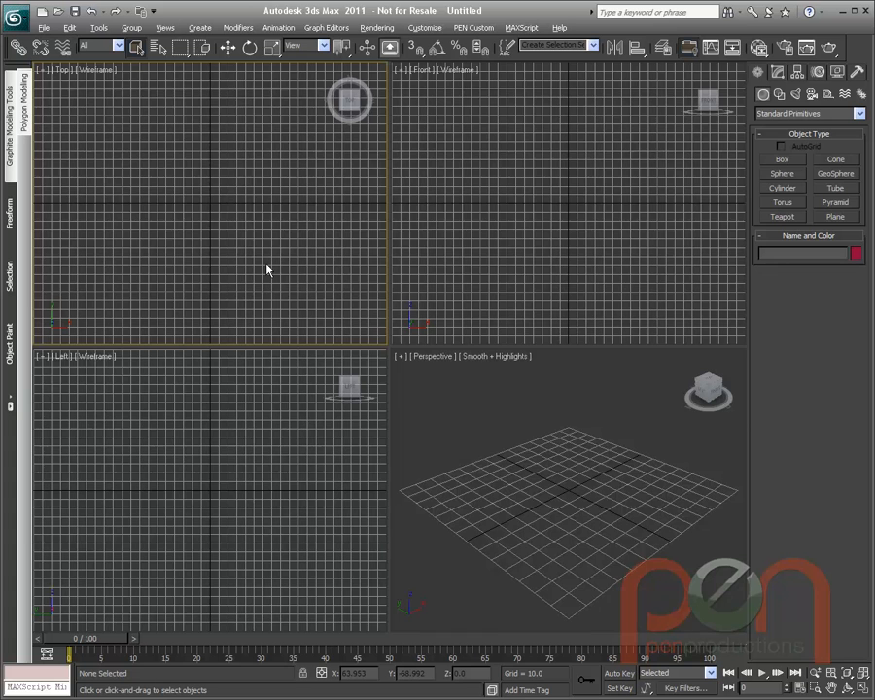
pyautogui.hotkey('alt', 'w')
pyautogui.hotkey('shift', 'q')
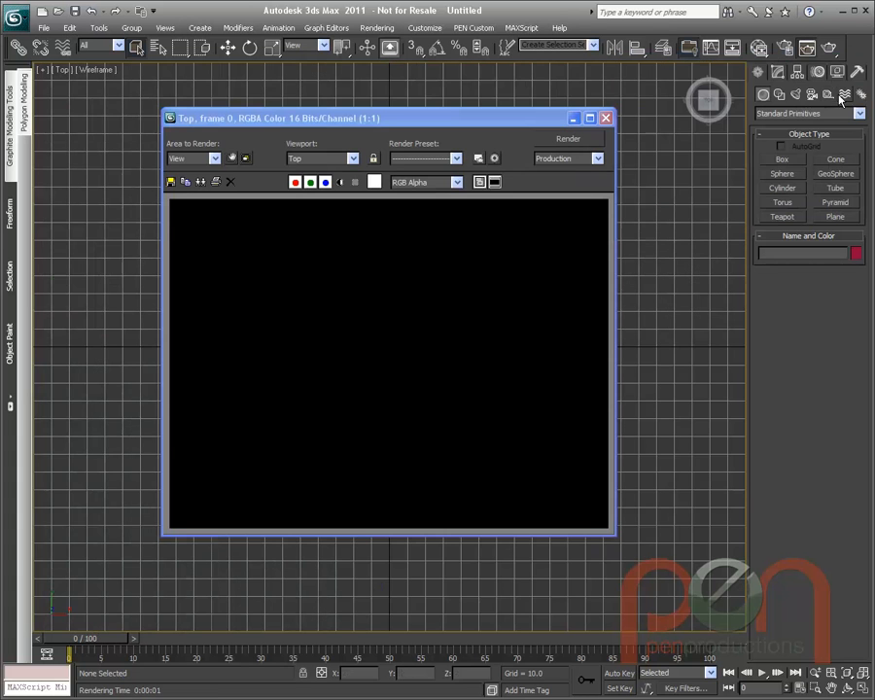
pyautogui.click(606, 118)
pyautogui.scroll(5, 423, 327)
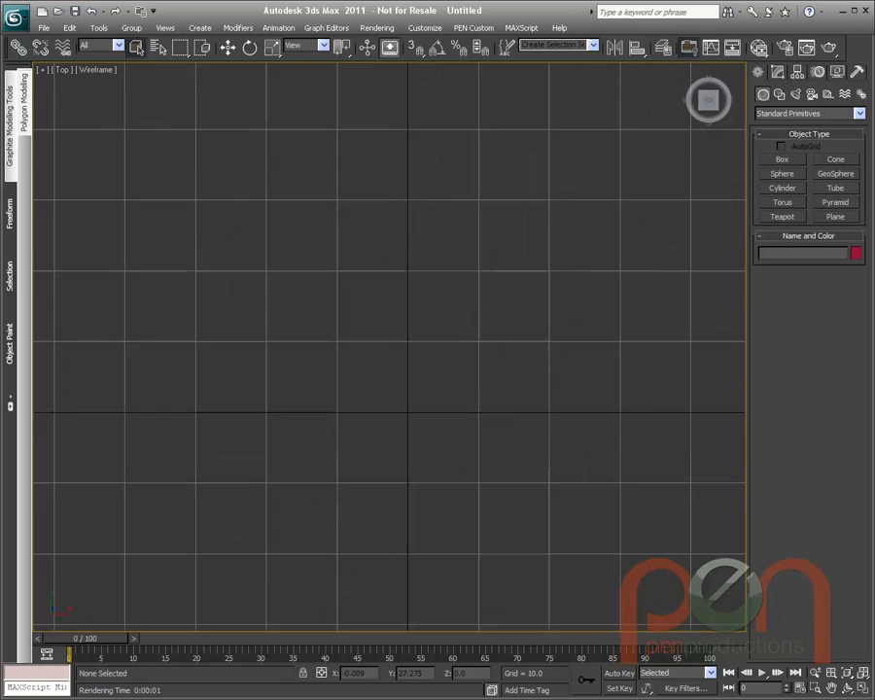
# - Create a chamfer cylinder at the grid origin with radius about 10.12, height about 4.05 and fillet about 0.18
pyautogui.rightClick(475, 316)
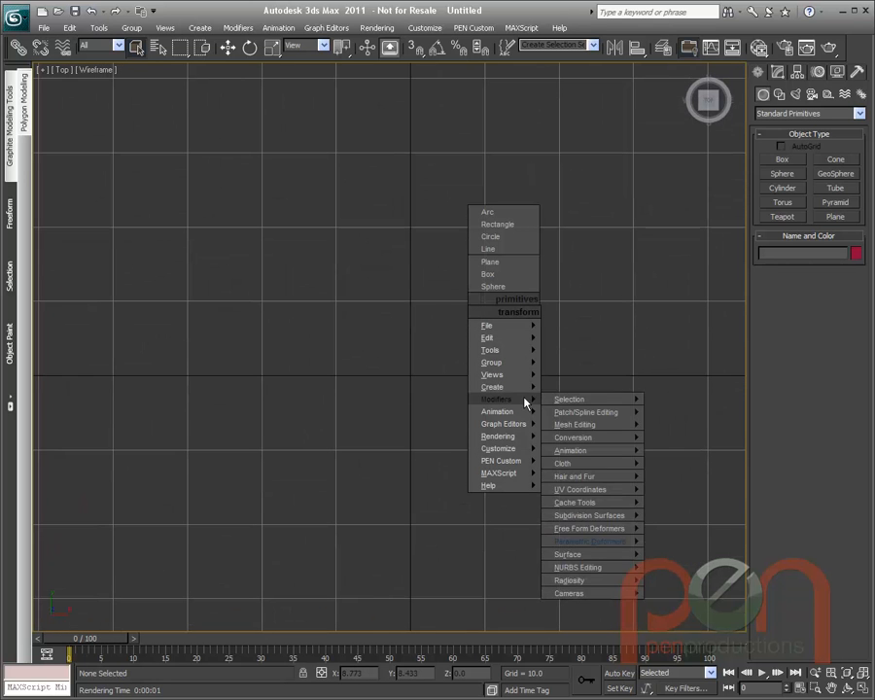
pyautogui.moveTo(515, 388)
pyautogui.moveTo(622, 402)
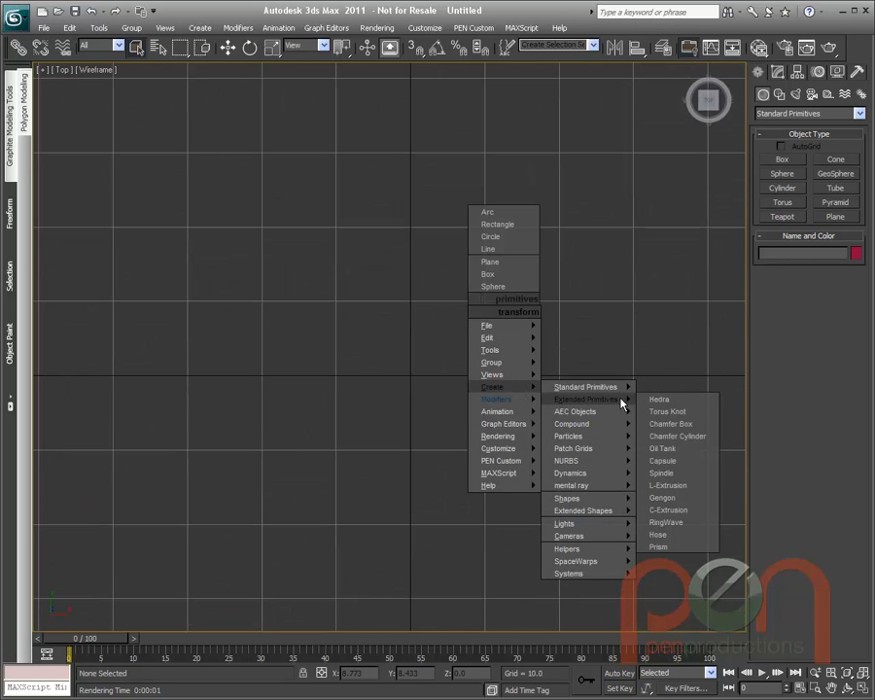
pyautogui.click(696, 437)
pyautogui.moveTo(411, 375)
pyautogui.mouseDown()
pyautogui.moveTo(418, 472)
pyautogui.moveTo(414, 449)
pyautogui.mouseUp()
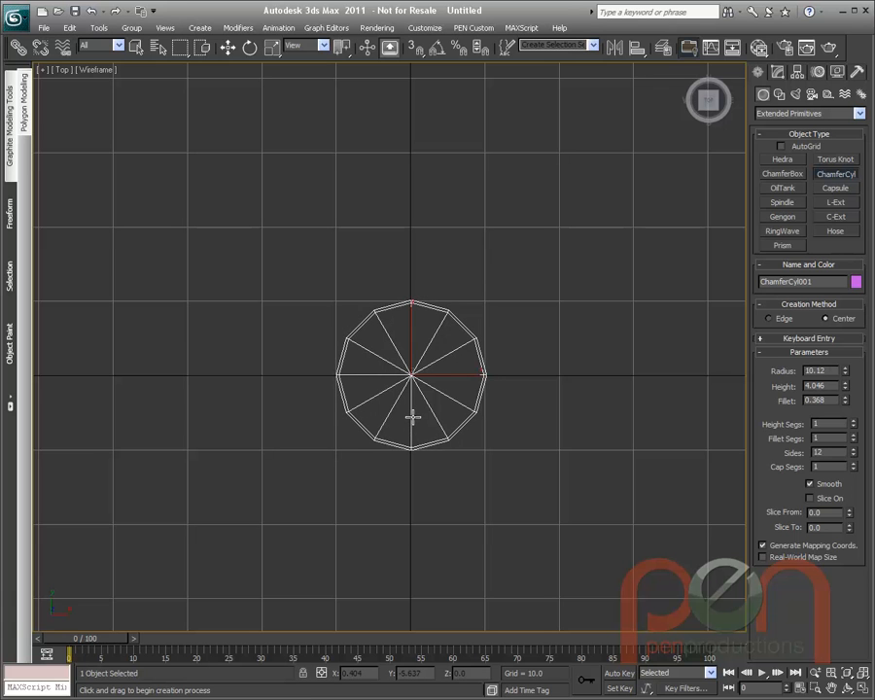
# - View the chamfer cylinder at an angle, shaded with edged faces, and leave object creation
pyautogui.keyDown('alt'); pyautogui.moveTo(499, 420); pyautogui.dragTo(440, 293, button='middle'); pyautogui.keyUp('alt')
pyautogui.scroll(4, 439, 293)
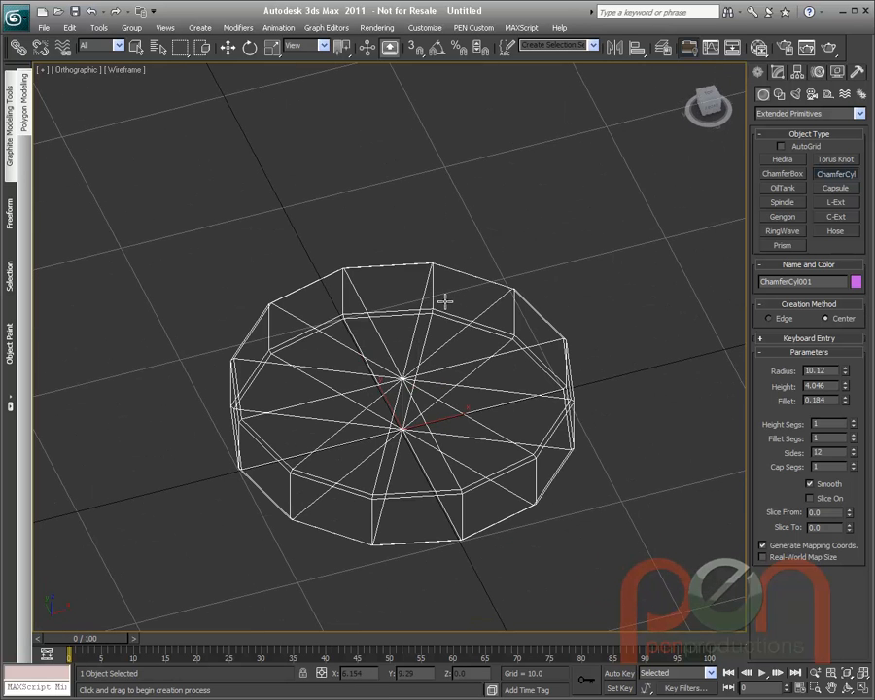
pyautogui.press('F3')
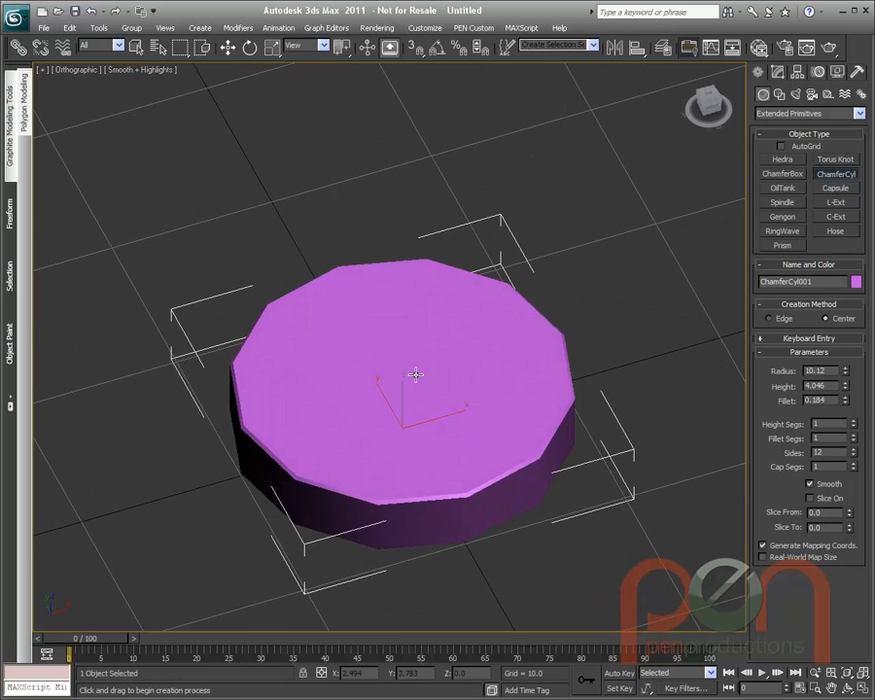
pyautogui.press('F4')
pyautogui.keyDown('alt'); pyautogui.moveTo(414, 371); pyautogui.dragTo(470, 337, button='middle'); pyautogui.keyUp('alt')
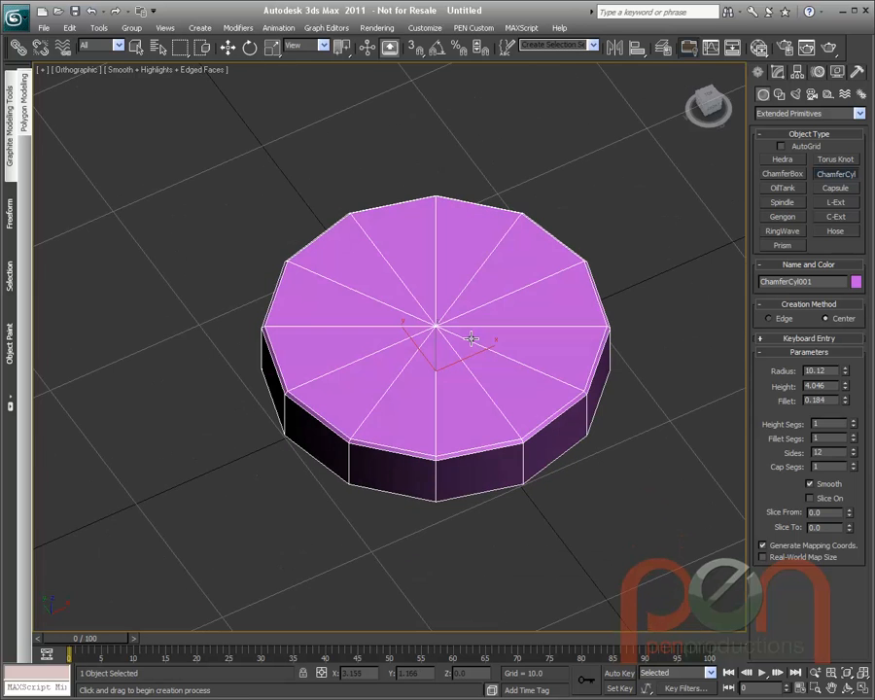
pyautogui.rightClick(620, 334)
# - Set the chamfer cylinder's number of sides to 18
pyautogui.keyDown('alt'); pyautogui.moveTo(525, 335); pyautogui.dragTo(494, 335, button='middle'); pyautogui.keyUp('alt')
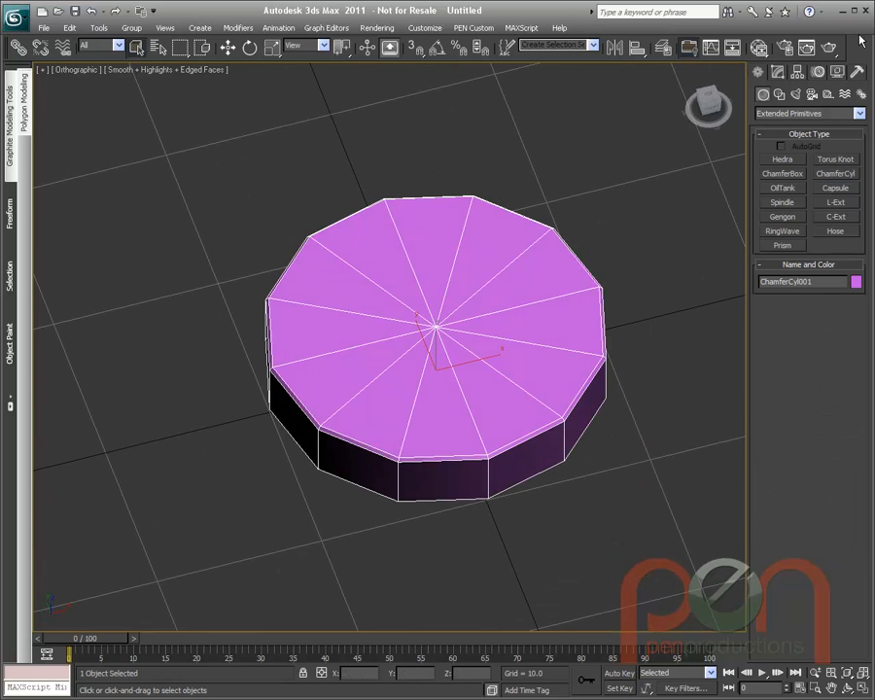
pyautogui.click(778, 72)
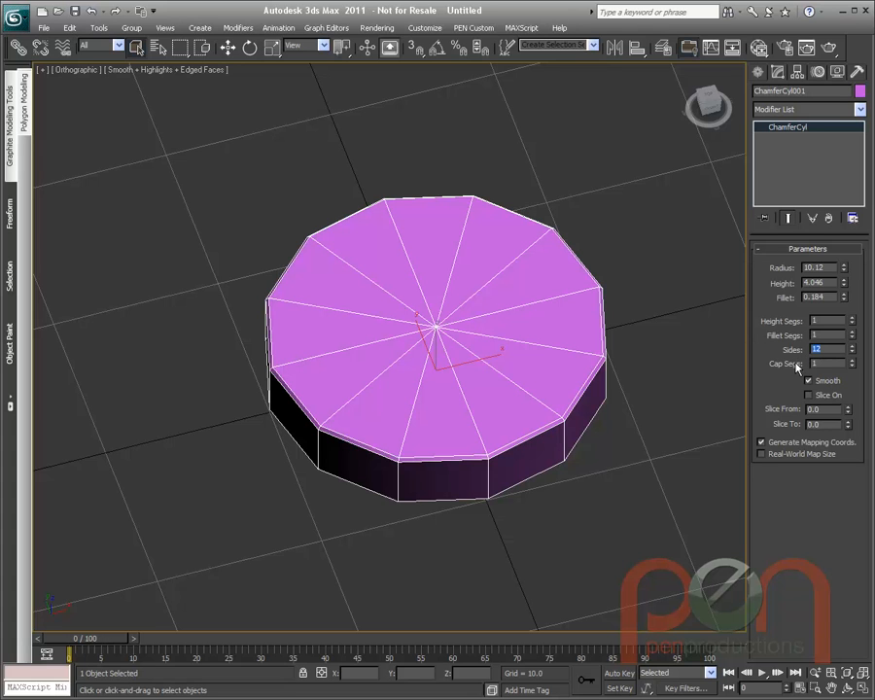
pyautogui.press('Return')
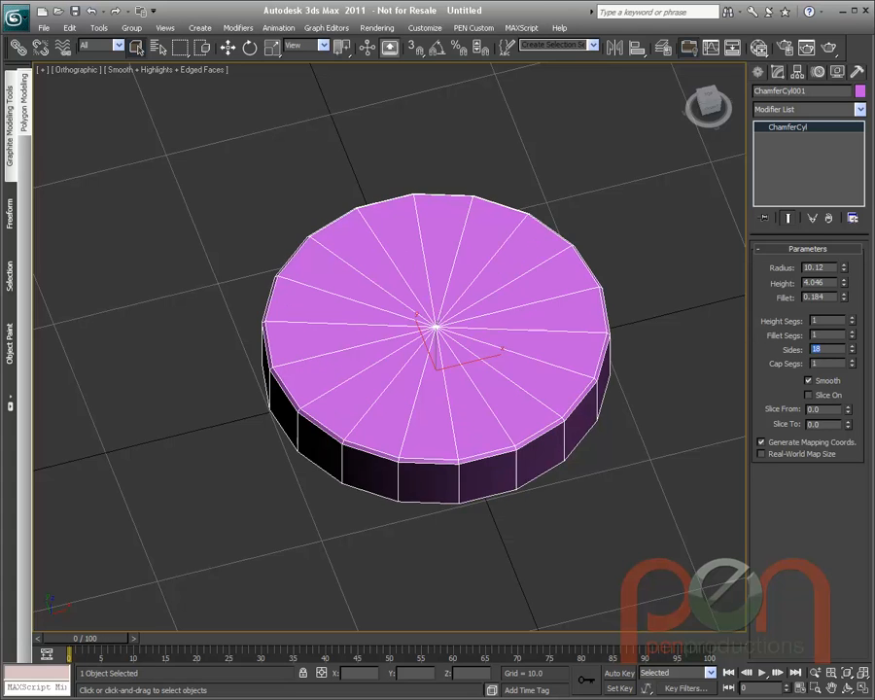
pyautogui.keyDown('alt'); pyautogui.moveTo(517, 365); pyautogui.dragTo(512, 377, button='middle'); pyautogui.keyUp('alt')
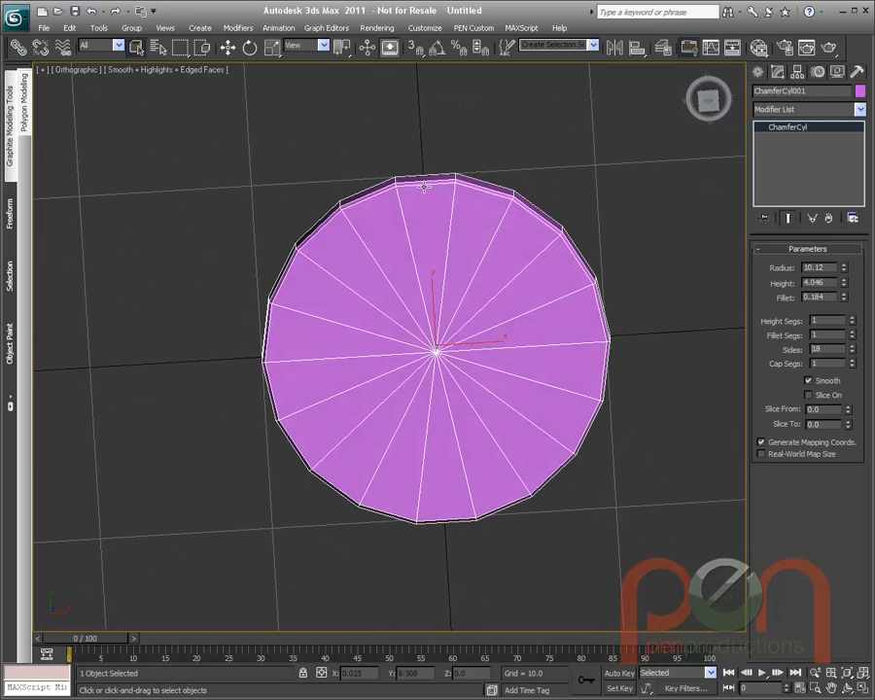
pyautogui.keyDown('alt'); pyautogui.moveTo(461, 252); pyautogui.dragTo(600, 142, button='middle'); pyautogui.keyUp('alt')
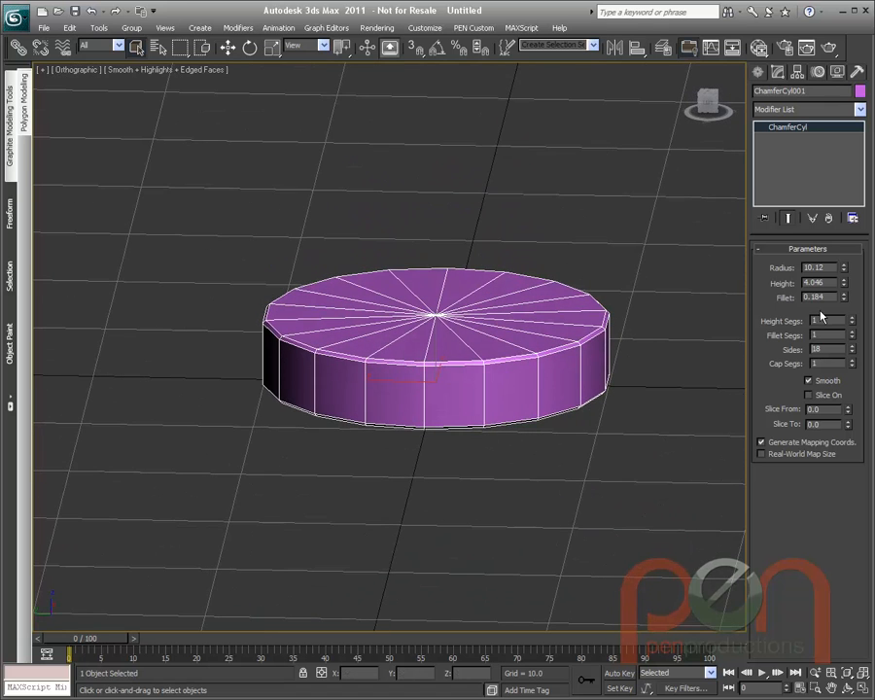
# - Reduce the chamfer cylinder's height to about 3.04 and its fillet to about 0.11
pyautogui.moveTo(848, 287); pyautogui.dragTo(843, 299)
pyautogui.keyDown('alt'); pyautogui.moveTo(428, 293); pyautogui.dragTo(364, 326, button='middle'); pyautogui.keyUp('alt')
pyautogui.scroll(-1, 470, 309)
pyautogui.keyDown('alt'); pyautogui.moveTo(470, 309); pyautogui.dragTo(457, 346, button='middle'); pyautogui.keyUp('alt')
pyautogui.scroll(1, 457, 329)
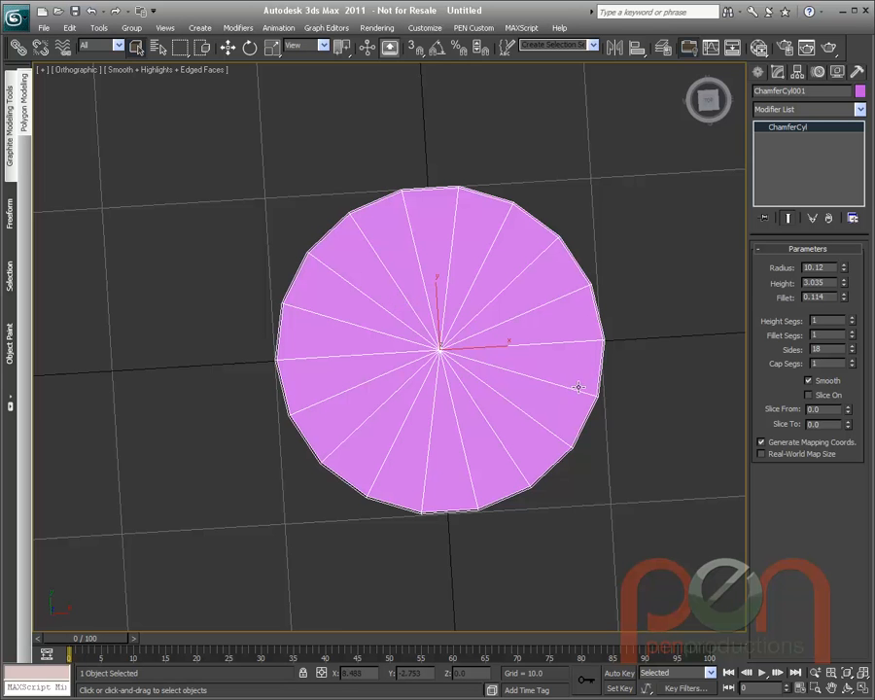
# - Change the chamfer cylinder's object color to dark blue
pyautogui.keyDown('alt'); pyautogui.moveTo(401, 410); pyautogui.dragTo(418, 365, button='middle'); pyautogui.keyUp('alt')
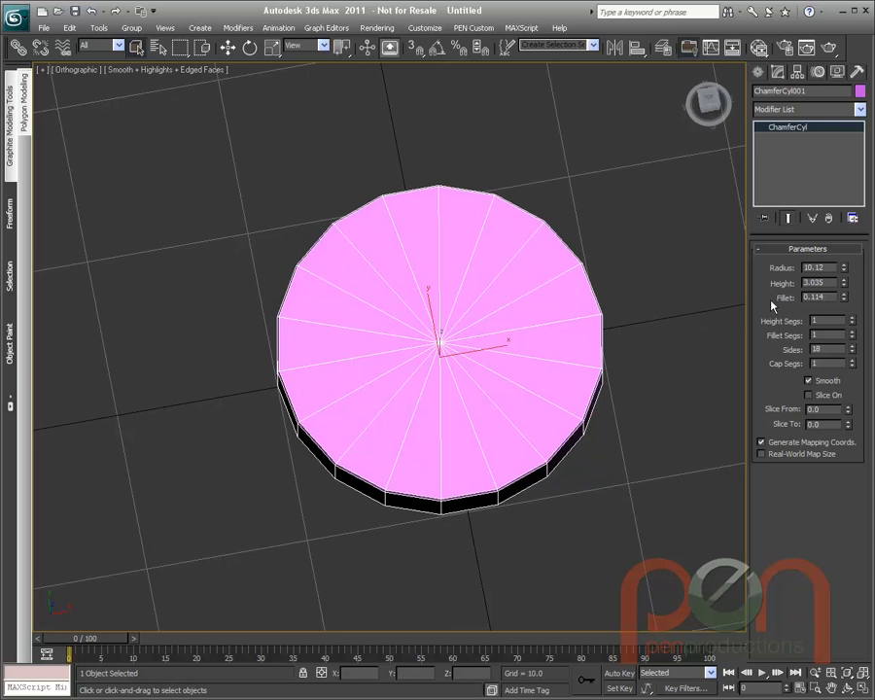
pyautogui.click(859, 91)
pyautogui.click(497, 357)
pyautogui.click(506, 431)
# - Clone the chamfer cylinder in place as an independent copy
pyautogui.keyDown('alt'); pyautogui.moveTo(521, 406); pyautogui.dragTo(455, 383, button='middle'); pyautogui.keyUp('alt')
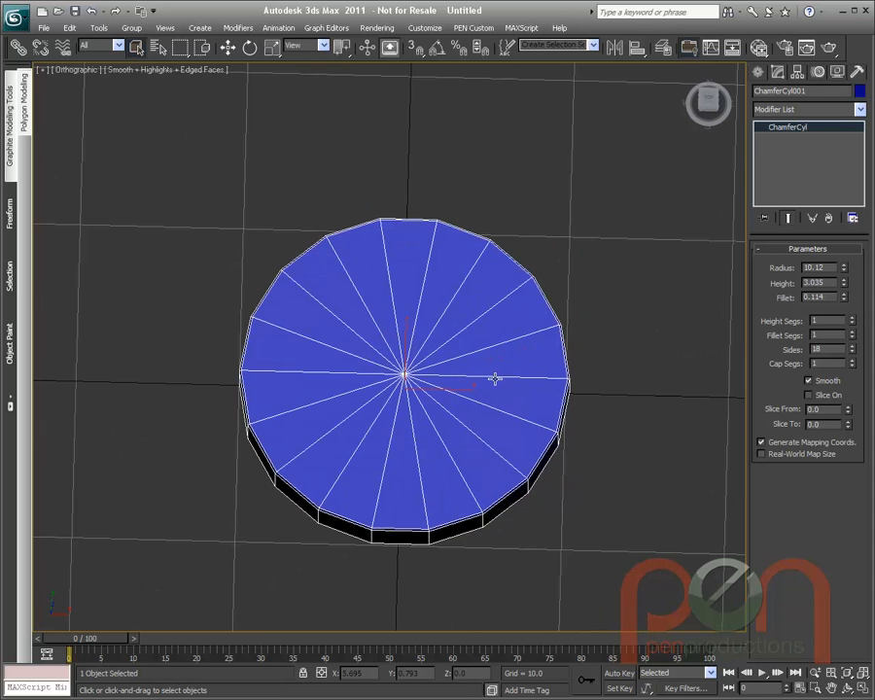
pyautogui.hotkey('ctrl', 'v')
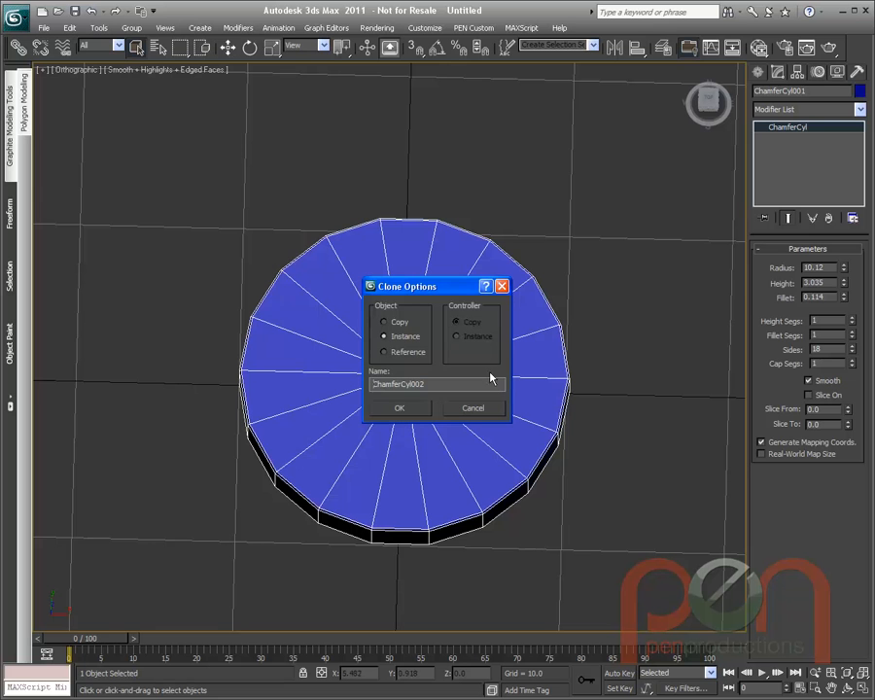
pyautogui.click(399, 324)
pyautogui.click(410, 407)
# - Convert the cloned cylinder to an Editable Poly
pyautogui.moveTo(444, 331)
pyautogui.keyDown('alt'); pyautogui.mouseDown(button='middle')
pyautogui.moveTo(491, 331)
pyautogui.moveTo(475, 332)
pyautogui.moveTo(482, 327)
pyautogui.moveTo(470, 345)
pyautogui.mouseUp(button='middle'); pyautogui.keyUp('alt')
pyautogui.press('w')
pyautogui.rightClick(490, 373)
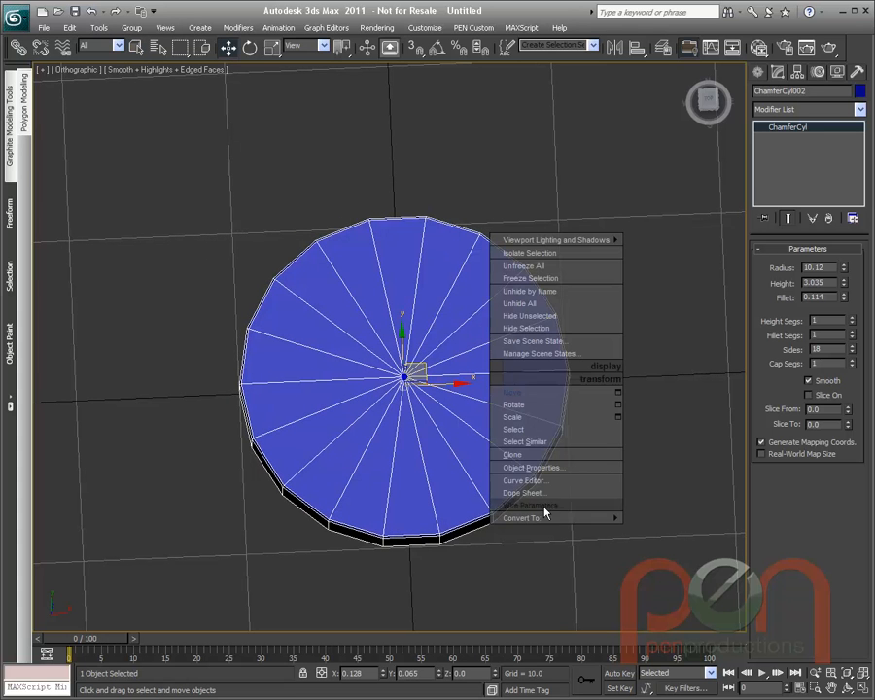
pyautogui.moveTo(549, 517)
pyautogui.click(681, 529)
pyautogui.scroll(3, 402, 333)
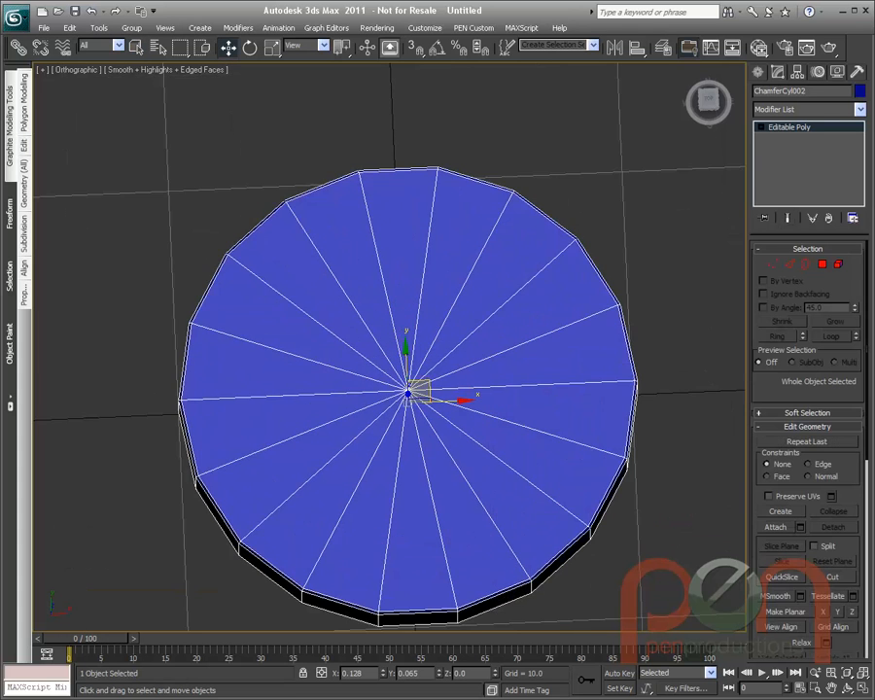
pyautogui.scroll(-1, 403, 334)
pyautogui.keyDown('alt'); pyautogui.moveTo(402, 333); pyautogui.dragTo(410, 313, button='middle'); pyautogui.keyUp('alt')
pyautogui.scroll(3, 403, 207)
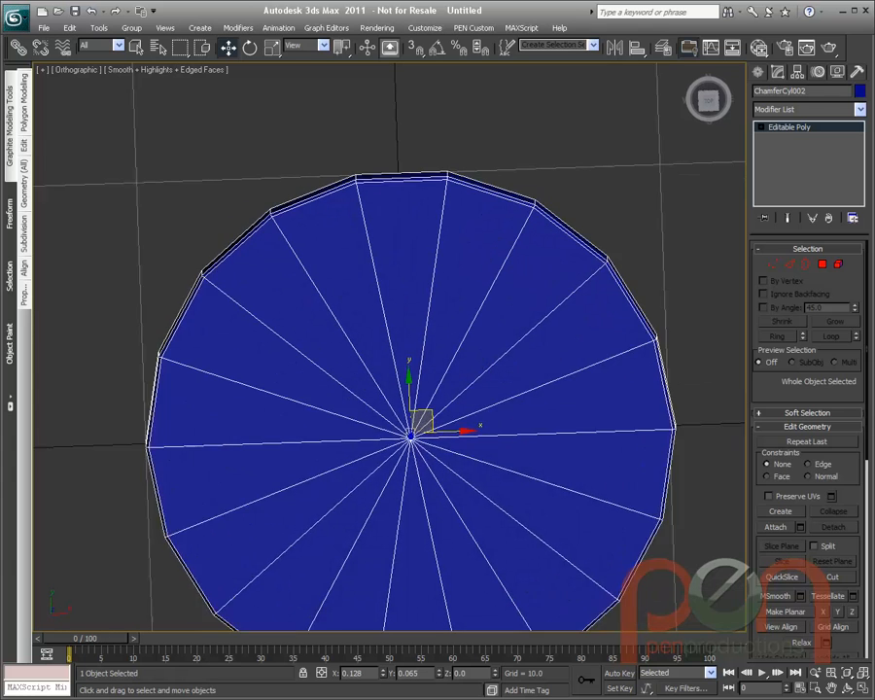
pyautogui.click(408, 185)
pyautogui.keyDown('alt'); pyautogui.moveTo(403, 178); pyautogui.dragTo(403, 204, button='middle'); pyautogui.keyUp('alt')
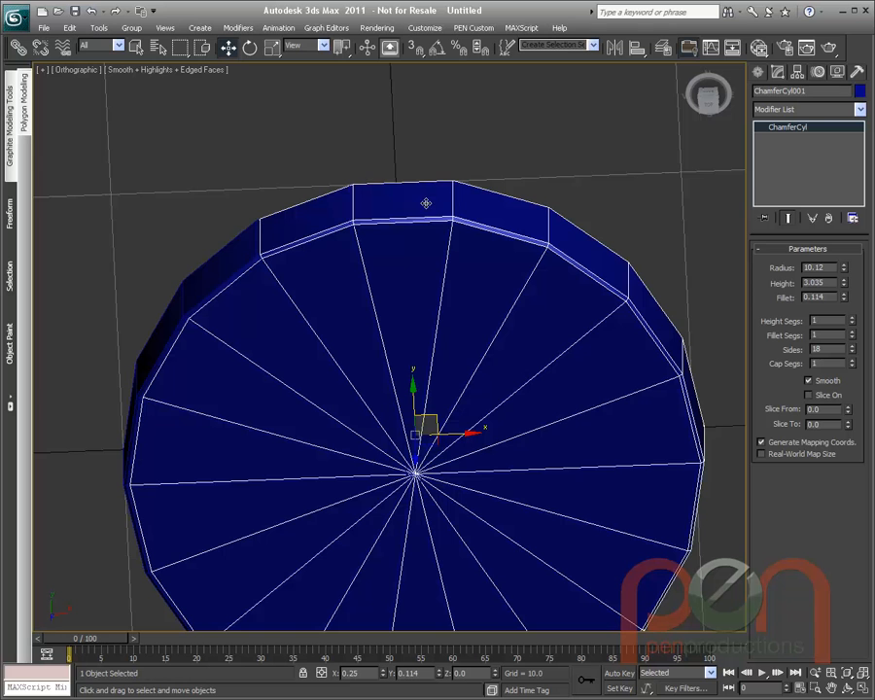
pyautogui.keyDown('alt'); pyautogui.moveTo(414, 203); pyautogui.dragTo(444, 216, button='middle'); pyautogui.keyUp('alt')
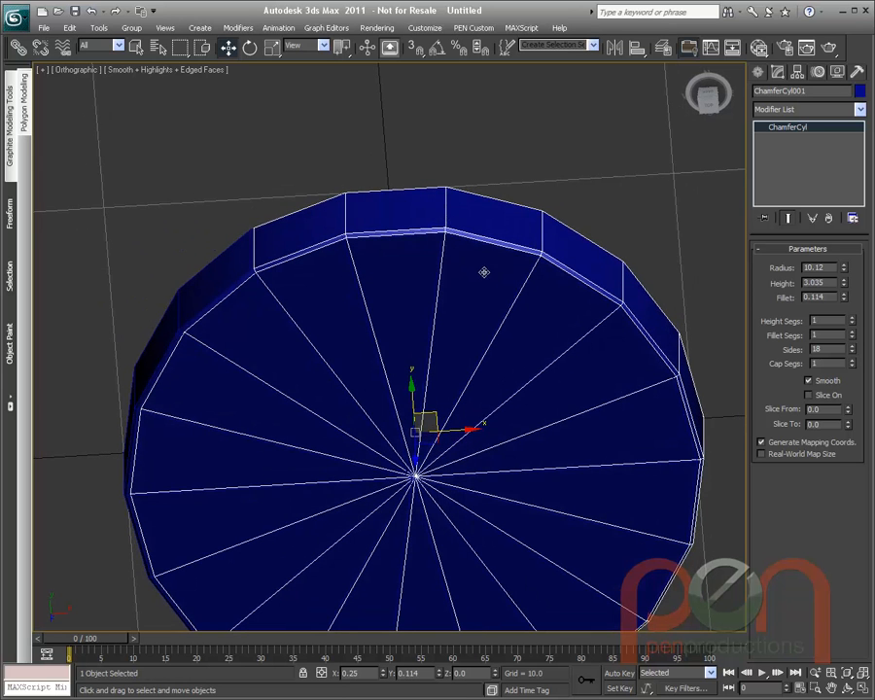
pyautogui.keyDown('alt'); pyautogui.moveTo(483, 272); pyautogui.dragTo(479, 264, button='middle'); pyautogui.keyUp('alt')
pyautogui.keyDown('alt'); pyautogui.moveTo(322, 265); pyautogui.dragTo(400, 268, button='middle'); pyautogui.keyUp('alt')
pyautogui.click(392, 273)
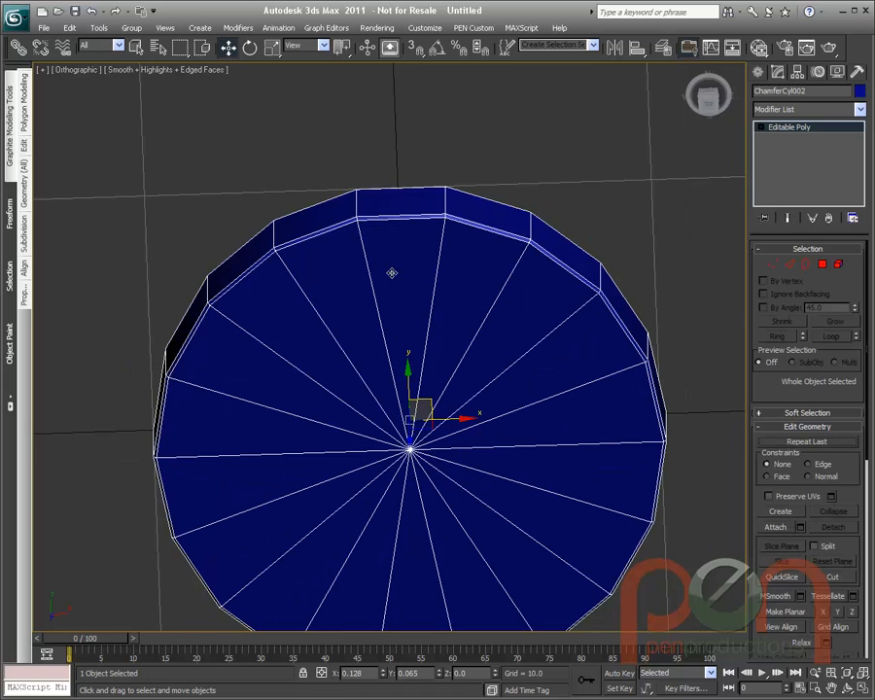
# - Delete every polygon of the cloned cylinder except the single side face on its positive Y rim
pyautogui.press('4')
pyautogui.click(393, 205)
pyautogui.moveTo(455, 273)
pyautogui.keyDown('alt'); pyautogui.mouseDown(button='middle')
pyautogui.moveTo(417, 271)
pyautogui.moveTo(440, 277)
pyautogui.moveTo(451, 304)
pyautogui.moveTo(472, 297)
pyautogui.moveTo(444, 299)
pyautogui.moveTo(438, 289)
pyautogui.moveTo(451, 275)
pyautogui.moveTo(439, 273)
pyautogui.moveTo(443, 279)
pyautogui.mouseUp(button='middle'); pyautogui.keyUp('alt')
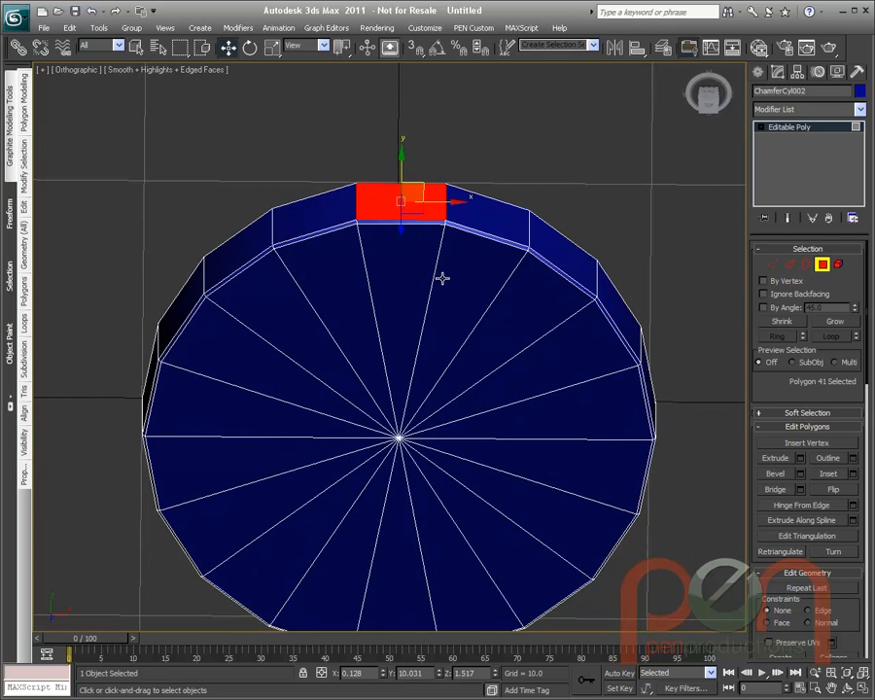
pyautogui.hotkey('ctrl', 'i')
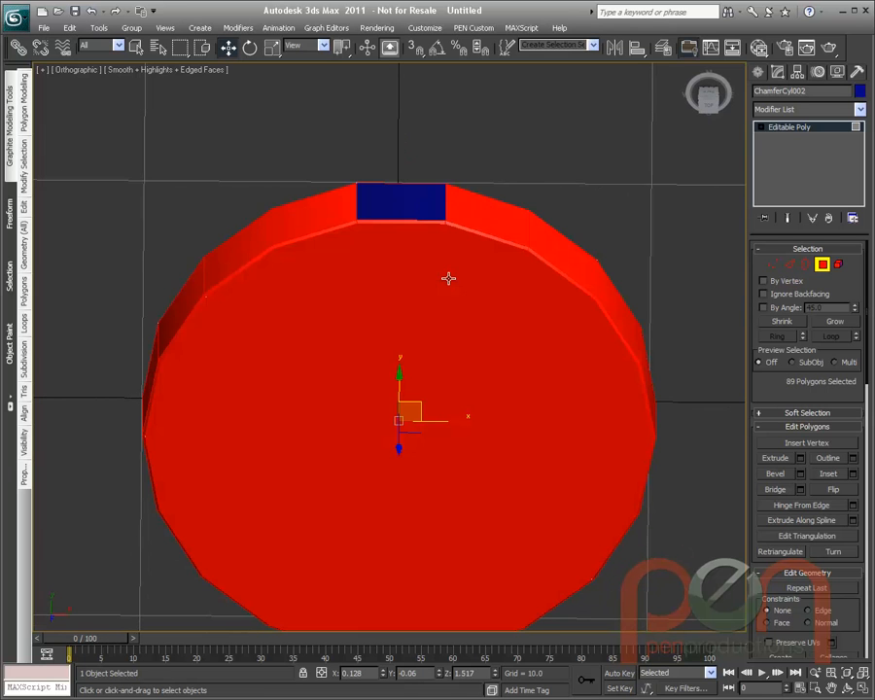
pyautogui.hotkey('ctrl', 'd')
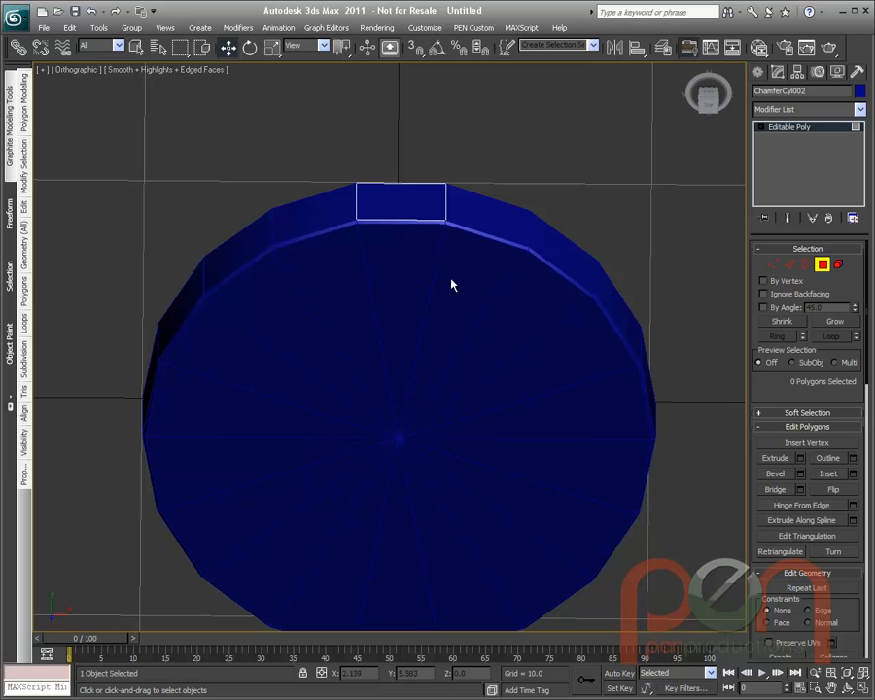
# - Select the remaining side polygon and move it slightly inward along Y to about 9.86
pyautogui.scroll(2, 470, 217)
pyautogui.moveTo(431, 182); pyautogui.dragTo(431, 221, button='middle')
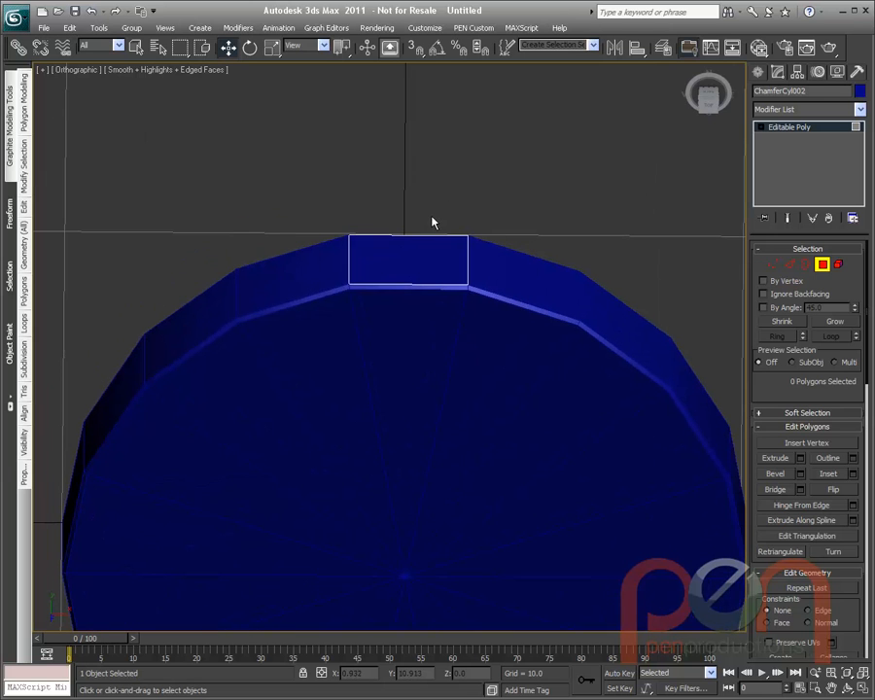
pyautogui.click(404, 255)
pyautogui.keyDown('alt'); pyautogui.moveTo(483, 267); pyautogui.dragTo(400, 215); pyautogui.keyUp('alt')
pyautogui.scroll(1, 400, 215)
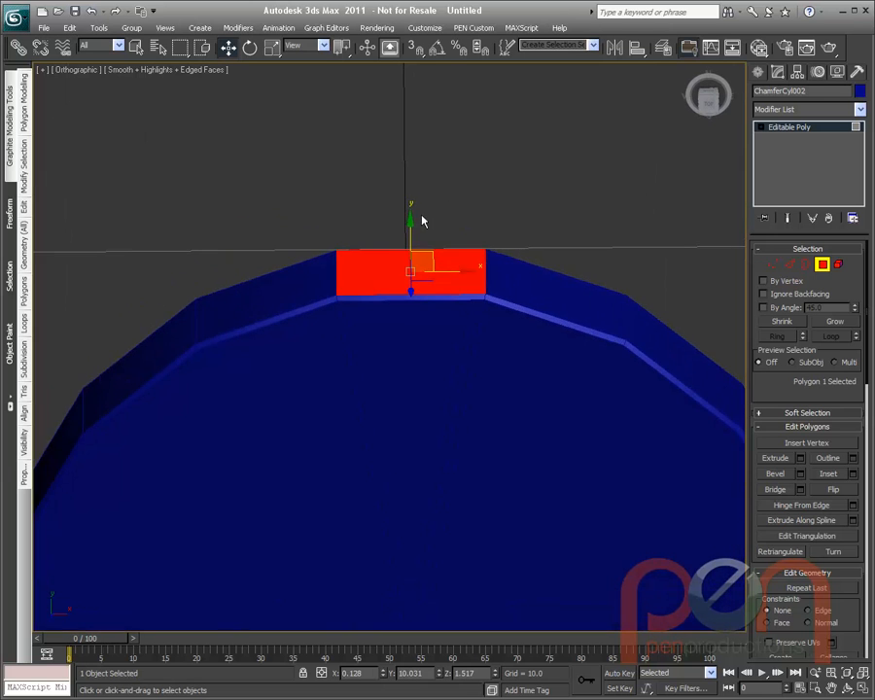
pyautogui.click(421, 217)
pyautogui.click(415, 265)
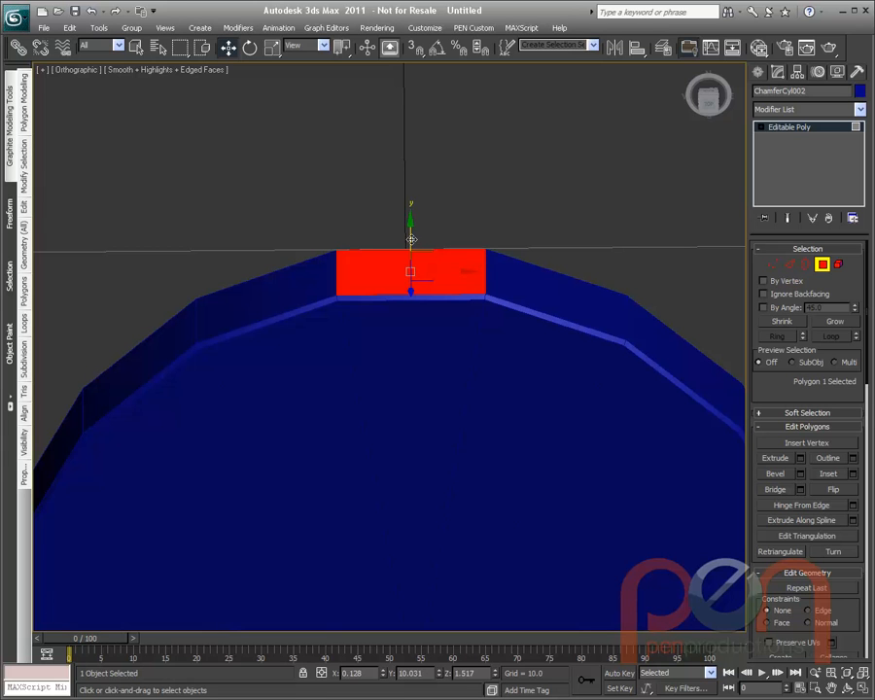
pyautogui.moveTo(412, 246); pyautogui.dragTo(413, 246)
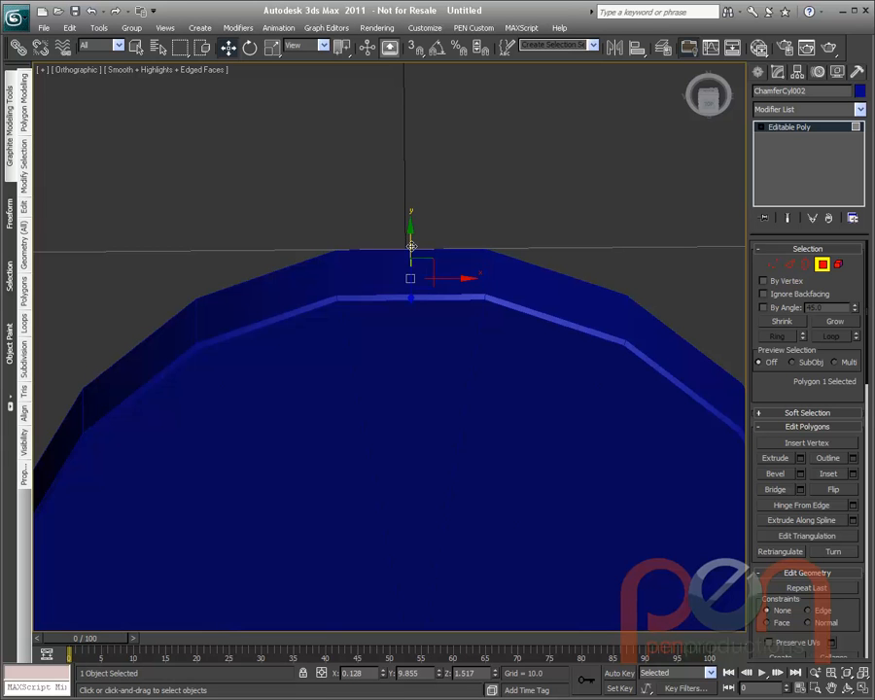
# - Switch to wireframe display and move the selected polygon further inward along Y to about 9.57
pyautogui.press('F3')
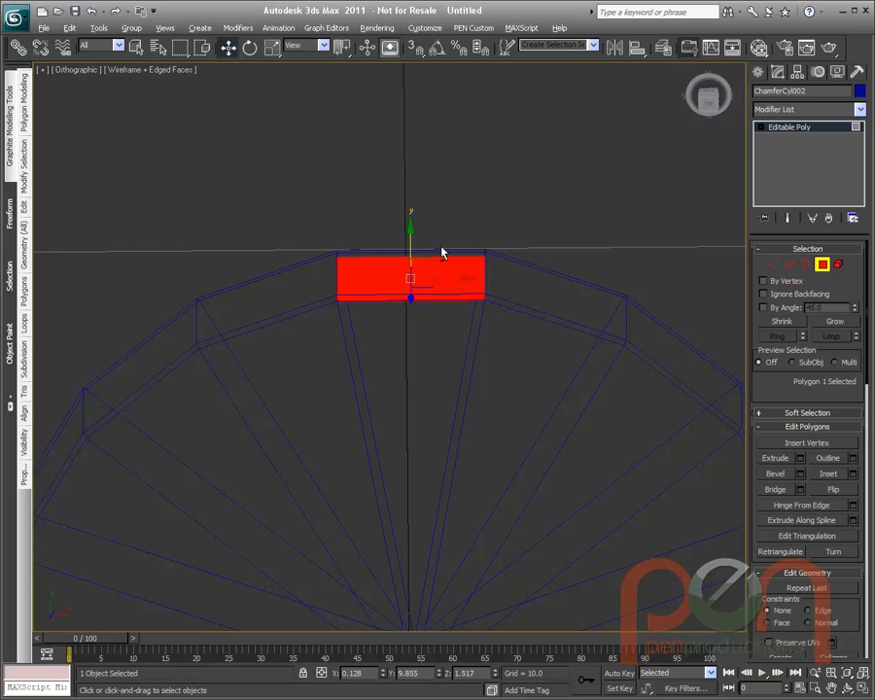
pyautogui.keyDown('alt'); pyautogui.moveTo(443, 250); pyautogui.dragTo(418, 237, button='middle'); pyautogui.keyUp('alt')
pyautogui.moveTo(408, 236); pyautogui.dragTo(409, 249)
pyautogui.keyDown('alt'); pyautogui.moveTo(409, 247); pyautogui.dragTo(476, 274, button='middle'); pyautogui.keyUp('alt')
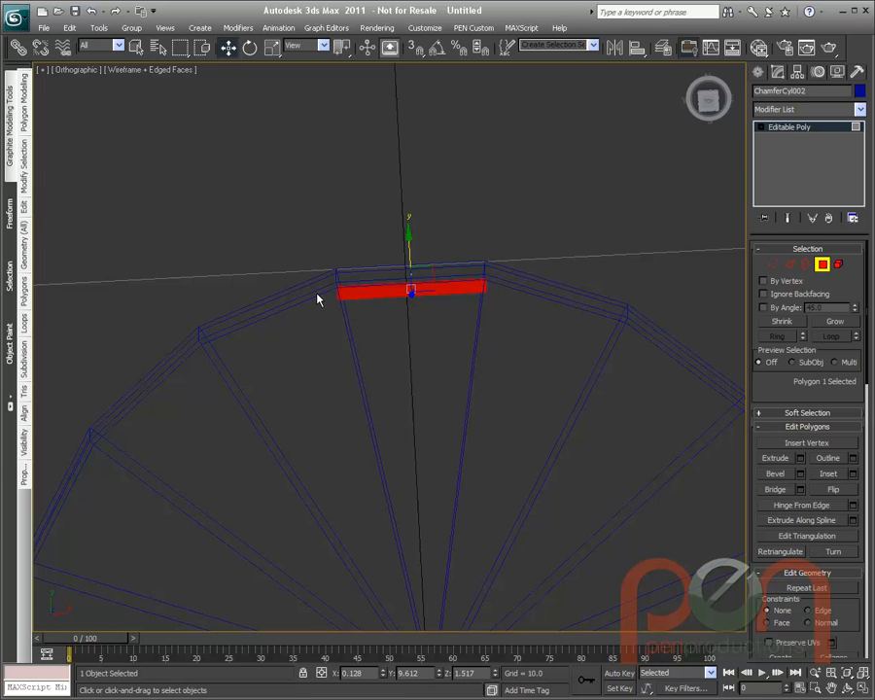
pyautogui.moveTo(395, 330); pyautogui.dragTo(424, 306, button='middle')
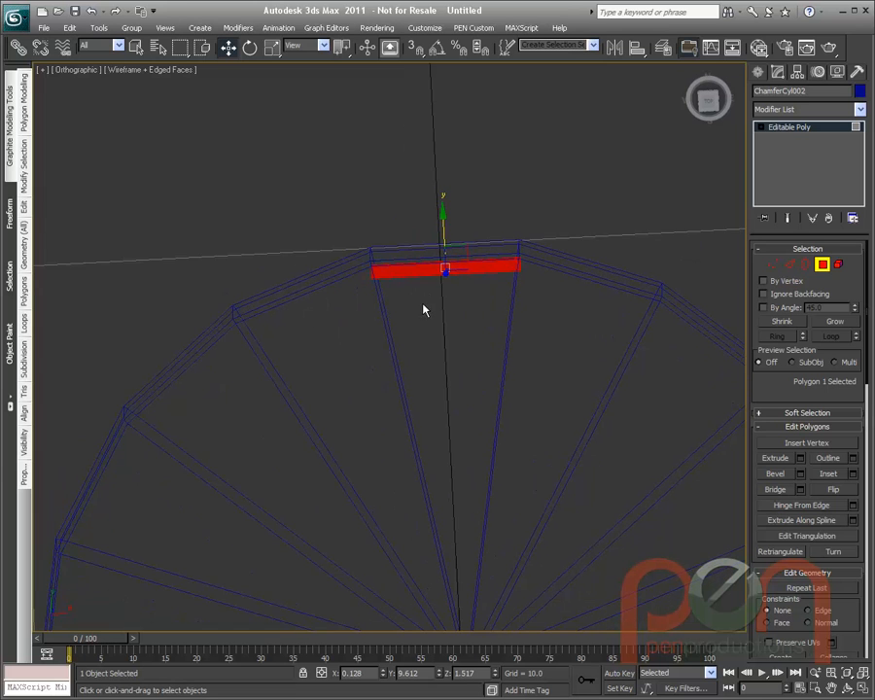
pyautogui.keyDown('alt'); pyautogui.moveTo(403, 170); pyautogui.dragTo(408, 158, button='middle'); pyautogui.keyUp('alt')
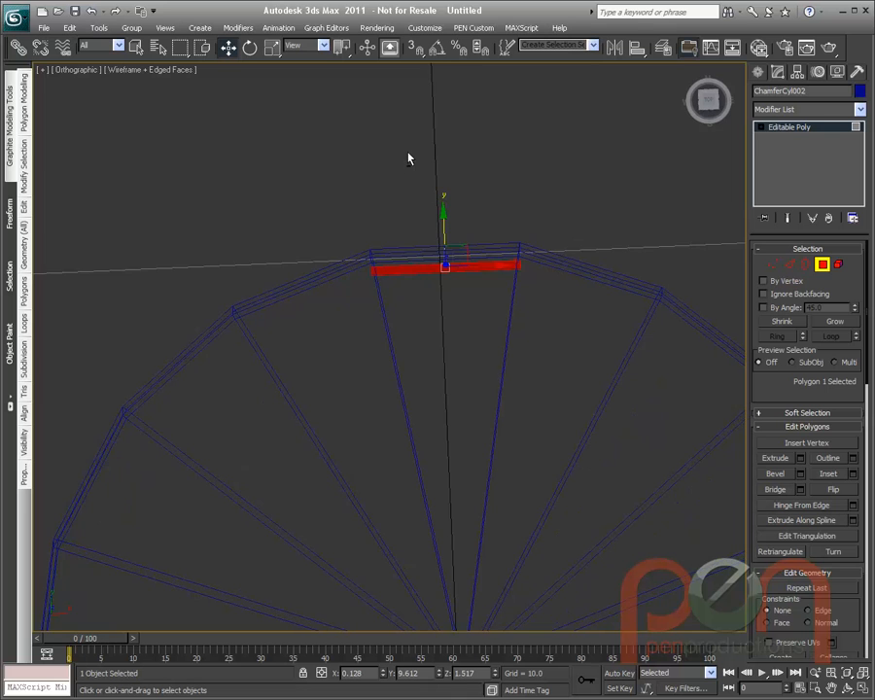
pyautogui.scroll(2, 394, 216)
pyautogui.moveTo(370, 251); pyautogui.dragTo(350, 347, button='middle')
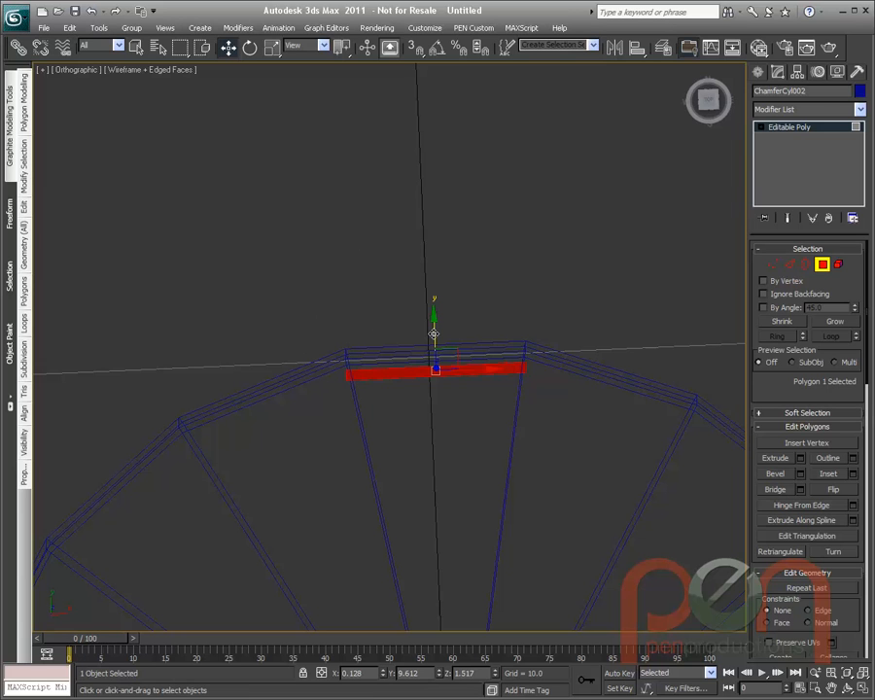
pyautogui.moveTo(436, 331); pyautogui.dragTo(441, 333)
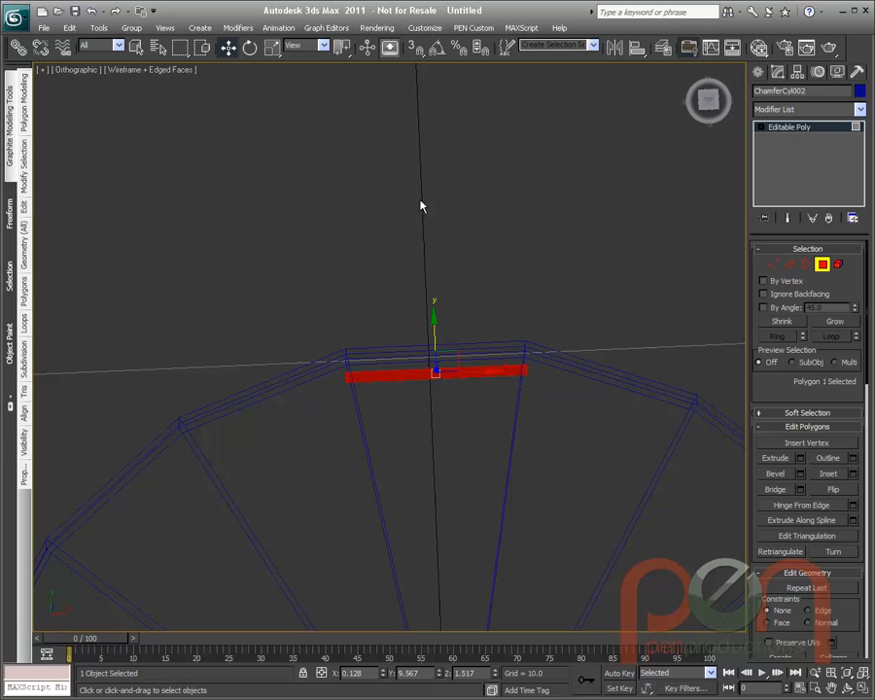
# - Scale the polygon wider along its local Y axis so it extends past both sides of the rim segment
pyautogui.rightClick(406, 388)
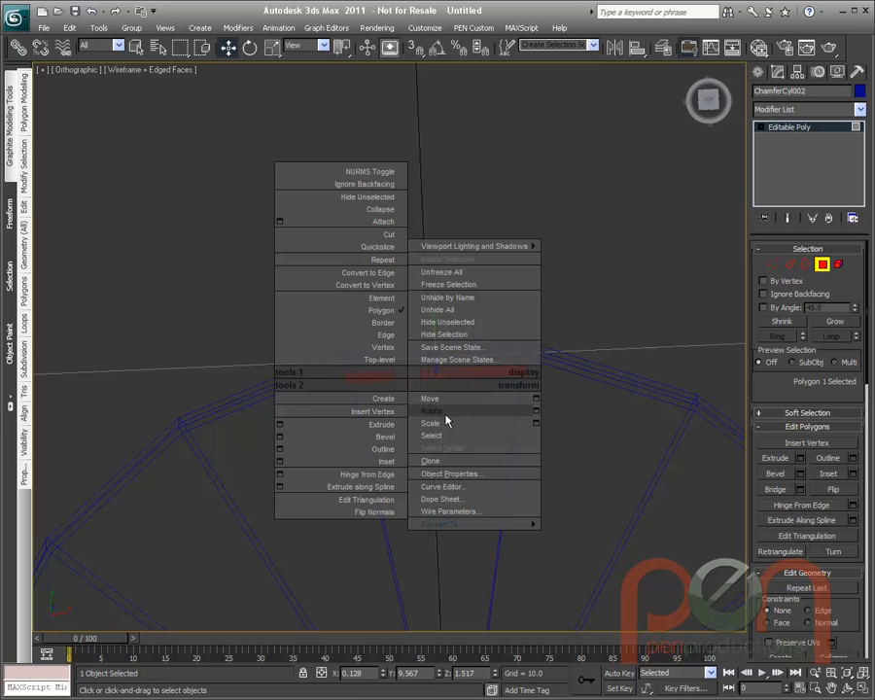
pyautogui.click(447, 416)
pyautogui.rightClick(416, 402)
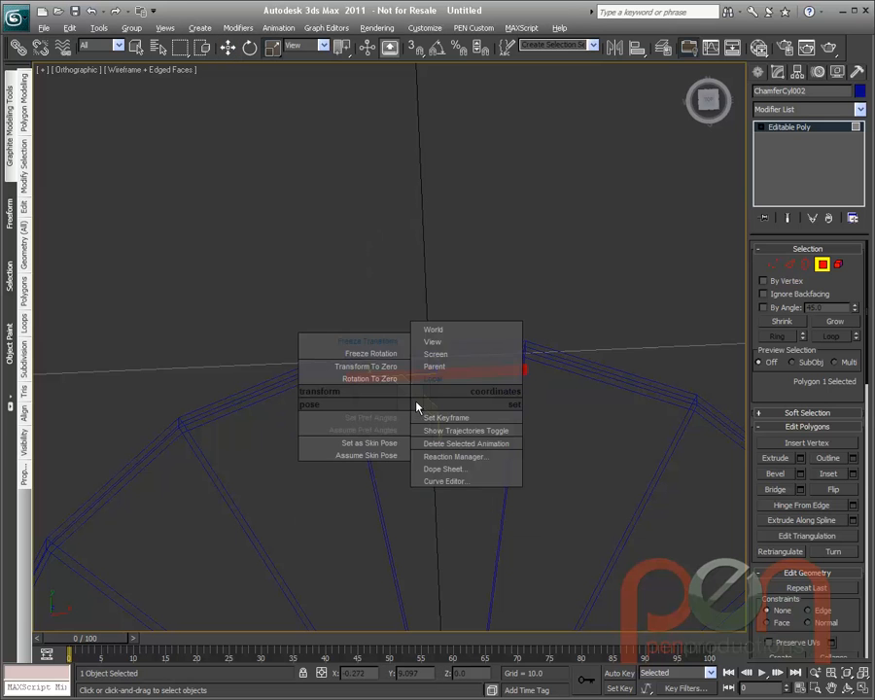
pyautogui.click(432, 378)
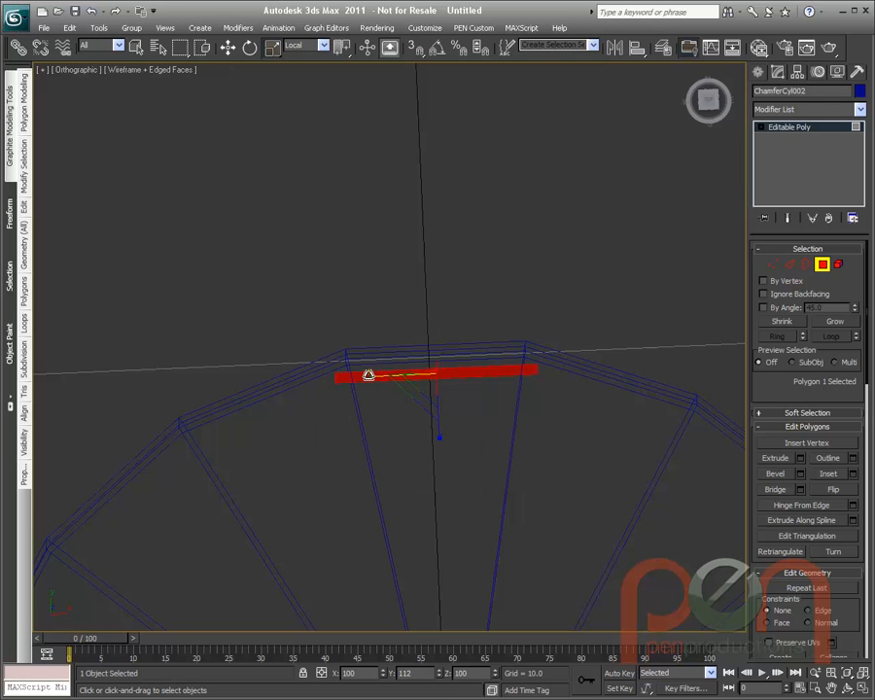
pyautogui.moveTo(362, 375); pyautogui.dragTo(361, 370)
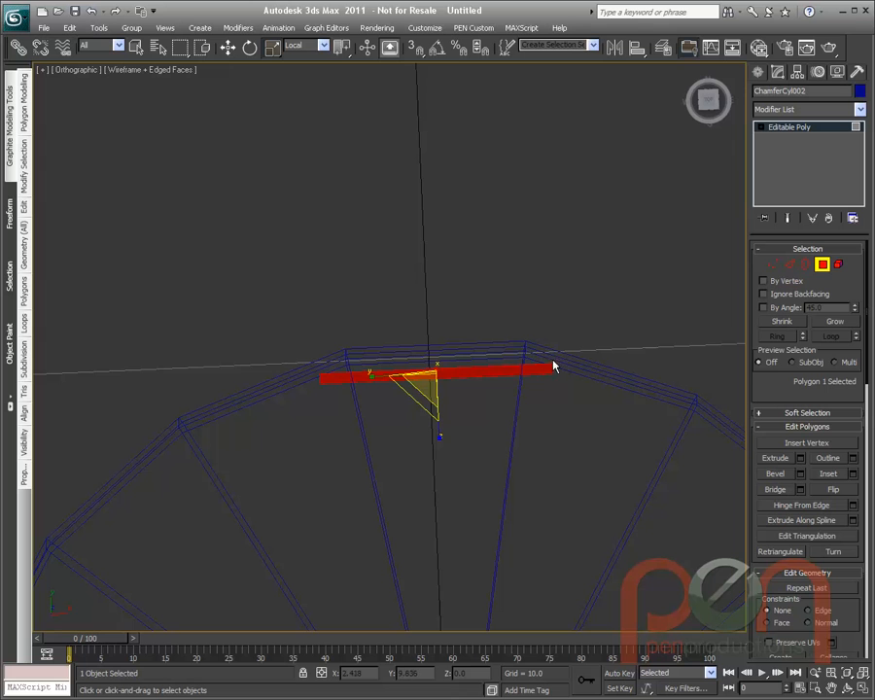
pyautogui.keyDown('alt'); pyautogui.moveTo(411, 401); pyautogui.dragTo(412, 420, button='middle'); pyautogui.keyUp('alt')
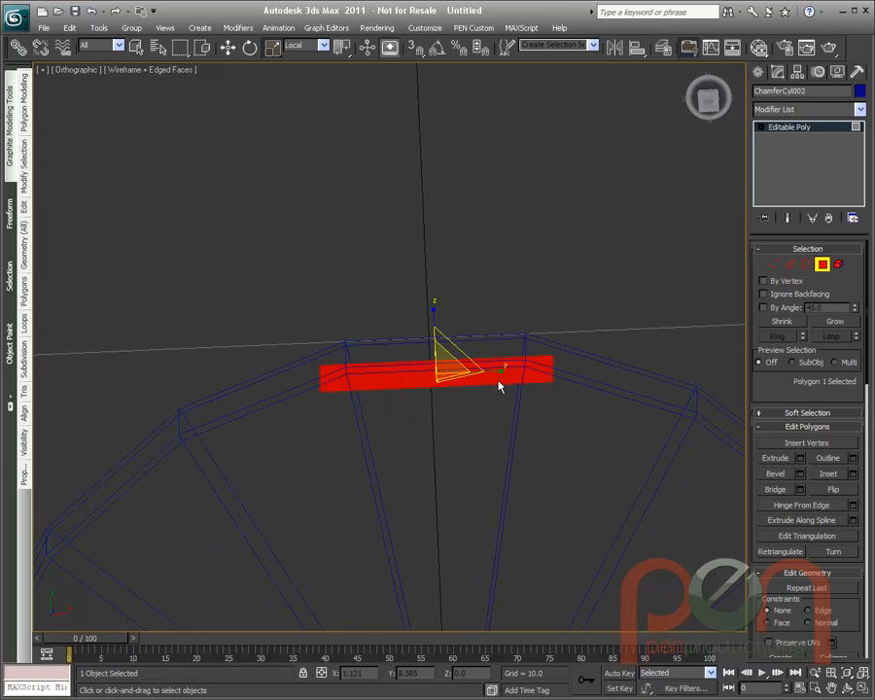
# - Extrude the widened polygon outward past the cylinder's rim to form the block of the gear tooth
pyautogui.rightClick(558, 366)
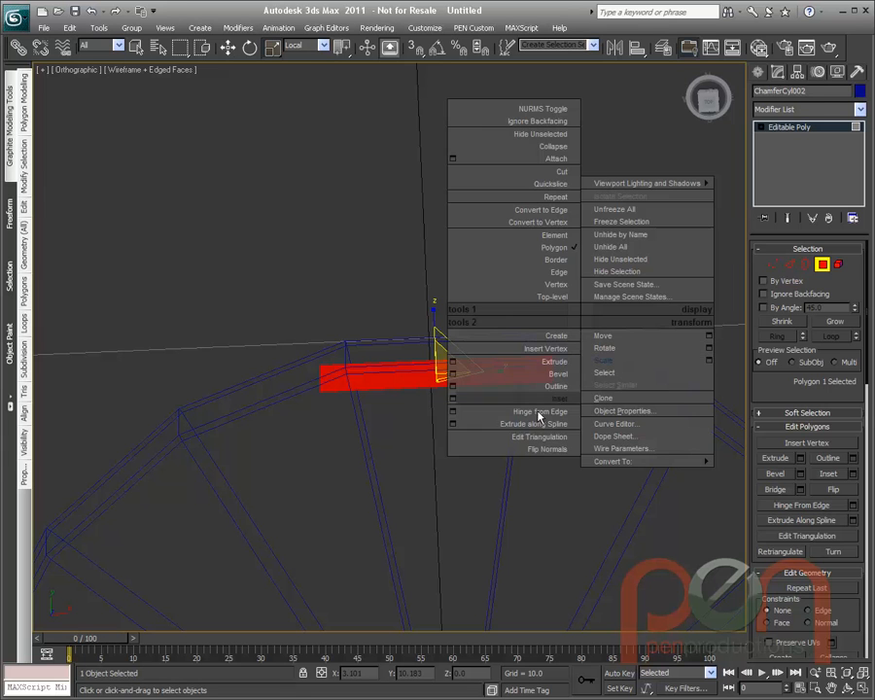
pyautogui.click(503, 389)
pyautogui.moveTo(472, 372); pyautogui.dragTo(468, 202)
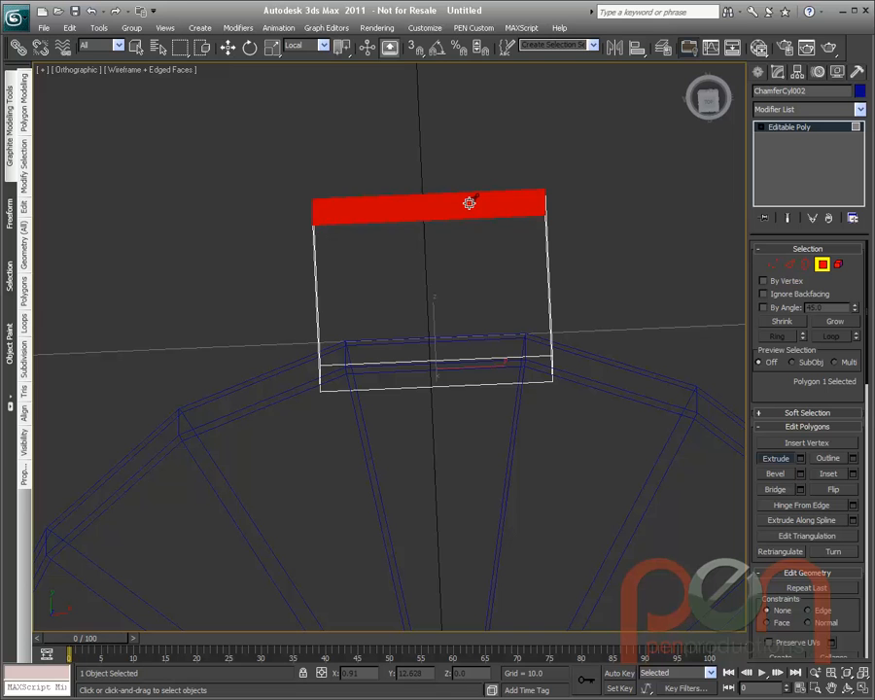
pyautogui.rightClick(456, 230)
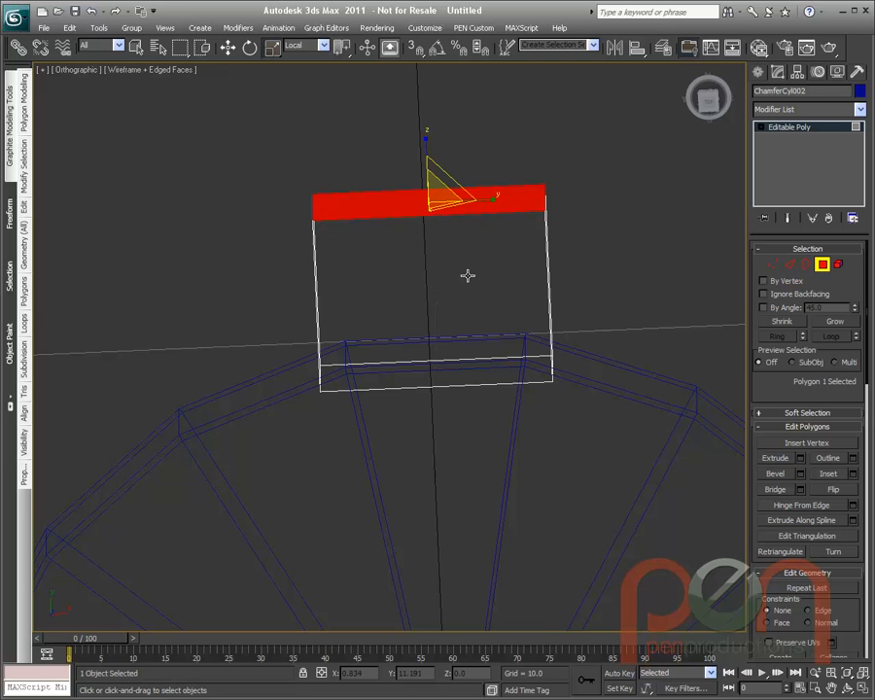
# - Scale the tooth's end polygon to about 64% along its local Y axis to taper the tooth
pyautogui.keyDown('alt'); pyautogui.moveTo(468, 265); pyautogui.dragTo(464, 252, button='middle'); pyautogui.keyUp('alt')
pyautogui.moveTo(372, 197); pyautogui.dragTo(403, 201)
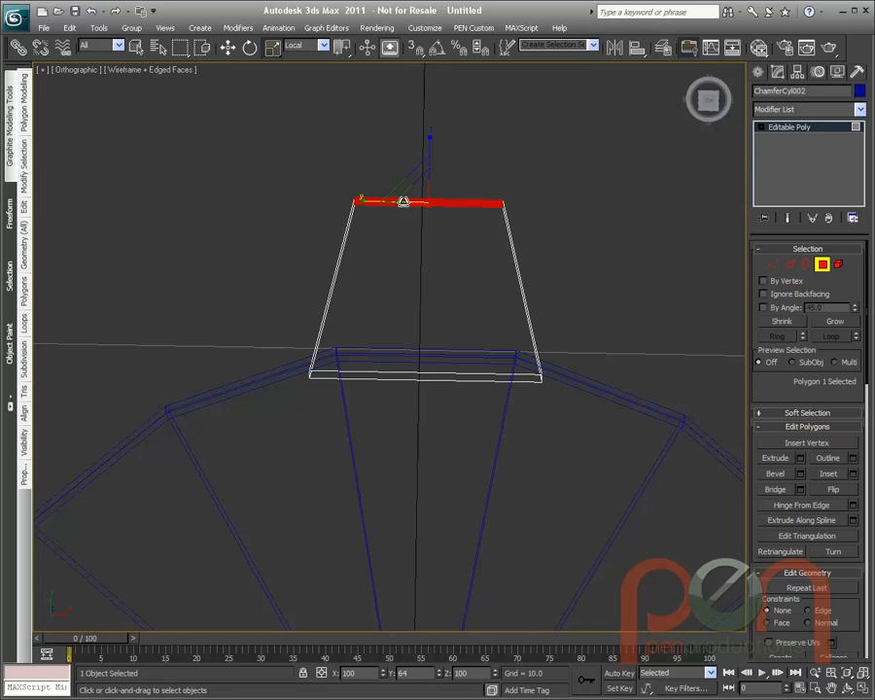
pyautogui.keyDown('alt'); pyautogui.moveTo(401, 200); pyautogui.dragTo(520, 152, button='middle'); pyautogui.keyUp('alt')
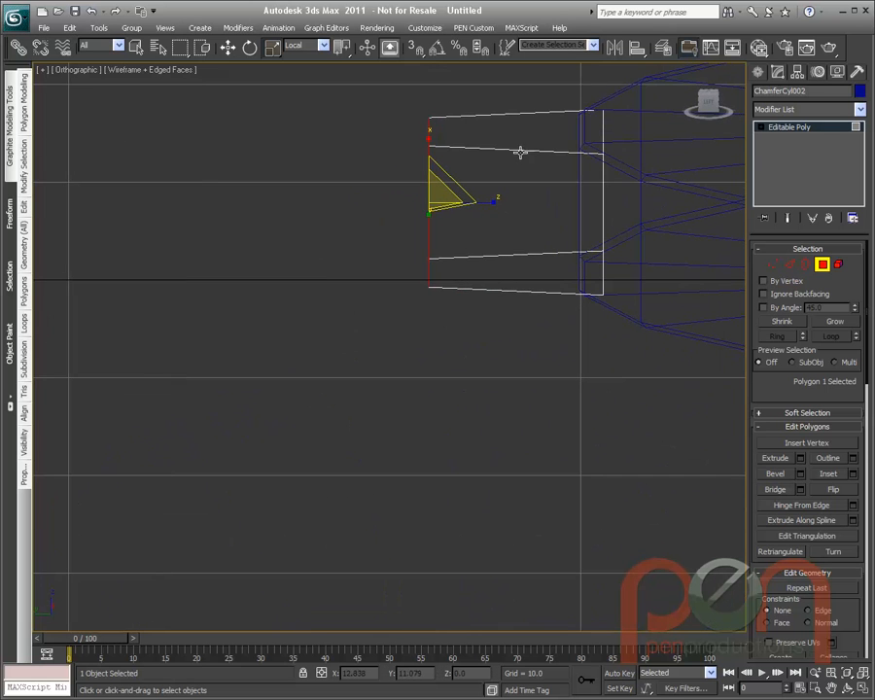
# - Return to shaded display, select all five tooth polygons and scale them to about 97% along local X to thin the tooth
pyautogui.moveTo(436, 144)
pyautogui.keyDown('alt'); pyautogui.mouseDown(button='middle')
pyautogui.moveTo(426, 161)
pyautogui.moveTo(483, 181)
pyautogui.moveTo(476, 200)
pyautogui.moveTo(362, 288)
pyautogui.mouseUp(button='middle'); pyautogui.keyUp('alt')
pyautogui.press('F3')
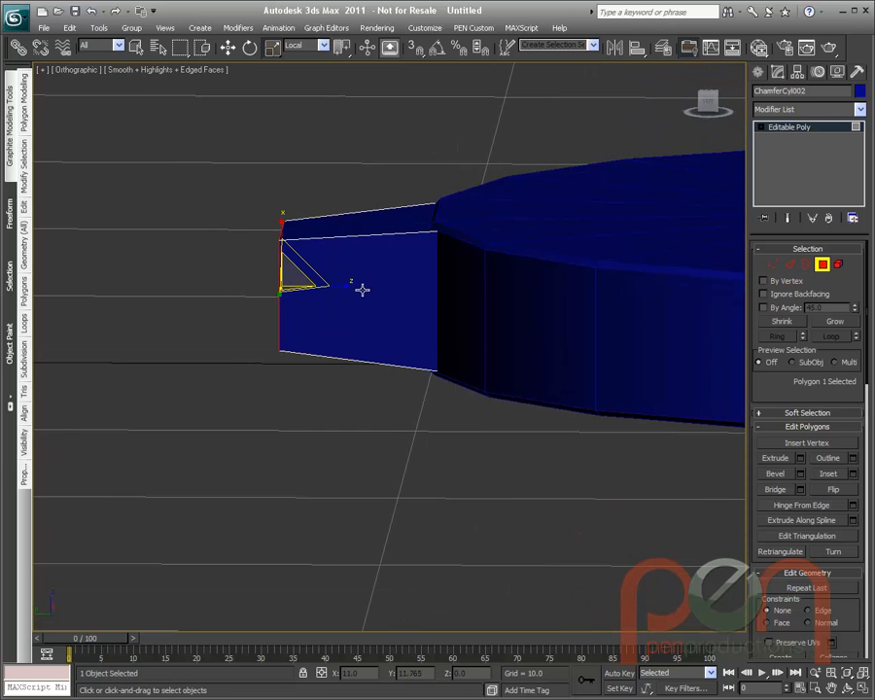
pyautogui.moveTo(185, 150); pyautogui.dragTo(544, 379)
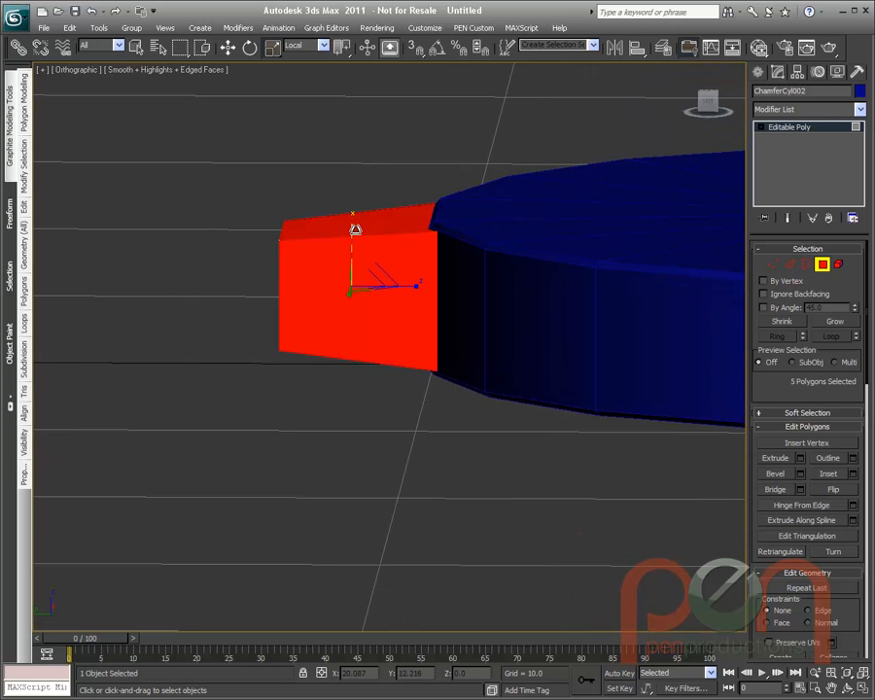
pyautogui.moveTo(351, 227); pyautogui.dragTo(351, 230)
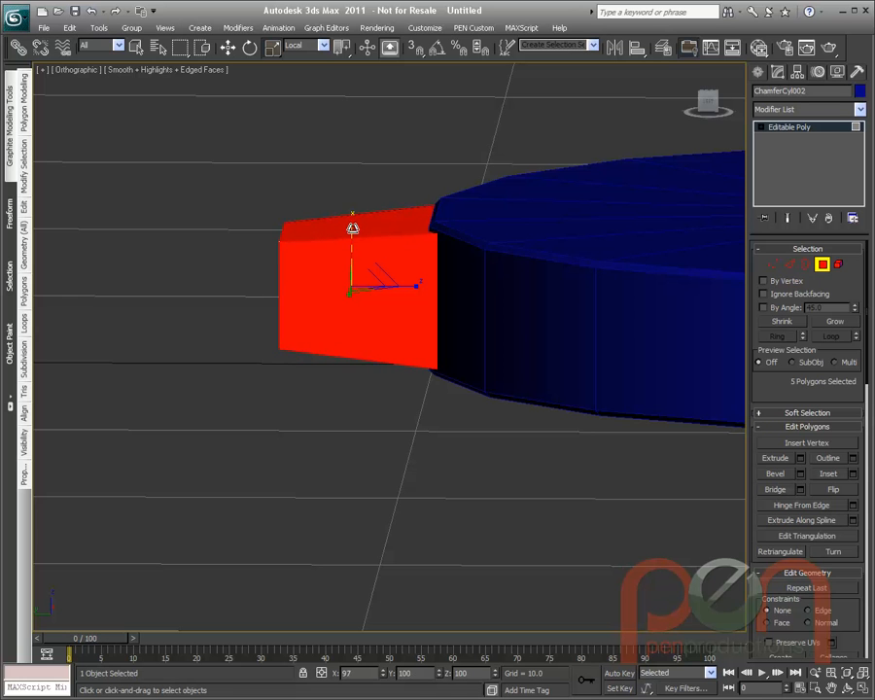
# - Connect the tooth's four lengthwise edges with a middle edge loop and scale the loop wider along local Y
pyautogui.keyDown('alt'); pyautogui.moveTo(352, 228); pyautogui.dragTo(525, 301, button='middle'); pyautogui.keyUp('alt')
pyautogui.keyDown('alt'); pyautogui.moveTo(337, 336); pyautogui.dragTo(260, 352, button='middle'); pyautogui.keyUp('alt')
pyautogui.press('2')
pyautogui.moveTo(357, 357); pyautogui.dragTo(382, 332, button='middle')
pyautogui.moveTo(224, 268); pyautogui.dragTo(580, 271)
pyautogui.moveTo(489, 310); pyautogui.dragTo(582, 291, button='middle')
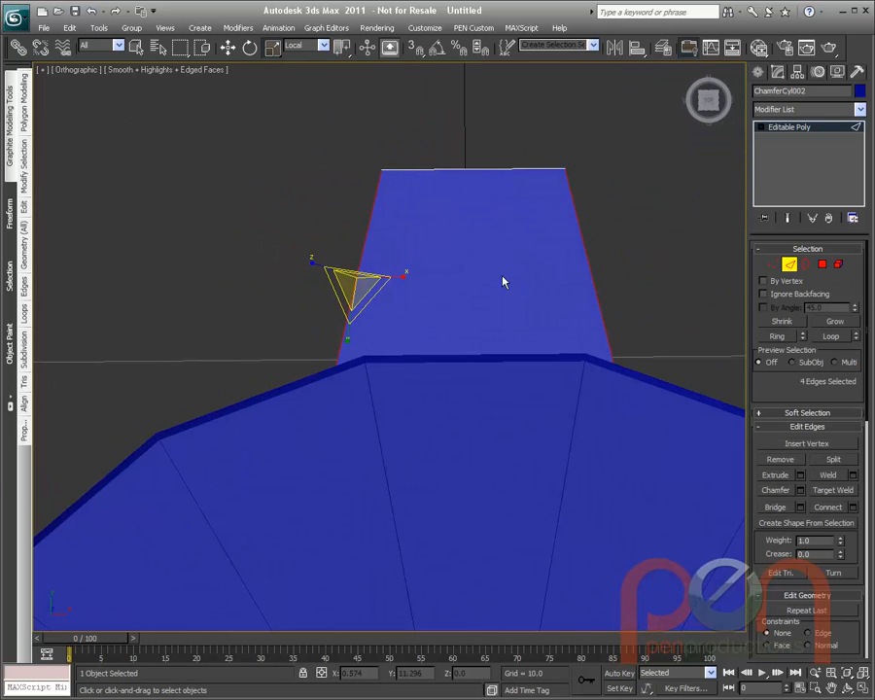
pyautogui.rightClick(521, 265)
pyautogui.click(504, 325)
pyautogui.scroll(1, 490, 278)
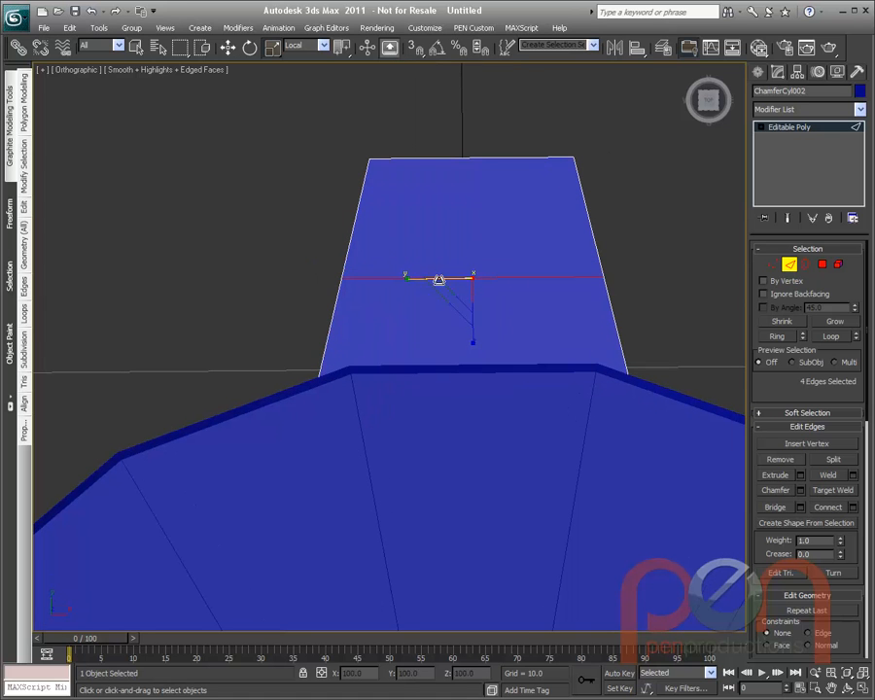
pyautogui.moveTo(412, 277); pyautogui.dragTo(413, 280)
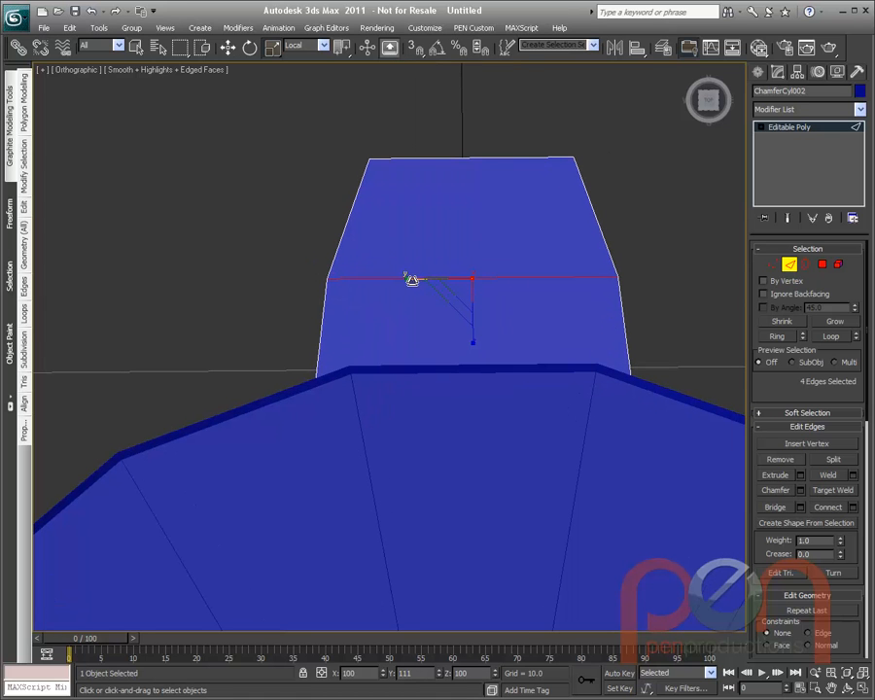
# - Connect the outer half's lengthwise edges with a second loop and widen it to about 108% along local Y
pyautogui.click(347, 219)
pyautogui.rightClick(662, 206)
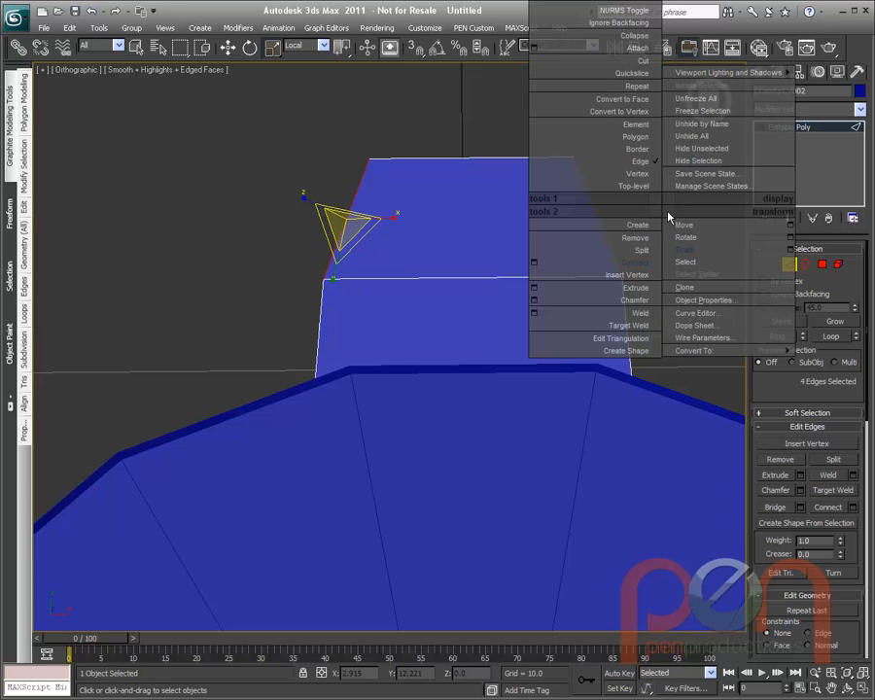
pyautogui.click(623, 263)
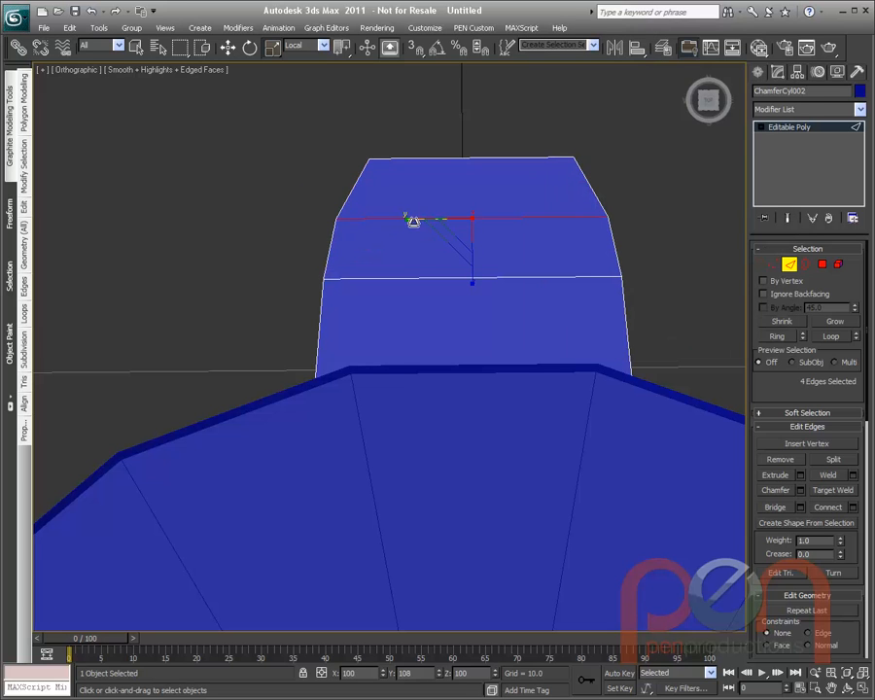
# - Connect the lengthwise edges nearest the tooth tip with a third loop and widen it slightly along local Y
pyautogui.moveTo(356, 183); pyautogui.dragTo(651, 187)
pyautogui.rightClick(473, 234)
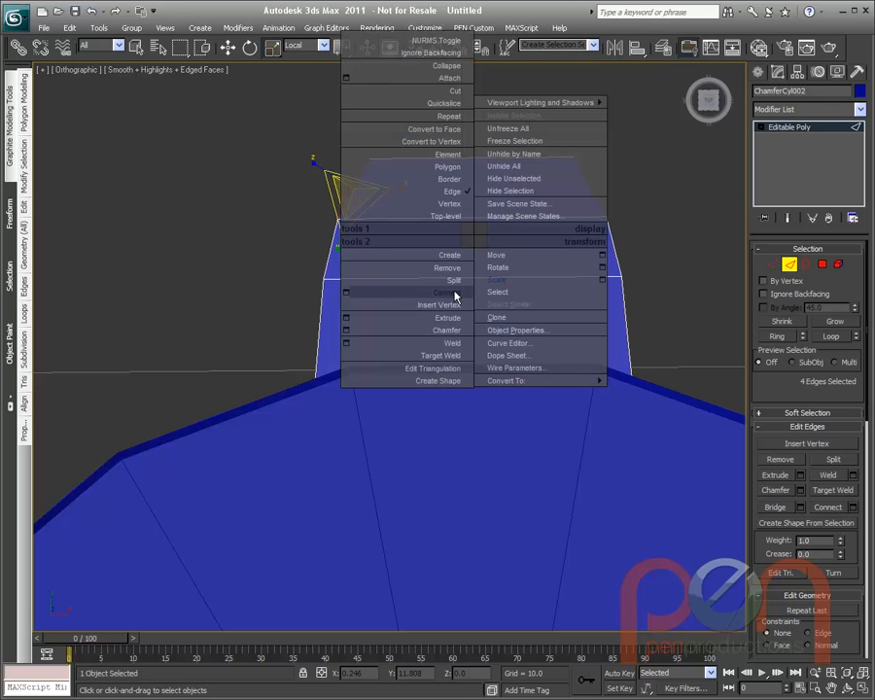
pyautogui.click(453, 292)
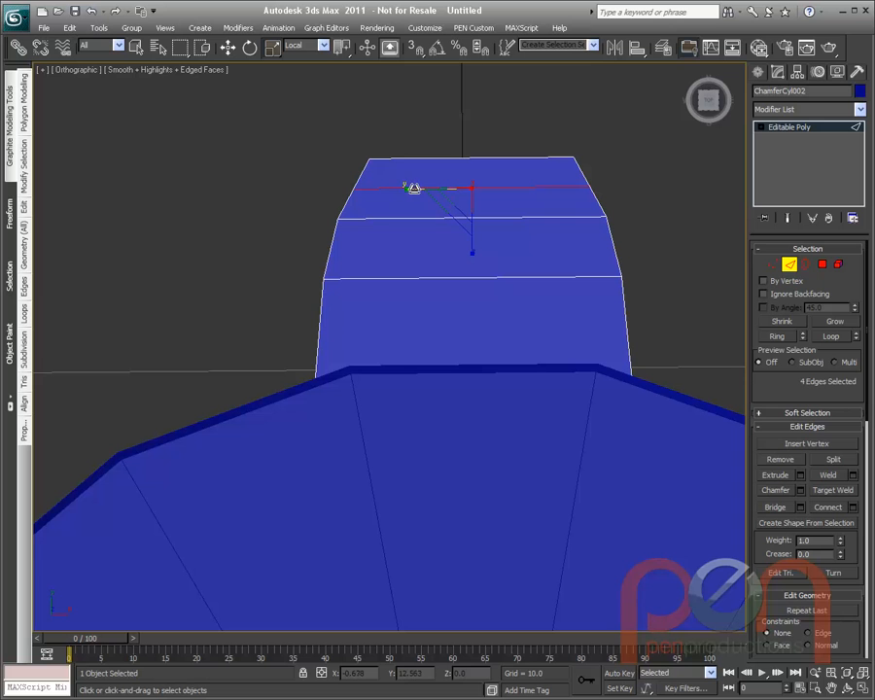
pyautogui.moveTo(414, 187); pyautogui.dragTo(412, 190)
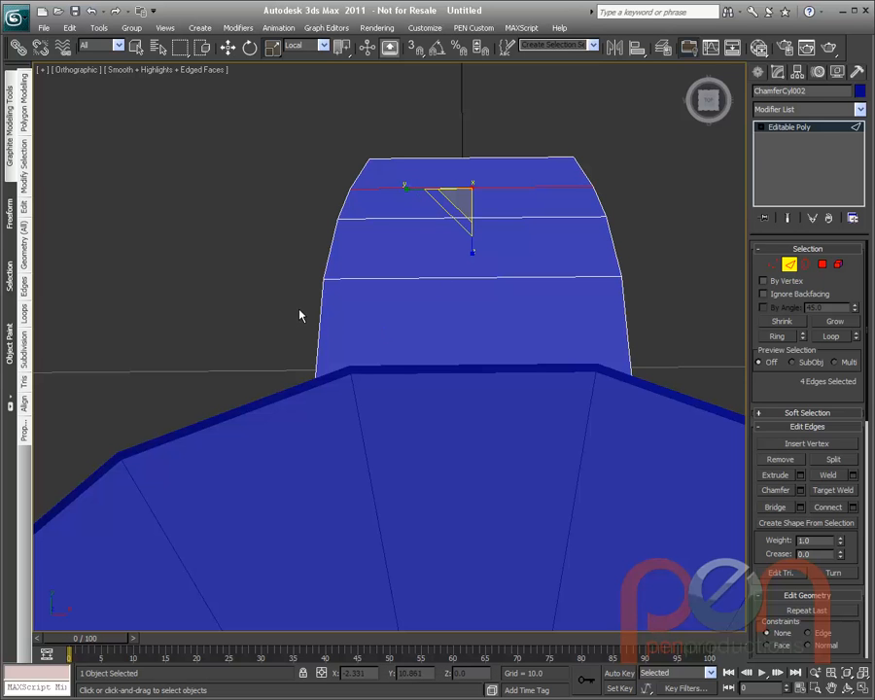
# - Select the upper and lower edge runs along both curved sides of the tooth
pyautogui.keyDown('alt'); pyautogui.moveTo(569, 308); pyautogui.dragTo(510, 379, button='middle'); pyautogui.keyUp('alt')
pyautogui.click(491, 364)
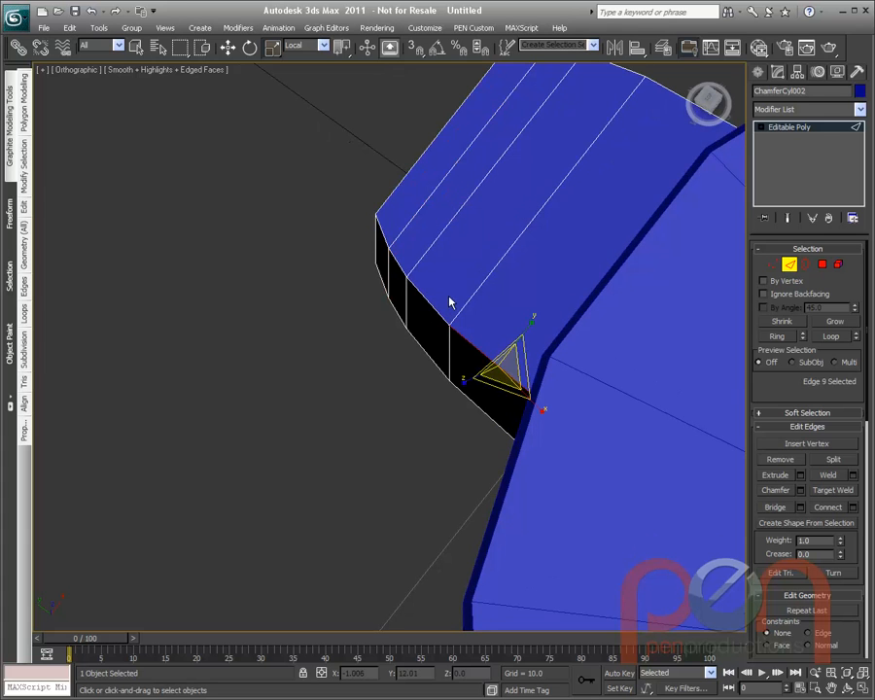
pyautogui.doubleClick(433, 310)
pyautogui.click(485, 363)
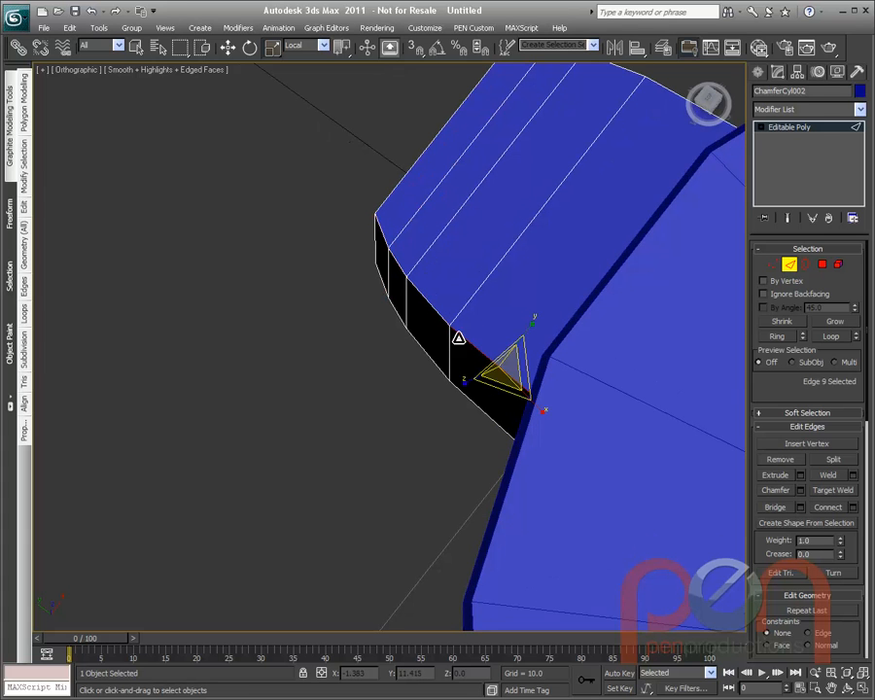
pyautogui.doubleClick(442, 312)
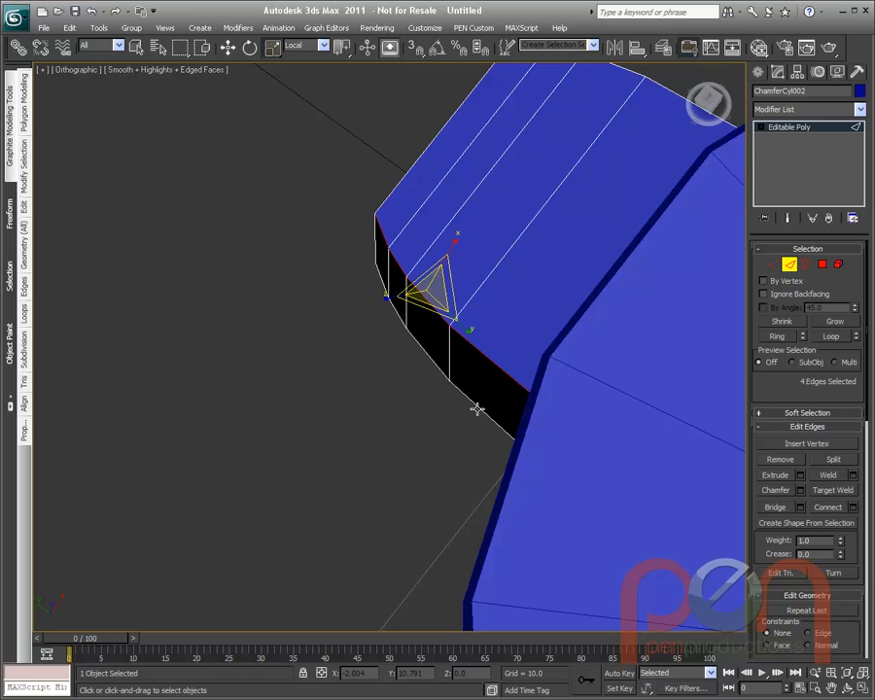
pyautogui.keyDown('ctrl'); pyautogui.doubleClick(432, 361); pyautogui.keyUp('ctrl')
pyautogui.moveTo(451, 306)
pyautogui.keyDown('alt'); pyautogui.mouseDown(button='middle')
pyautogui.moveTo(669, 277)
pyautogui.moveTo(302, 400)
pyautogui.moveTo(448, 313)
pyautogui.mouseUp(button='middle'); pyautogui.keyUp('alt')
pyautogui.keyDown('ctrl'); pyautogui.click(436, 282); pyautogui.keyUp('ctrl')
pyautogui.keyDown('shift'); pyautogui.click(489, 310); pyautogui.keyUp('shift')
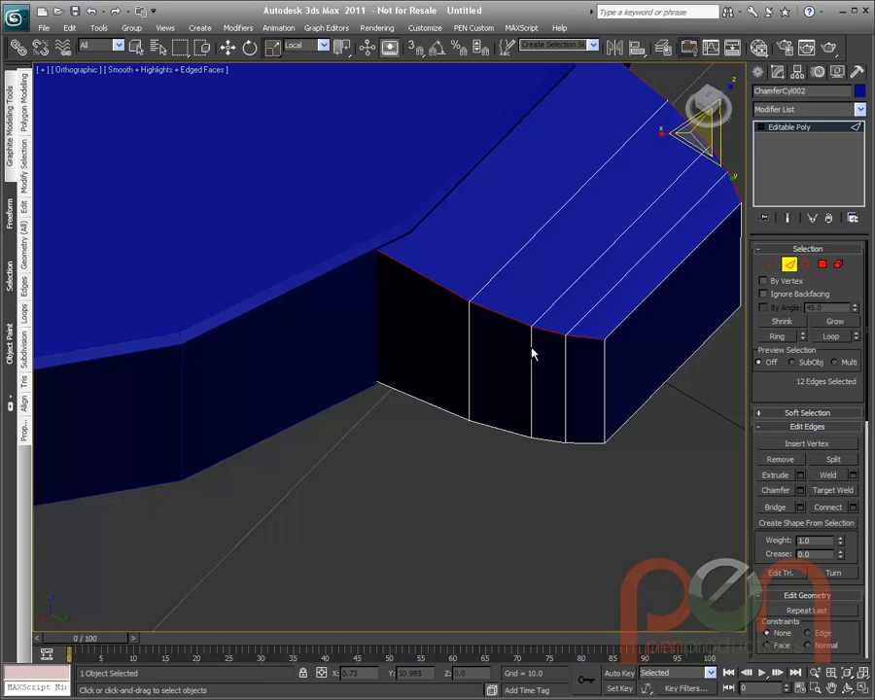
pyautogui.moveTo(523, 358); pyautogui.dragTo(497, 349, button='middle')
pyautogui.keyDown('shift'); pyautogui.click(463, 416); pyautogui.keyUp('shift')
pyautogui.keyDown('alt'); pyautogui.moveTo(462, 416); pyautogui.dragTo(507, 371, button='middle'); pyautogui.keyUp('alt')
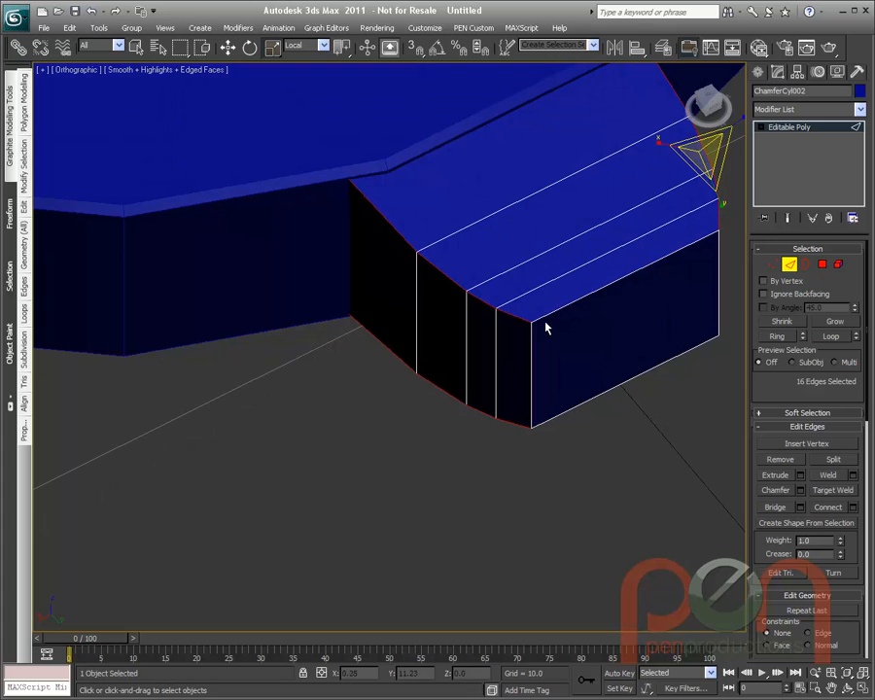
# - Add the four edges around the tooth's tip face to the selection and chamfer all the selected edges by a small amount
pyautogui.keyDown('ctrl'); pyautogui.click(546, 315); pyautogui.keyUp('ctrl')
pyautogui.keyDown('ctrl'); pyautogui.click(530, 349); pyautogui.keyUp('ctrl')
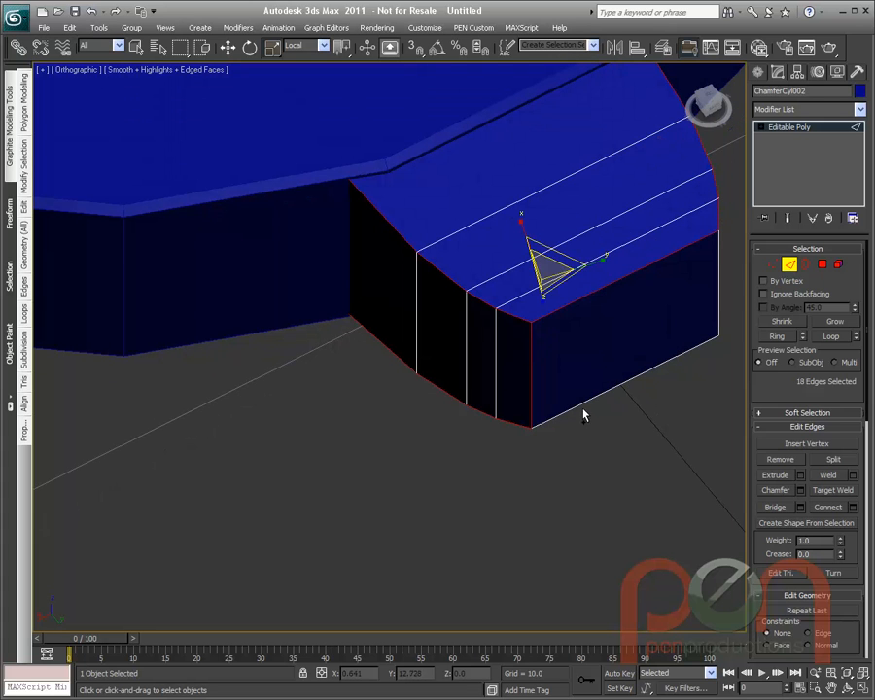
pyautogui.keyDown('ctrl'); pyautogui.click(611, 388); pyautogui.keyUp('ctrl')
pyautogui.rightClick(683, 330)
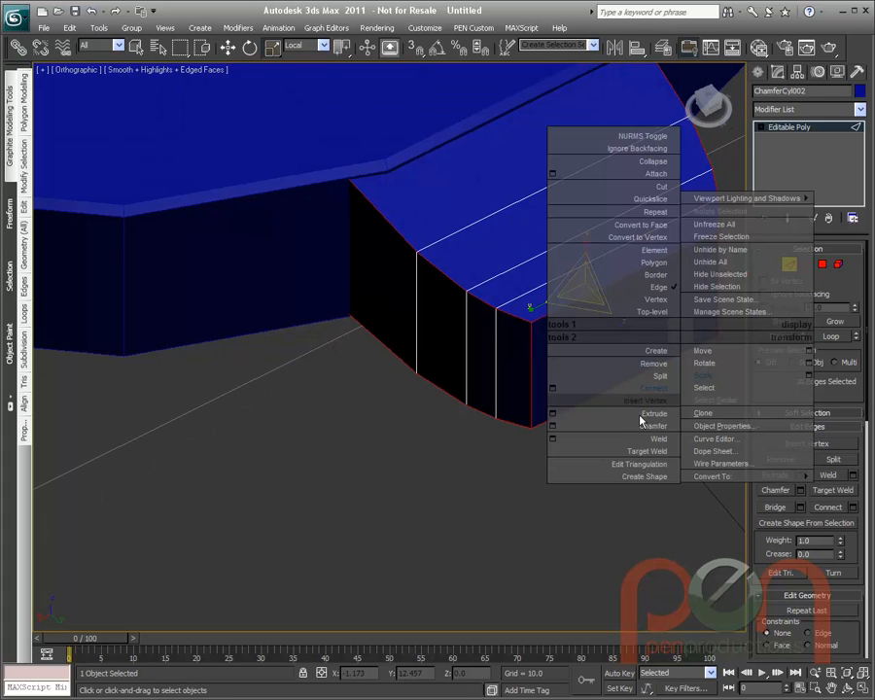
pyautogui.click(644, 427)
pyautogui.moveTo(531, 376); pyautogui.dragTo(532, 372)
pyautogui.click(792, 266)
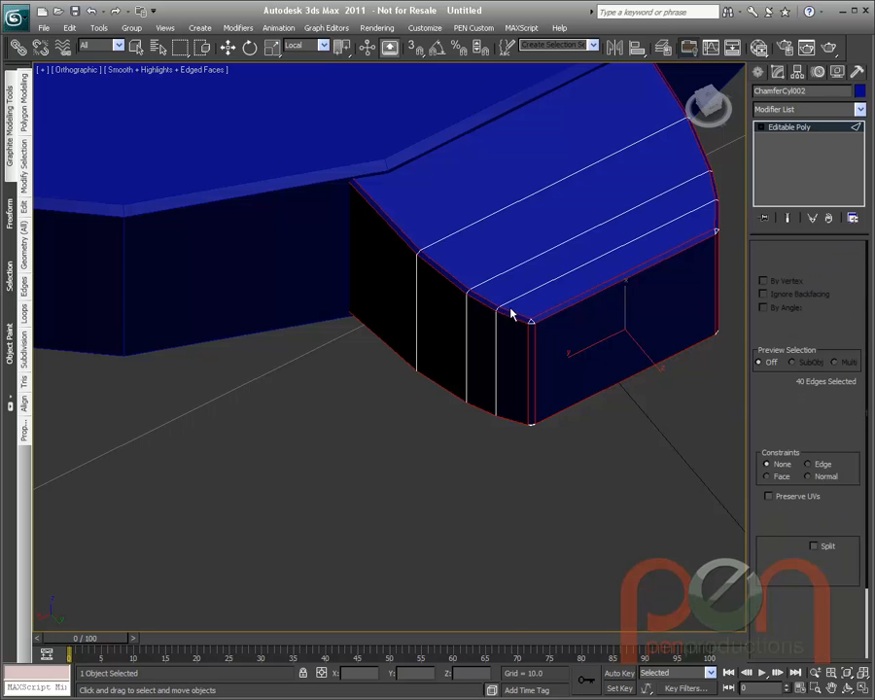
# - Leave edge editing on the tooth and activate the Rotate tool with angle snapping turned on
pyautogui.scroll(-4, 511, 309)
pyautogui.keyDown('alt'); pyautogui.moveTo(511, 367); pyautogui.dragTo(318, 328, button='middle'); pyautogui.keyUp('alt')
pyautogui.moveTo(318, 328); pyautogui.dragTo(446, 264, button='middle')
pyautogui.scroll(-4, 418, 334)
pyautogui.rightClick(482, 301)
pyautogui.click(491, 321)
pyautogui.scroll(2, 487, 311)
pyautogui.keyDown('alt'); pyautogui.moveTo(487, 311); pyautogui.dragTo(525, 288, button='middle'); pyautogui.keyUp('alt')
pyautogui.scroll(2, 471, 303)
pyautogui.scroll(-1, 467, 299)
pyautogui.keyDown('alt'); pyautogui.moveTo(525, 287); pyautogui.dragTo(505, 284, button='middle'); pyautogui.keyUp('alt')
pyautogui.moveTo(501, 352); pyautogui.dragTo(493, 323)
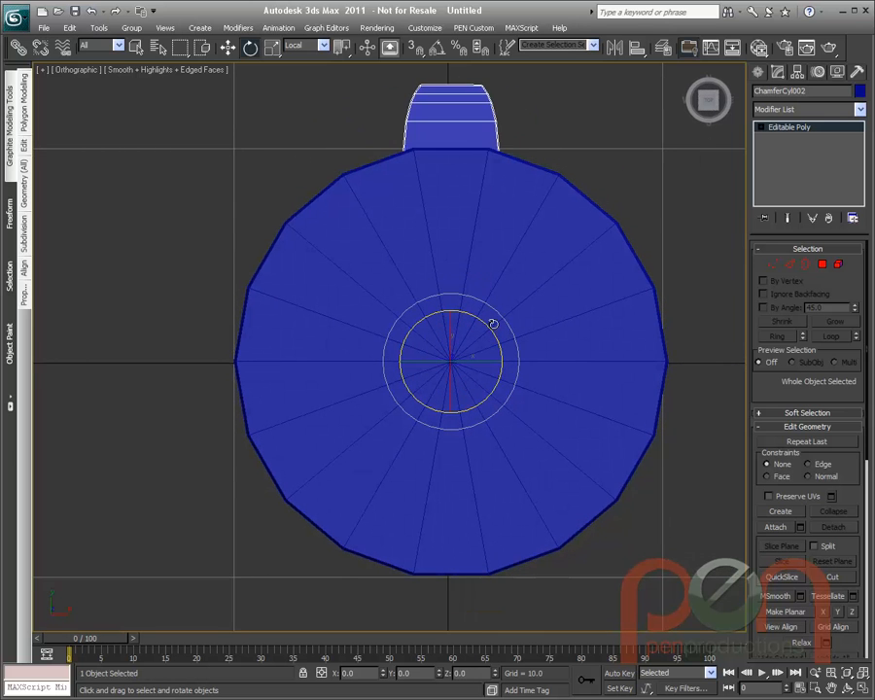
pyautogui.click(437, 48)
# - Clone the tooth around the gear's center as eight instances, each rotated 40 degrees about the Z axis
pyautogui.moveTo(491, 329)
pyautogui.mouseDown()
pyautogui.moveTo(473, 302)
pyautogui.moveTo(492, 316)
pyautogui.moveTo(489, 308)
pyautogui.mouseUp()
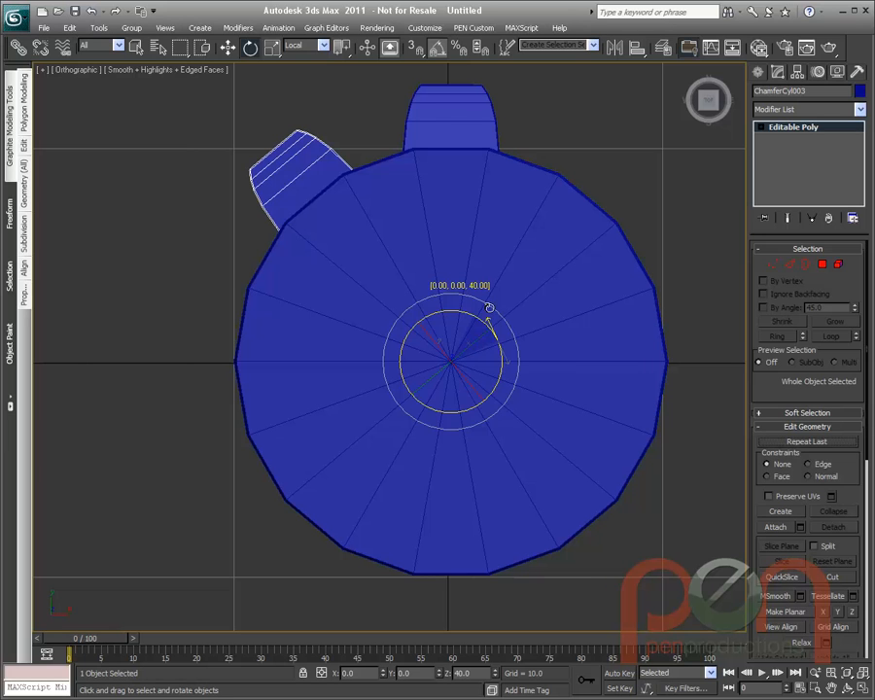
pyautogui.keyDown('shift'); pyautogui.moveTo(489, 308); pyautogui.dragTo(489, 308); pyautogui.keyUp('shift')
pyautogui.click(387, 329)
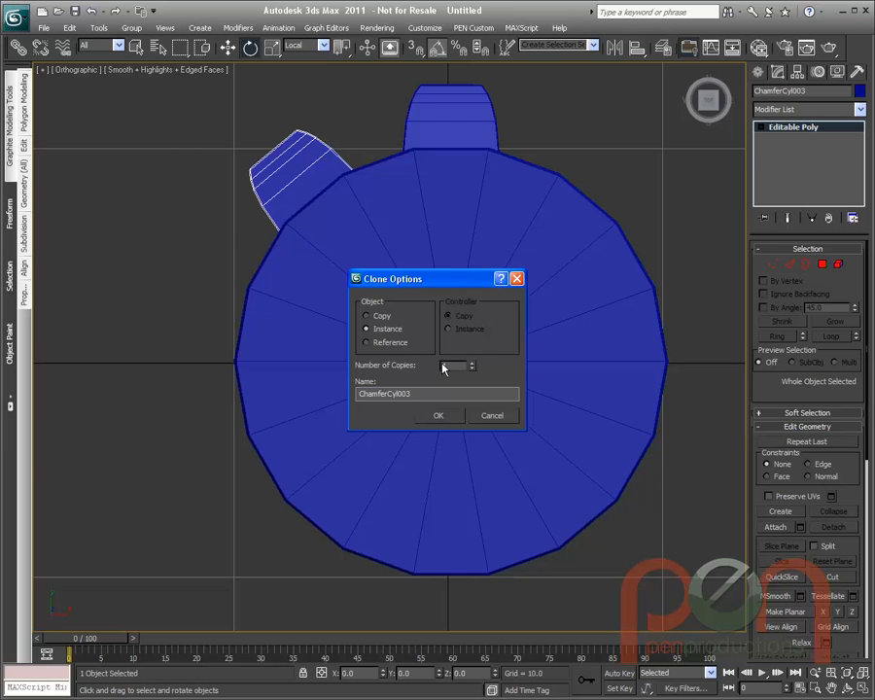
pyautogui.click(473, 363)
pyautogui.click(473, 364)
pyautogui.click(450, 415)
pyautogui.moveTo(504, 351)
pyautogui.mouseDown(button='middle')
pyautogui.moveTo(474, 342)
pyautogui.moveTo(474, 333)
pyautogui.moveTo(479, 357)
pyautogui.moveTo(485, 355)
pyautogui.mouseUp(button='middle')
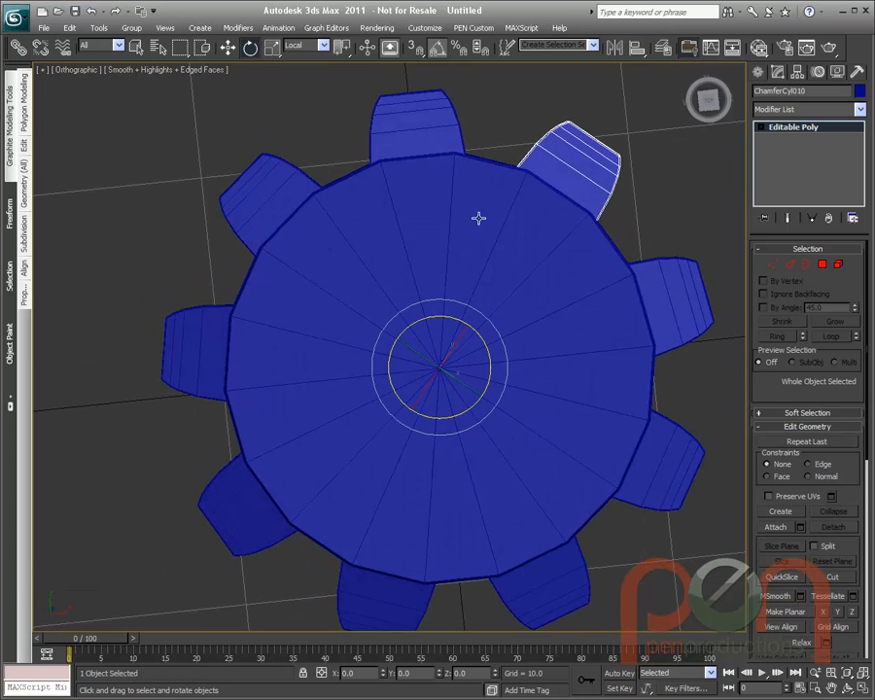
# - Select all polygons of the original tooth and scale them slightly narrower along local Y
pyautogui.click(446, 133)
pyautogui.scroll(4, 505, 276)
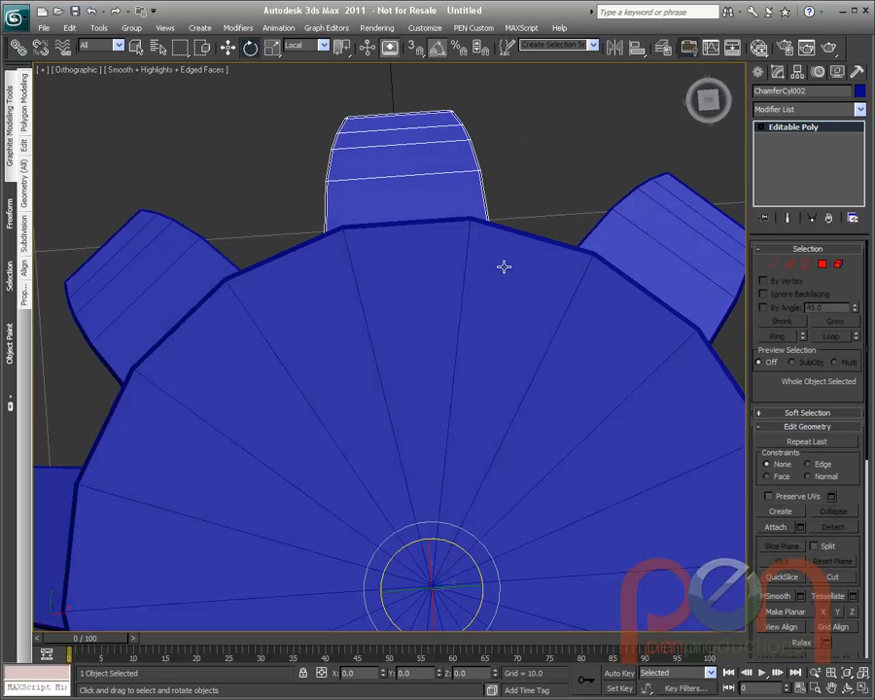
pyautogui.click(822, 265)
pyautogui.moveTo(288, 80); pyautogui.dragTo(559, 329)
pyautogui.press('w')
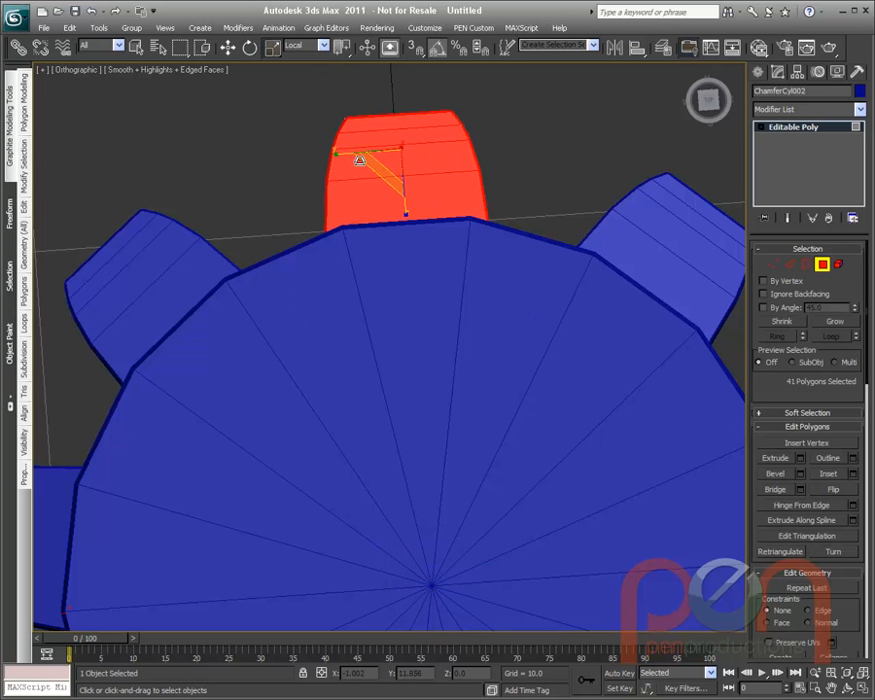
pyautogui.keyDown('alt'); pyautogui.rightClick(433, 206); pyautogui.keyUp('alt')
pyautogui.click(458, 186)
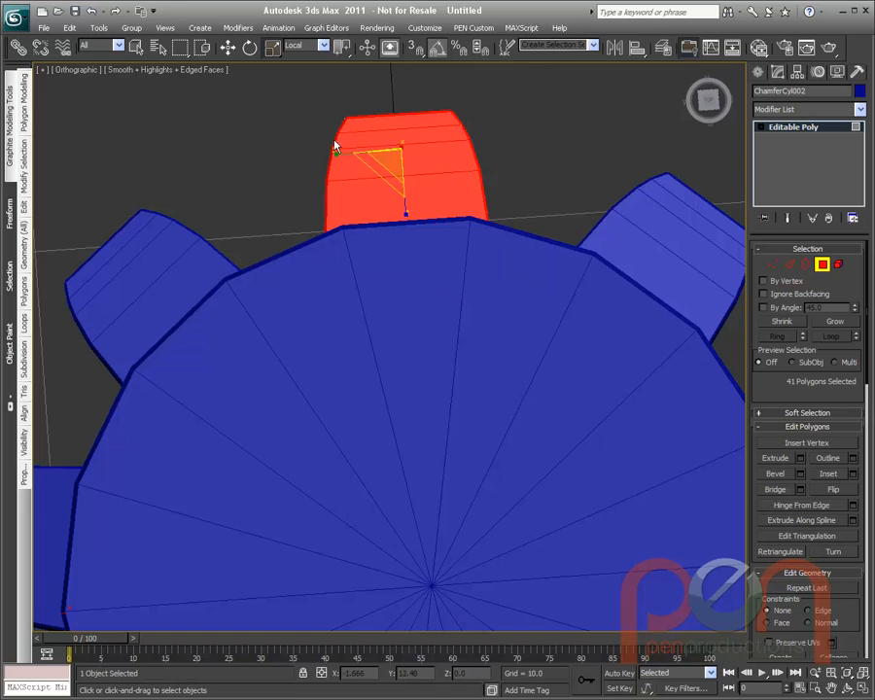
pyautogui.moveTo(341, 153); pyautogui.dragTo(345, 154)
# - Examine the width and spacing of the teeth around the gear body
pyautogui.scroll(-2, 476, 260)
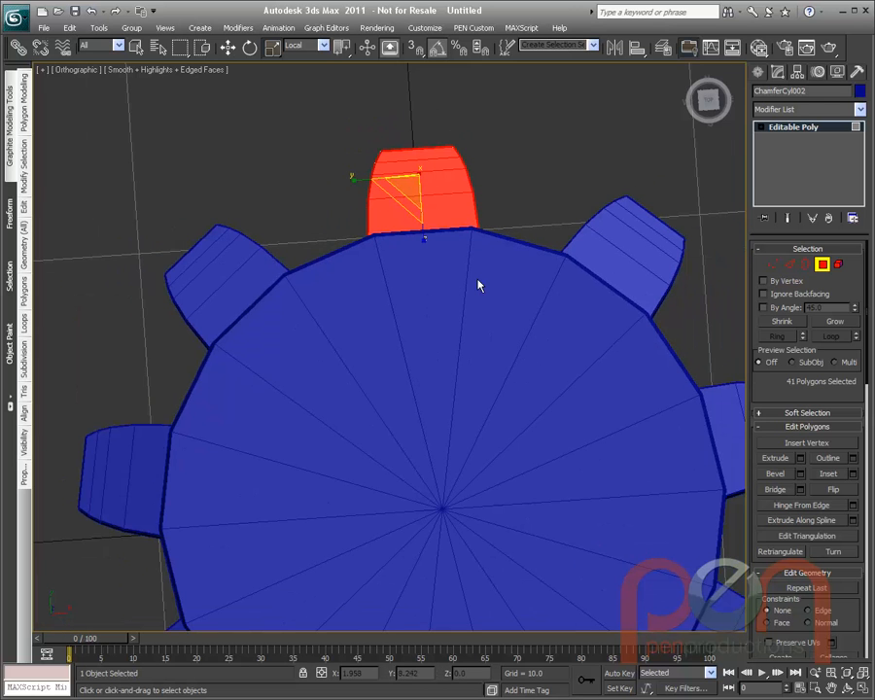
pyautogui.scroll(-3, 476, 292)
pyautogui.keyDown('alt'); pyautogui.moveTo(469, 297); pyautogui.dragTo(459, 346, button='middle'); pyautogui.keyUp('alt')
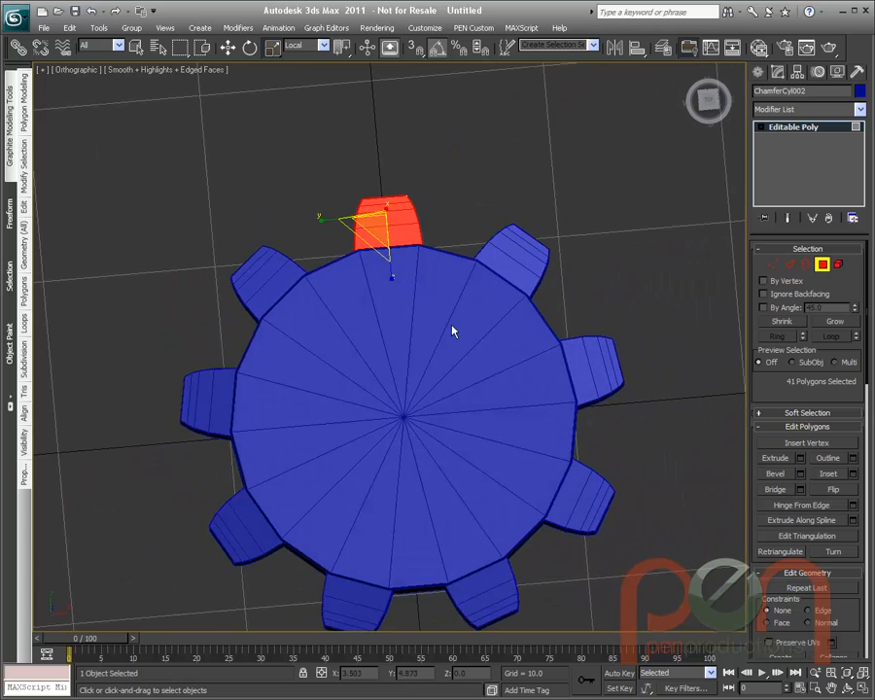
pyautogui.scroll(3, 459, 346)
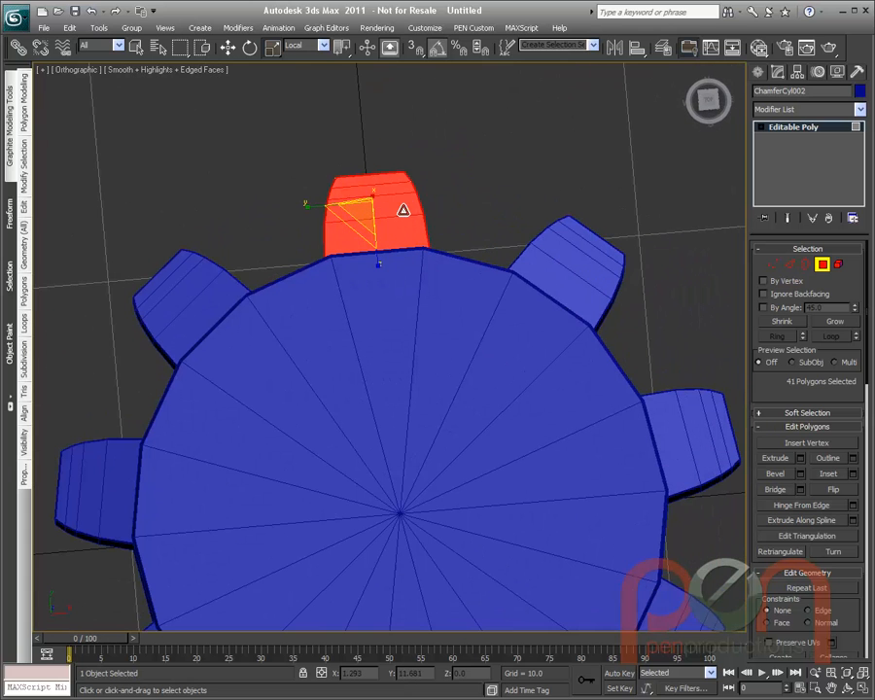
pyautogui.scroll(-2, 399, 219)
pyautogui.keyDown('alt'); pyautogui.moveTo(391, 233); pyautogui.dragTo(422, 224, button='middle'); pyautogui.keyUp('alt')
pyautogui.scroll(-2, 462, 278)
pyautogui.moveTo(488, 296); pyautogui.dragTo(465, 260, button='middle')
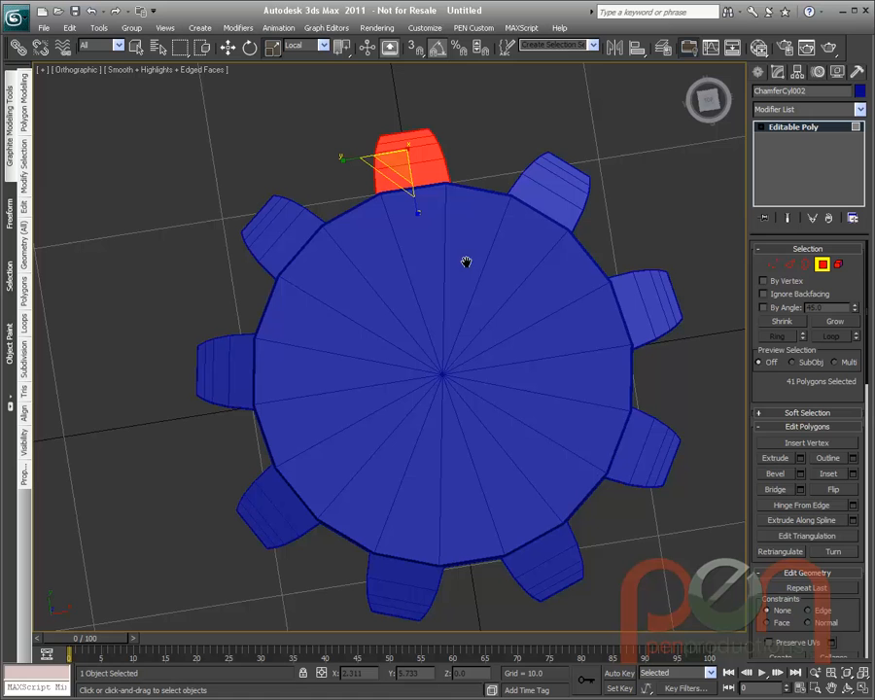
# - Leave polygon editing, select the eight copied teeth without the body and delete them
pyautogui.click(822, 265)
pyautogui.click(561, 177)
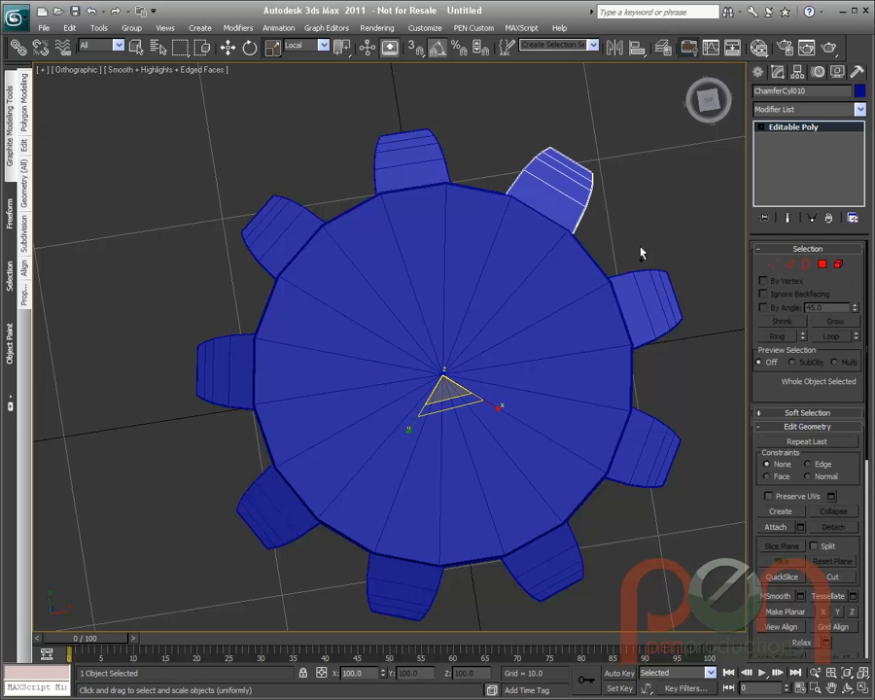
pyautogui.moveTo(675, 226); pyautogui.dragTo(248, 592)
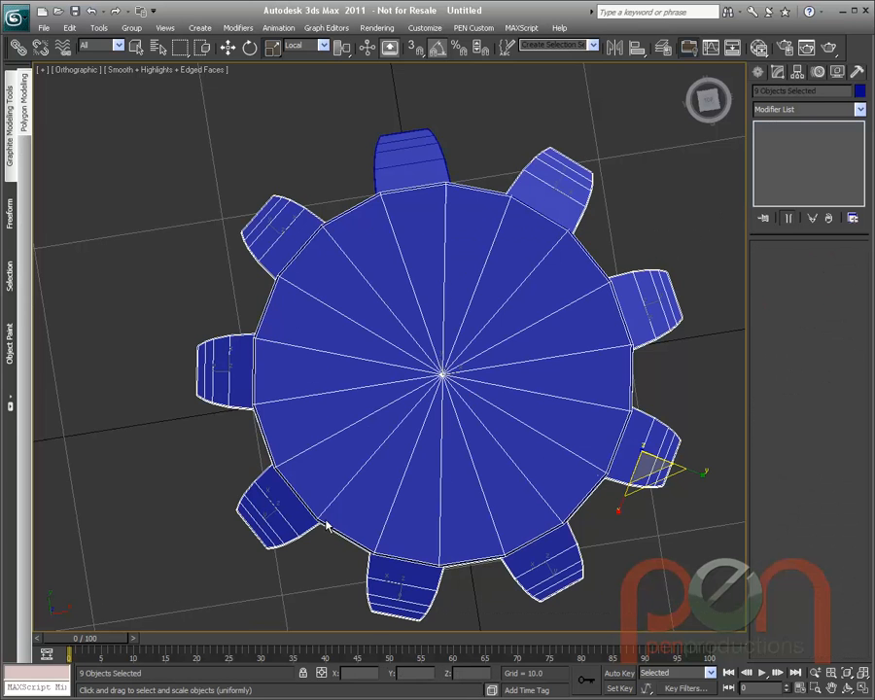
pyautogui.keyDown('alt'); pyautogui.click(432, 372); pyautogui.keyUp('alt')
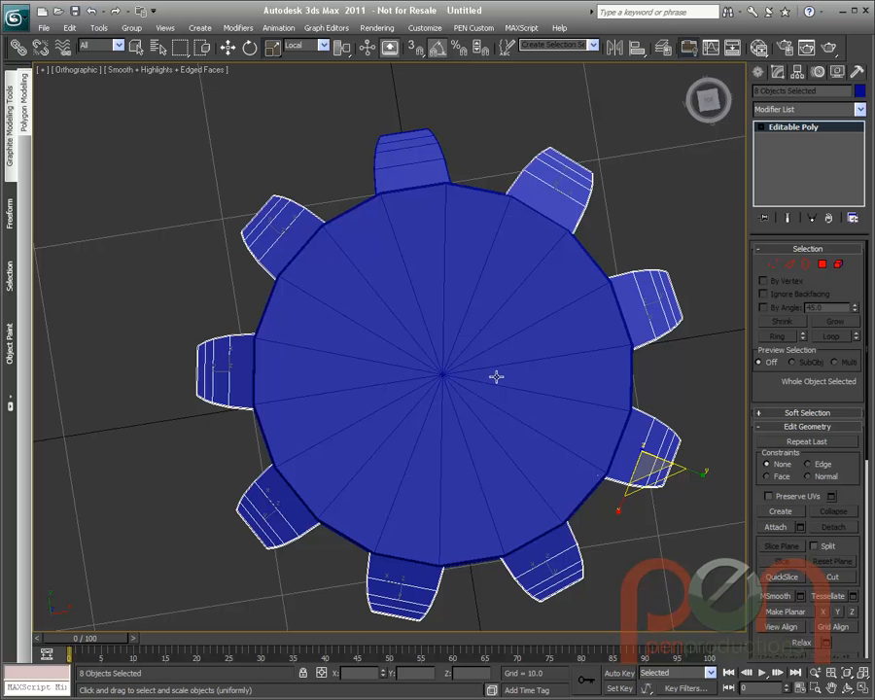
pyautogui.press('Delete')
# - Link the remaining tooth to the gear body as its parent
pyautogui.click(421, 151)
pyautogui.moveTo(564, 211)
pyautogui.keyDown('alt'); pyautogui.mouseDown(button='middle')
pyautogui.moveTo(578, 201)
pyautogui.moveTo(563, 196)
pyautogui.mouseUp(button='middle'); pyautogui.keyUp('alt')
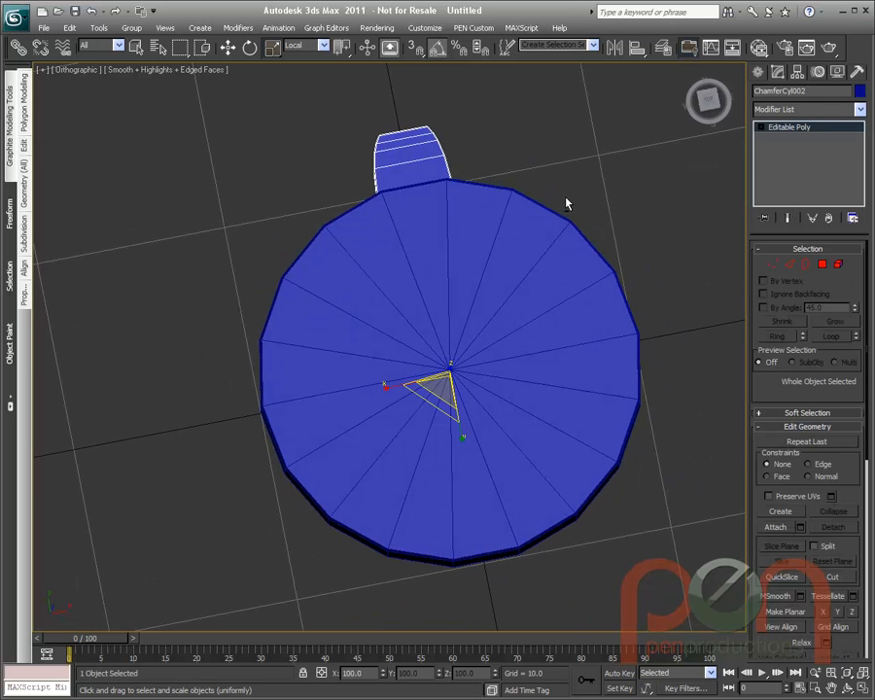
pyautogui.click(19, 47)
pyautogui.moveTo(423, 161); pyautogui.dragTo(488, 318)
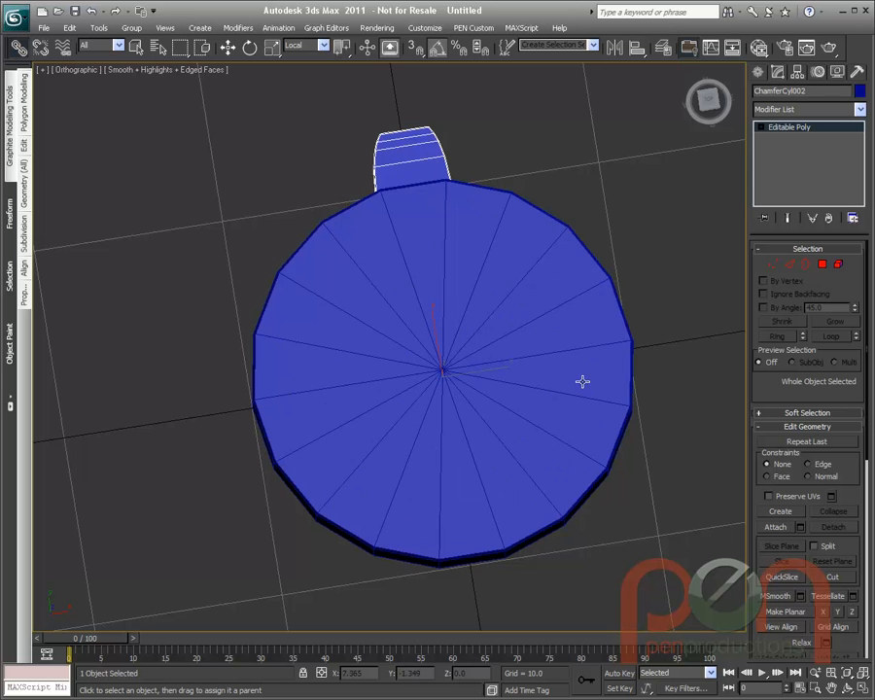
pyautogui.keyDown('alt'); pyautogui.moveTo(580, 381); pyautogui.dragTo(578, 360, button='middle'); pyautogui.keyUp('alt')
# - Try rotating the gear body to test the link with the tooth
pyautogui.click(582, 312)
pyautogui.rightClick(582, 318)
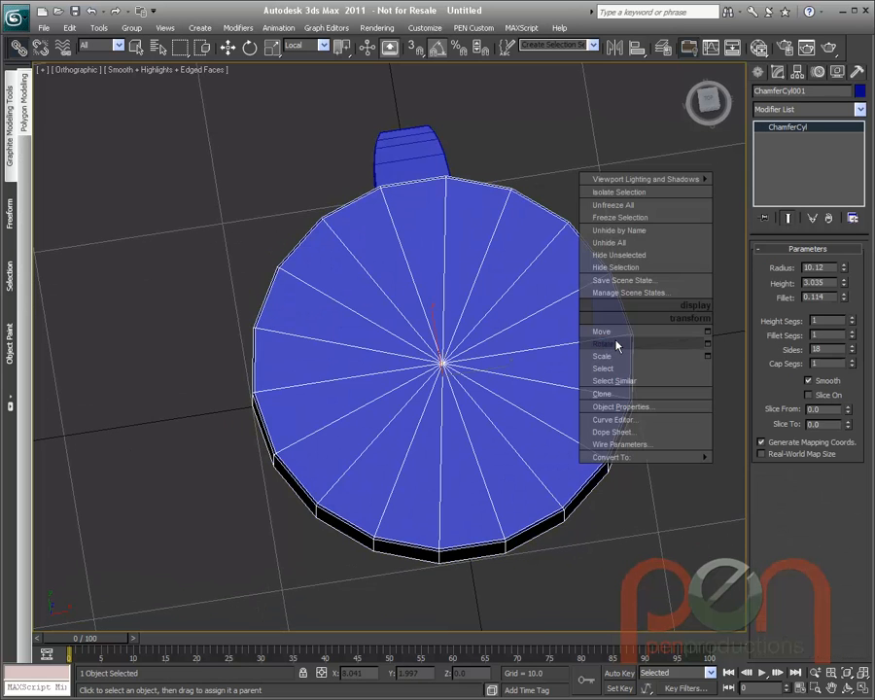
pyautogui.click(604, 345)
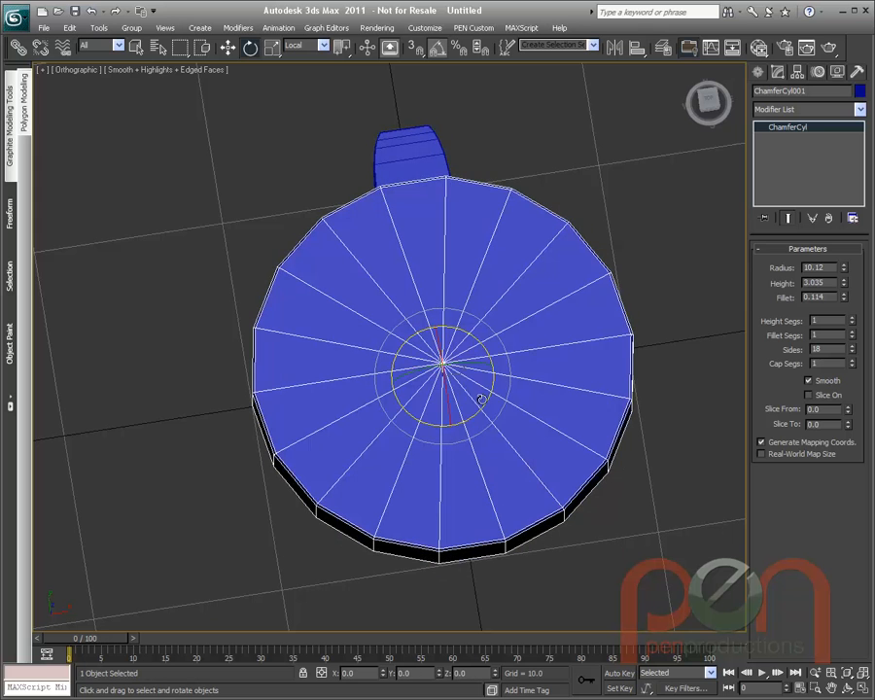
pyautogui.moveTo(483, 394); pyautogui.dragTo(504, 347)
pyautogui.rightClick(505, 347)
# - Add an XForm modifier to the tooth
pyautogui.click(431, 141)
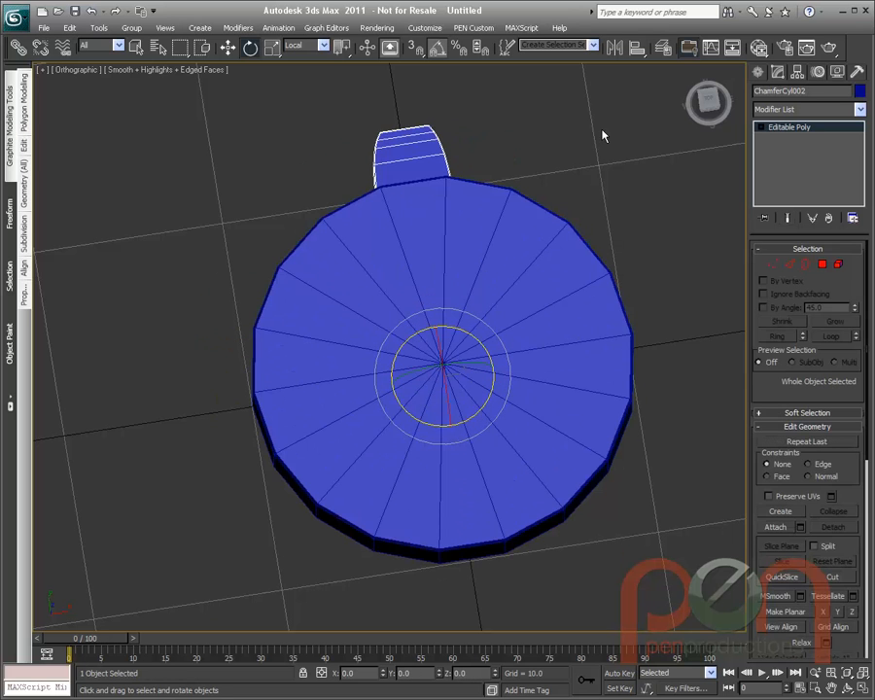
pyautogui.keyDown('ctrl'); pyautogui.rightClick(416, 192); pyautogui.keyUp('ctrl')
pyautogui.moveTo(384, 199)
pyautogui.moveTo(434, 273)
pyautogui.moveTo(542, 418)
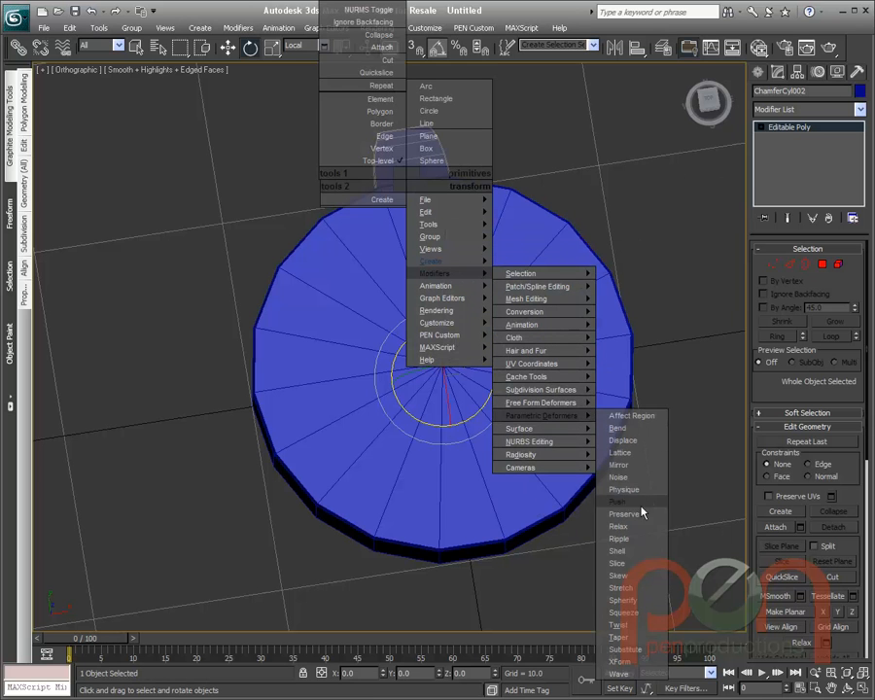
pyautogui.click(636, 663)
pyautogui.keyDown('alt'); pyautogui.moveTo(529, 360); pyautogui.dragTo(563, 336, button='middle'); pyautogui.keyUp('alt')
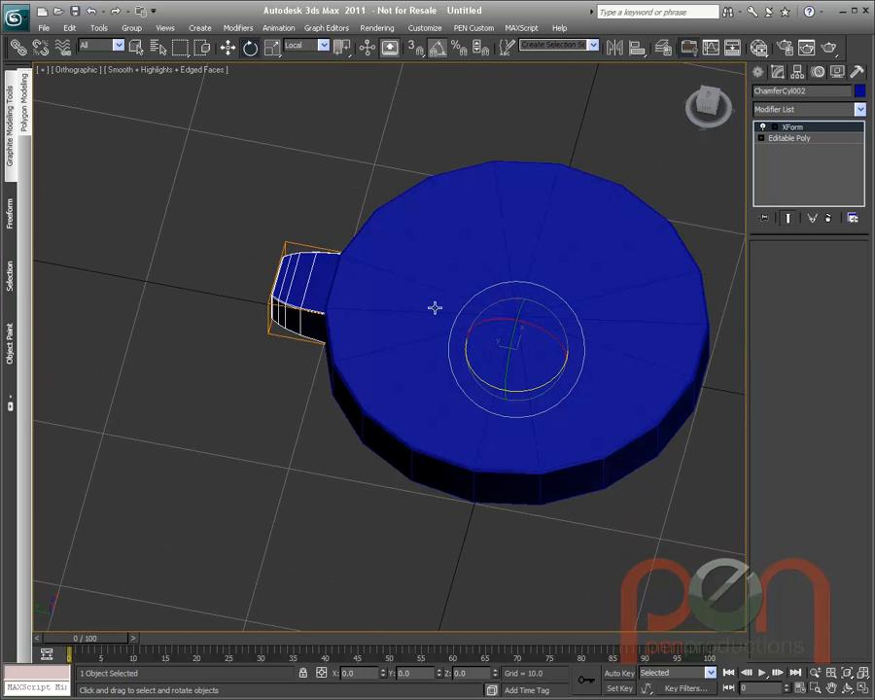
# - Try enlarging the gear body's radius to about 12.75
pyautogui.click(477, 228)
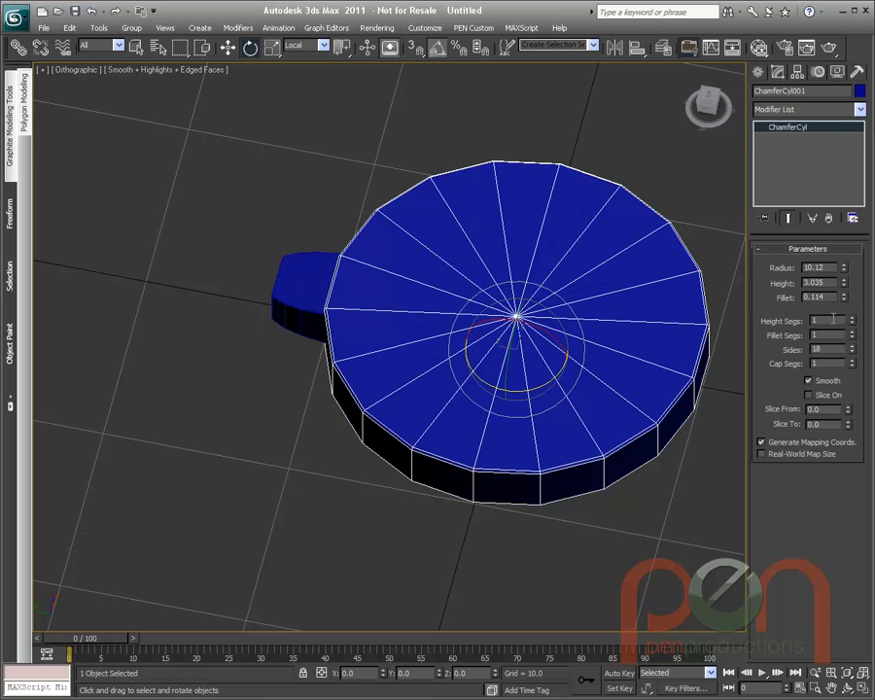
pyautogui.moveTo(843, 271)
pyautogui.mouseDown()
pyautogui.moveTo(844, 233)
pyautogui.moveTo(844, 248)
pyautogui.mouseUp()
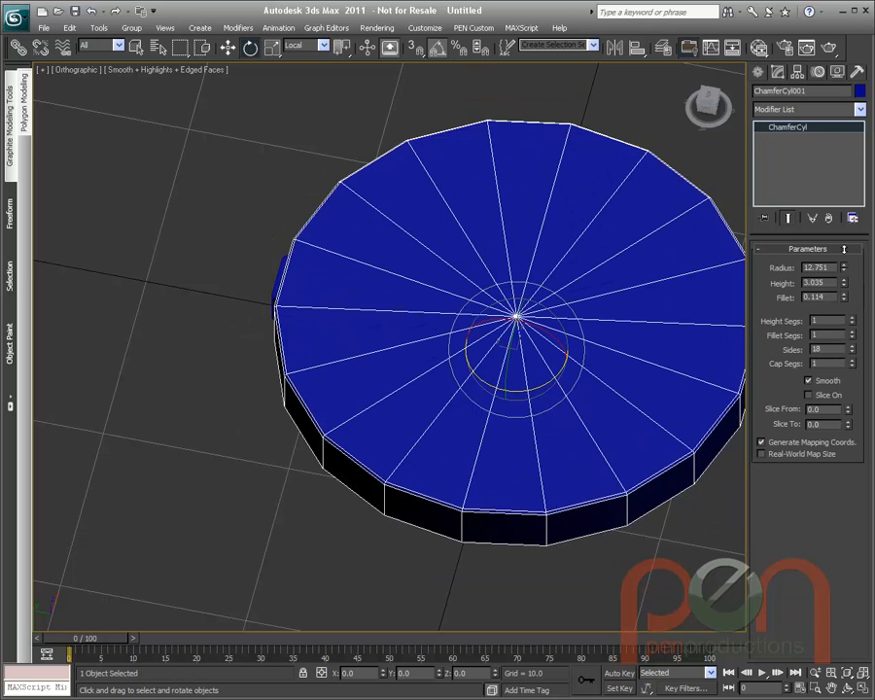
pyautogui.rightClick(843, 248)
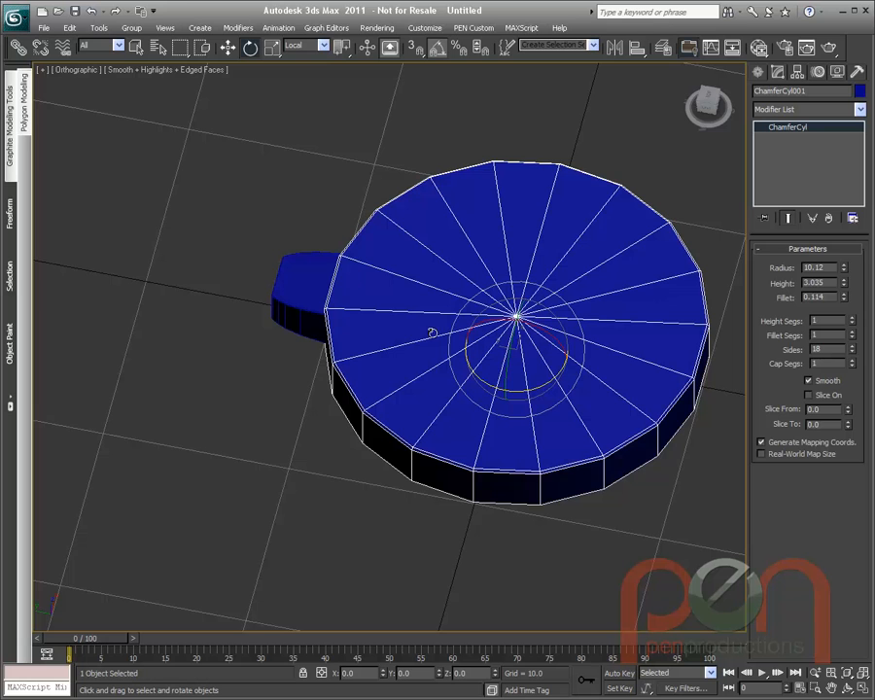
# - Try moving the tooth outward along its local Y axis
pyautogui.click(311, 286)
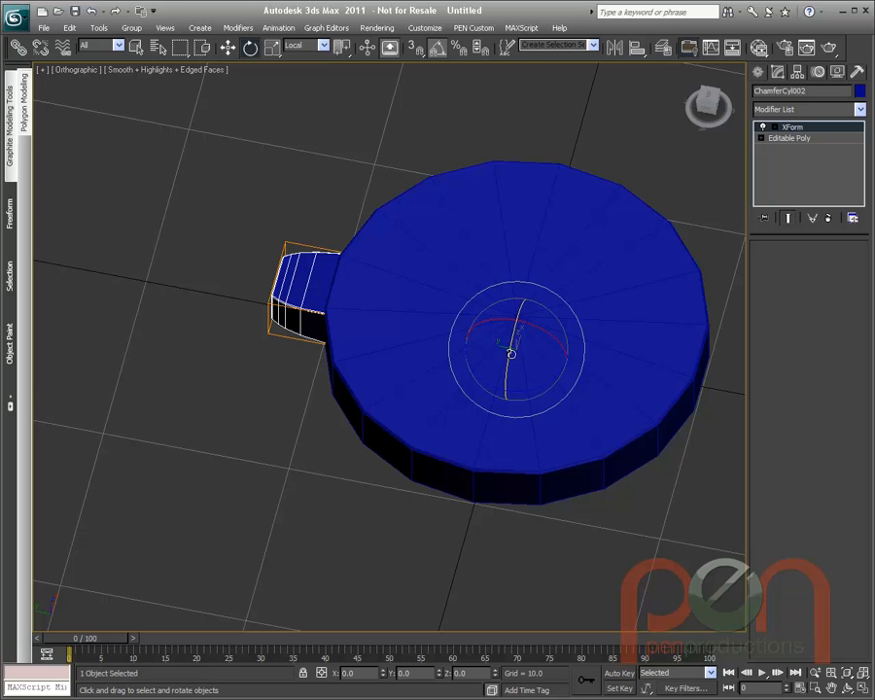
pyautogui.rightClick(313, 307)
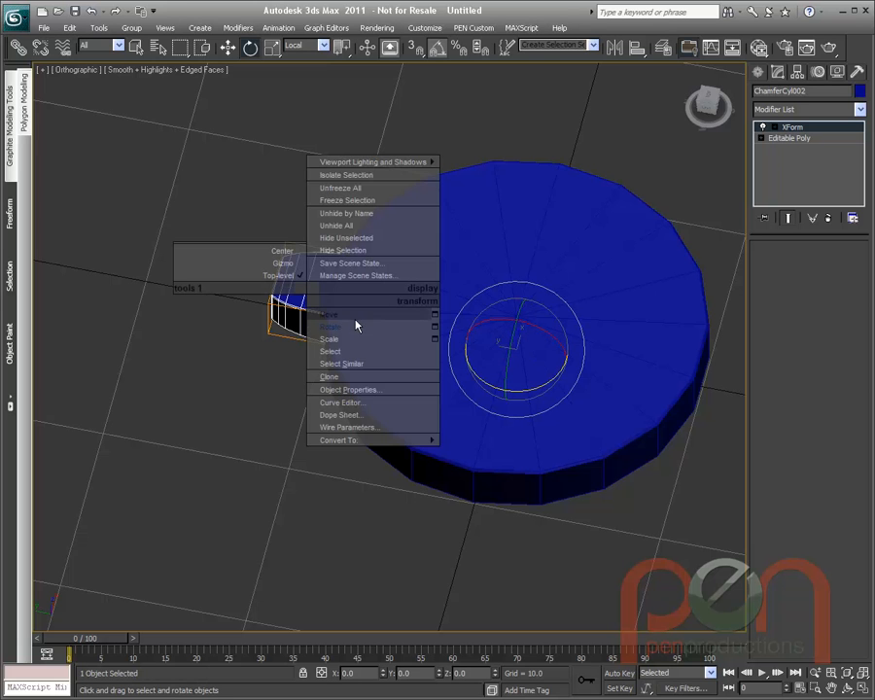
pyautogui.click(323, 311)
pyautogui.moveTo(472, 336); pyautogui.dragTo(428, 338)
pyautogui.hotkey('ctrl', 'z')
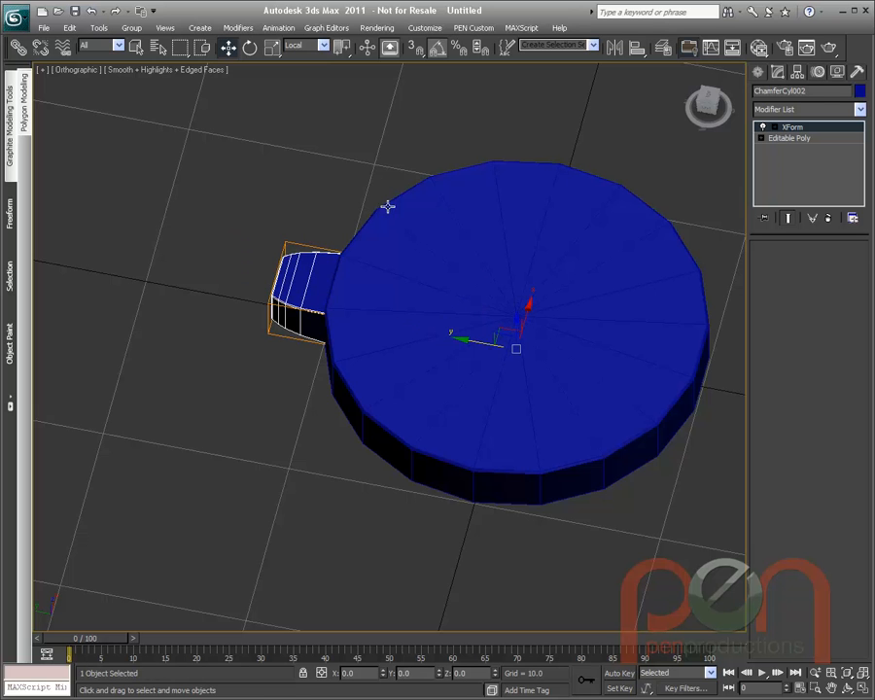
# - Select the gear body and open the Parameter Wiring dialog, placed so that the gear stays in view
pyautogui.keyDown('alt'); pyautogui.moveTo(582, 211); pyautogui.dragTo(524, 246, button='middle'); pyautogui.keyUp('alt')
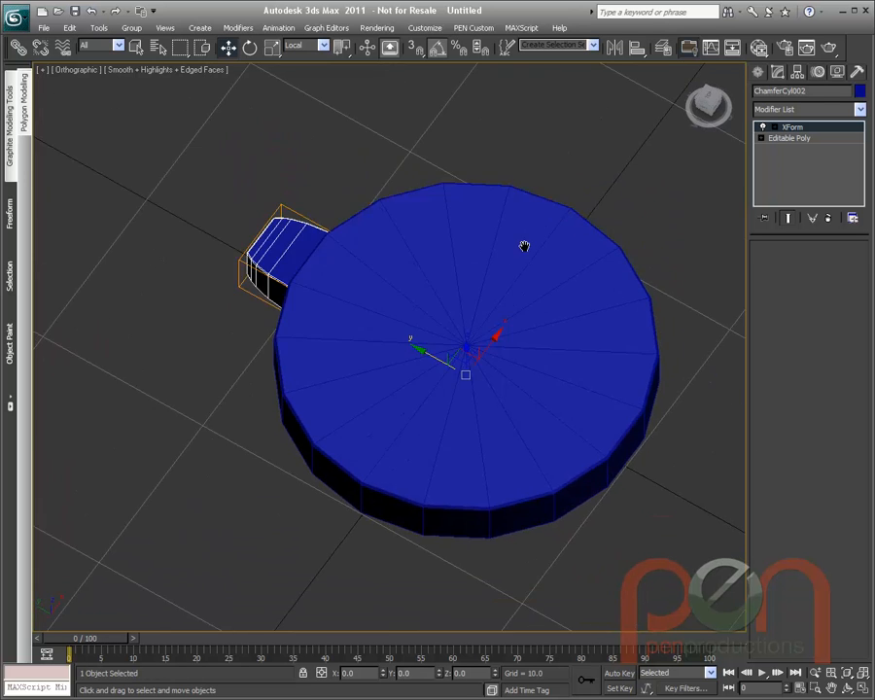
pyautogui.keyDown('alt'); pyautogui.moveTo(410, 350); pyautogui.dragTo(473, 363, button='middle'); pyautogui.keyUp('alt')
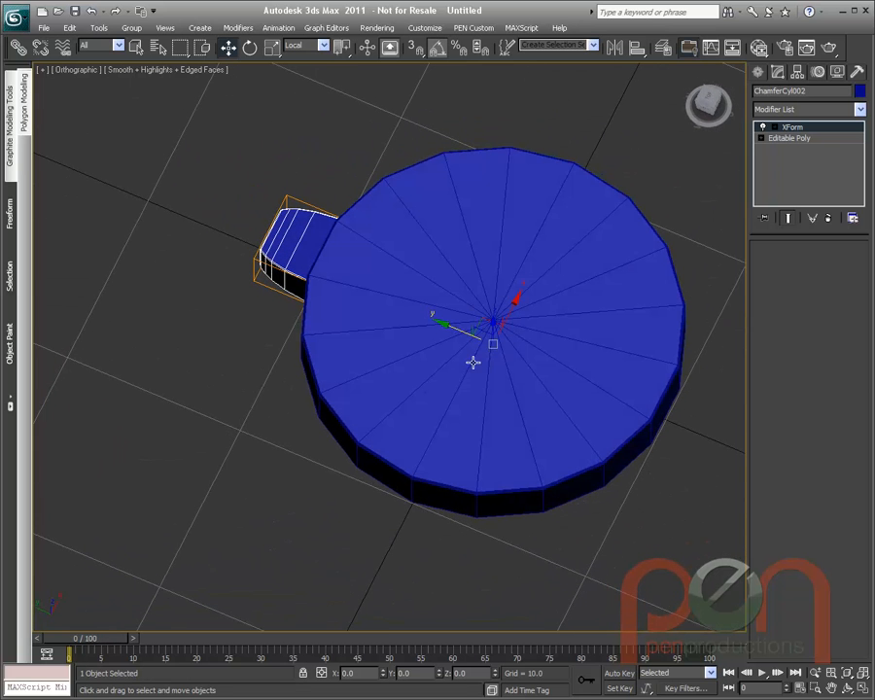
pyautogui.keyDown('alt'); pyautogui.moveTo(388, 287); pyautogui.dragTo(488, 248, button='middle'); pyautogui.keyUp('alt')
pyautogui.click(503, 302)
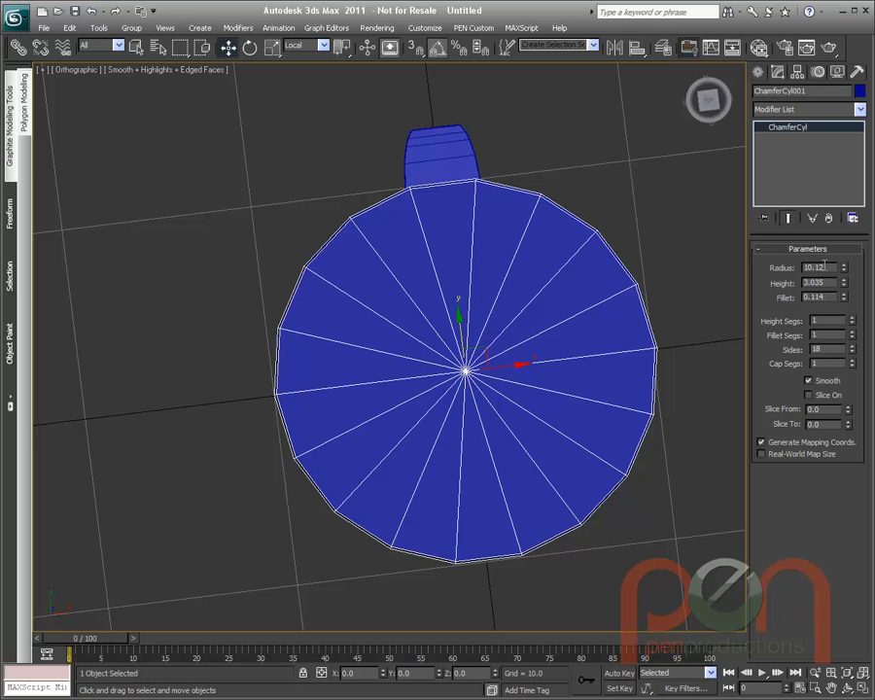
pyautogui.keyDown('alt'); pyautogui.moveTo(538, 288); pyautogui.dragTo(521, 291, button='middle'); pyautogui.keyUp('alt')
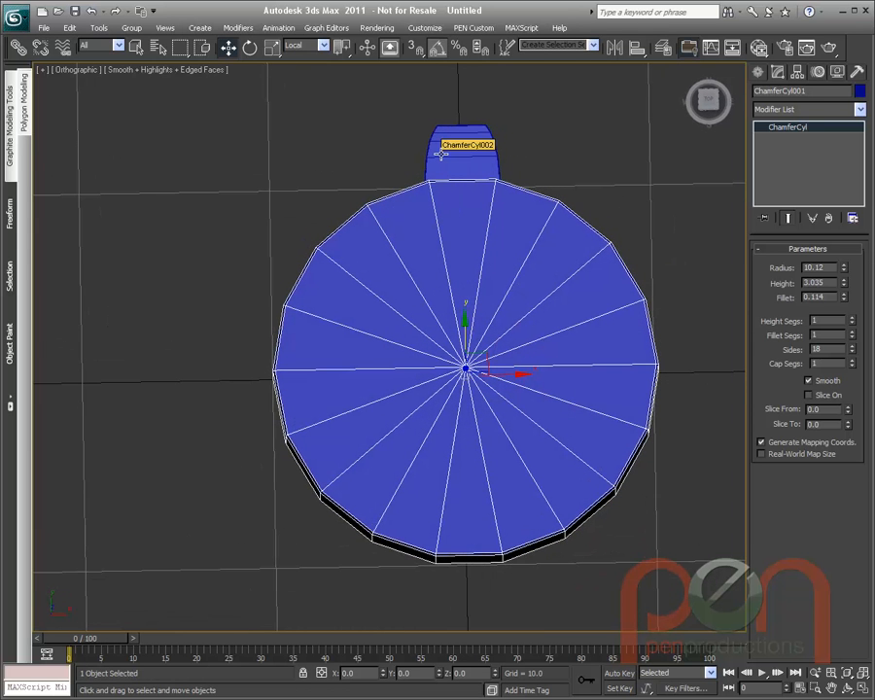
pyautogui.hotkey('alt', '5')
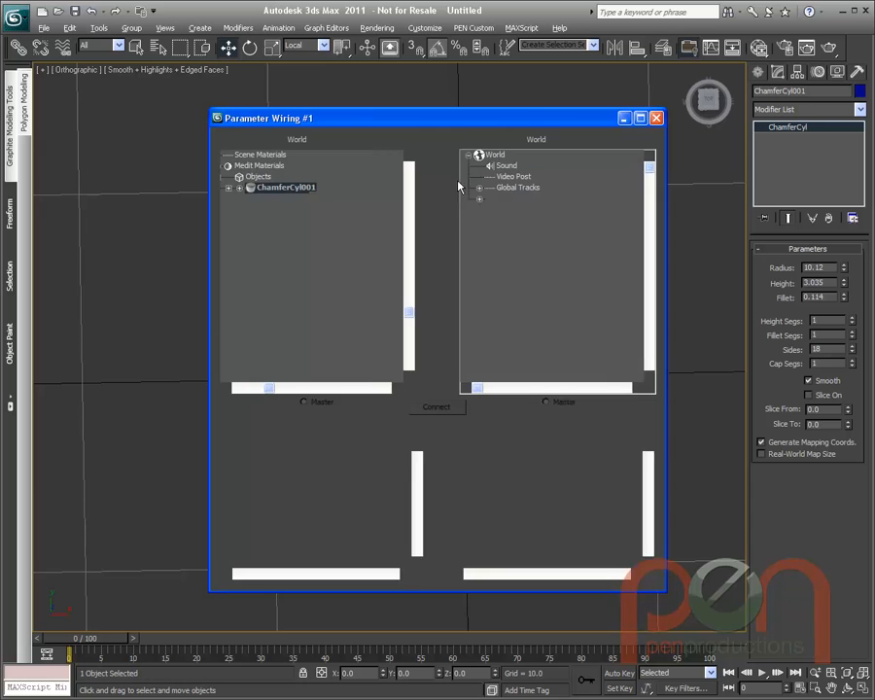
pyautogui.moveTo(521, 119); pyautogui.dragTo(661, 115)
pyautogui.moveTo(292, 281); pyautogui.dragTo(230, 247, button='middle')
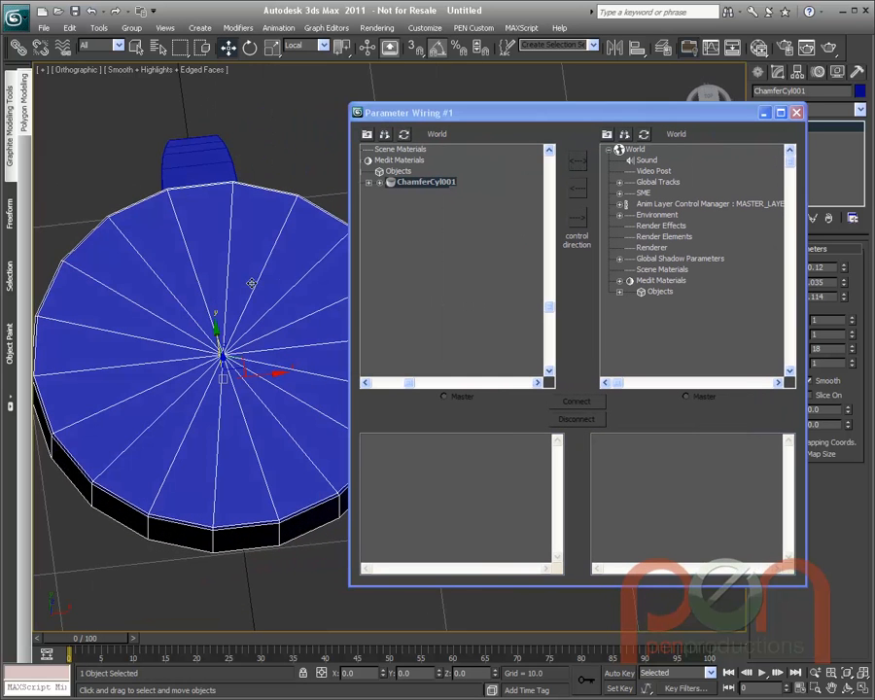
# - Locate the gear body in the first parameter tree and choose its Radius as the controlling parameter
pyautogui.click(404, 136)
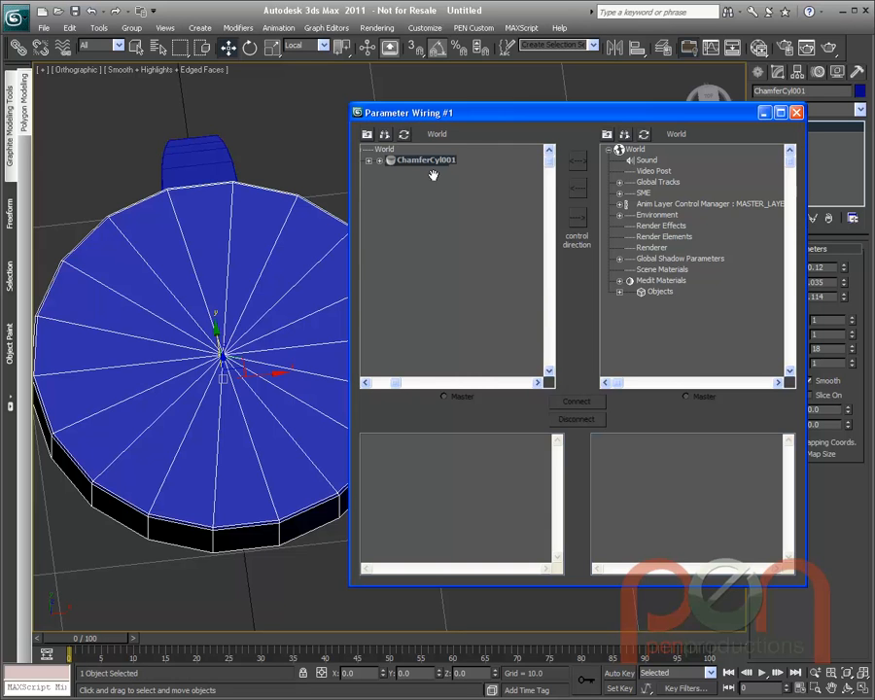
pyautogui.click(379, 160)
pyautogui.click(389, 183)
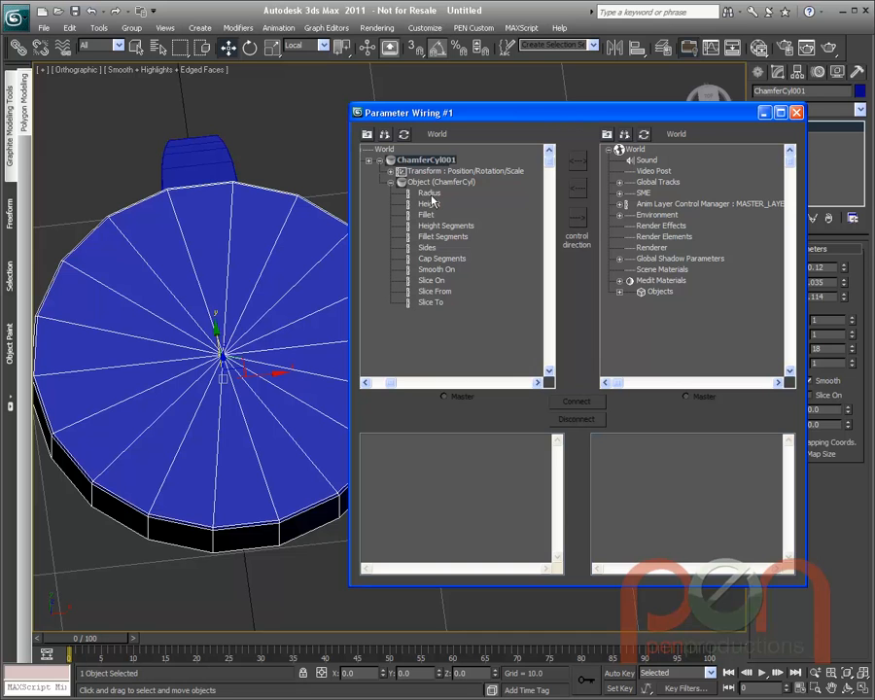
pyautogui.click(429, 194)
# - Select the tooth, show its tracks in the second parameter tree and choose the XForm gizmo's Y Position
pyautogui.click(194, 156)
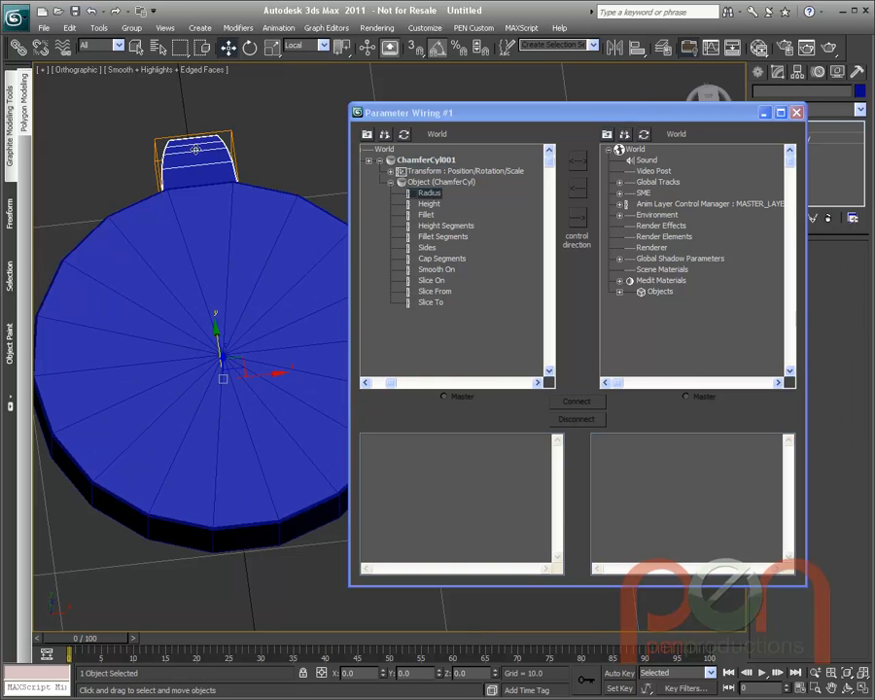
pyautogui.click(643, 135)
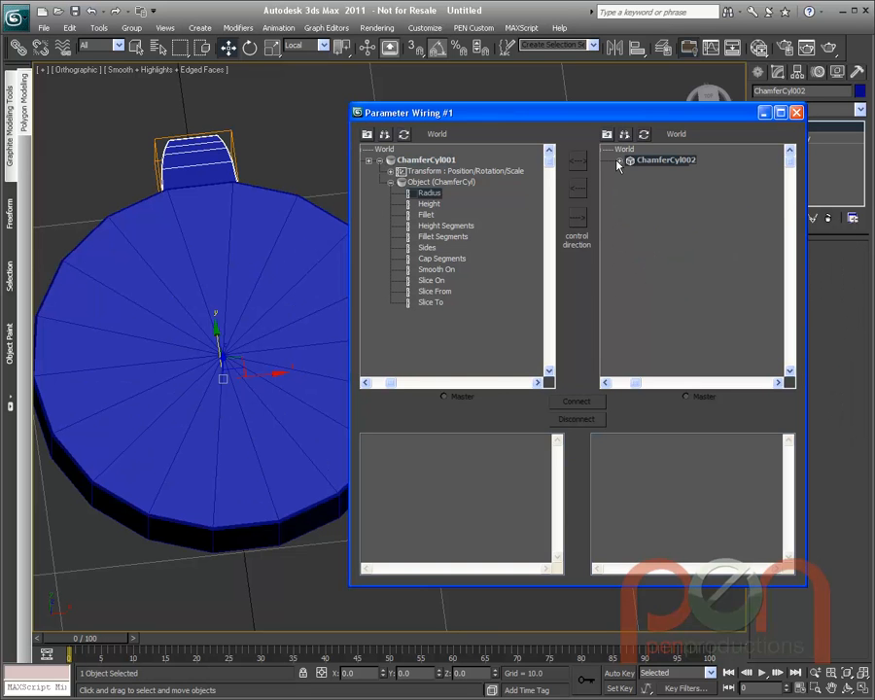
pyautogui.click(619, 160)
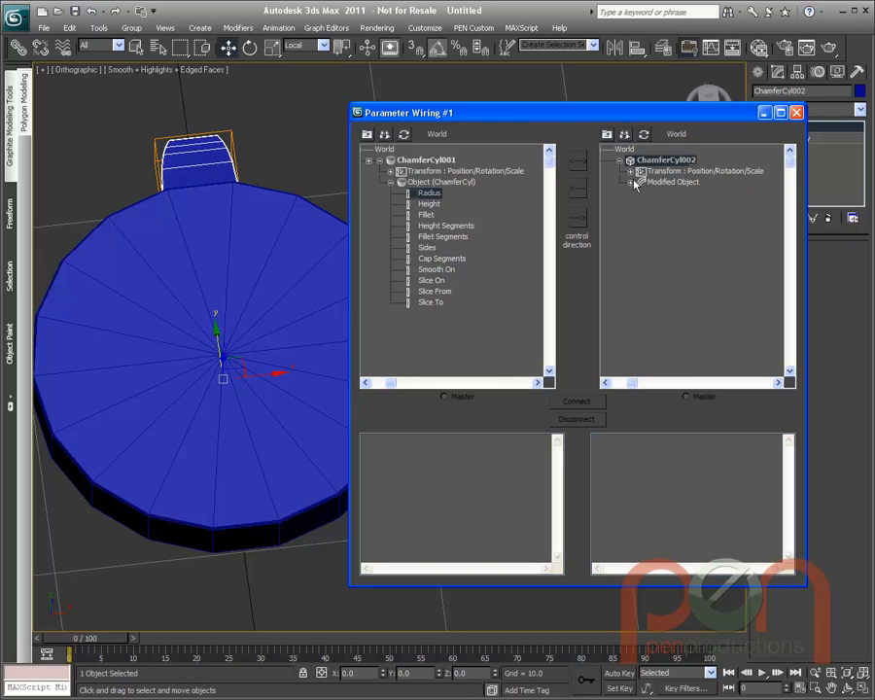
pyautogui.click(632, 181)
pyautogui.click(641, 193)
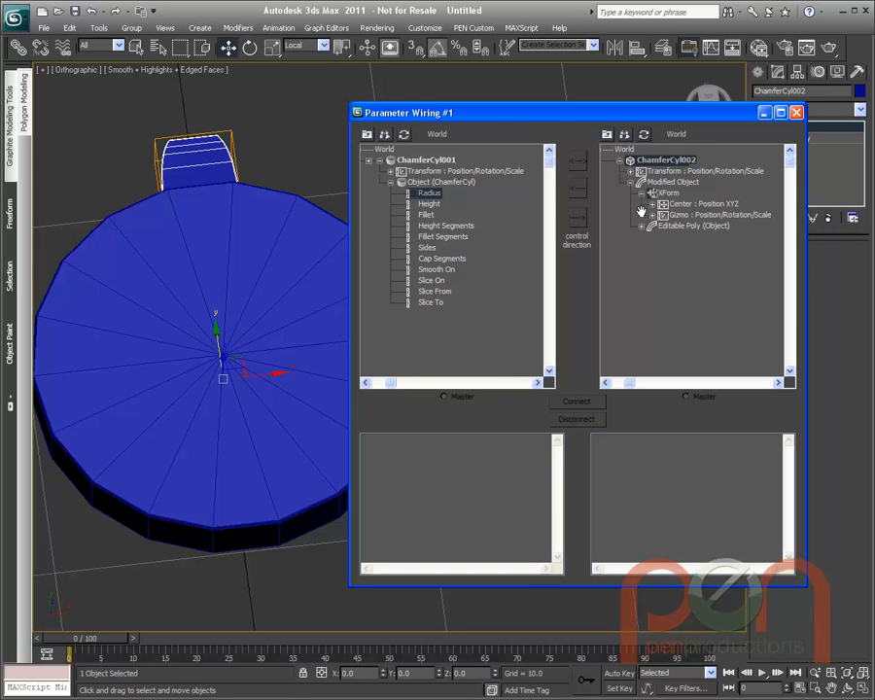
pyautogui.click(652, 214)
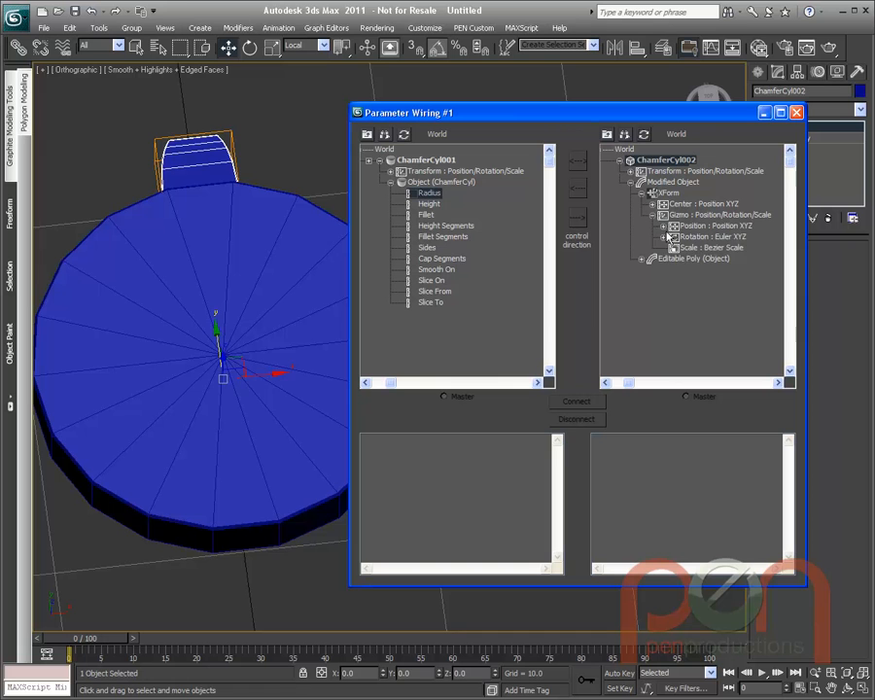
pyautogui.click(664, 226)
pyautogui.rightClick(239, 324)
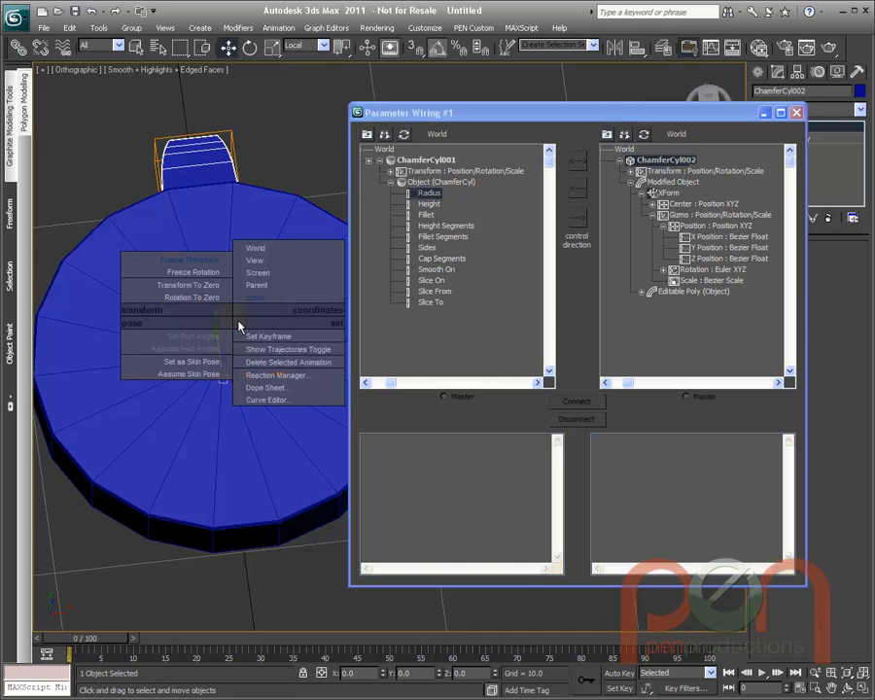
pyautogui.click(709, 248)
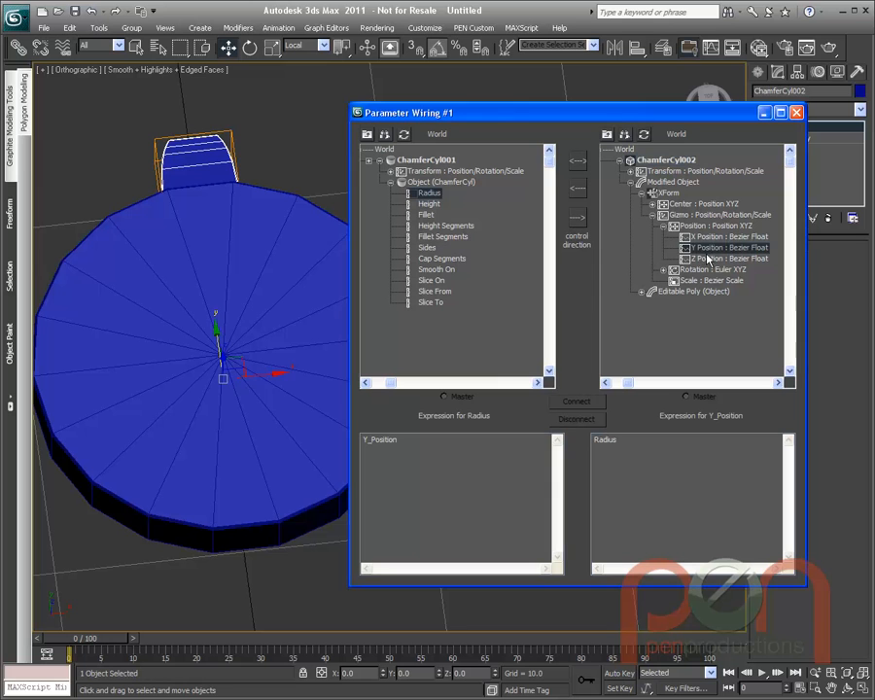
# - Connect the wire one-way so the gear body's Radius controls the tooth gizmo's Y Position, and check the tooth's placement
pyautogui.click(576, 216)
pyautogui.click(576, 402)
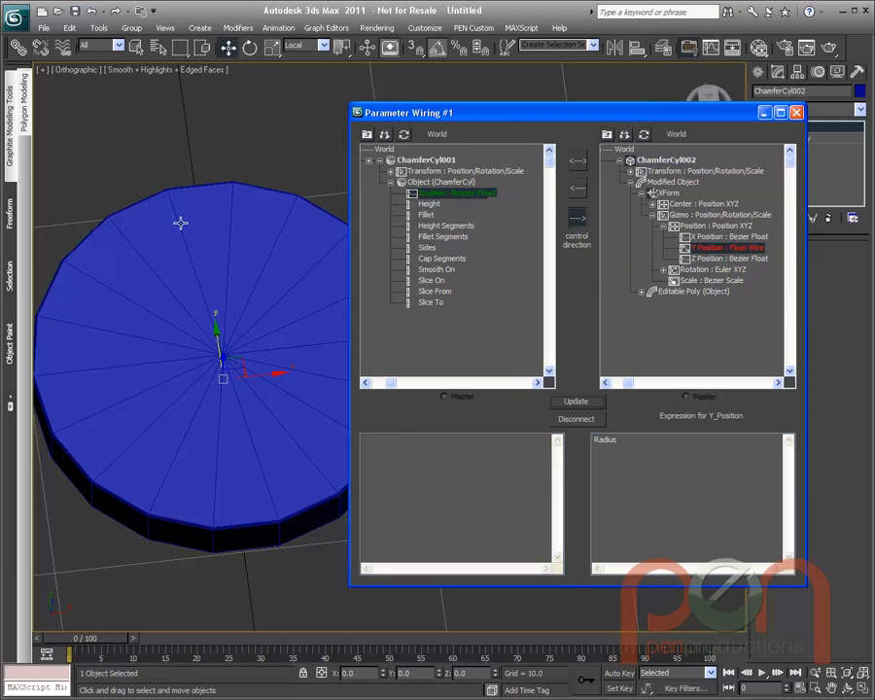
pyautogui.scroll(-4, 239, 295)
pyautogui.keyDown('alt'); pyautogui.moveTo(242, 373); pyautogui.dragTo(254, 332, button='middle'); pyautogui.keyUp('alt')
pyautogui.scroll(2, 254, 332)
pyautogui.scroll(1, 253, 309)
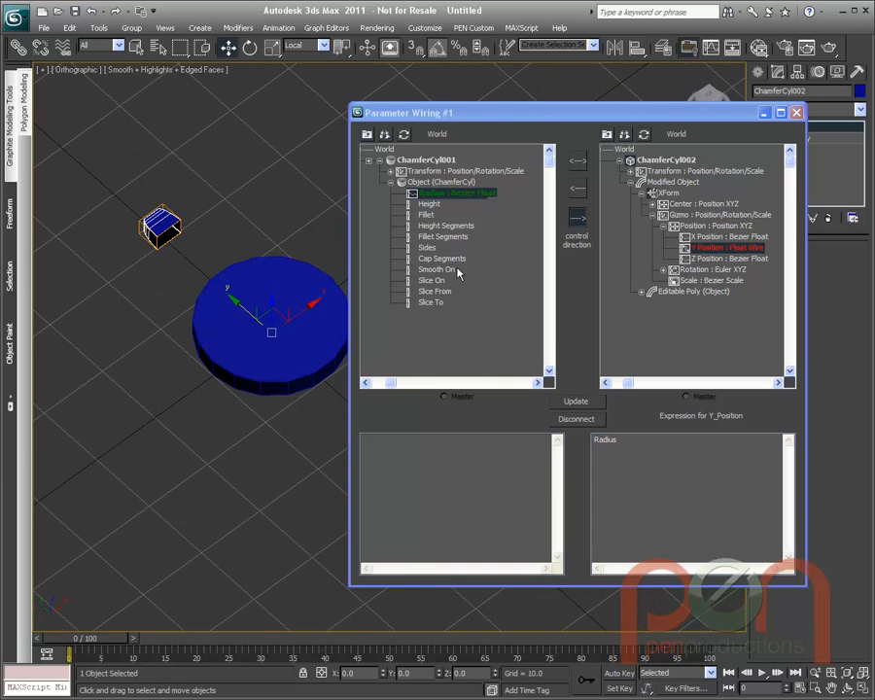
# - Change the Y Position expression to Radius-10.12 and update the wire
pyautogui.click(640, 441)
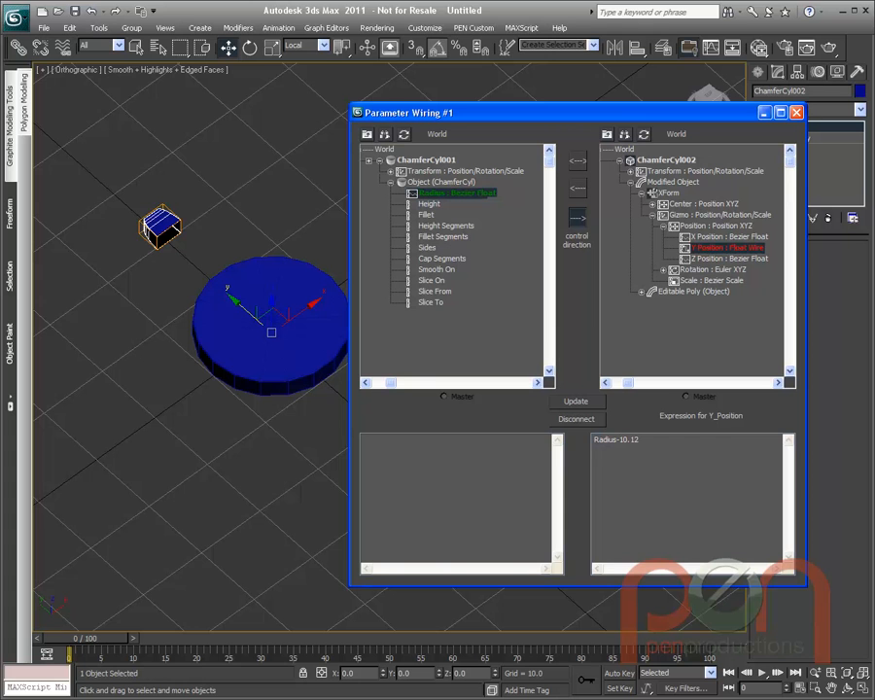
pyautogui.click(581, 404)
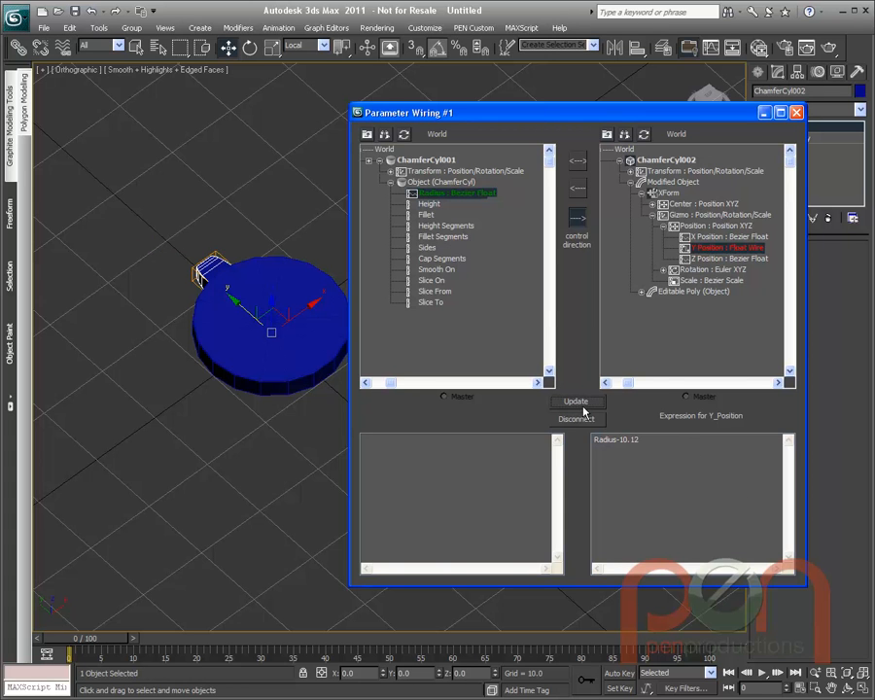
pyautogui.keyDown('alt'); pyautogui.moveTo(222, 291); pyautogui.dragTo(233, 351, button='middle'); pyautogui.keyUp('alt')
pyautogui.scroll(3, 216, 302)
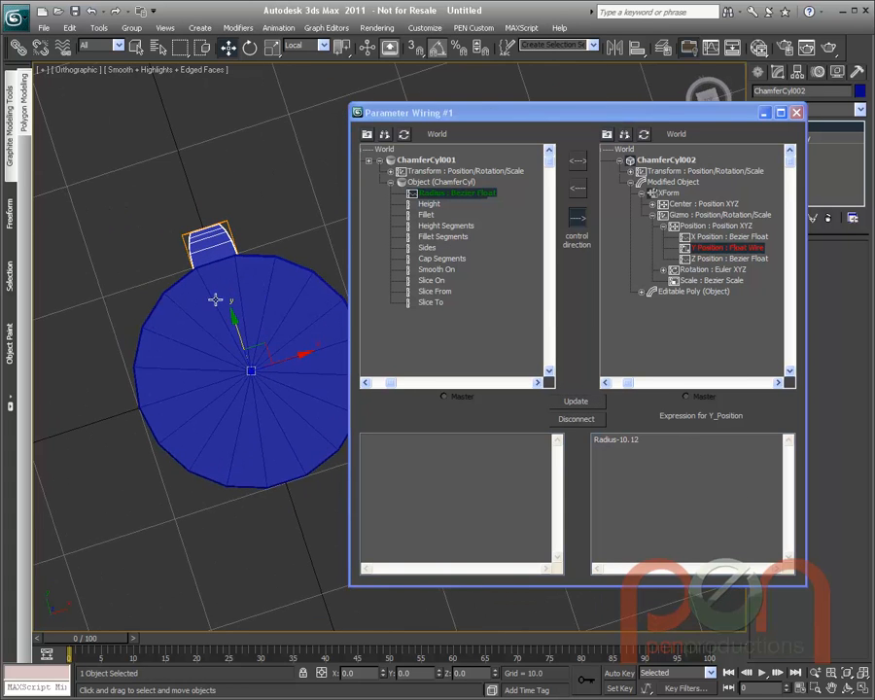
# - Vary the gear body's radius to test the wired tooth, and set the radius to 10
pyautogui.click(291, 271)
pyautogui.moveTo(602, 113); pyautogui.dragTo(543, 390)
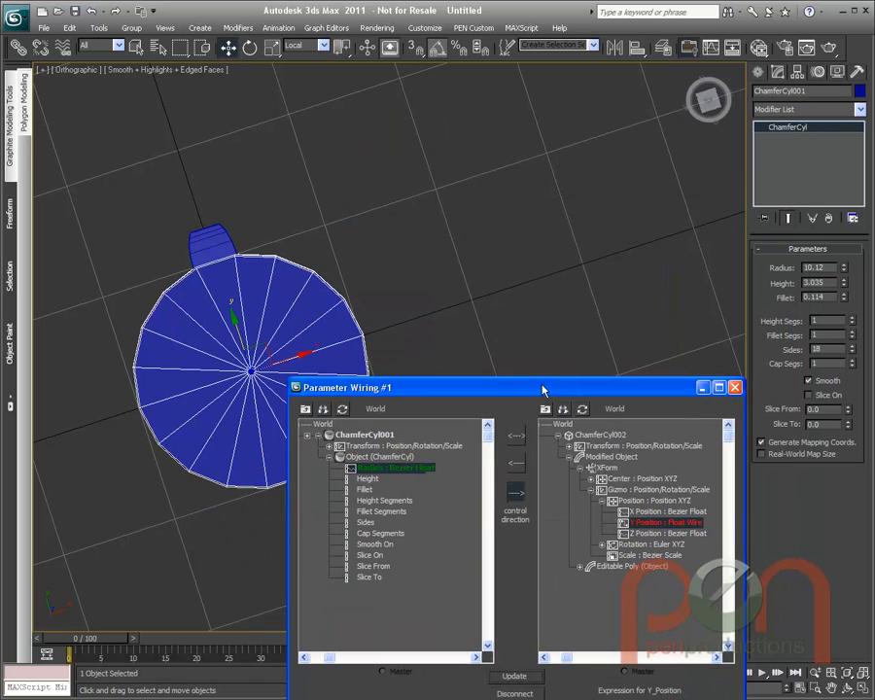
pyautogui.moveTo(844, 273); pyautogui.dragTo(781, 267)
pyautogui.rightClick(850, 262)
pyautogui.write('10')
pyautogui.press('Return')
pyautogui.keyDown('alt'); pyautogui.moveTo(586, 175); pyautogui.dragTo(542, 457, button='middle'); pyautogui.keyUp('alt')
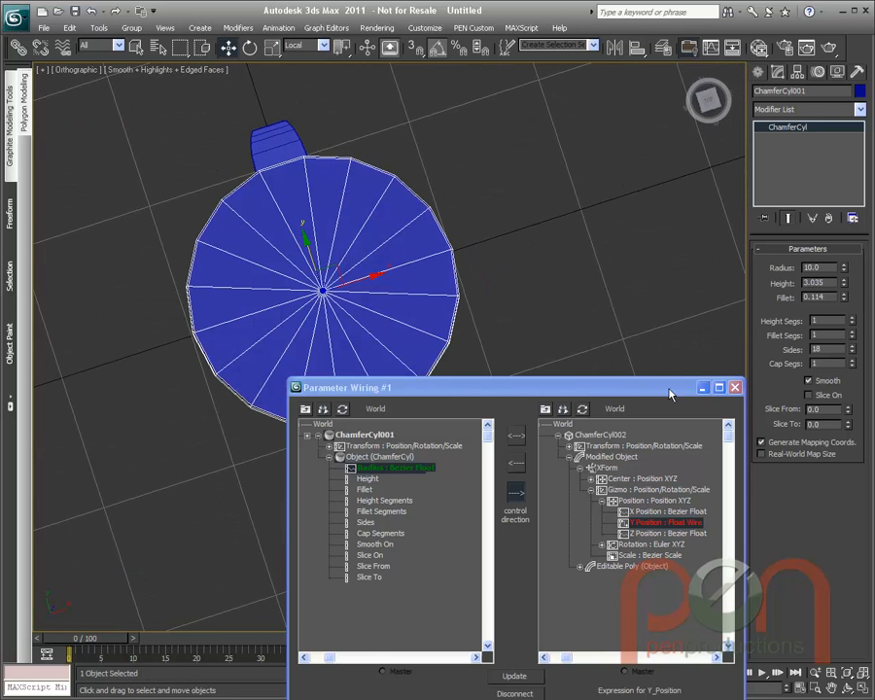
# - Close the Parameter Wiring dialog and select the tooth with the Rotate tool active
pyautogui.moveTo(669, 394); pyautogui.dragTo(684, 237)
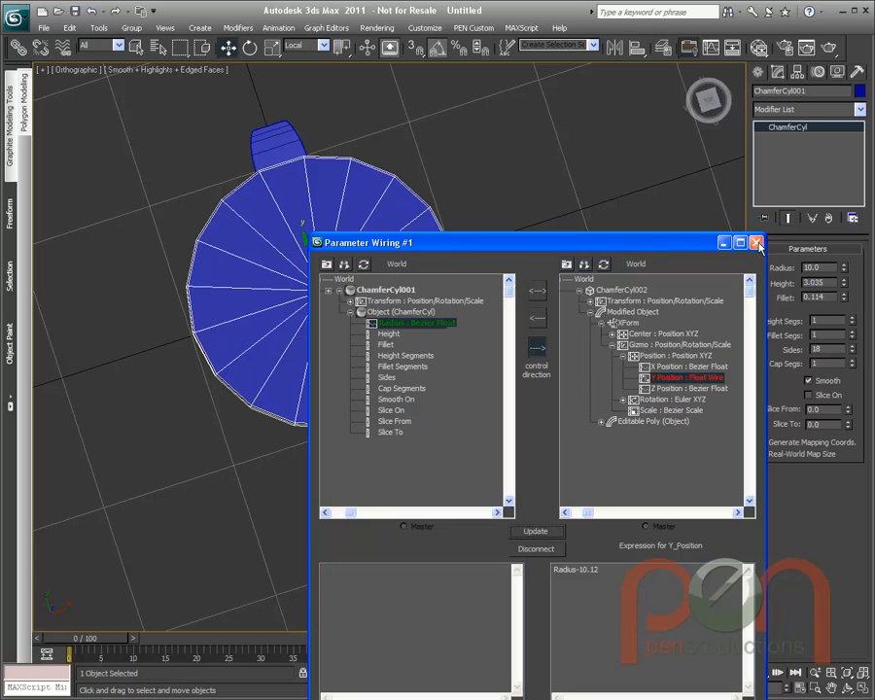
pyautogui.click(777, 240)
pyautogui.moveTo(556, 193); pyautogui.dragTo(494, 283, button='middle')
pyautogui.click(333, 198)
pyautogui.moveTo(400, 236); pyautogui.dragTo(553, 225, button='middle')
pyautogui.rightClick(474, 194)
pyautogui.click(494, 220)
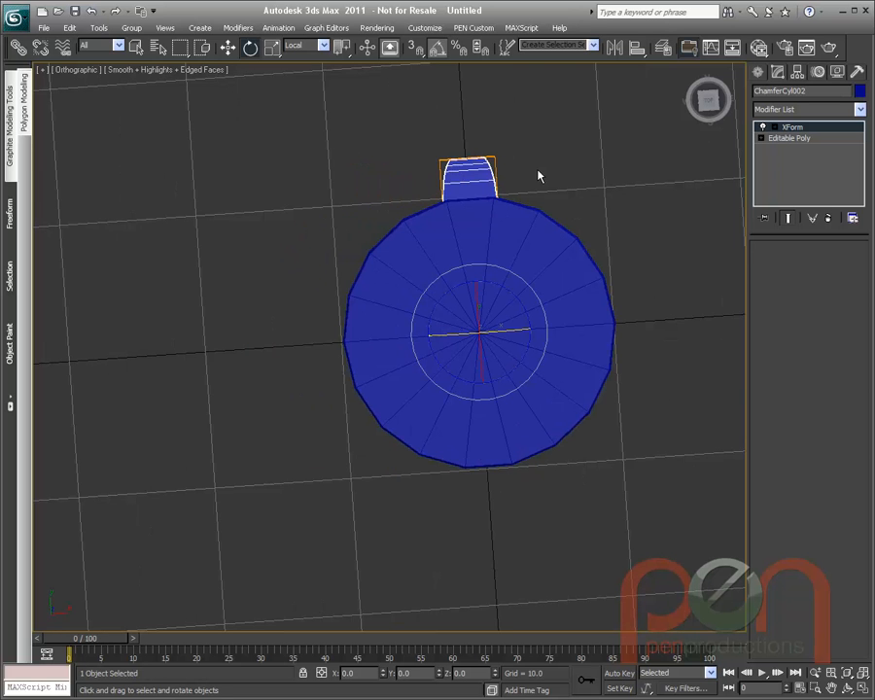
pyautogui.keyDown('alt'); pyautogui.moveTo(547, 249); pyautogui.dragTo(513, 248, button='middle'); pyautogui.keyUp('alt')
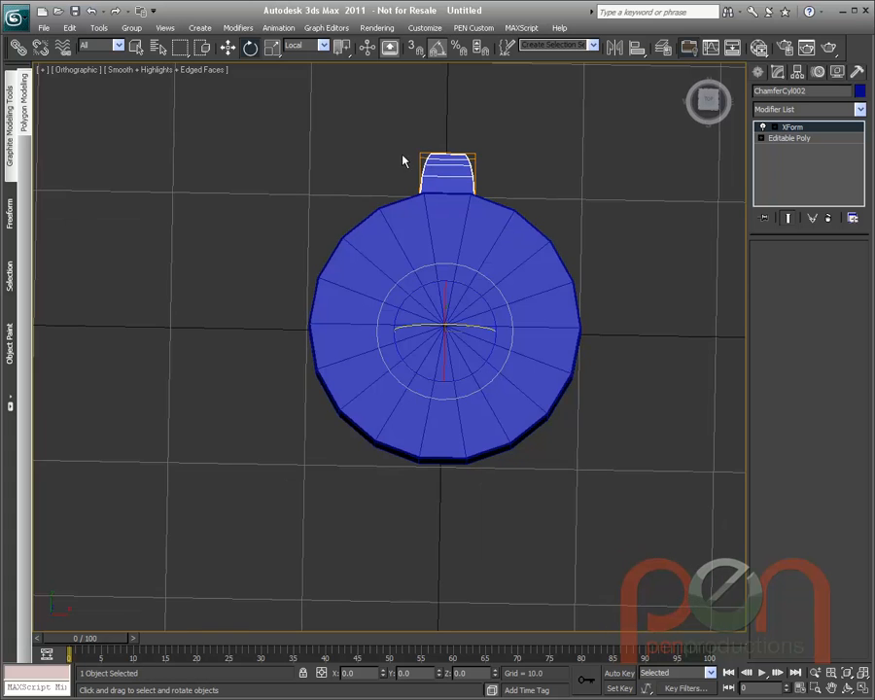
# - Clone the tooth around the gear centre as eight instances spaced 40 degrees apart about the local Z axis
pyautogui.moveTo(474, 293)
pyautogui.keyDown('shift'); pyautogui.mouseDown()
pyautogui.moveTo(462, 273)
pyautogui.moveTo(478, 250)
pyautogui.mouseUp(); pyautogui.keyUp('shift')
pyautogui.rightClick(478, 250)
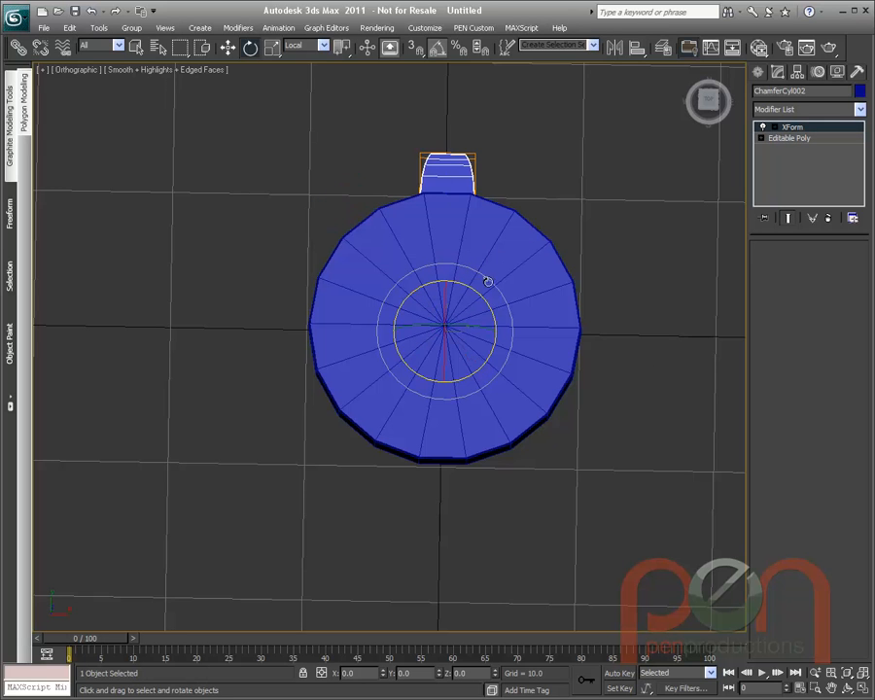
pyautogui.moveTo(505, 275)
pyautogui.keyDown('alt'); pyautogui.mouseDown(button='middle')
pyautogui.moveTo(519, 283)
pyautogui.moveTo(507, 281)
pyautogui.mouseUp(button='middle'); pyautogui.keyUp('alt')
pyautogui.keyDown('shift'); pyautogui.moveTo(485, 298); pyautogui.dragTo(473, 272); pyautogui.keyUp('shift')
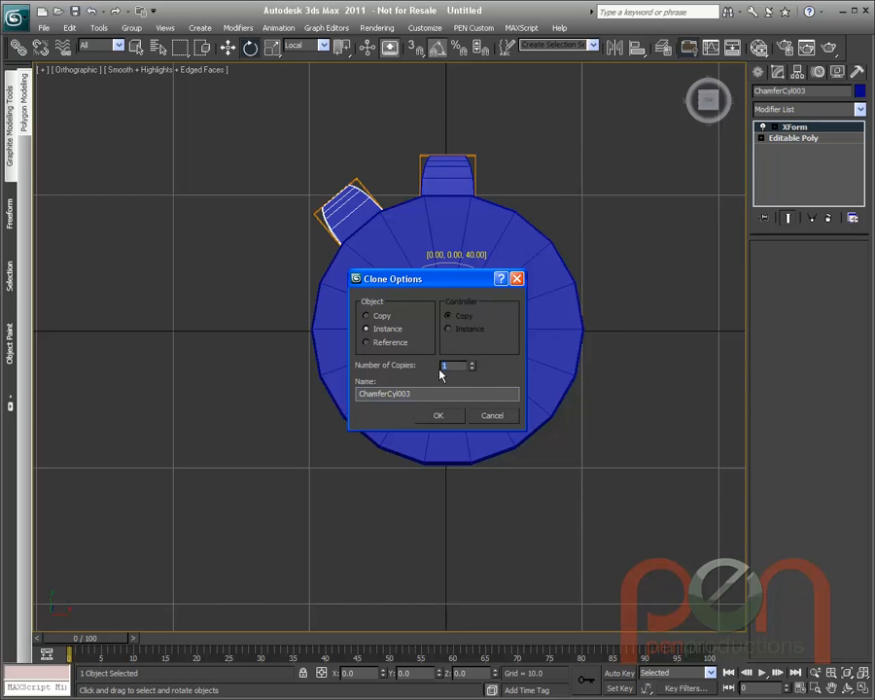
pyautogui.click(439, 415)
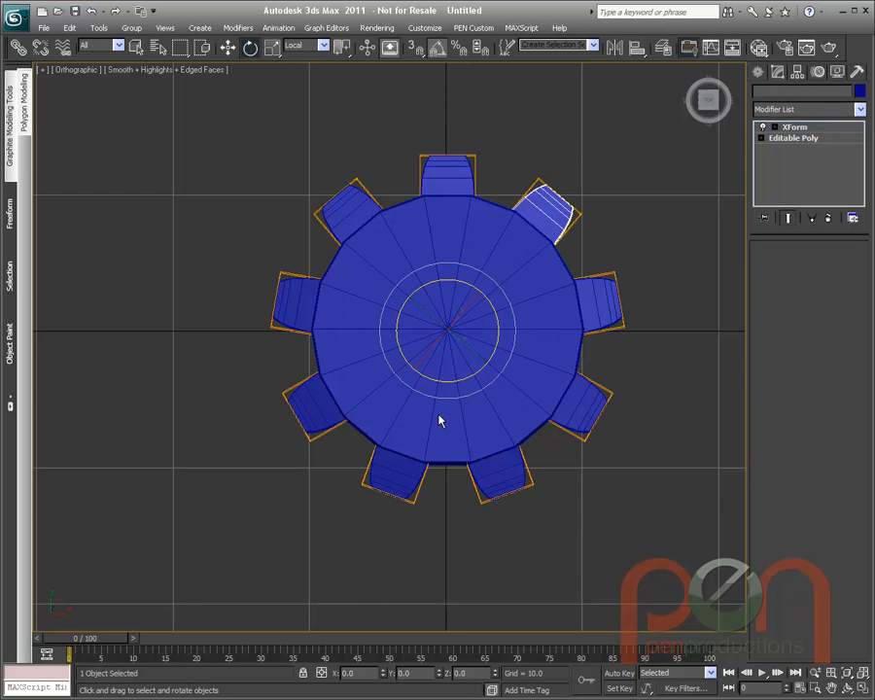
# - Try varying the gear body's radius to check how all the teeth follow it
pyautogui.click(490, 215)
pyautogui.moveTo(842, 268); pyautogui.dragTo(868, 265)
pyautogui.moveTo(474, 275); pyautogui.dragTo(452, 289, button='middle')
pyautogui.moveTo(844, 272); pyautogui.dragTo(850, 245)
pyautogui.keyDown('alt'); pyautogui.moveTo(450, 338); pyautogui.dragTo(423, 353, button='middle'); pyautogui.keyUp('alt')
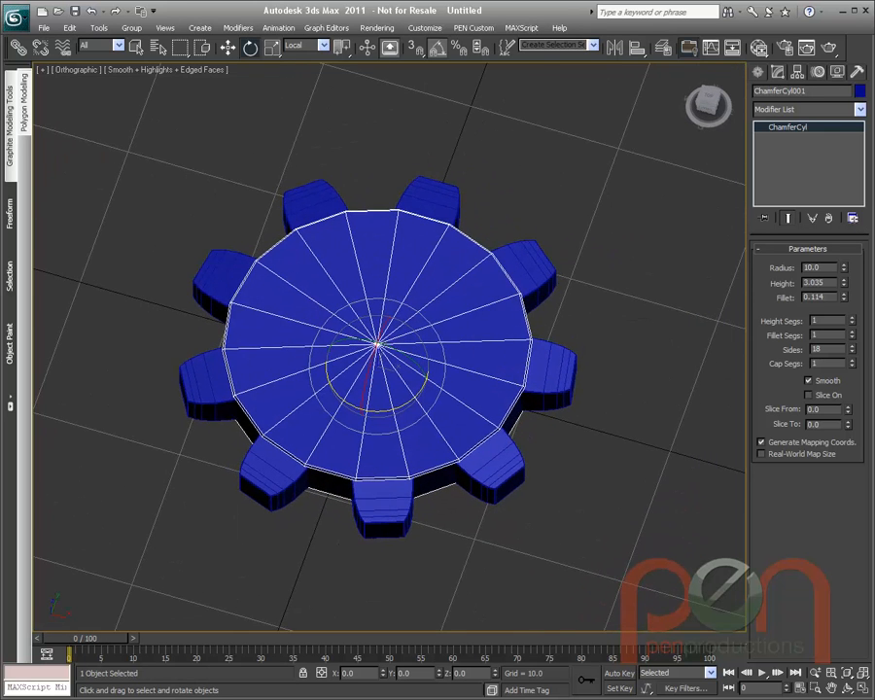
# - Freeze the gear body's transform, accepting the extra layer of controllers
pyautogui.keyDown('alt'); pyautogui.moveTo(381, 380); pyautogui.dragTo(408, 362, button='middle'); pyautogui.keyUp('alt')
pyautogui.rightClick(406, 365)
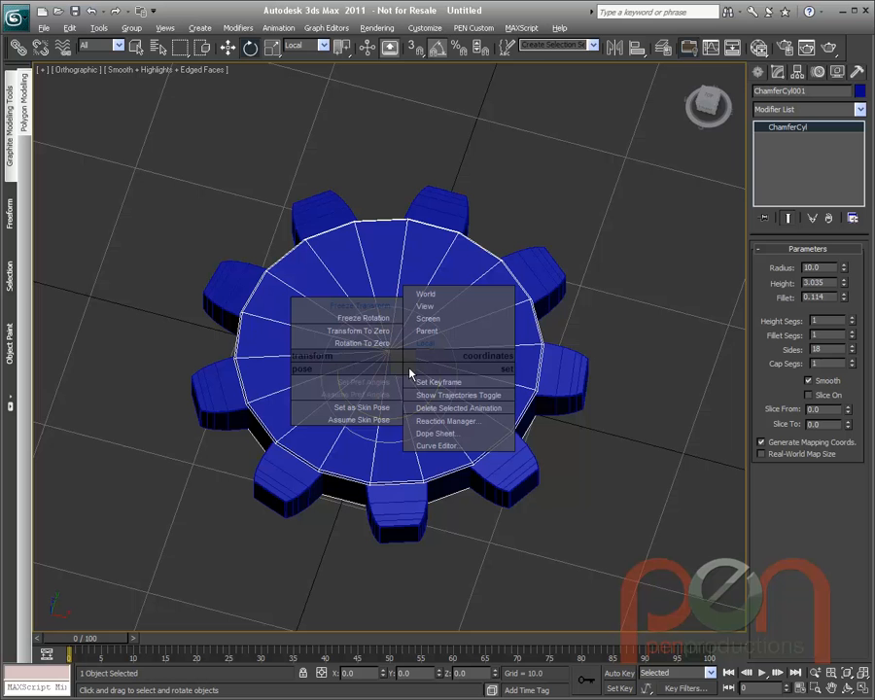
pyautogui.click(365, 307)
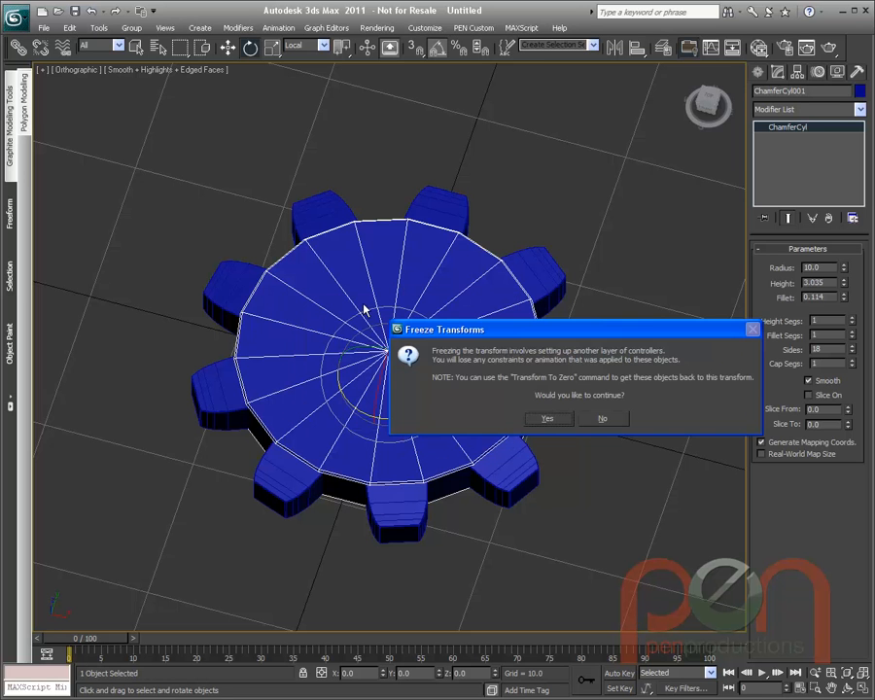
pyautogui.click(547, 418)
# - Try rotating the gear body about its local Z axis
pyautogui.keyDown('alt'); pyautogui.moveTo(387, 309); pyautogui.dragTo(409, 326, button='middle'); pyautogui.keyUp('alt')
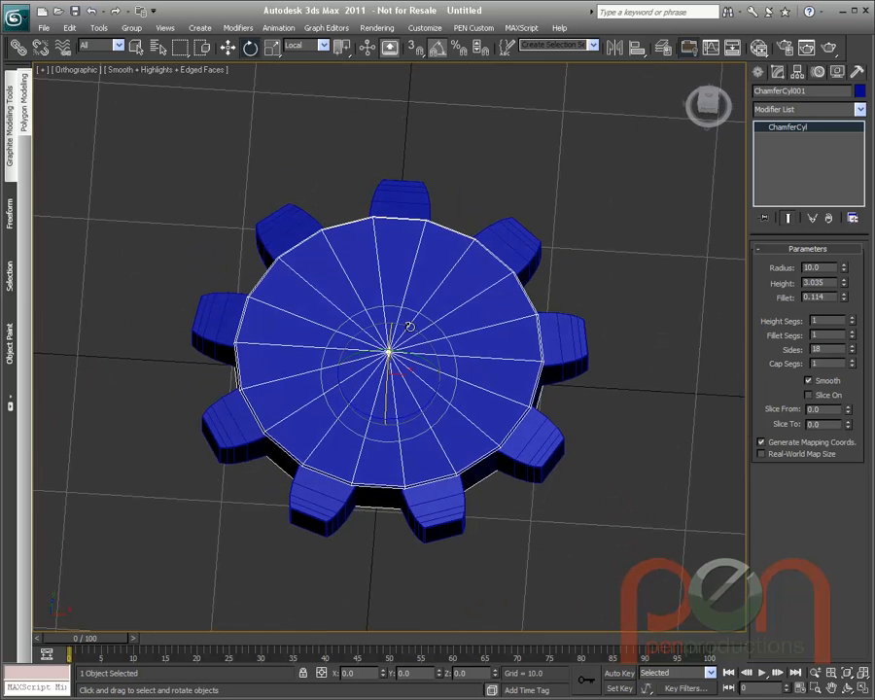
pyautogui.moveTo(428, 400)
pyautogui.mouseDown()
pyautogui.moveTo(444, 385)
pyautogui.moveTo(433, 395)
pyautogui.mouseUp()
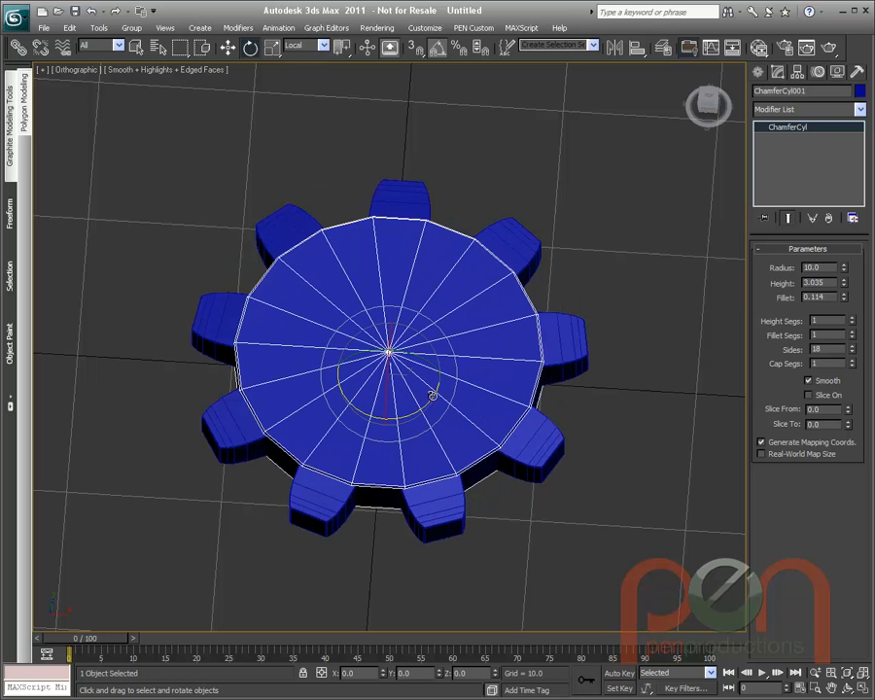
pyautogui.keyDown('alt'); pyautogui.moveTo(440, 381); pyautogui.dragTo(484, 359, button='middle'); pyautogui.keyUp('alt')
# - Clone the whole gear with all its teeth as one independent copy, moved along local Y until the teeth mesh
pyautogui.hotkey('ctrl', 'a')
pyautogui.rightClick(503, 321)
pyautogui.click(519, 335)
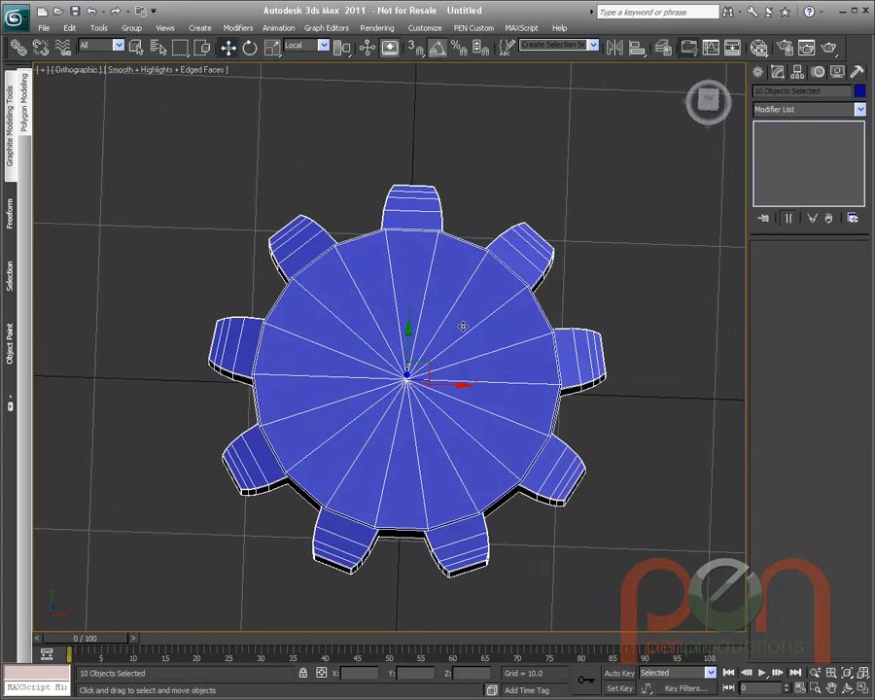
pyautogui.scroll(-2, 467, 335)
pyautogui.moveTo(419, 337)
pyautogui.keyDown('shift'); pyautogui.mouseDown()
pyautogui.moveTo(426, 44)
pyautogui.moveTo(438, 56)
pyautogui.moveTo(438, 47)
pyautogui.mouseUp(); pyautogui.keyUp('shift')
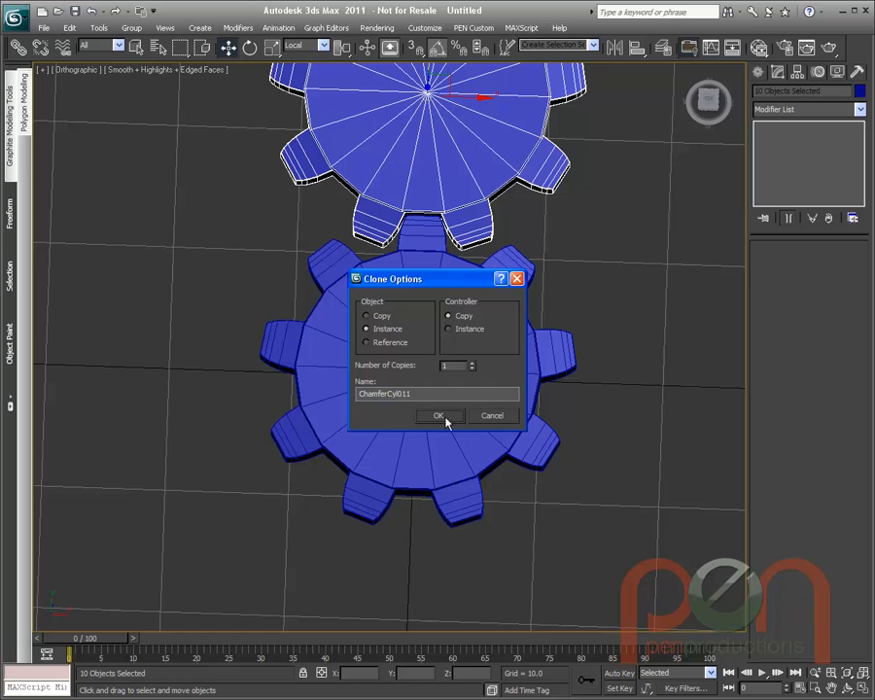
pyautogui.click(382, 315)
pyautogui.click(447, 416)
# - Select the original gear's body and open the Parameter Wiring dialog, placed so that the gears stay in view
pyautogui.moveTo(527, 230)
pyautogui.mouseDown(button='middle')
pyautogui.moveTo(484, 397)
pyautogui.moveTo(529, 304)
pyautogui.moveTo(502, 283)
pyautogui.moveTo(548, 354)
pyautogui.moveTo(529, 350)
pyautogui.moveTo(646, 361)
pyautogui.moveTo(645, 386)
pyautogui.mouseUp(button='middle')
pyautogui.moveTo(646, 386); pyautogui.dragTo(569, 385, button='middle')
pyautogui.click(604, 395)
pyautogui.click(549, 302)
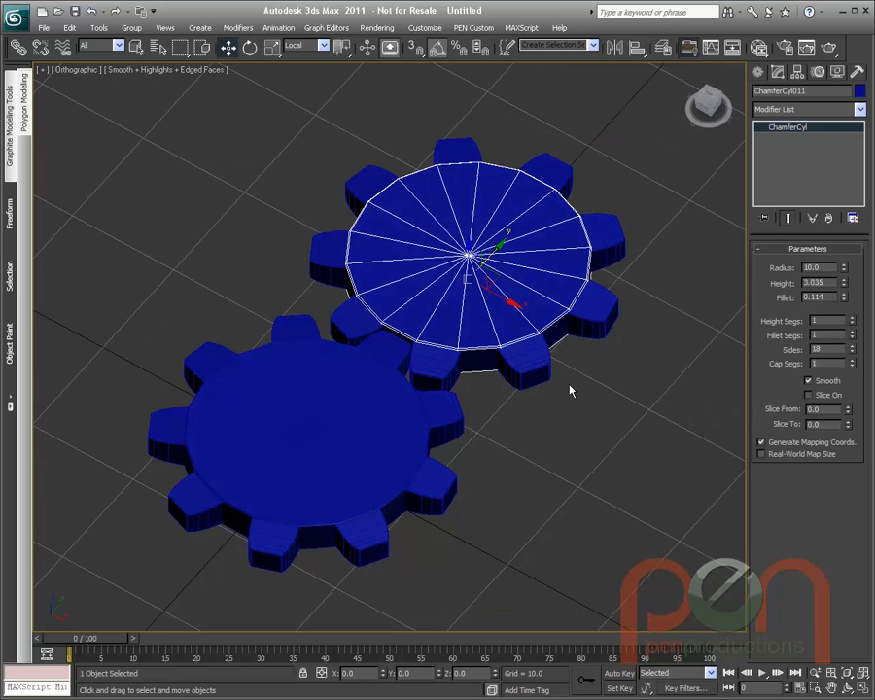
pyautogui.click(387, 425)
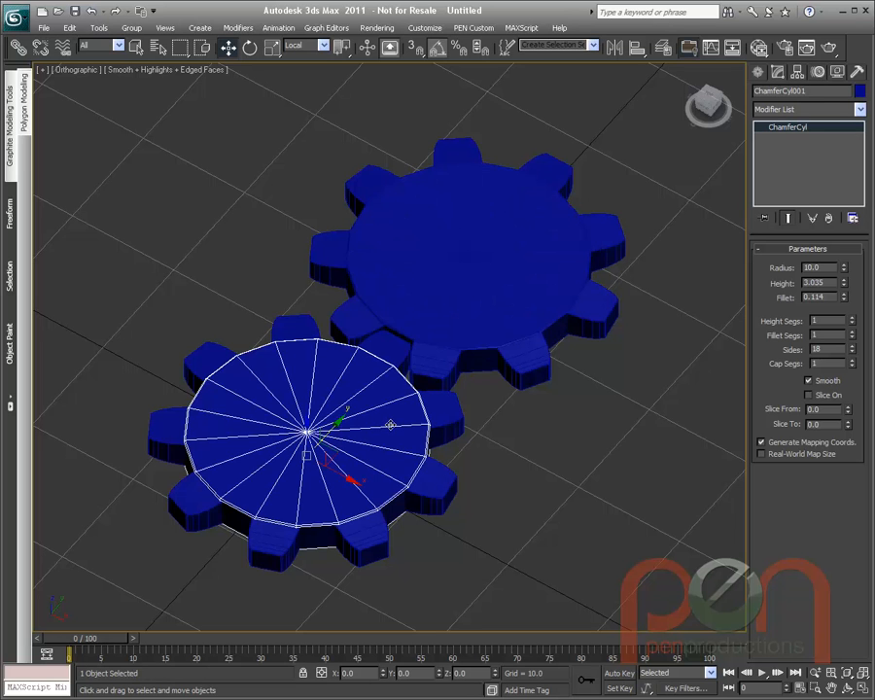
pyautogui.hotkey('alt', '5')
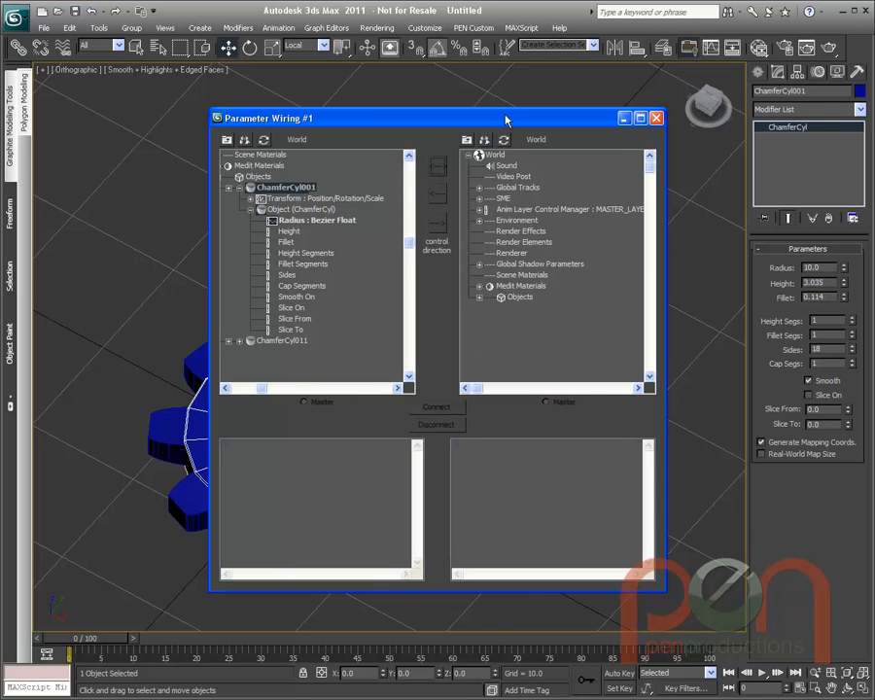
pyautogui.moveTo(504, 116); pyautogui.dragTo(703, 65)
pyautogui.moveTo(299, 294); pyautogui.dragTo(212, 251, button='middle')
# - Select the original gear's Z Rotation under Zero Euler XYZ as the first wiring parameter
pyautogui.click(462, 86)
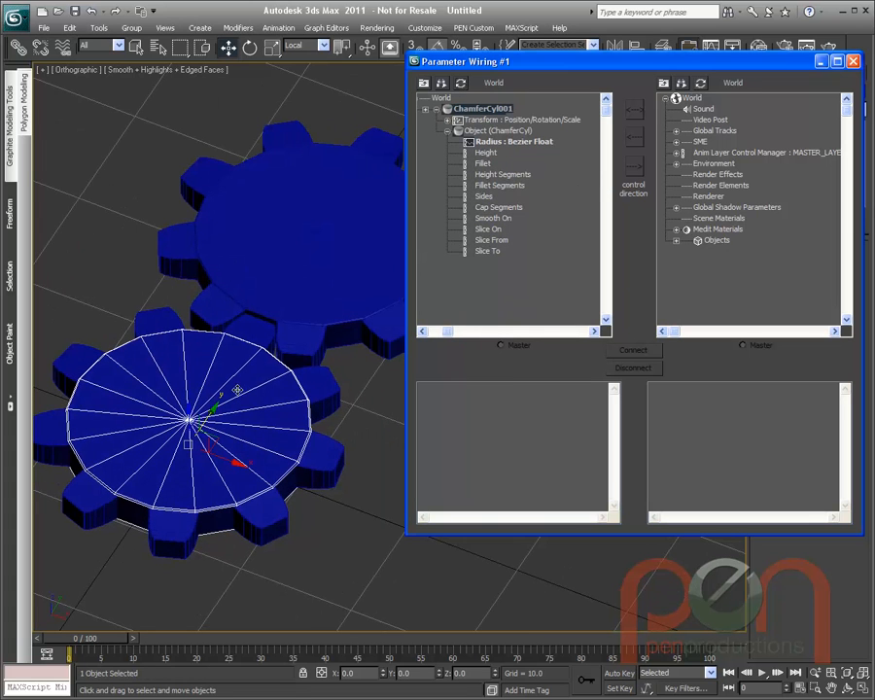
pyautogui.click(447, 131)
pyautogui.click(447, 120)
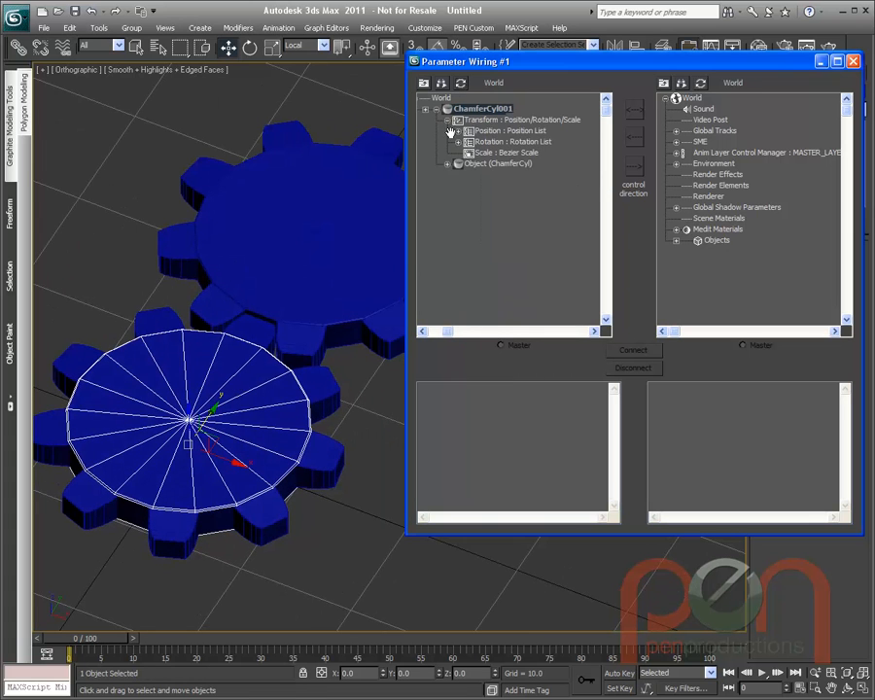
pyautogui.click(457, 142)
pyautogui.click(469, 163)
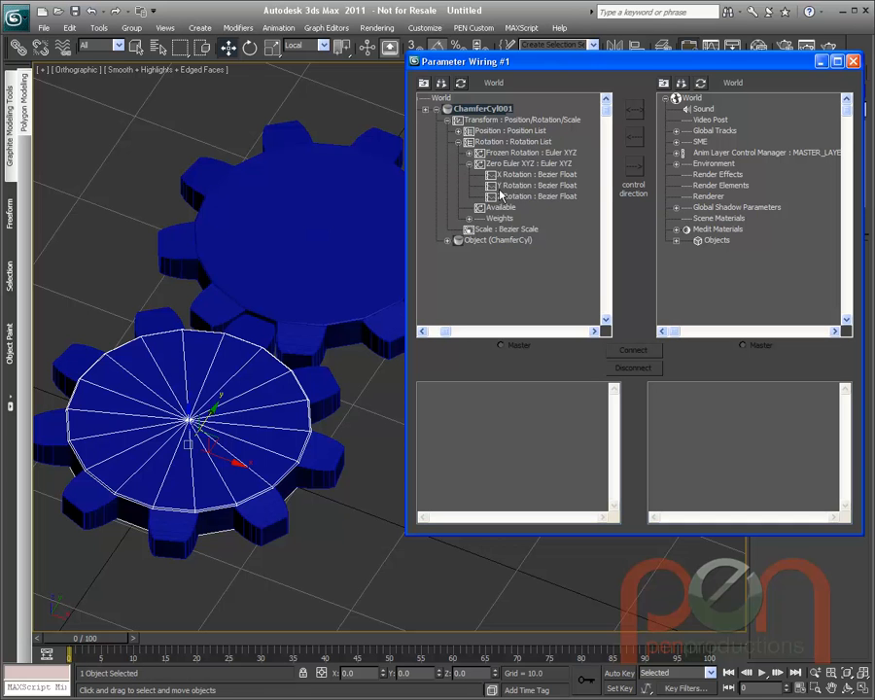
pyautogui.click(508, 198)
# - Load the copied gear's body into the second wiring tree and select its Zero Euler XYZ Z Rotation
pyautogui.click(340, 200)
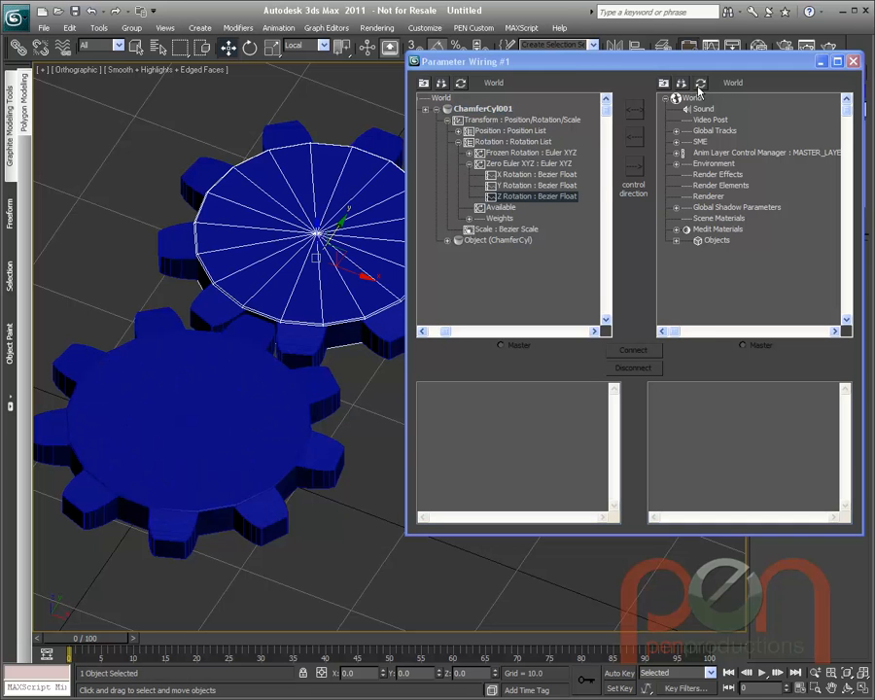
pyautogui.click(700, 86)
pyautogui.click(676, 109)
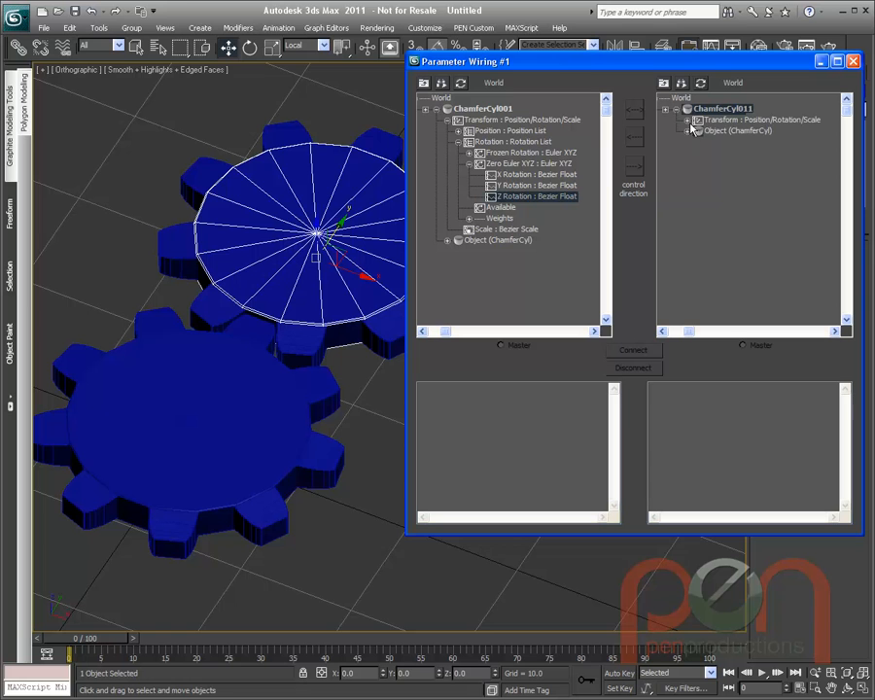
pyautogui.click(687, 119)
pyautogui.click(698, 142)
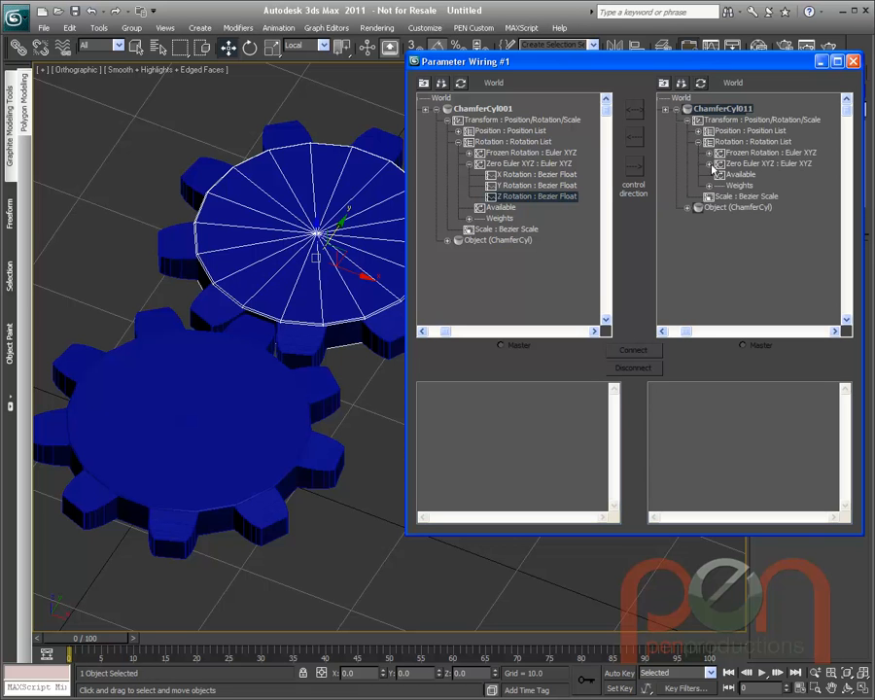
pyautogui.click(708, 163)
pyautogui.click(765, 196)
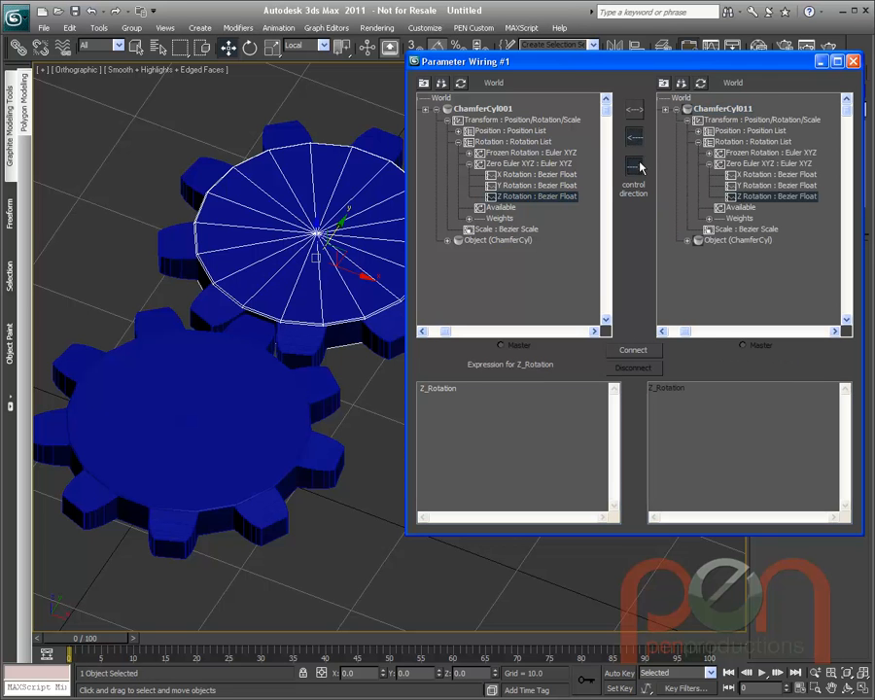
# - Connect the wire one way from the original gear to the copy and test it by rotating the original
pyautogui.click(637, 167)
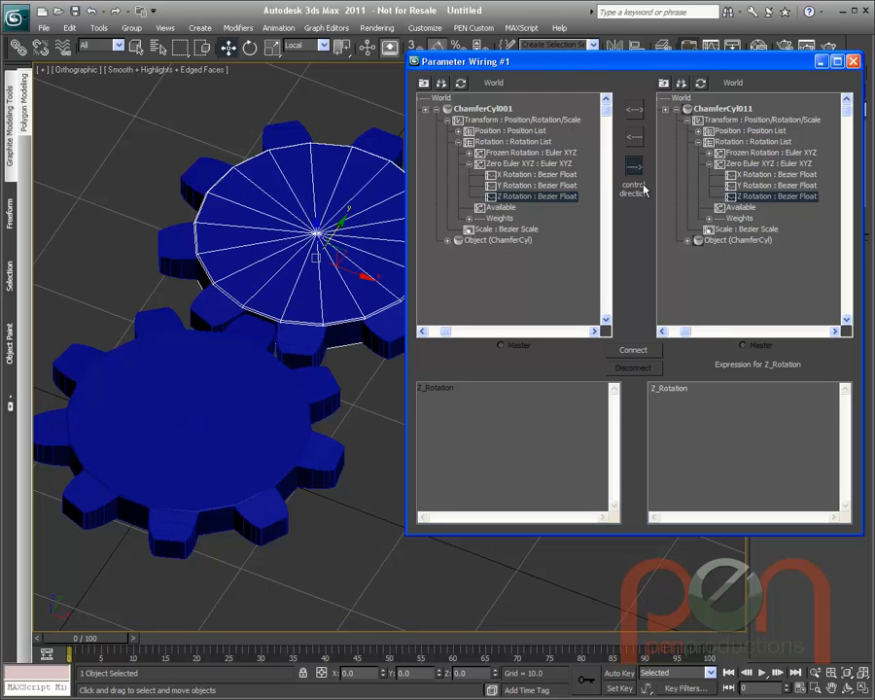
pyautogui.click(633, 350)
pyautogui.click(262, 384)
pyautogui.rightClick(266, 381)
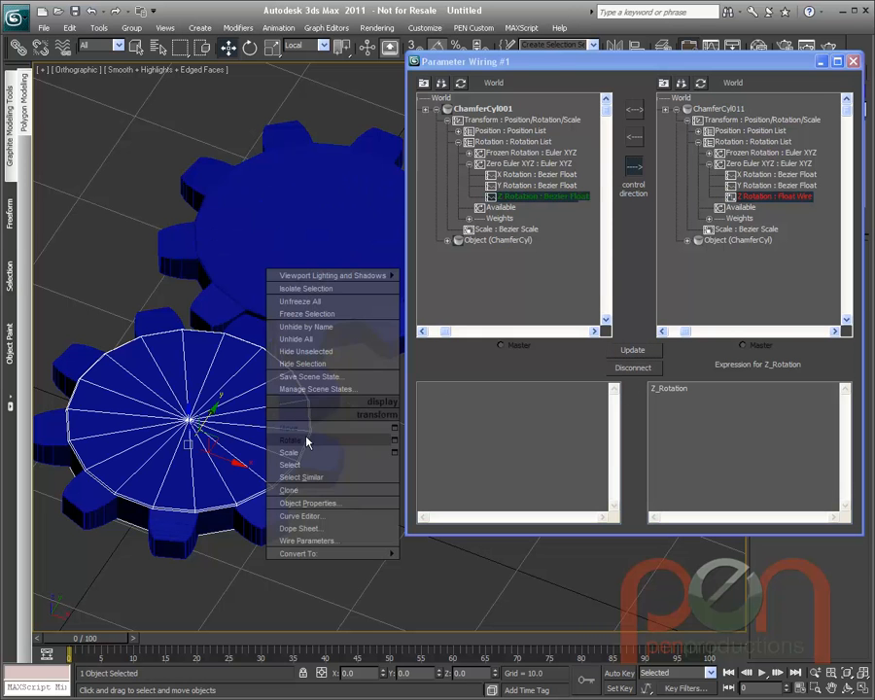
pyautogui.click(292, 402)
pyautogui.moveTo(216, 468); pyautogui.dragTo(245, 466)
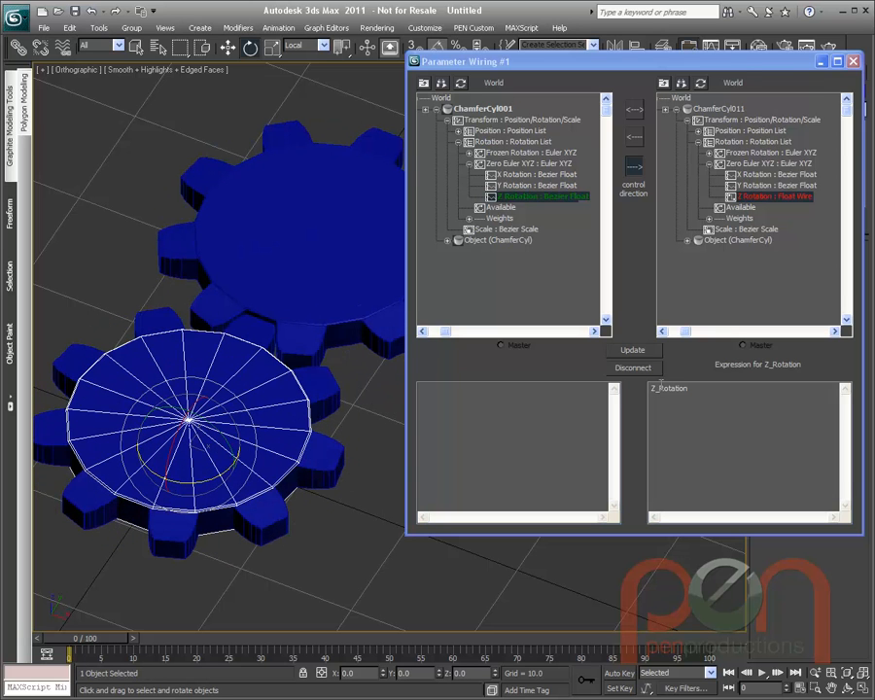
# - Change the copy's wiring expression to -Z_Rotation and test-rotate the original gear again
pyautogui.write('-')
pyautogui.moveTo(197, 469)
pyautogui.mouseDown()
pyautogui.moveTo(307, 465)
pyautogui.moveTo(180, 474)
pyautogui.moveTo(232, 468)
pyautogui.moveTo(247, 456)
pyautogui.moveTo(211, 464)
pyautogui.mouseUp()
pyautogui.moveTo(622, 63); pyautogui.dragTo(850, 124)
pyautogui.moveTo(381, 309)
pyautogui.keyDown('alt'); pyautogui.mouseDown(button='middle')
pyautogui.moveTo(407, 328)
pyautogui.moveTo(427, 381)
pyautogui.moveTo(410, 361)
pyautogui.moveTo(414, 341)
pyautogui.moveTo(377, 317)
pyautogui.mouseUp(button='middle'); pyautogui.keyUp('alt')
# - Clone the copied gear together with all its teeth, placing the new gear clear of the meshing pair
pyautogui.click(359, 329)
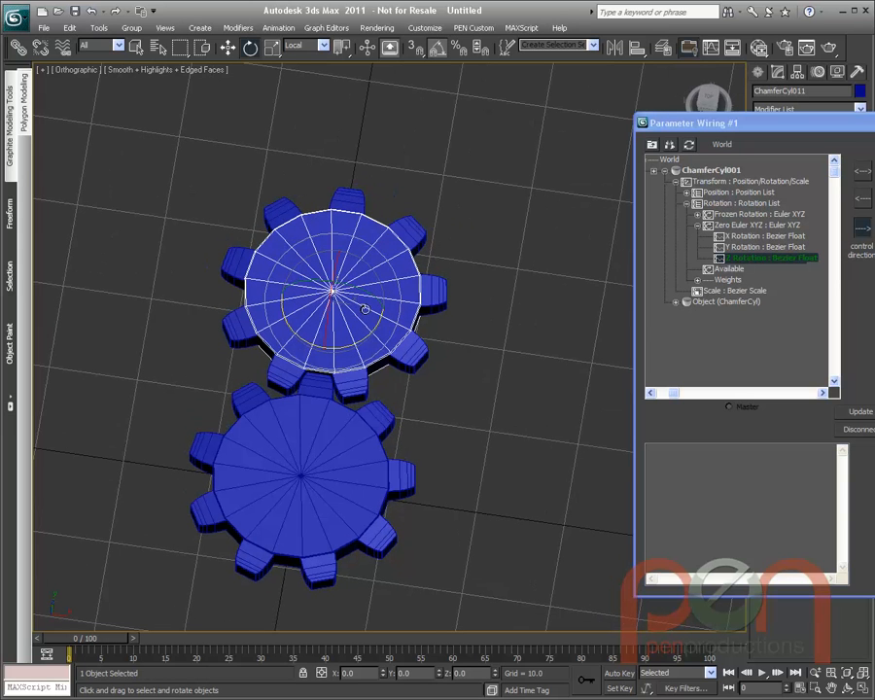
pyautogui.doubleClick(365, 309)
pyautogui.rightClick(367, 308)
pyautogui.click(393, 323)
pyautogui.moveTo(372, 281); pyautogui.dragTo(316, 224, button='middle')
pyautogui.keyDown('shift'); pyautogui.moveTo(316, 223); pyautogui.dragTo(304, 228); pyautogui.keyUp('shift')
pyautogui.click(498, 416)
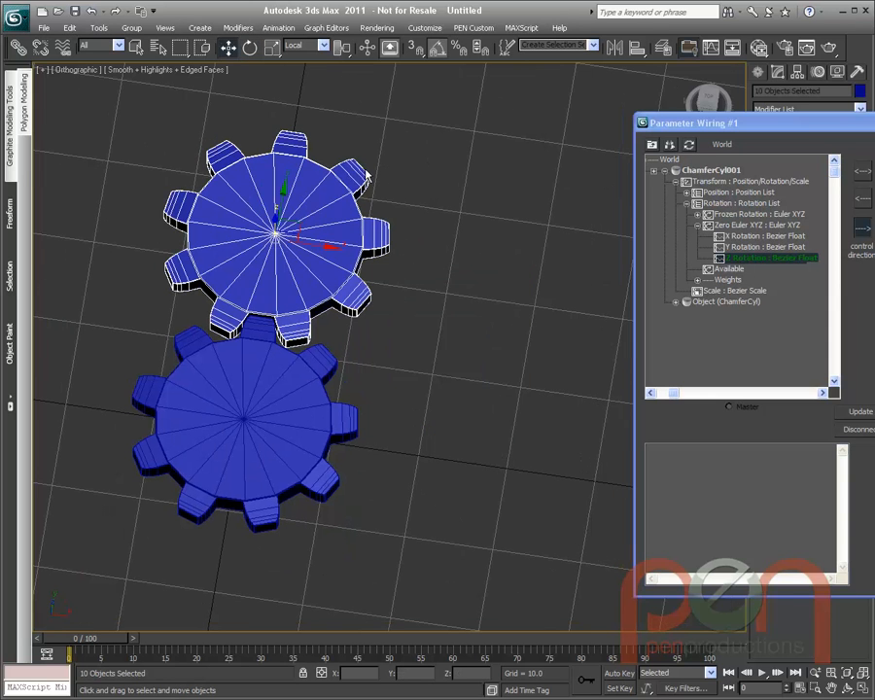
pyautogui.moveTo(294, 227)
pyautogui.keyDown('shift'); pyautogui.mouseDown()
pyautogui.moveTo(524, 361)
pyautogui.moveTo(524, 389)
pyautogui.mouseUp(); pyautogui.keyUp('shift')
pyautogui.click(448, 414)
# - Move the new gear's body farther from the other two gears and close the Parameter Wiring dialog
pyautogui.moveTo(541, 328); pyautogui.dragTo(332, 229, button='middle')
pyautogui.click(432, 271)
pyautogui.click(352, 291)
pyautogui.moveTo(352, 291); pyautogui.dragTo(490, 291)
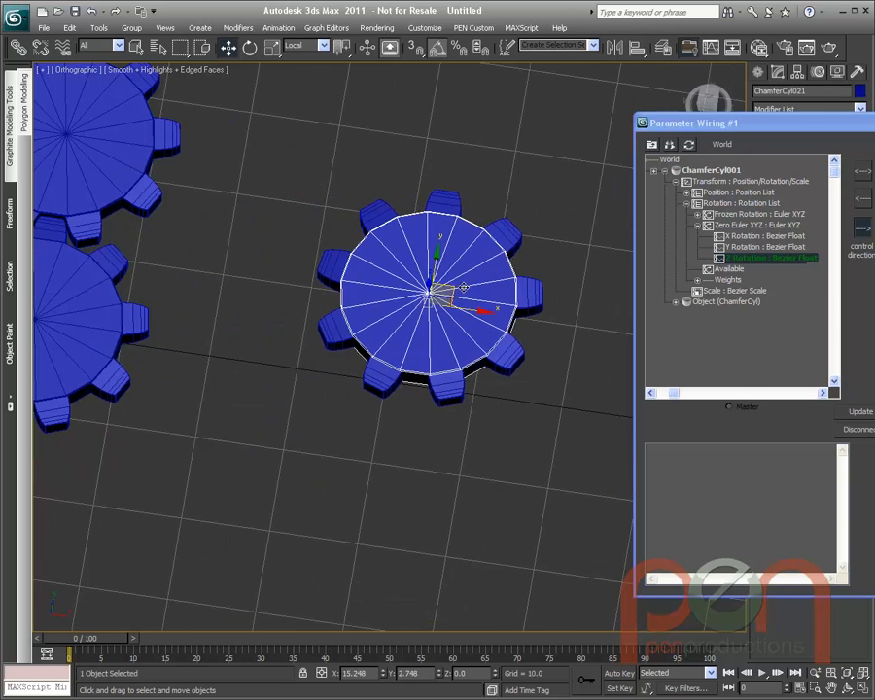
pyautogui.moveTo(768, 123); pyautogui.dragTo(343, 117)
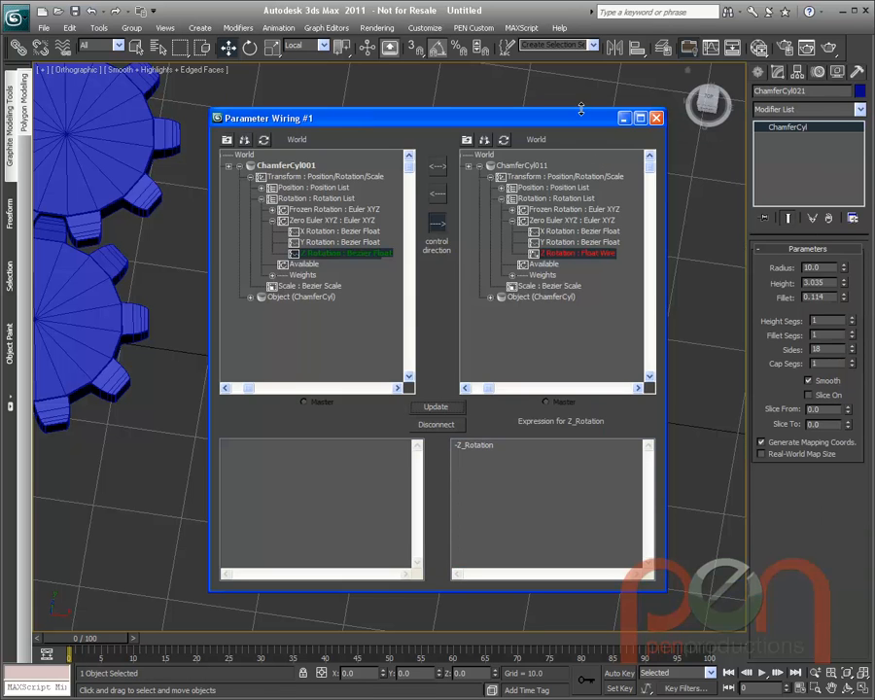
pyautogui.click(656, 119)
# - Try a radius of 20 and a radius of 0 on the new gear's body
pyautogui.moveTo(531, 280); pyautogui.dragTo(550, 348, button='middle')
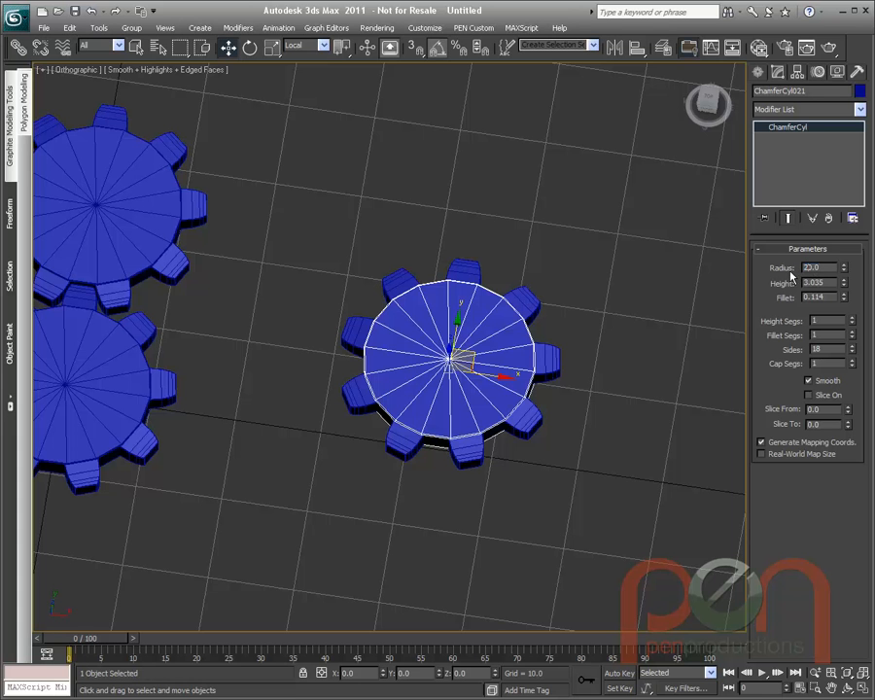
pyautogui.press('Return')
pyautogui.write('0')
pyautogui.press('Return')
pyautogui.moveTo(541, 340); pyautogui.dragTo(540, 270, button='middle')
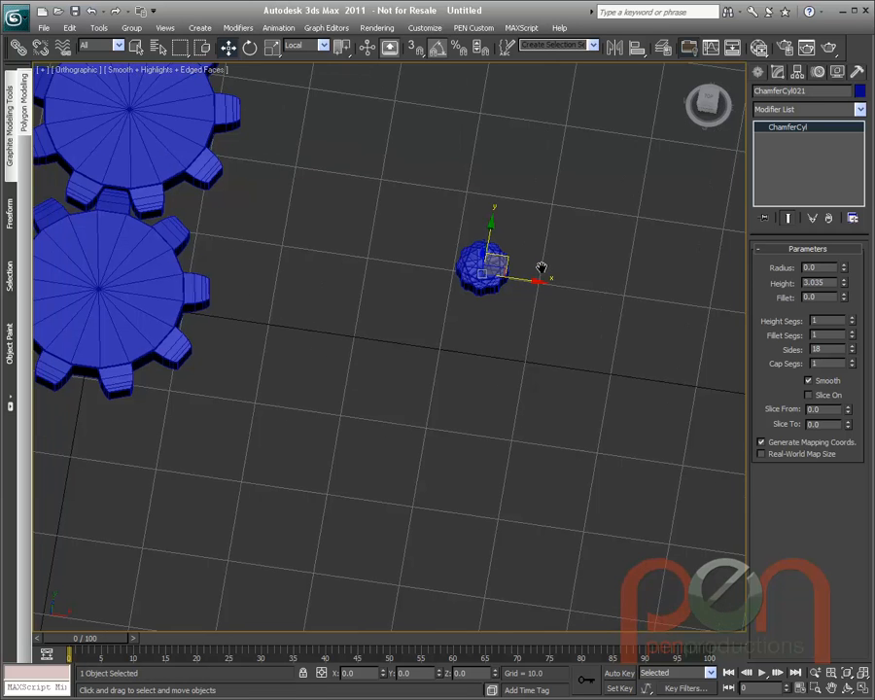
pyautogui.scroll(4, 534, 264)
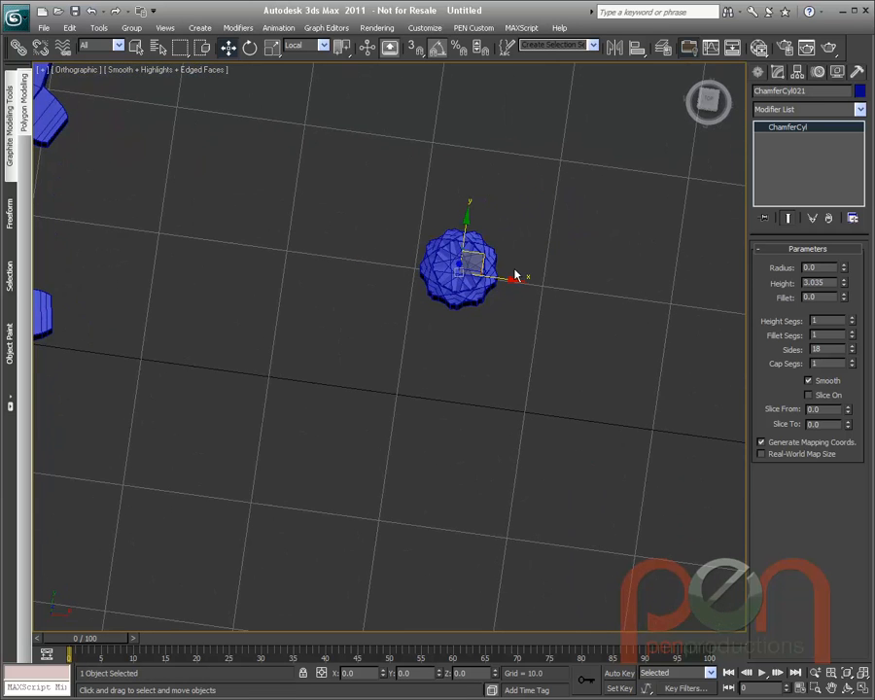
pyautogui.keyDown('alt'); pyautogui.moveTo(550, 277); pyautogui.dragTo(576, 186, button='middle'); pyautogui.keyUp('alt')
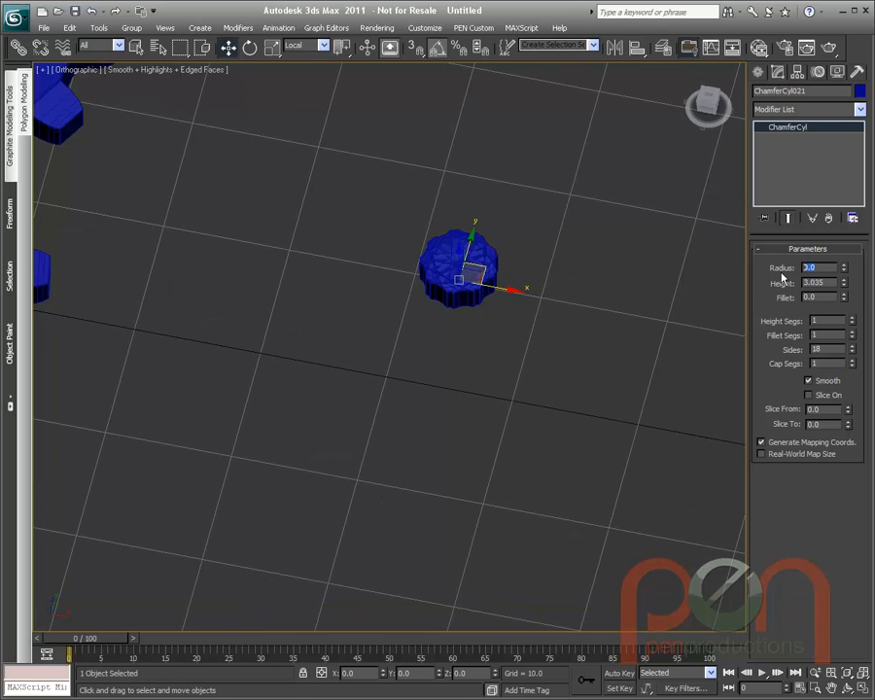
# - Set the new gear body's radius to 20
pyautogui.press('Return')
pyautogui.moveTo(518, 271); pyautogui.dragTo(431, 245, button='middle')
pyautogui.scroll(-2, 500, 394)
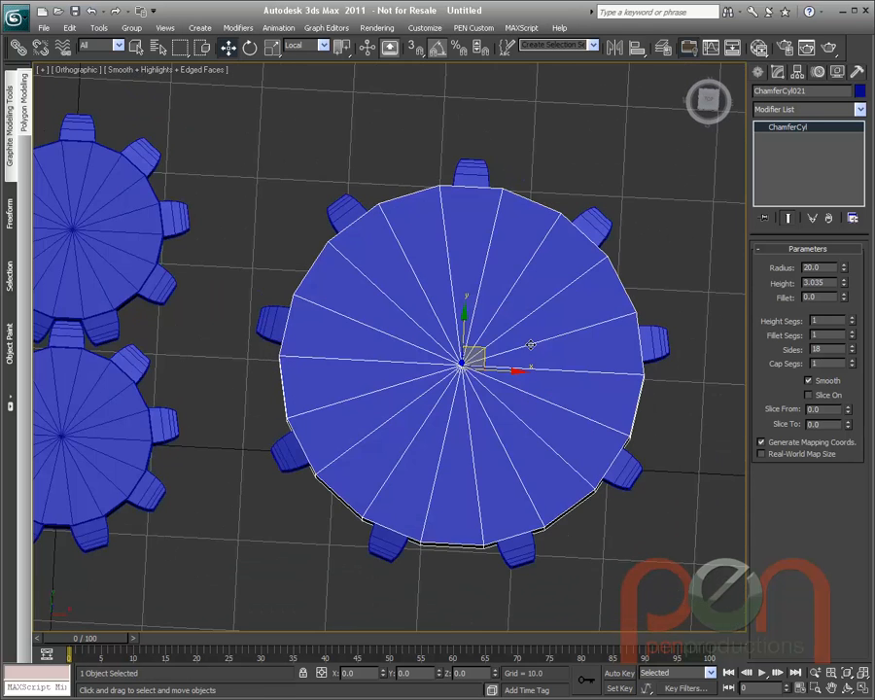
# - Select all teeth of the enlarged gear, leaving its body out of the selection
pyautogui.doubleClick(486, 273)
pyautogui.keyDown('alt'); pyautogui.click(556, 322); pyautogui.keyUp('alt')
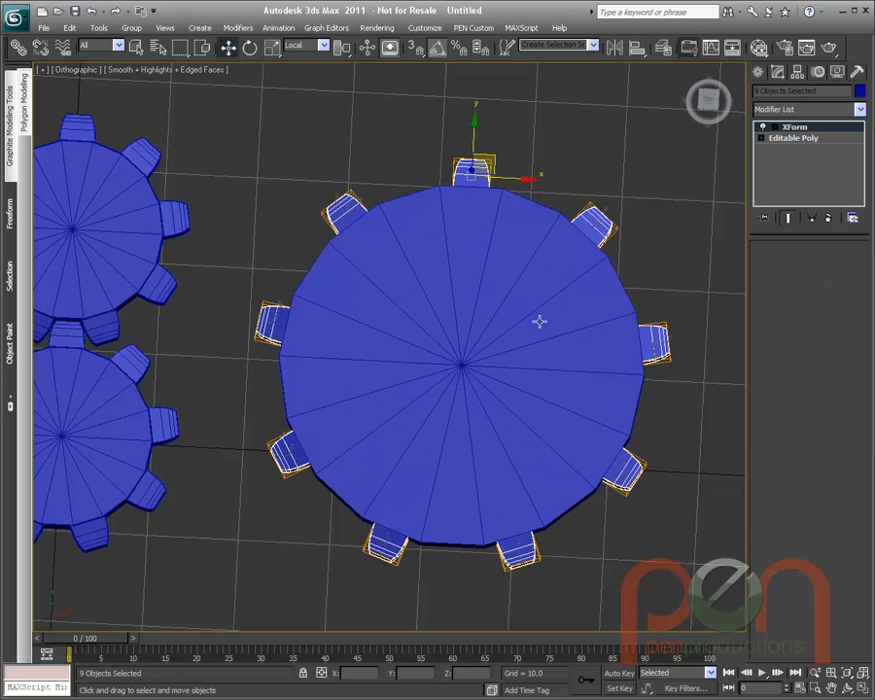
pyautogui.keyDown('alt'); pyautogui.moveTo(573, 342); pyautogui.dragTo(574, 312, button='middle'); pyautogui.keyUp('alt')
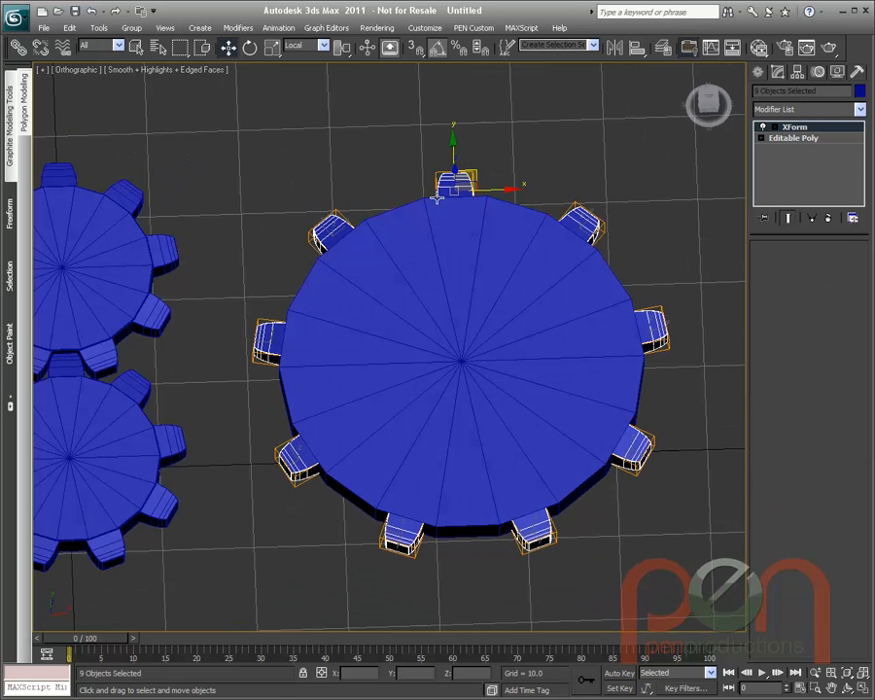
# - Set up rotation of the selected teeth in View coordinates about the selection's center
pyautogui.rightClick(461, 234)
pyautogui.click(503, 280)
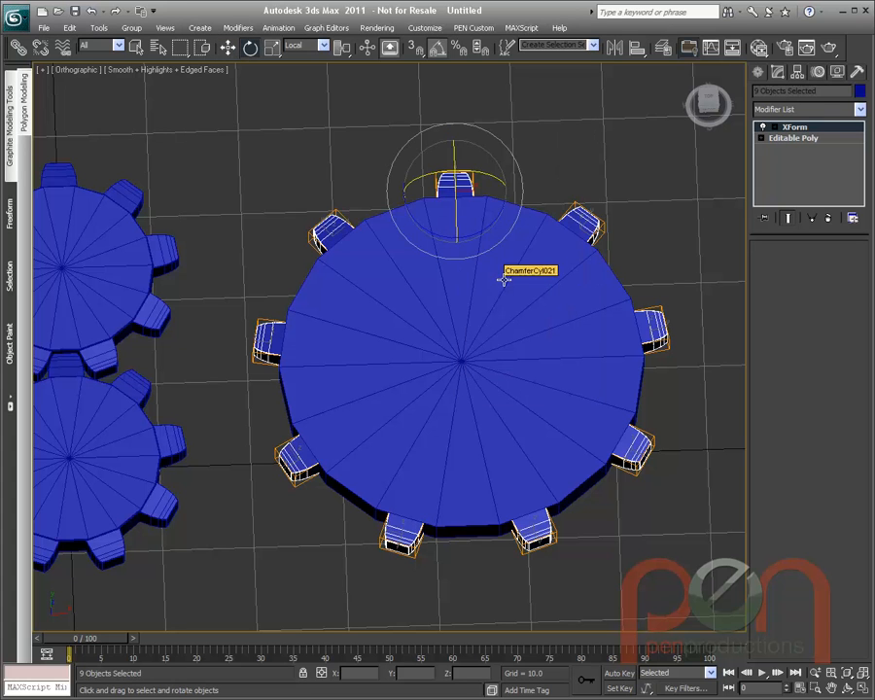
pyautogui.press('1')
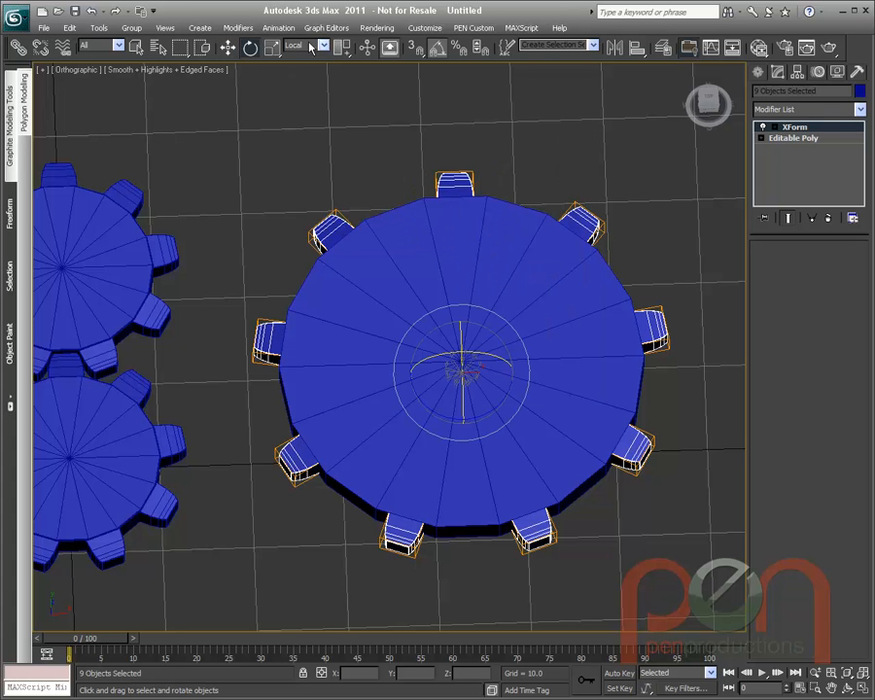
pyautogui.click(342, 48)
pyautogui.moveTo(345, 53); pyautogui.dragTo(347, 97)
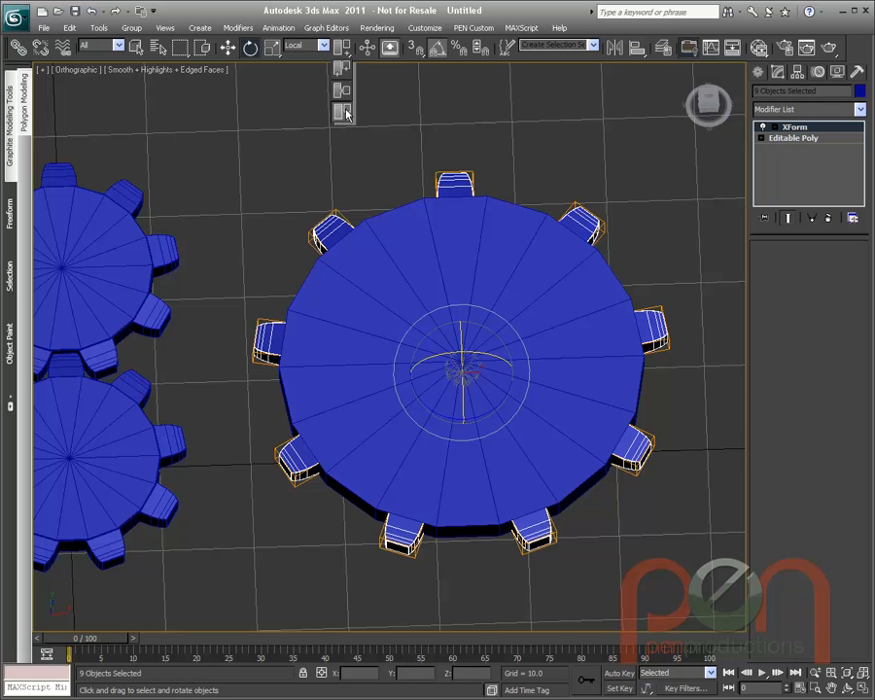
pyautogui.click(324, 46)
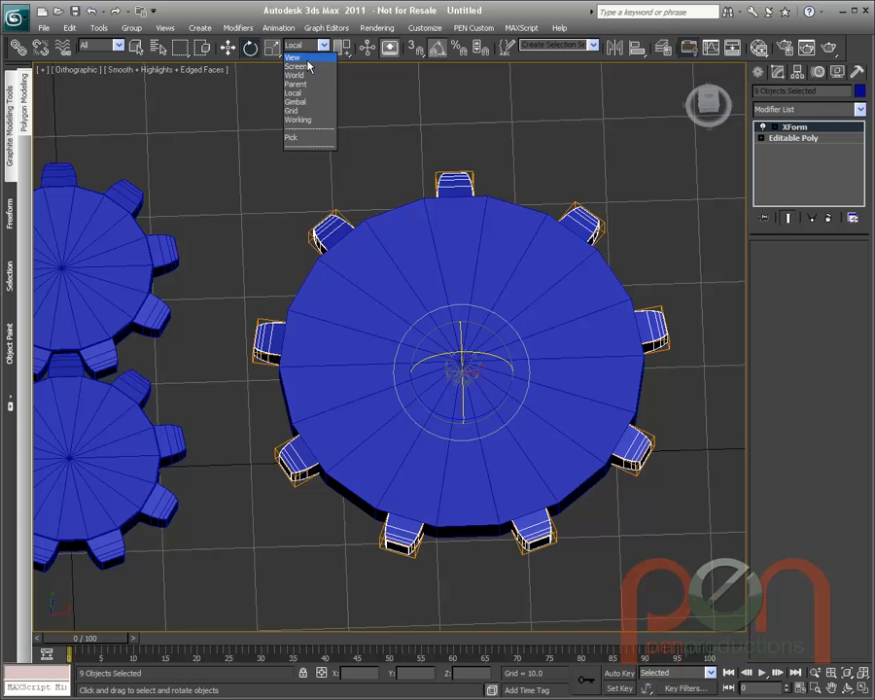
pyautogui.click(298, 58)
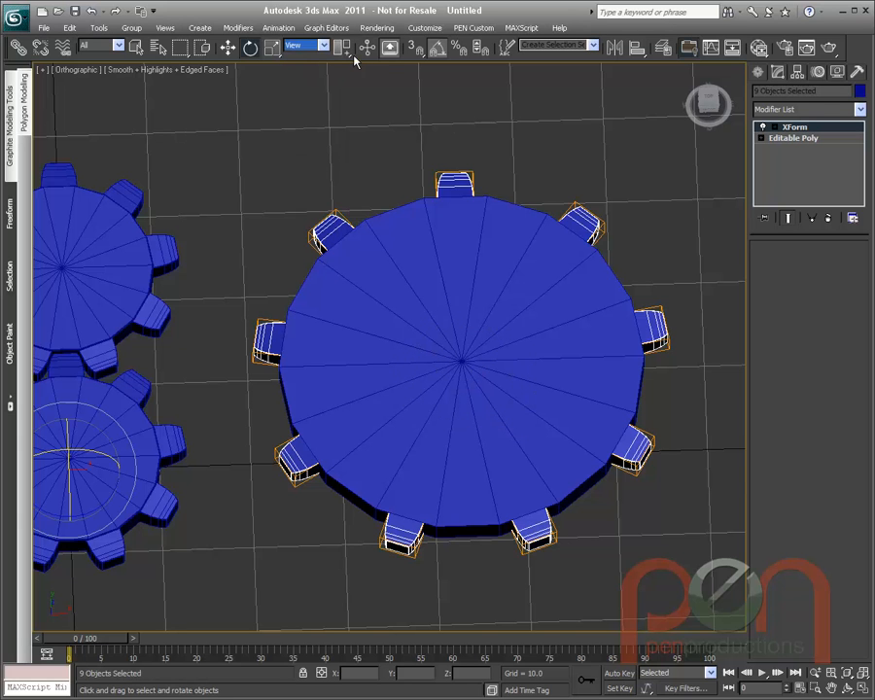
pyautogui.moveTo(347, 54); pyautogui.dragTo(347, 73)
# - Clone the selected teeth as one copy by rotating them into the gaps between the existing teeth
pyautogui.keyDown('alt'); pyautogui.moveTo(452, 249); pyautogui.dragTo(473, 284, button='middle'); pyautogui.keyUp('alt')
pyautogui.hotkey('ctrl', 'z')
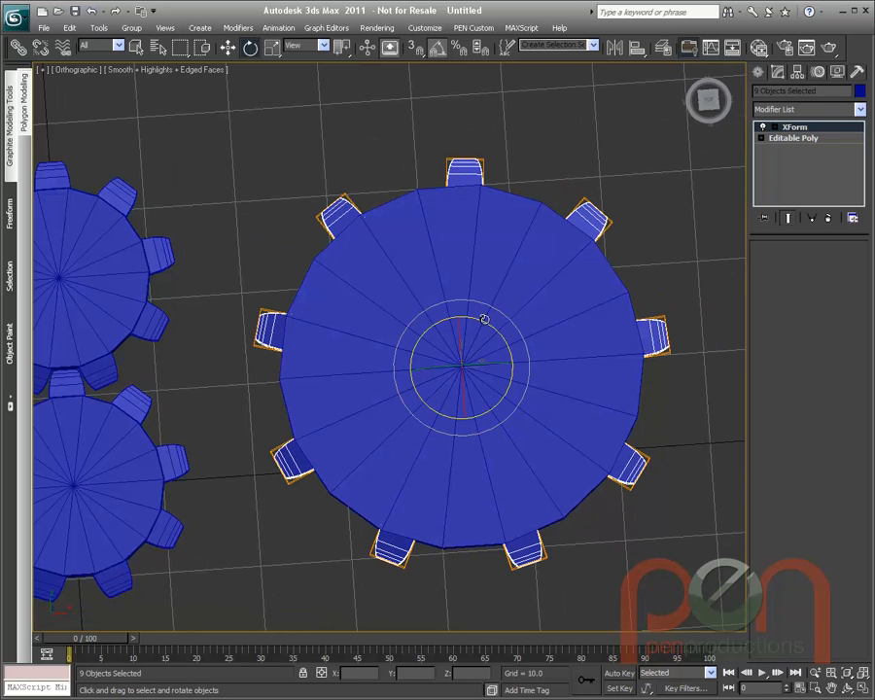
pyautogui.moveTo(486, 325)
pyautogui.keyDown('shift'); pyautogui.mouseDown()
pyautogui.moveTo(472, 308)
pyautogui.moveTo(463, 312)
pyautogui.moveTo(473, 316)
pyautogui.mouseUp(); pyautogui.keyUp('shift')
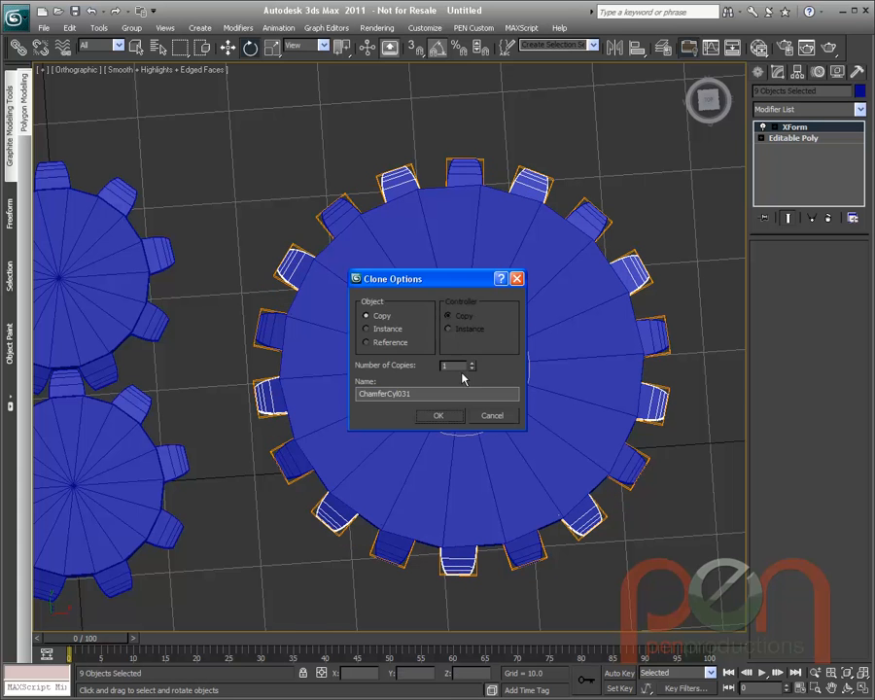
pyautogui.click(440, 416)
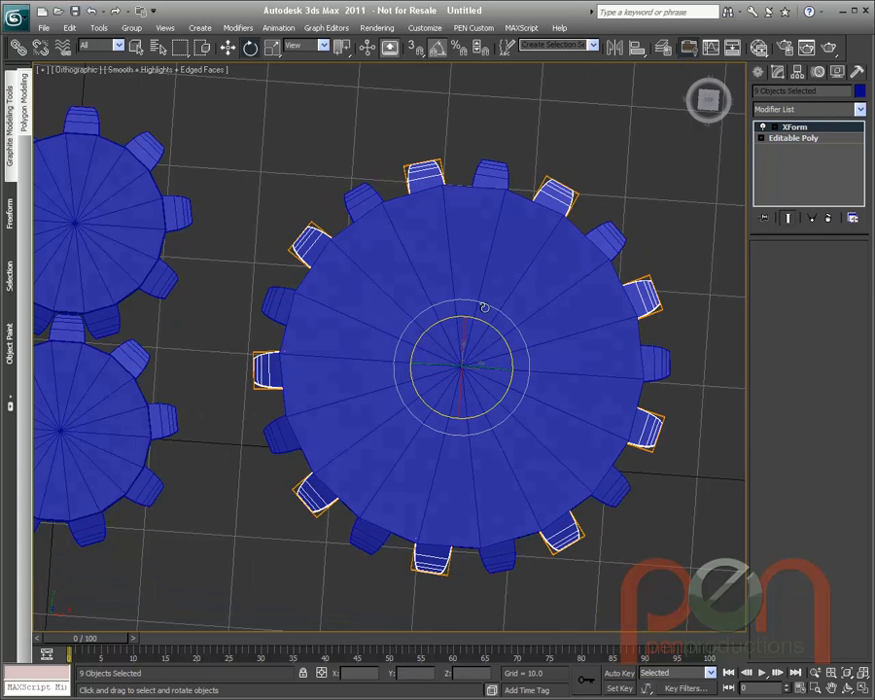
# - Set the large gear body's sides to 36
pyautogui.click(501, 263)
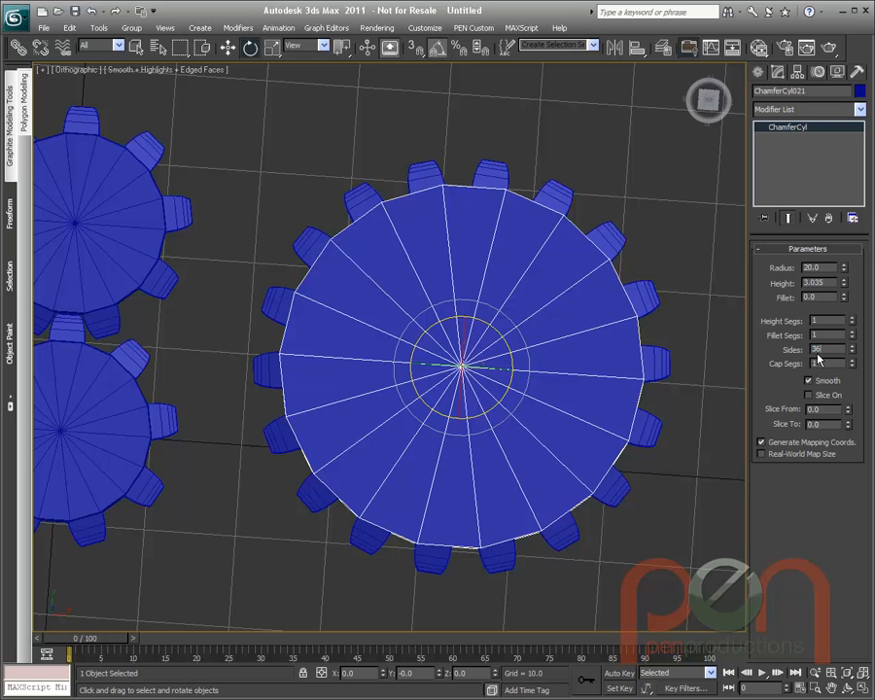
pyautogui.press('Return')
pyautogui.keyDown('alt'); pyautogui.moveTo(474, 282); pyautogui.dragTo(505, 226, button='middle'); pyautogui.keyUp('alt')
# - Move the large gear against the original small gear so that their teeth mesh
pyautogui.rightClick(482, 306)
pyautogui.click(513, 323)
pyautogui.moveTo(536, 290); pyautogui.dragTo(574, 211, button='middle')
pyautogui.moveTo(536, 236); pyautogui.dragTo(450, 316)
pyautogui.moveTo(404, 306)
pyautogui.keyDown('alt'); pyautogui.mouseDown(button='middle')
pyautogui.moveTo(443, 279)
pyautogui.moveTo(400, 326)
pyautogui.moveTo(476, 277)
pyautogui.moveTo(471, 285)
pyautogui.moveTo(402, 287)
pyautogui.mouseUp(button='middle'); pyautogui.keyUp('alt')
pyautogui.scroll(-2, 478, 277)
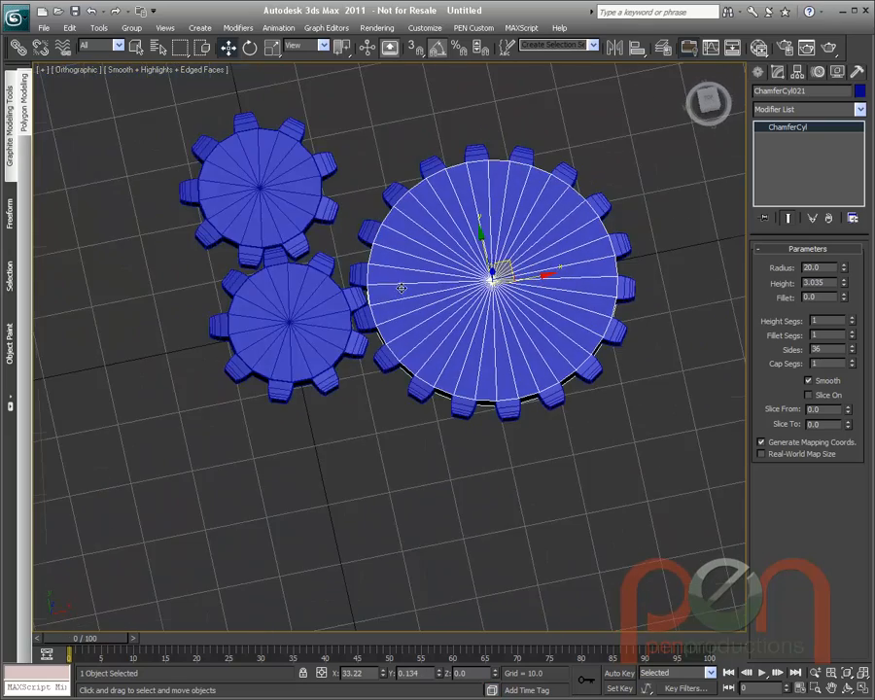
# - Try rotating the original small gear's body and undo the rotation
pyautogui.moveTo(92, 640); pyautogui.dragTo(40, 639)
pyautogui.click(318, 268)
pyautogui.rightClick(313, 318)
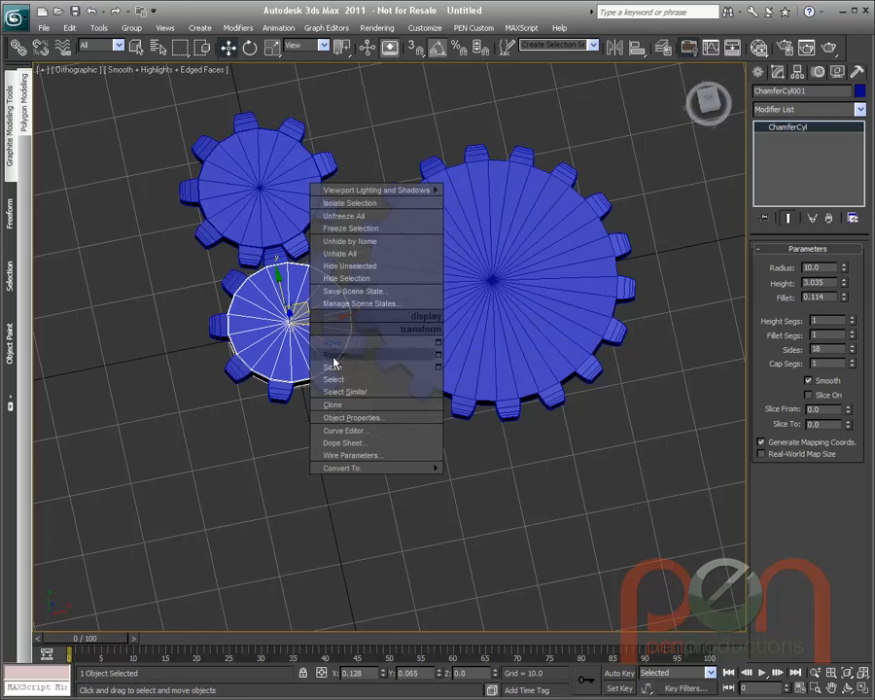
pyautogui.click(338, 349)
pyautogui.moveTo(325, 355); pyautogui.dragTo(341, 321)
pyautogui.hotkey('ctrl', 'z')
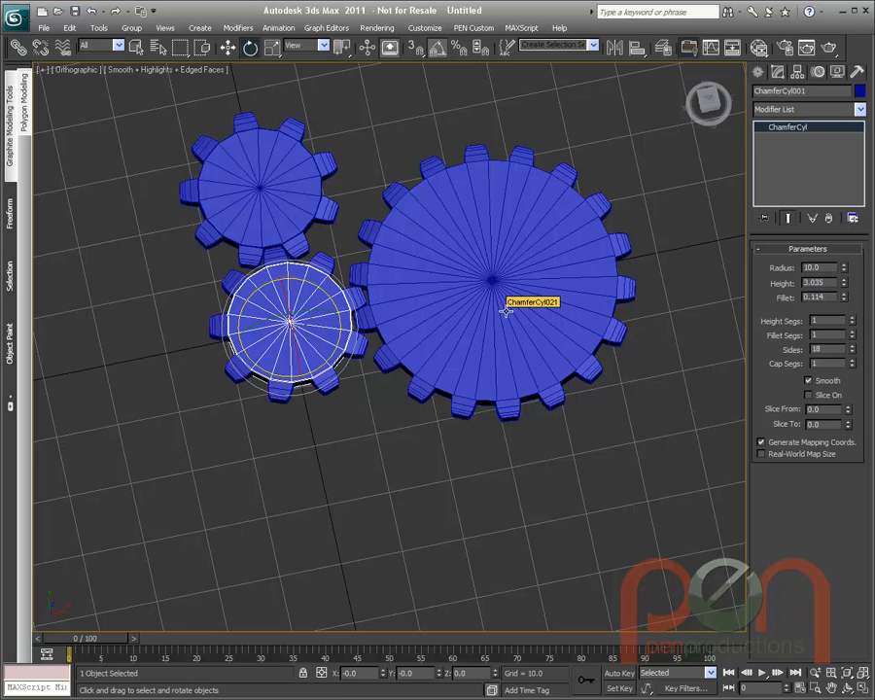
# - Freeze the transforms of the large gear body so its rotation can be wired from zero
pyautogui.keyDown('alt'); pyautogui.moveTo(541, 366); pyautogui.dragTo(490, 312, button='middle'); pyautogui.keyUp('alt')
pyautogui.click(541, 354)
pyautogui.rightClick(481, 352)
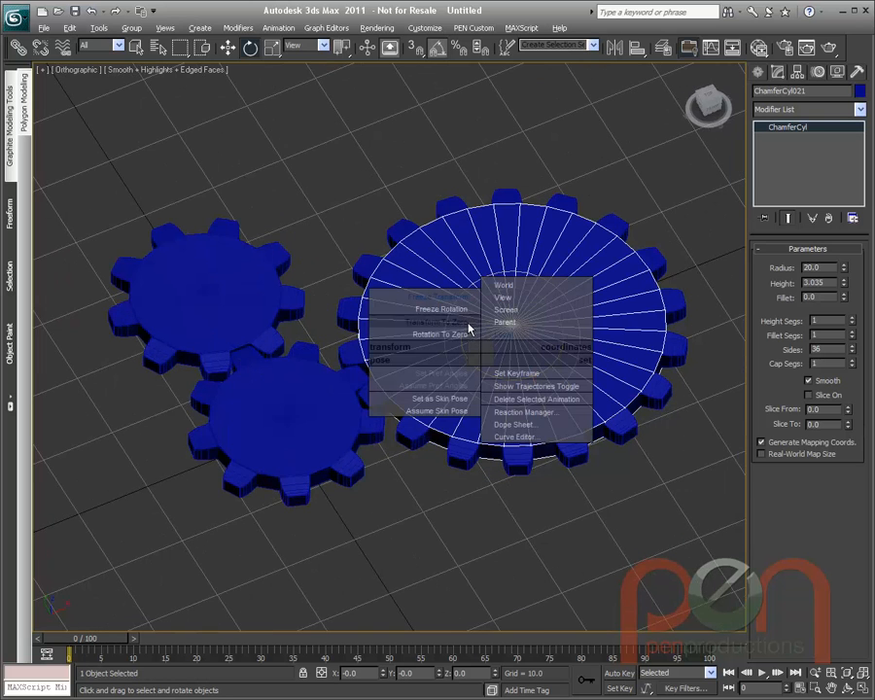
pyautogui.click(452, 303)
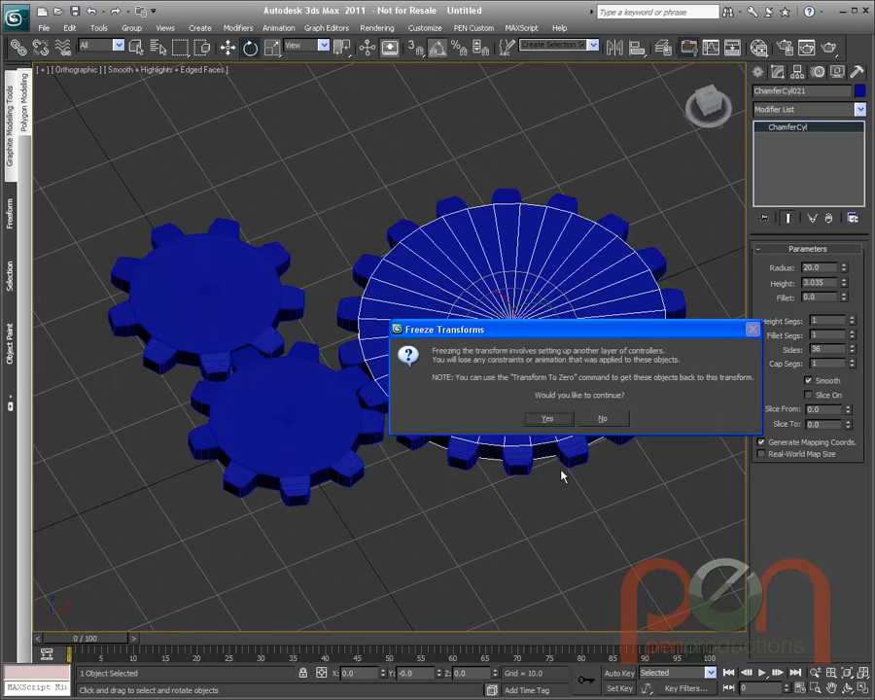
pyautogui.click(550, 419)
pyautogui.keyDown('alt'); pyautogui.moveTo(431, 364); pyautogui.dragTo(483, 357, button='middle'); pyautogui.keyUp('alt')
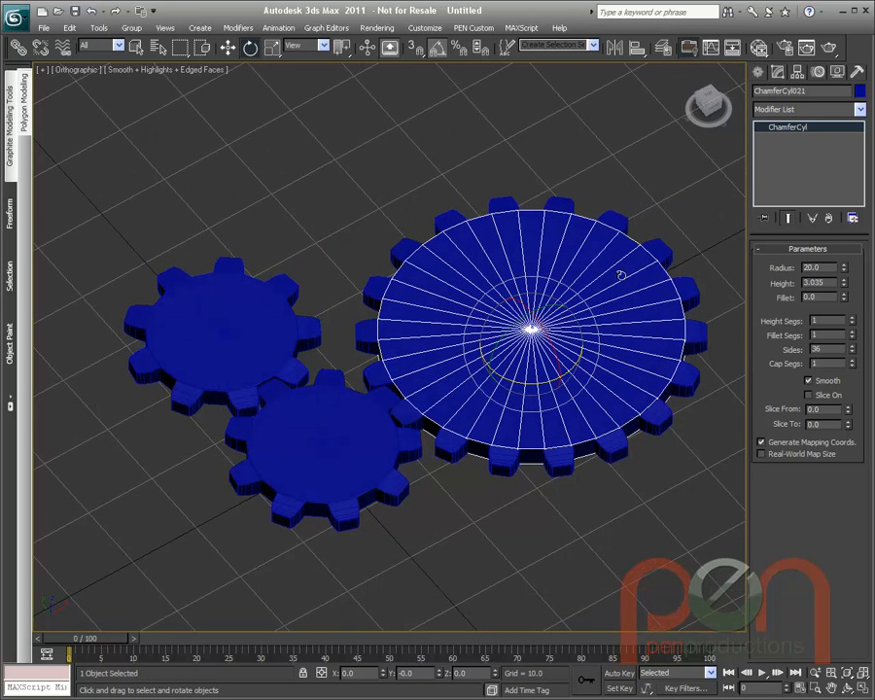
pyautogui.keyDown('alt'); pyautogui.moveTo(405, 224); pyautogui.dragTo(532, 340, button='middle'); pyautogui.keyUp('alt')
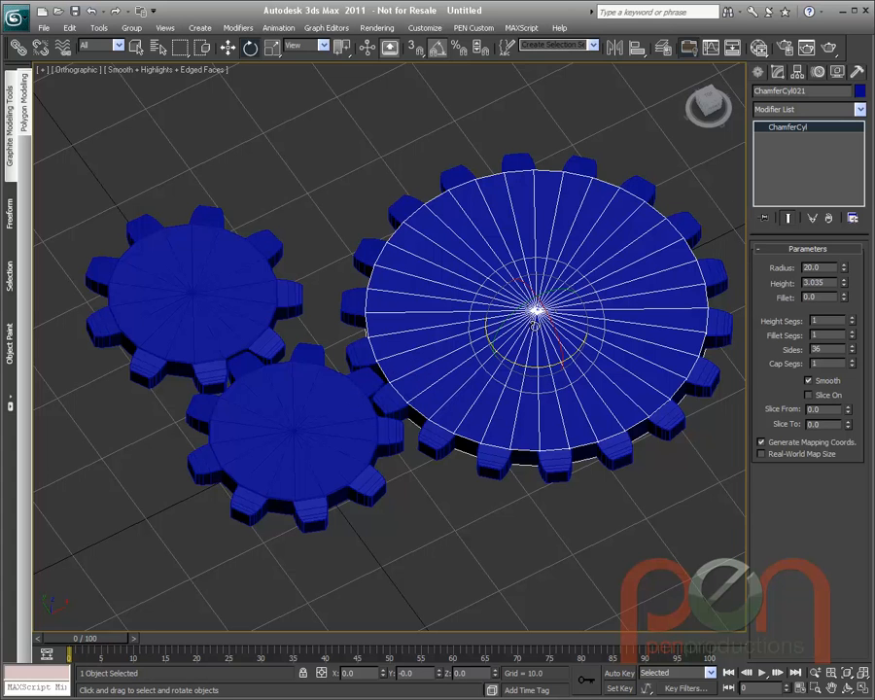
# - Open parameter wiring for the original small gear body and choose its Z Rotation under Zero Euler XYZ as the source
pyautogui.click(317, 445)
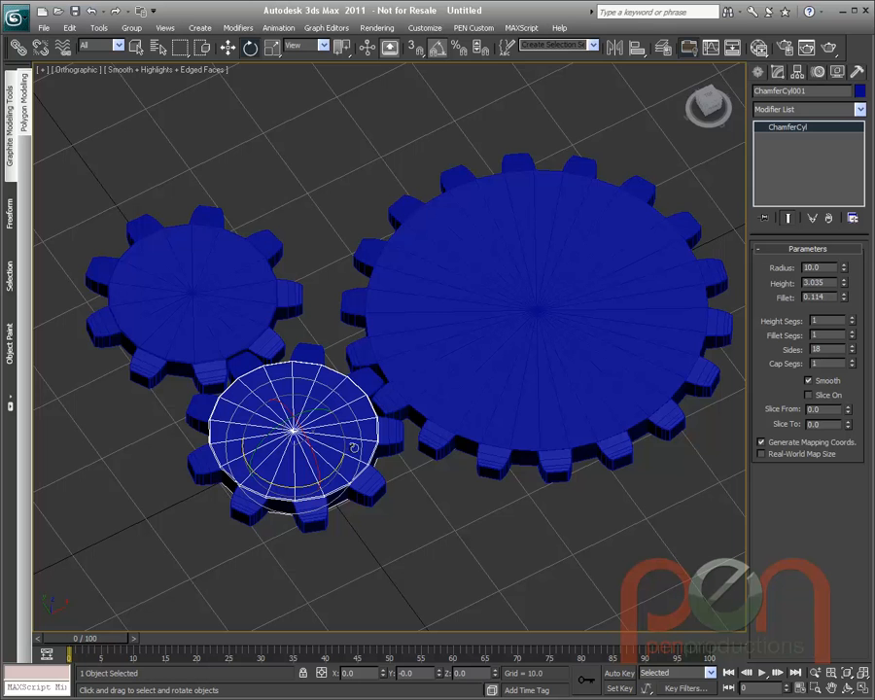
pyautogui.hotkey('alt', '5')
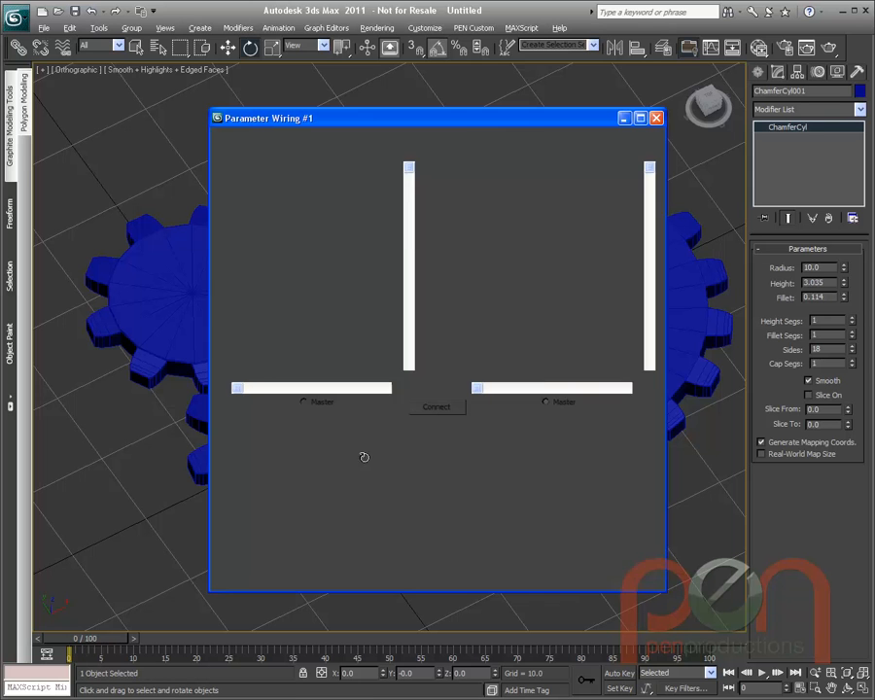
pyautogui.moveTo(461, 126); pyautogui.dragTo(634, 103)
pyautogui.scroll(2, 226, 273)
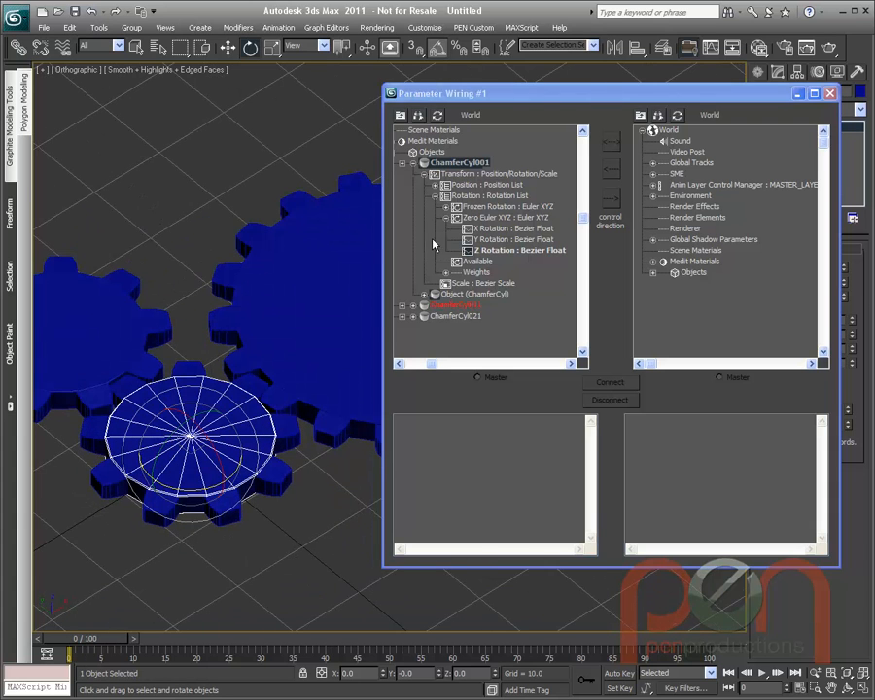
pyautogui.click(436, 116)
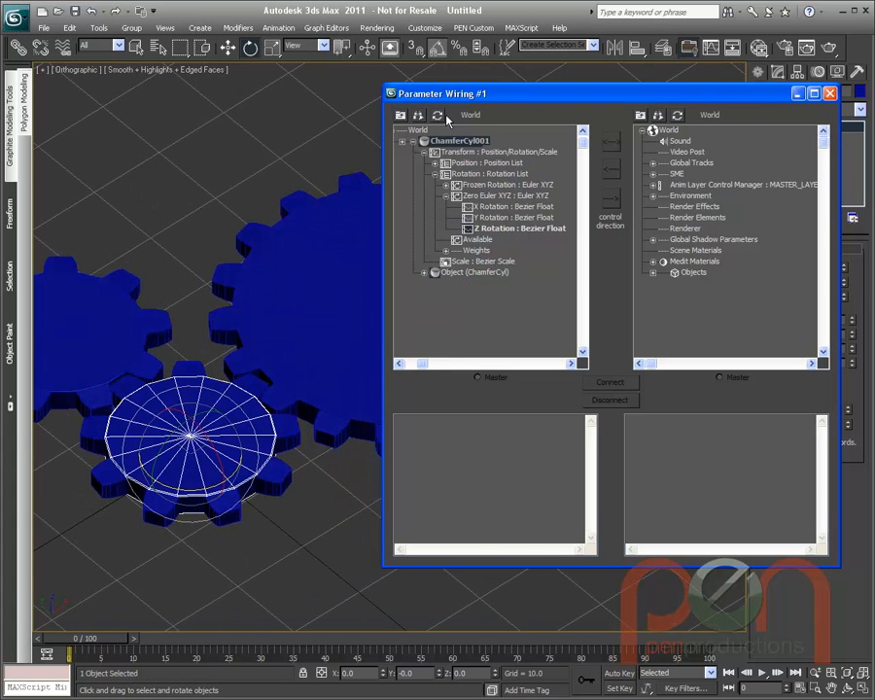
pyautogui.click(495, 229)
pyautogui.scroll(5, 288, 243)
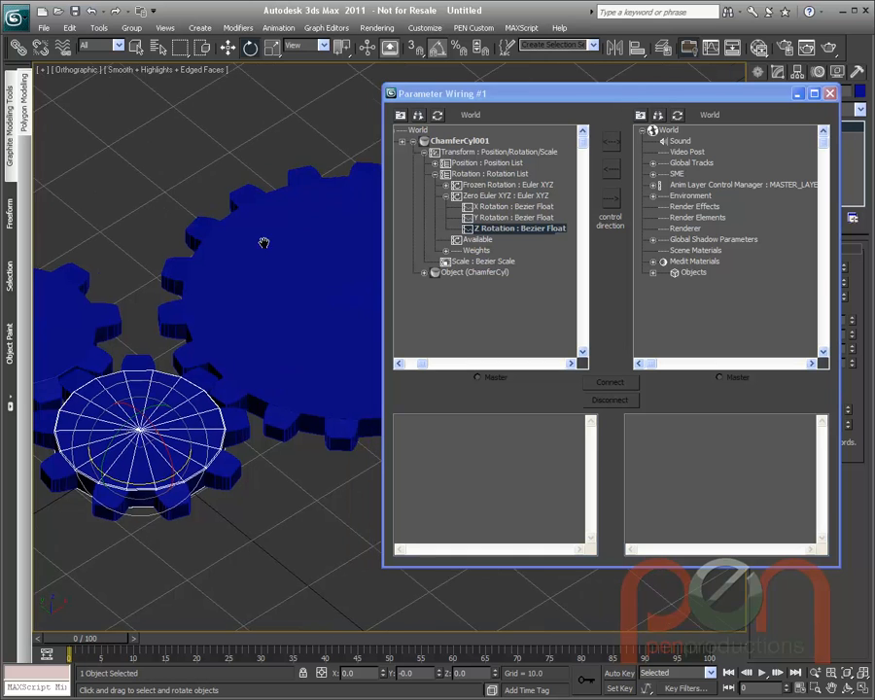
# - Wire the source one-way to the large gear body's Z Rotation under Zero Euler XYZ, using the expression -Z_Rotation
pyautogui.click(289, 210)
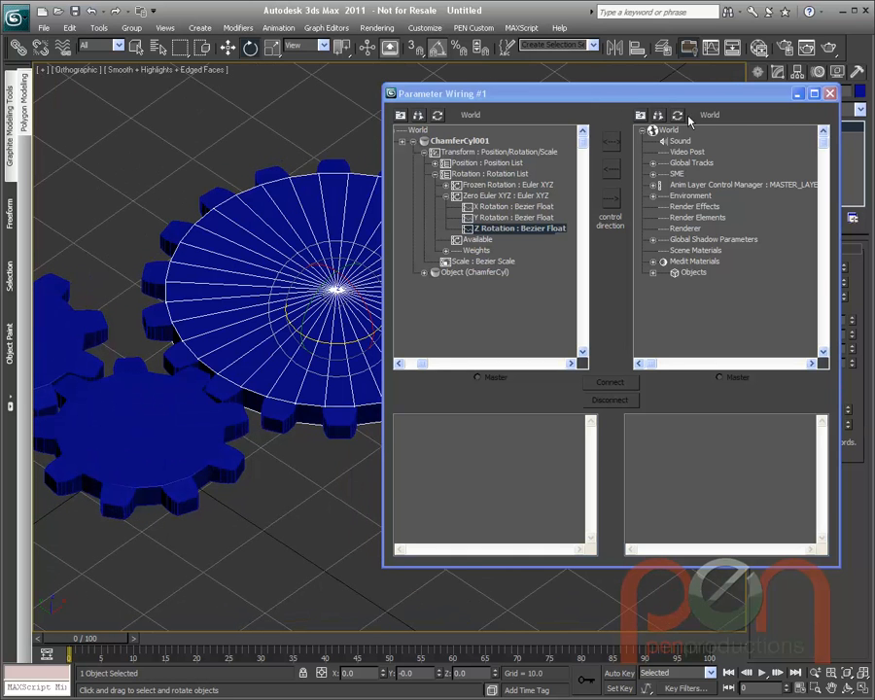
pyautogui.click(677, 115)
pyautogui.click(653, 141)
pyautogui.click(664, 152)
pyautogui.click(674, 173)
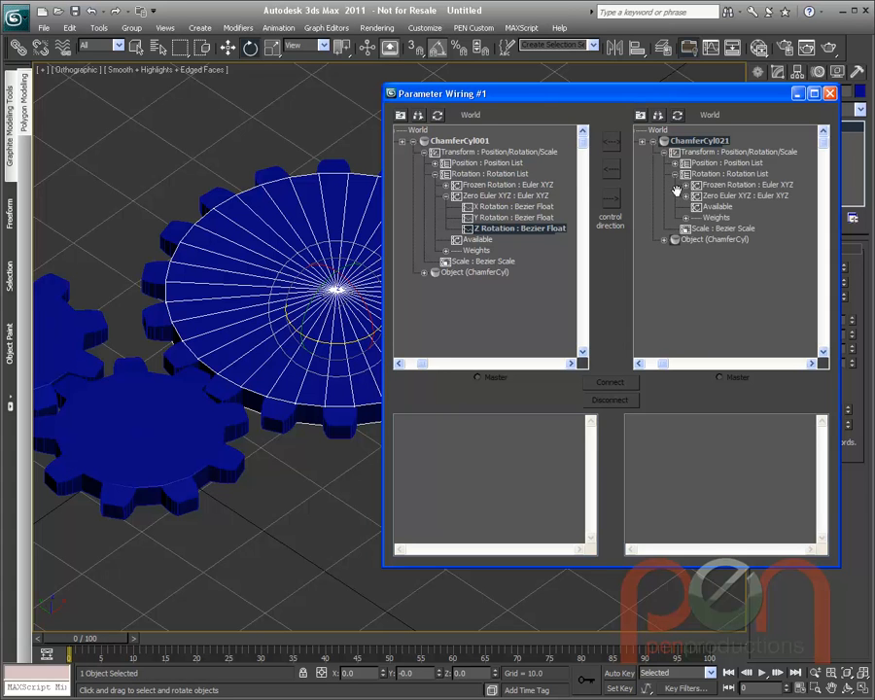
pyautogui.click(685, 196)
pyautogui.click(734, 230)
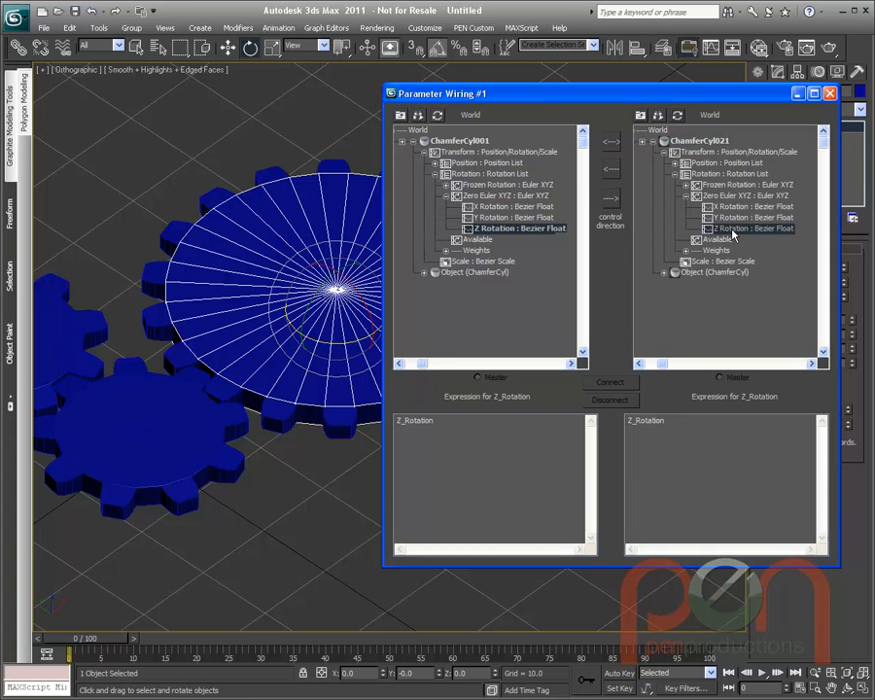
pyautogui.click(611, 199)
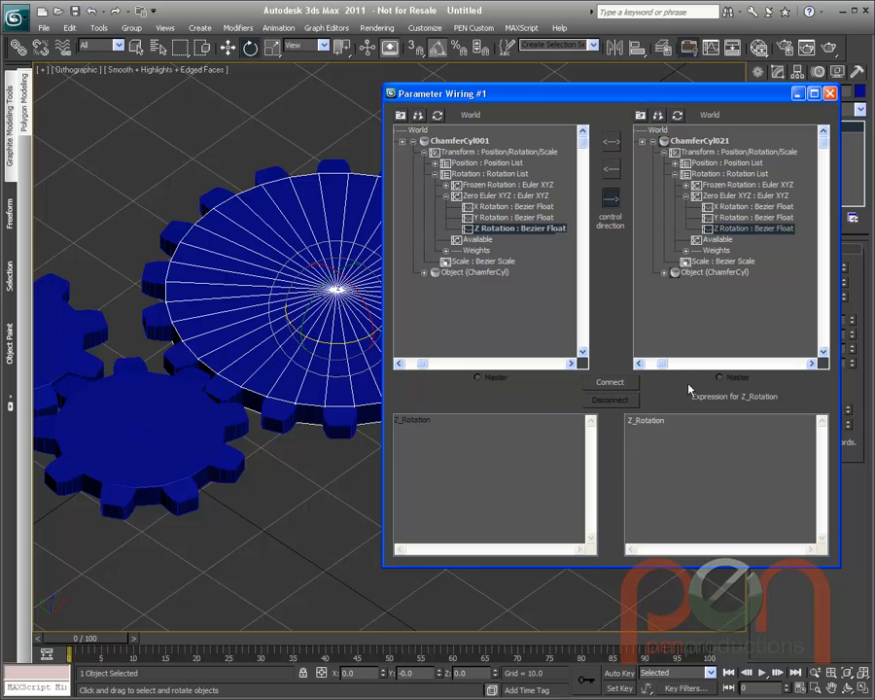
pyautogui.write('-')
pyautogui.click(611, 382)
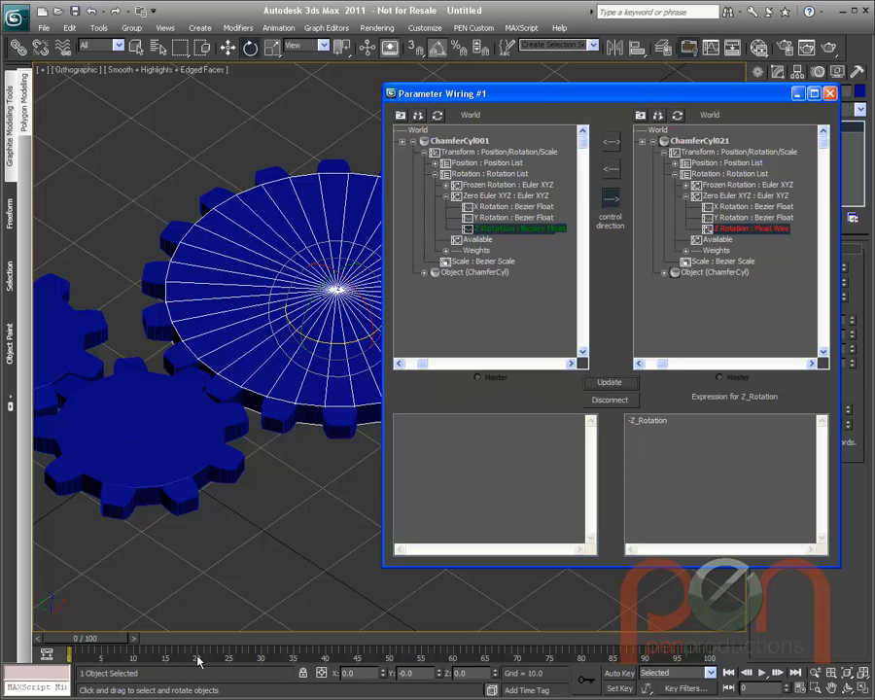
# - Test-rotate the original small gear, then update the large gear's wiring expression to -Z_Rotation*(9.0/18)
pyautogui.click(164, 432)
pyautogui.moveTo(152, 479); pyautogui.dragTo(240, 462)
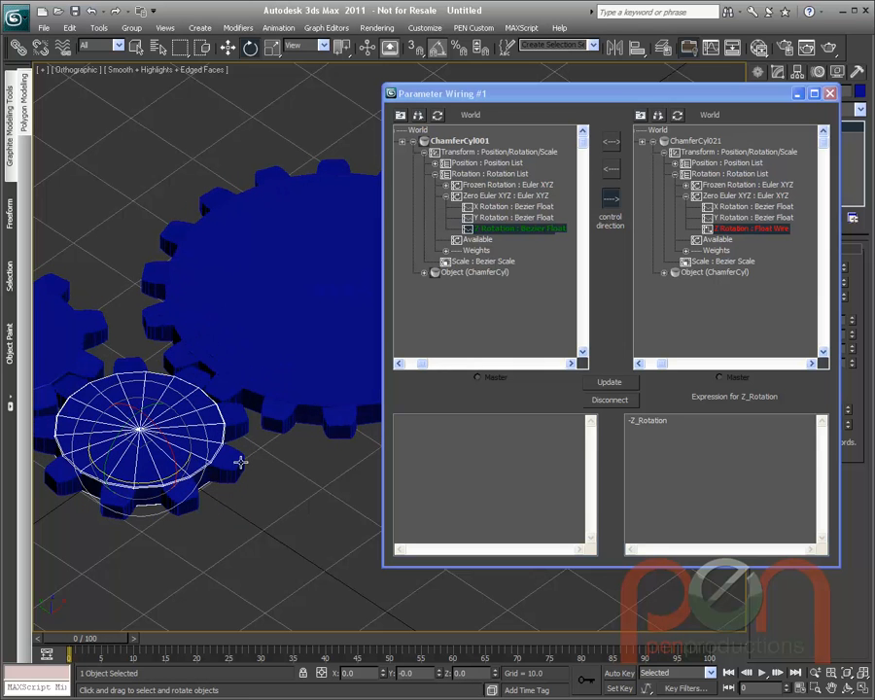
pyautogui.click(690, 426)
pyautogui.write('*()')
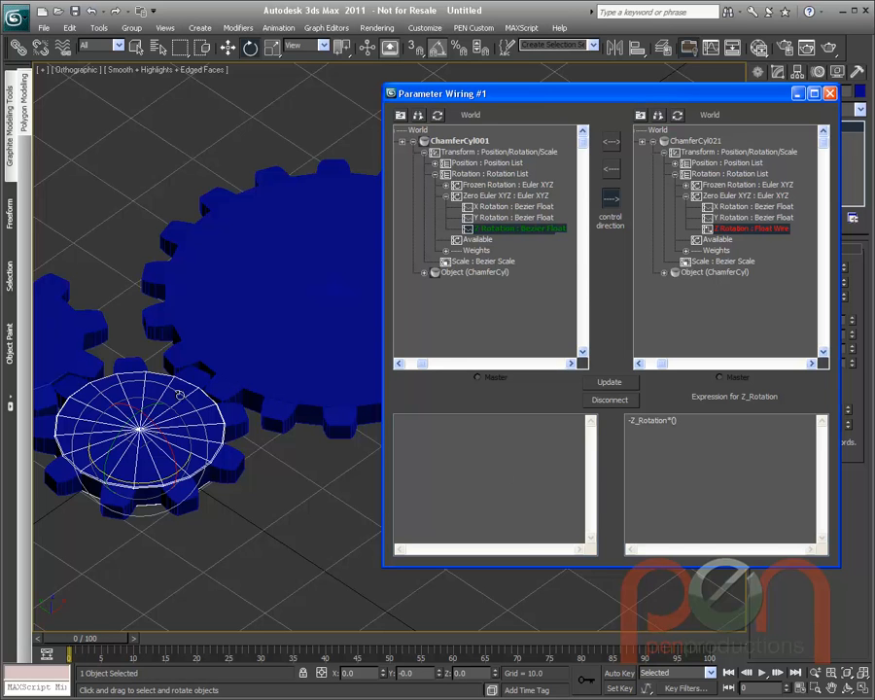
pyautogui.write('9.0/18')
pyautogui.click(609, 383)
# - Test-rotate the original small gear against the large one and inspect a tooth on each gear
pyautogui.moveTo(165, 470)
pyautogui.mouseDown()
pyautogui.moveTo(231, 457)
pyautogui.moveTo(88, 484)
pyautogui.moveTo(154, 470)
pyautogui.mouseUp()
pyautogui.rightClick(154, 470)
pyautogui.moveTo(517, 92); pyautogui.dragTo(546, 91)
pyautogui.keyDown('alt'); pyautogui.moveTo(352, 285); pyautogui.dragTo(326, 279, button='middle'); pyautogui.keyUp('alt')
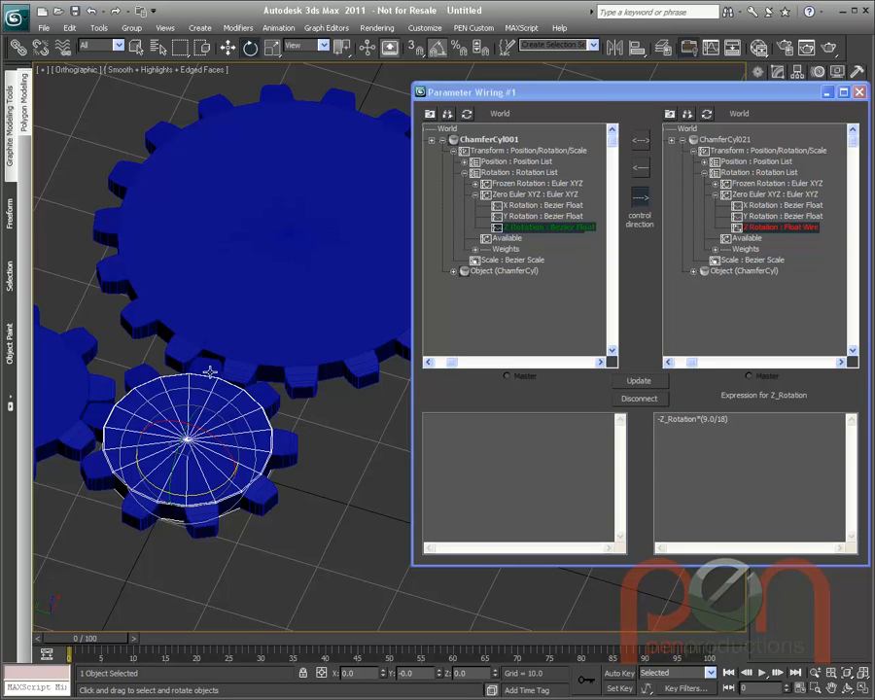
pyautogui.click(210, 368)
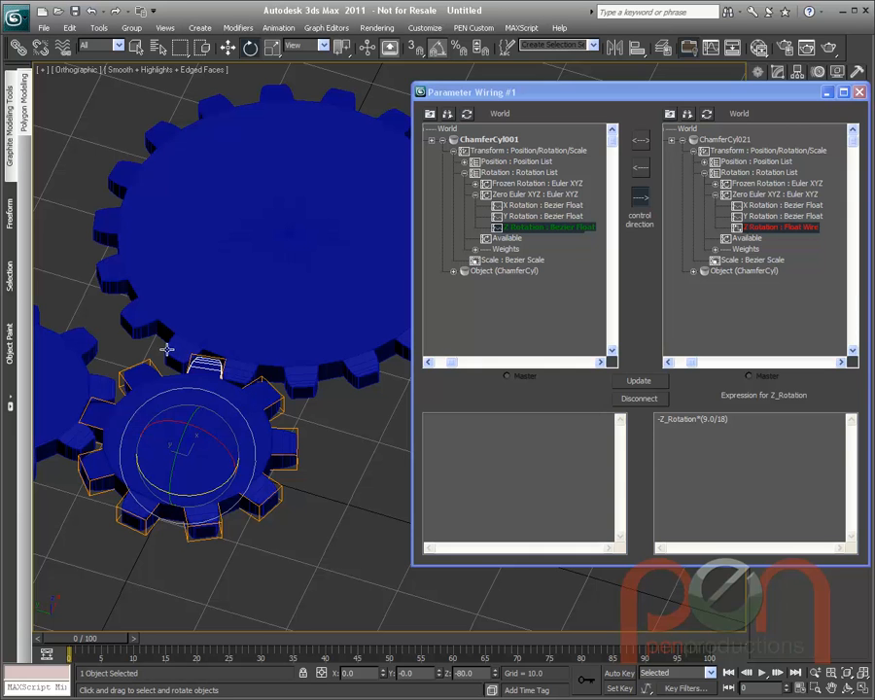
pyautogui.click(142, 325)
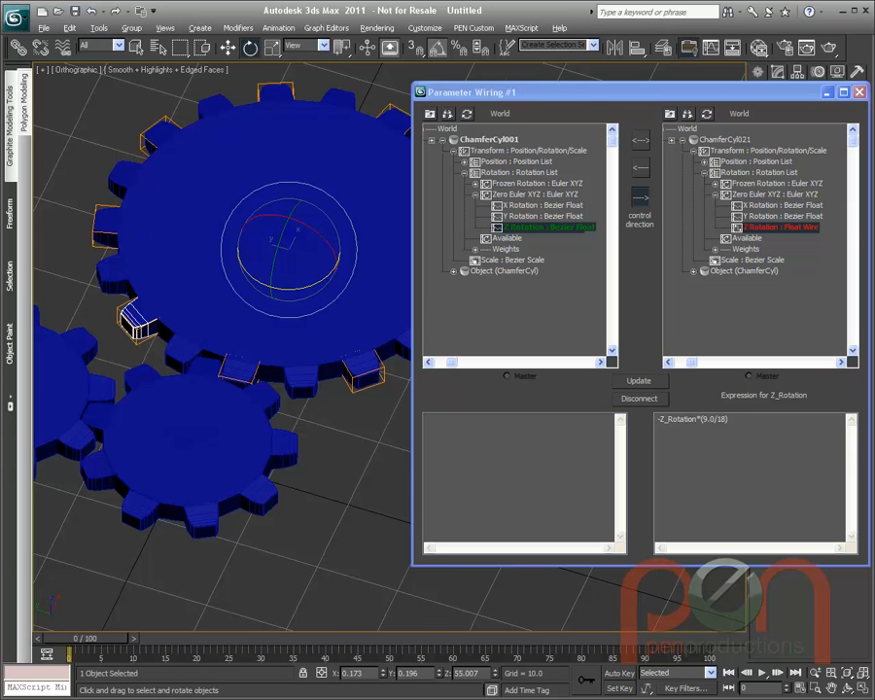
# - Rotate the original small gear body again to check the wired gear ratio, undoing the test rotation
pyautogui.scroll(-3, 238, 400)
pyautogui.click(204, 428)
pyautogui.moveTo(206, 454); pyautogui.dragTo(269, 448)
pyautogui.hotkey('ctrl', 'z')
pyautogui.moveTo(215, 473); pyautogui.dragTo(296, 398)
# - Close the parameter wiring window
pyautogui.moveTo(523, 95); pyautogui.dragTo(513, 88)
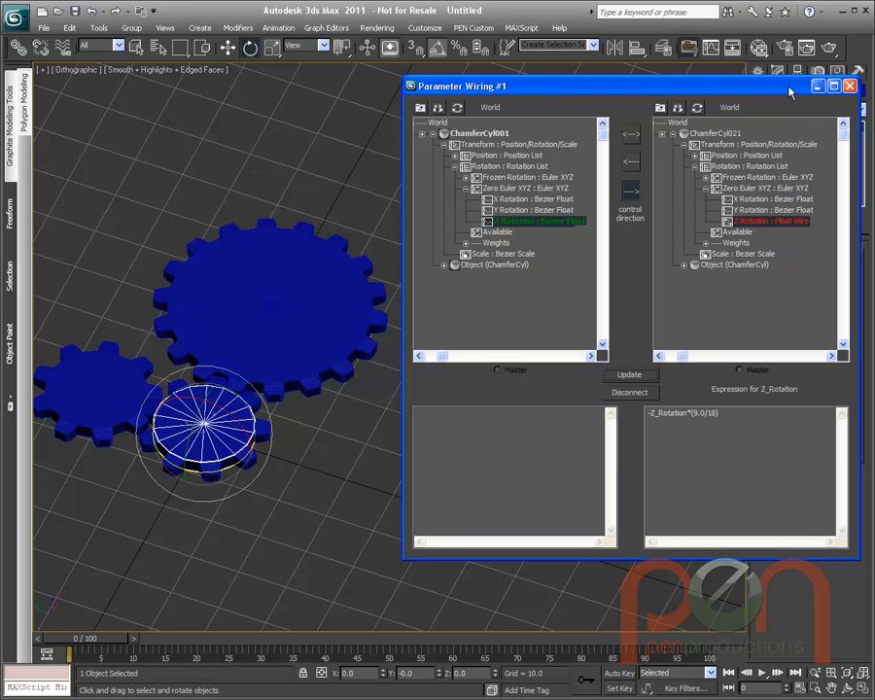
pyautogui.moveTo(789, 91); pyautogui.dragTo(755, 93)
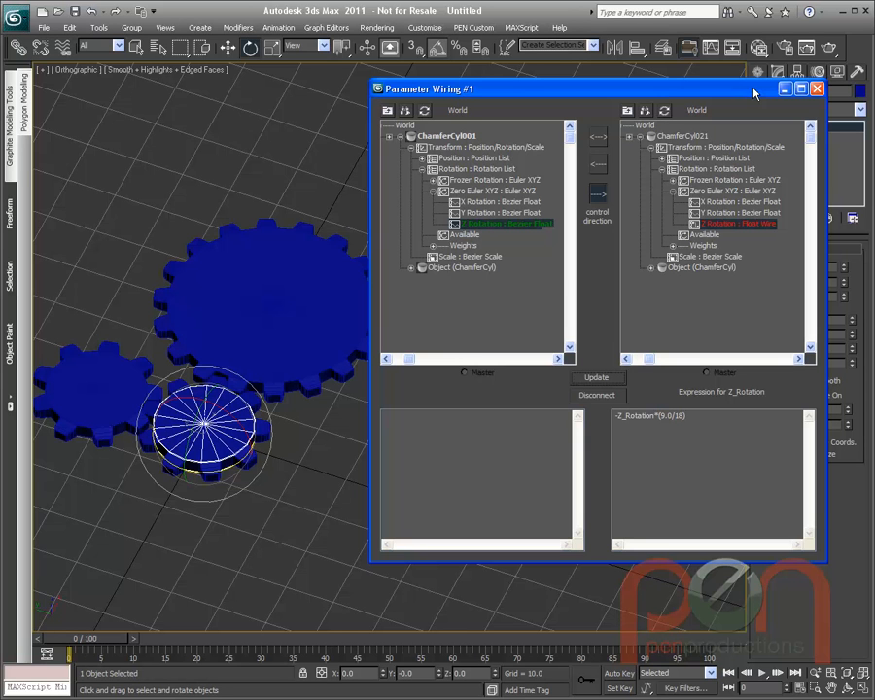
pyautogui.click(817, 89)
# - Try cloning the second small gear with its teeth to the far side of the large gear, and delete the copy
pyautogui.keyDown('alt'); pyautogui.moveTo(323, 336); pyautogui.dragTo(438, 287, button='middle'); pyautogui.keyUp('alt')
pyautogui.rightClick(401, 433)
pyautogui.click(412, 451)
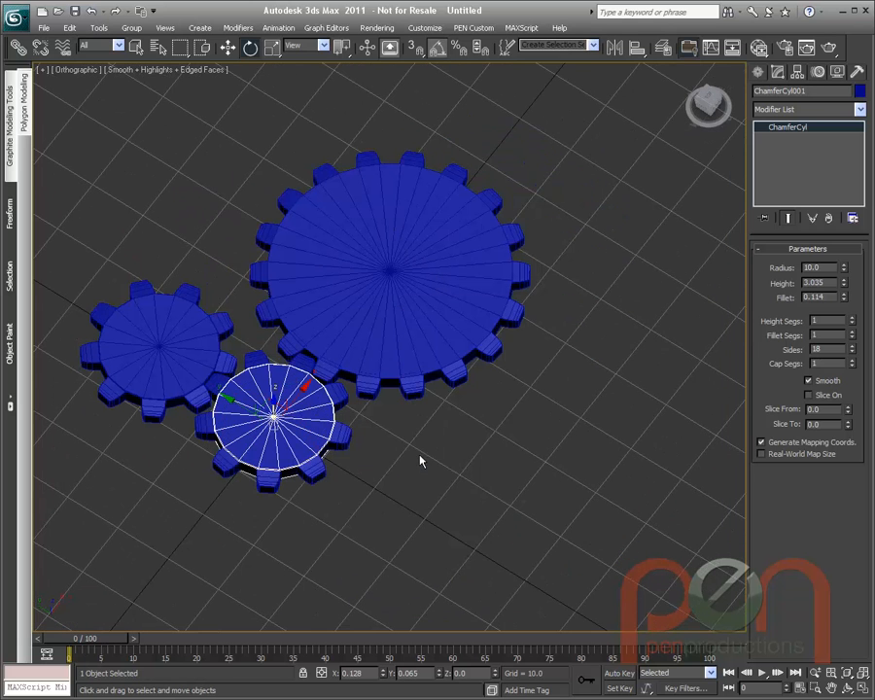
pyautogui.doubleClick(153, 356)
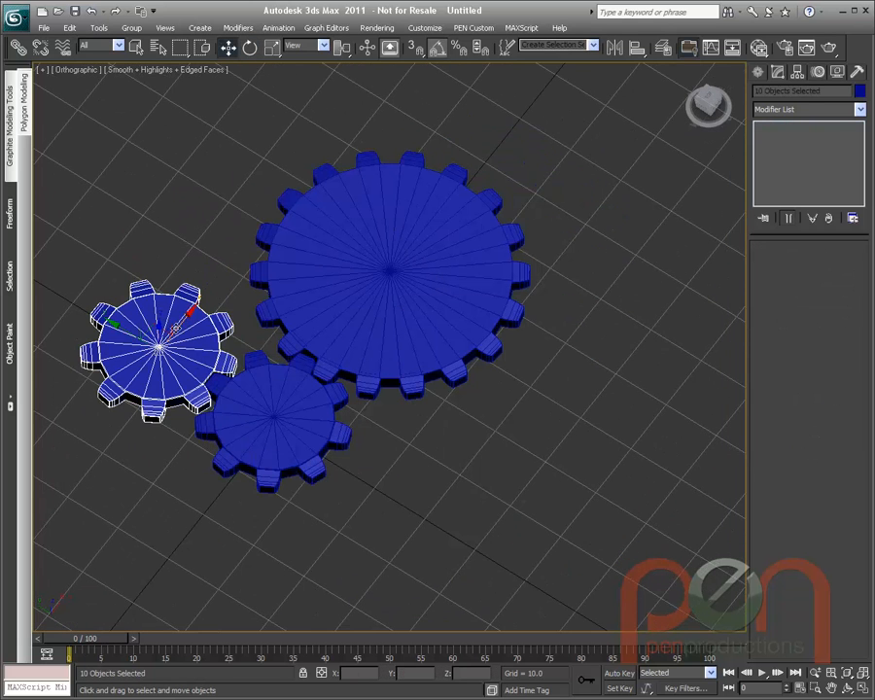
pyautogui.keyDown('alt'); pyautogui.moveTo(211, 363); pyautogui.dragTo(230, 401, button='middle'); pyautogui.keyUp('alt')
pyautogui.moveTo(156, 321)
pyautogui.keyDown('shift'); pyautogui.mouseDown()
pyautogui.moveTo(520, 275)
pyautogui.moveTo(577, 213)
pyautogui.mouseUp(); pyautogui.keyUp('shift')
pyautogui.click(440, 412)
pyautogui.moveTo(540, 306); pyautogui.dragTo(459, 345, button='middle')
pyautogui.scroll(-2, 416, 356)
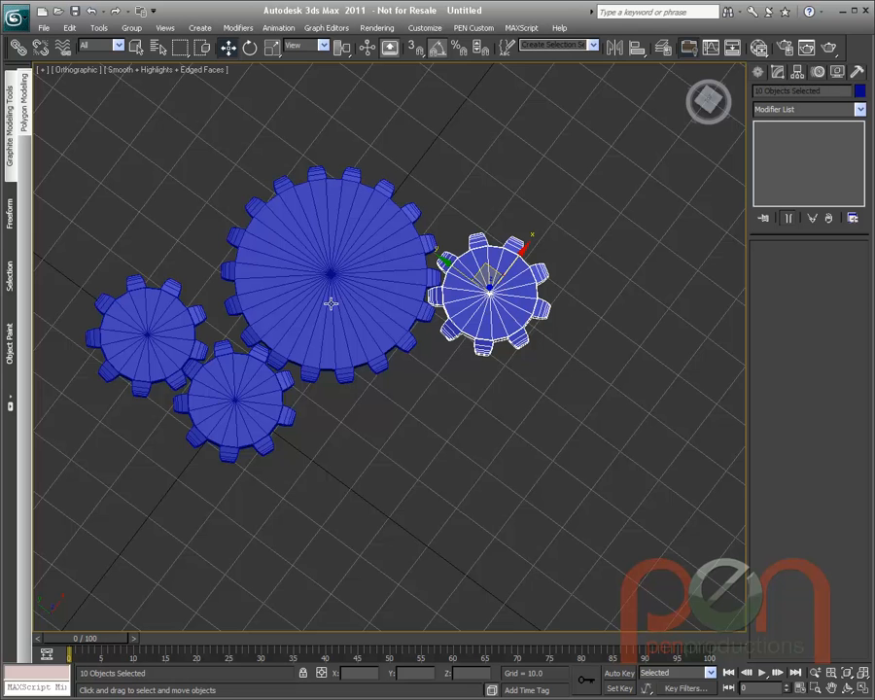
pyautogui.moveTo(465, 422); pyautogui.dragTo(489, 389, button='middle')
pyautogui.keyDown('alt'); pyautogui.moveTo(489, 390); pyautogui.dragTo(499, 375, button='middle'); pyautogui.keyUp('alt')
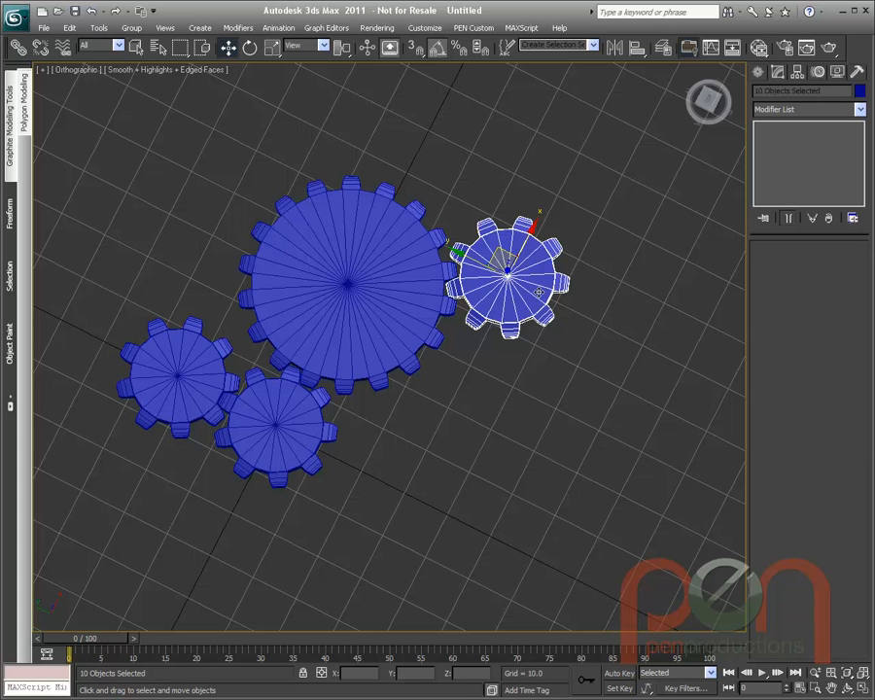
pyautogui.press('Delete')
# - Clone the large gear with its teeth as one copy meshing beside the original, and freeze the copy's transforms
pyautogui.click(384, 279)
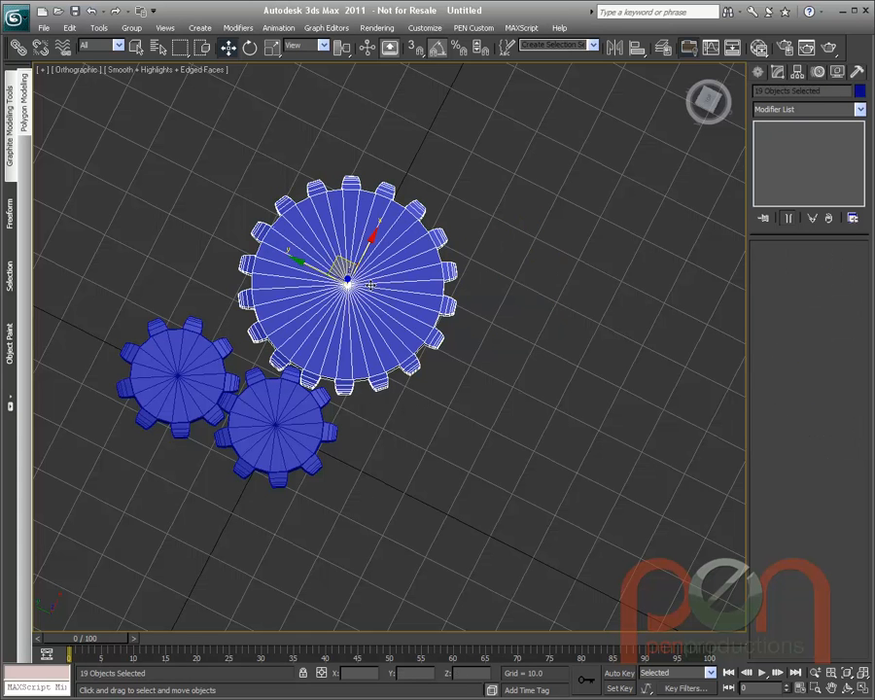
pyautogui.moveTo(384, 280)
pyautogui.keyDown('shift'); pyautogui.mouseDown()
pyautogui.moveTo(572, 335)
pyautogui.moveTo(543, 321)
pyautogui.mouseUp(); pyautogui.keyUp('shift')
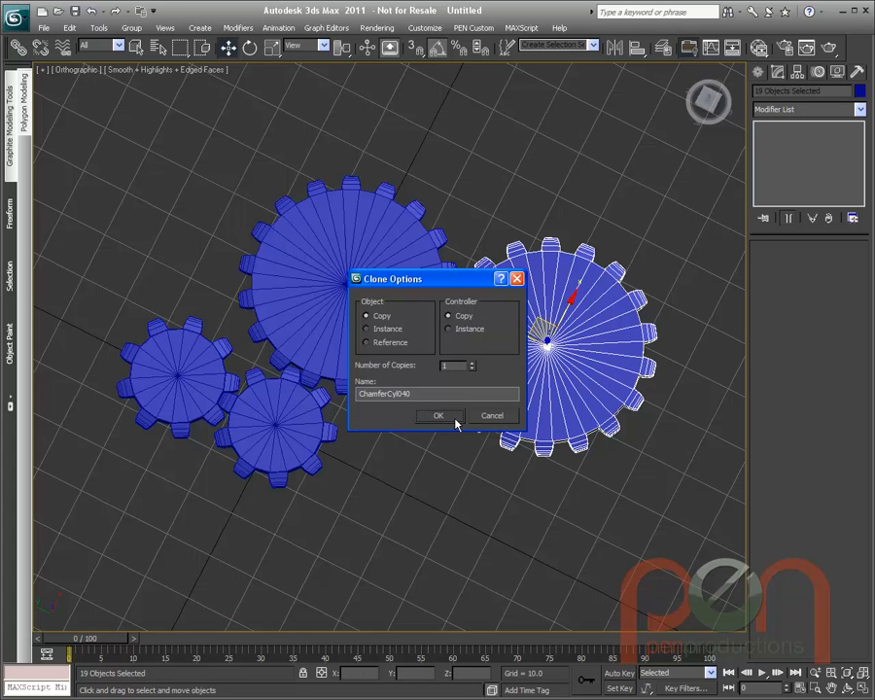
pyautogui.click(438, 415)
pyautogui.rightClick(420, 408)
pyautogui.click(391, 363)
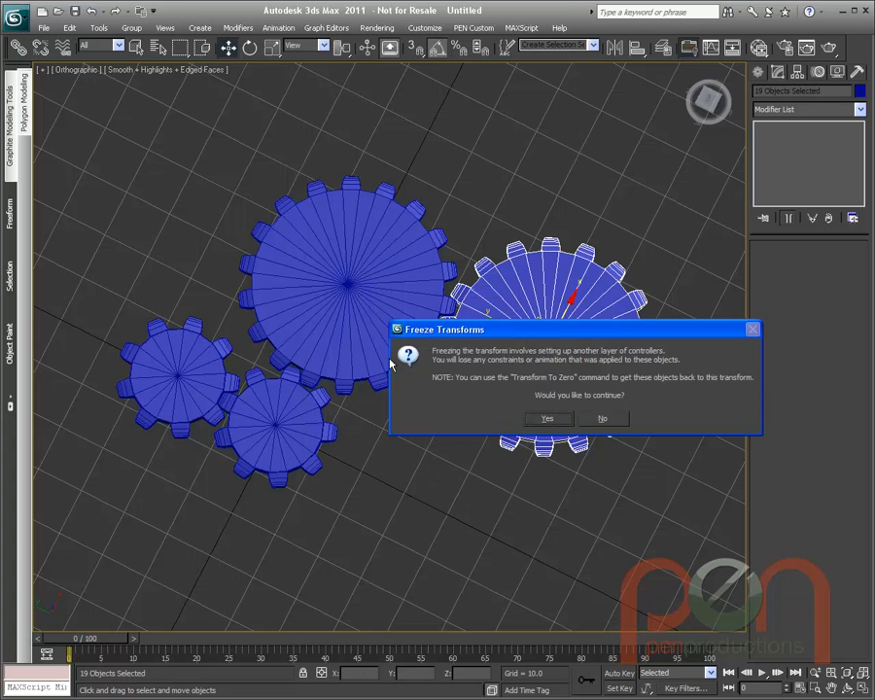
pyautogui.click(547, 418)
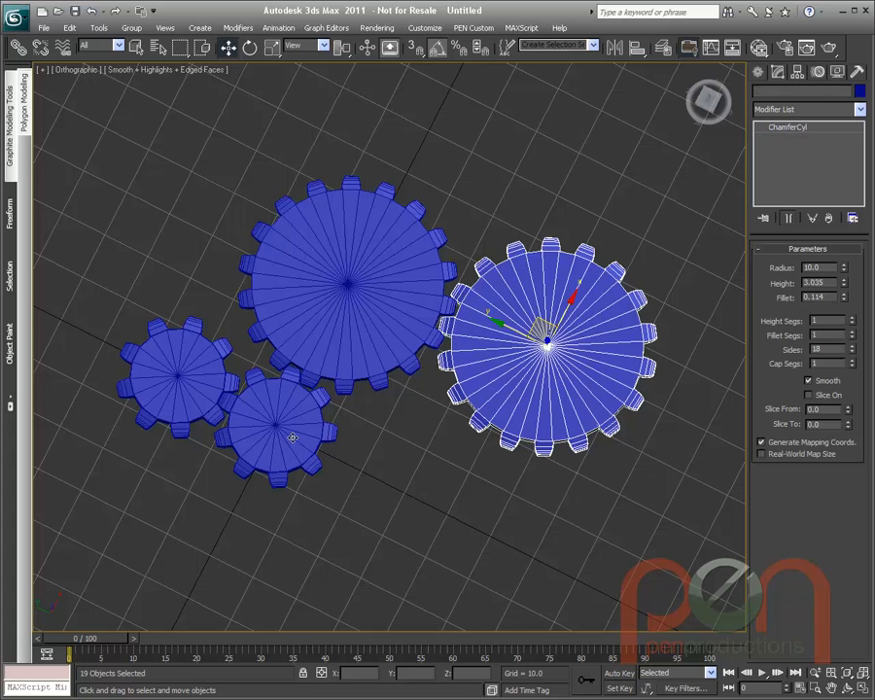
# - Test-rotate the original small gear body to check how the gears turn together
pyautogui.click(294, 437)
pyautogui.rightClick(331, 439)
pyautogui.click(356, 472)
pyautogui.moveTo(310, 462); pyautogui.dragTo(325, 438)
pyautogui.rightClick(326, 437)
# - Add an Attribute Holder modifier to the body of the copied large gear
pyautogui.keyDown('alt'); pyautogui.moveTo(539, 421); pyautogui.dragTo(569, 351, button='middle'); pyautogui.keyUp('alt')
pyautogui.scroll(1, 533, 377)
pyautogui.click(562, 397)
pyautogui.scroll(4, 530, 382)
pyautogui.scroll(-1, 569, 374)
pyautogui.scroll(-1, 568, 372)
pyautogui.moveTo(570, 351); pyautogui.dragTo(564, 362, button='middle')
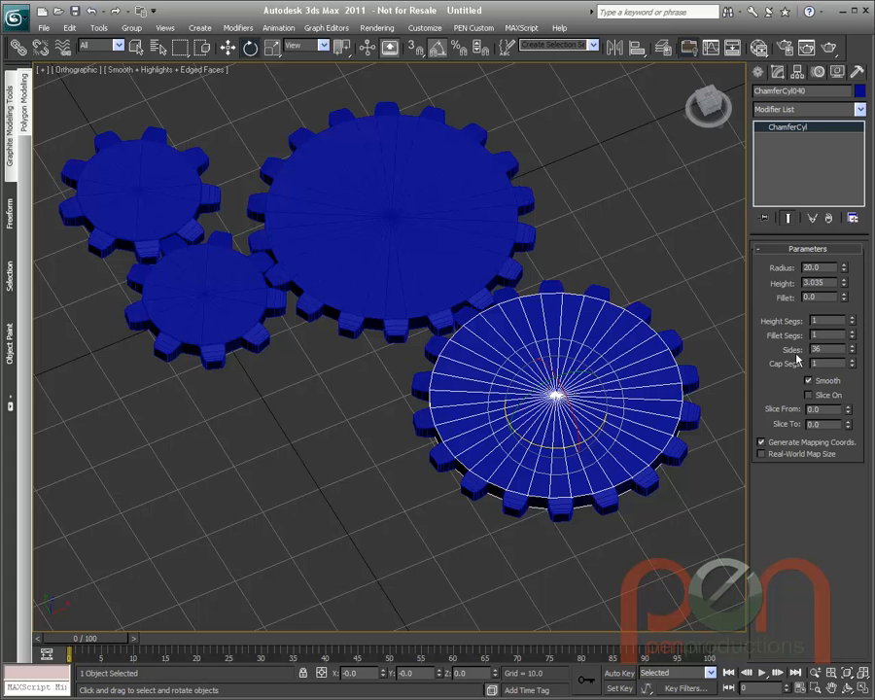
pyautogui.moveTo(823, 350); pyautogui.dragTo(795, 352)
pyautogui.keyDown('alt'); pyautogui.moveTo(520, 406); pyautogui.dragTo(564, 296, button='middle'); pyautogui.keyUp('alt')
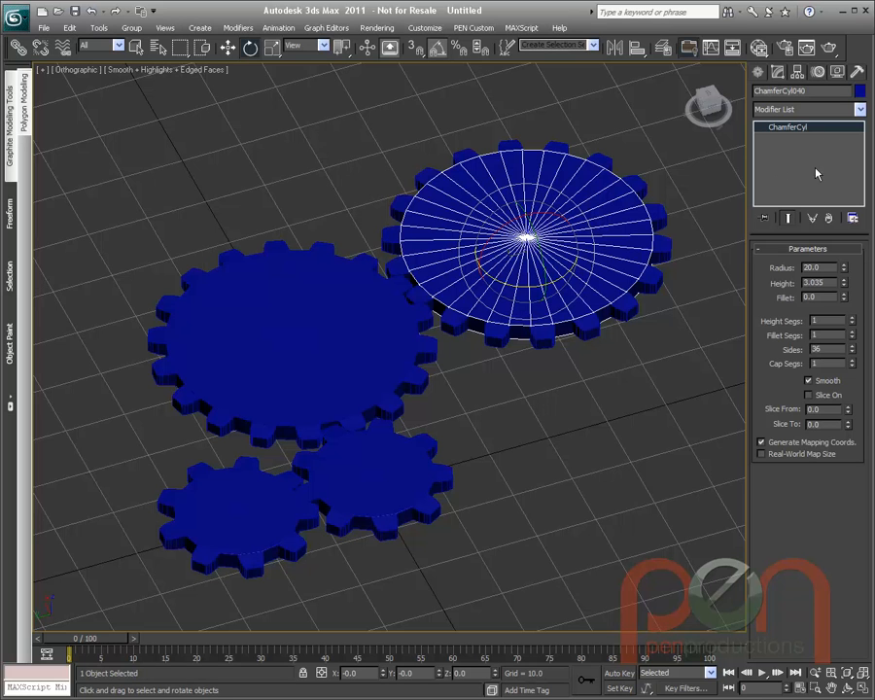
pyautogui.click(859, 110)
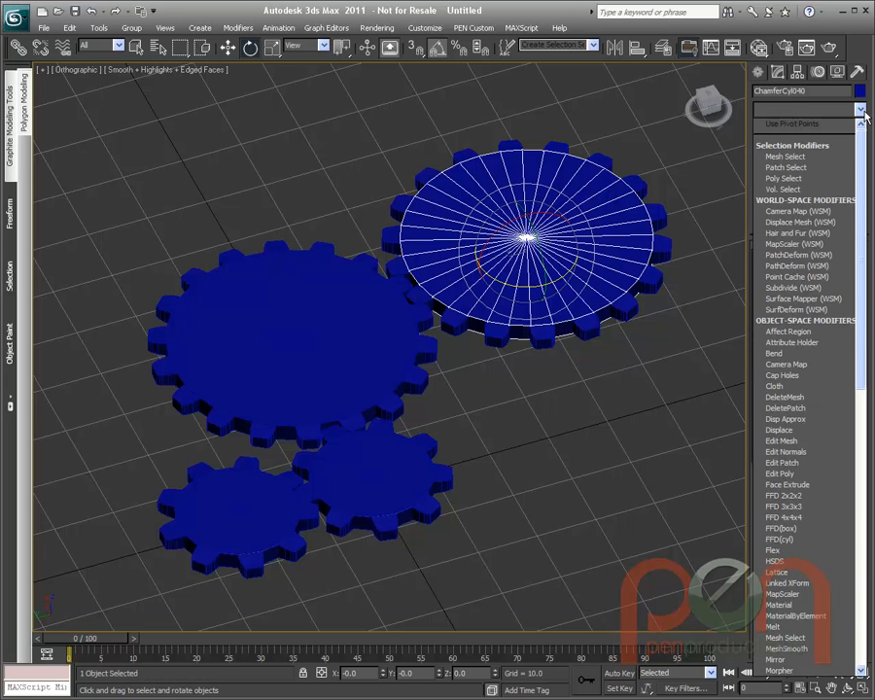
pyautogui.click(790, 342)
# - Define a custom attribute named Tooth Count as an Integer spinner in the Parameter Editor for the copied large gear's Attribute Holder
pyautogui.moveTo(552, 243)
pyautogui.keyDown('alt'); pyautogui.mouseDown(button='middle')
pyautogui.moveTo(559, 247)
pyautogui.moveTo(571, 222)
pyautogui.moveTo(537, 230)
pyautogui.mouseUp(button='middle'); pyautogui.keyUp('alt')
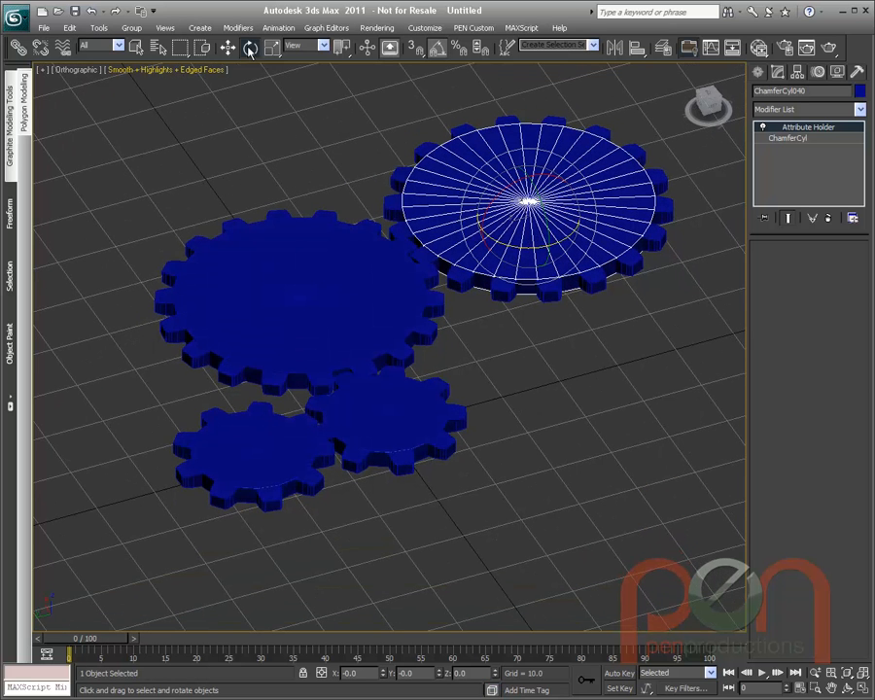
pyautogui.click(279, 27)
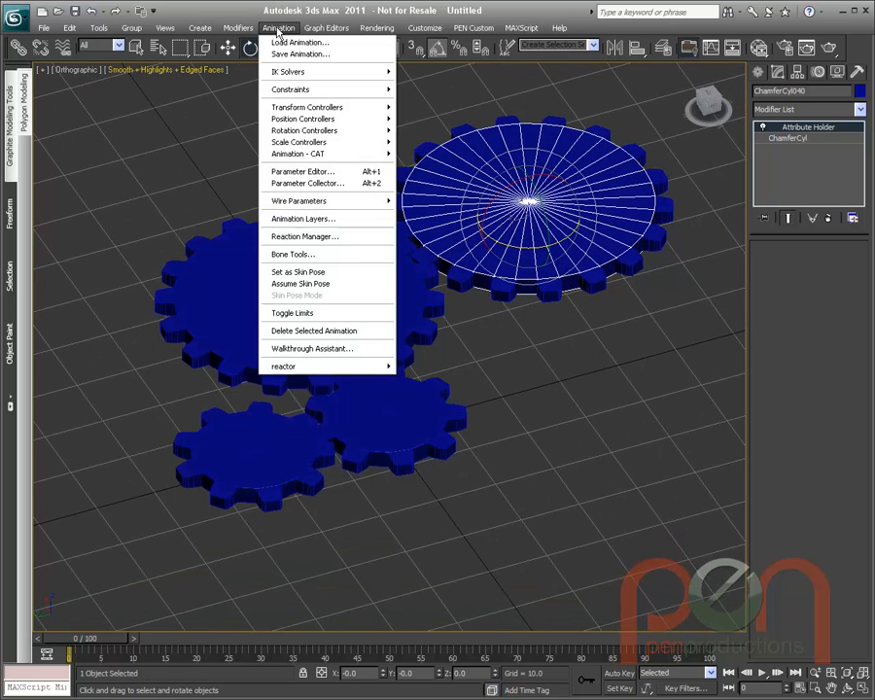
pyautogui.click(316, 172)
pyautogui.moveTo(288, 187)
pyautogui.mouseDown()
pyautogui.moveTo(466, 172)
pyautogui.moveTo(586, 133)
pyautogui.mouseUp()
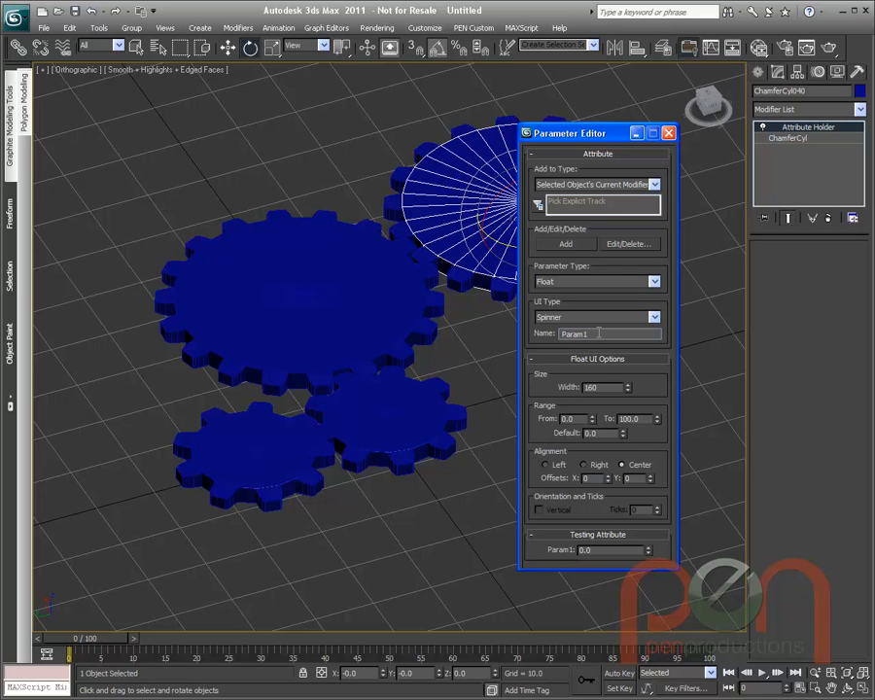
pyautogui.moveTo(597, 333); pyautogui.dragTo(528, 338)
pyautogui.click(589, 282)
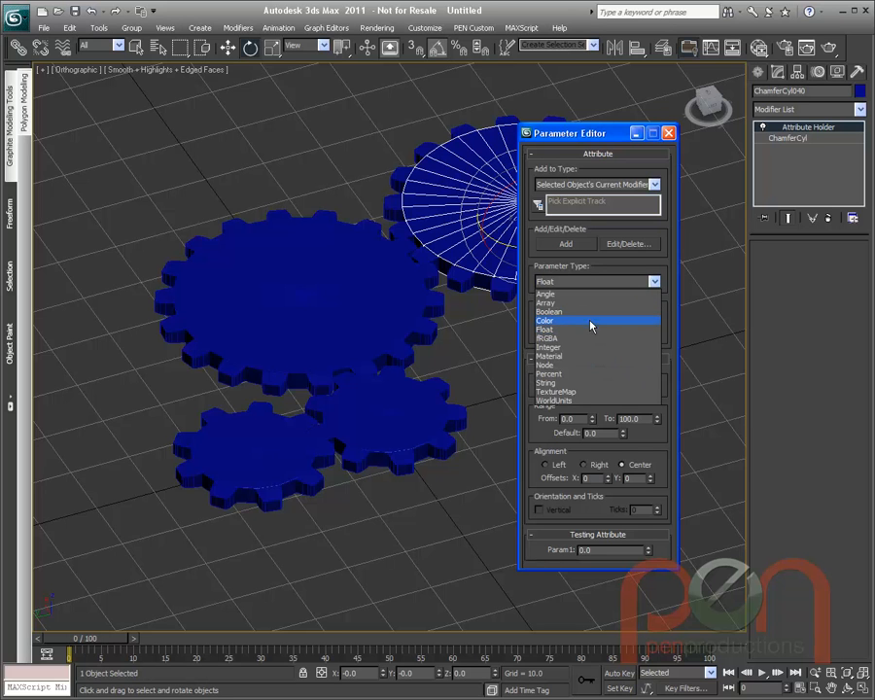
pyautogui.click(591, 347)
pyautogui.moveTo(592, 344); pyautogui.dragTo(545, 335)
pyautogui.write('Teeth Count')
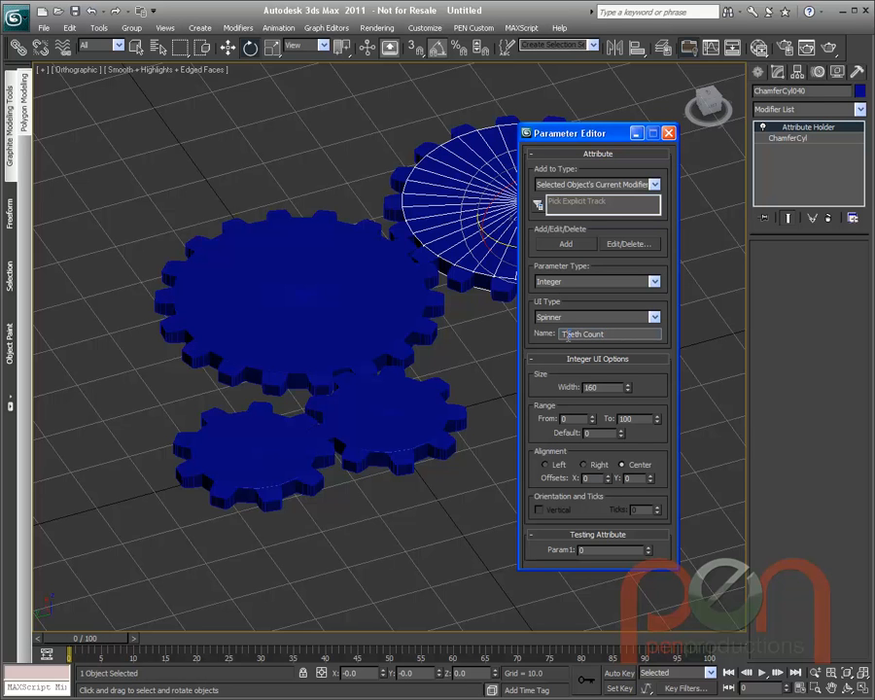
pyautogui.press('Delete')
pyautogui.write('oo')
# - Right-align the Tooth Count spinner with a width of 125 and add the attribute to the modifier
pyautogui.click(587, 464)
pyautogui.moveTo(627, 387); pyautogui.dragTo(630, 410)
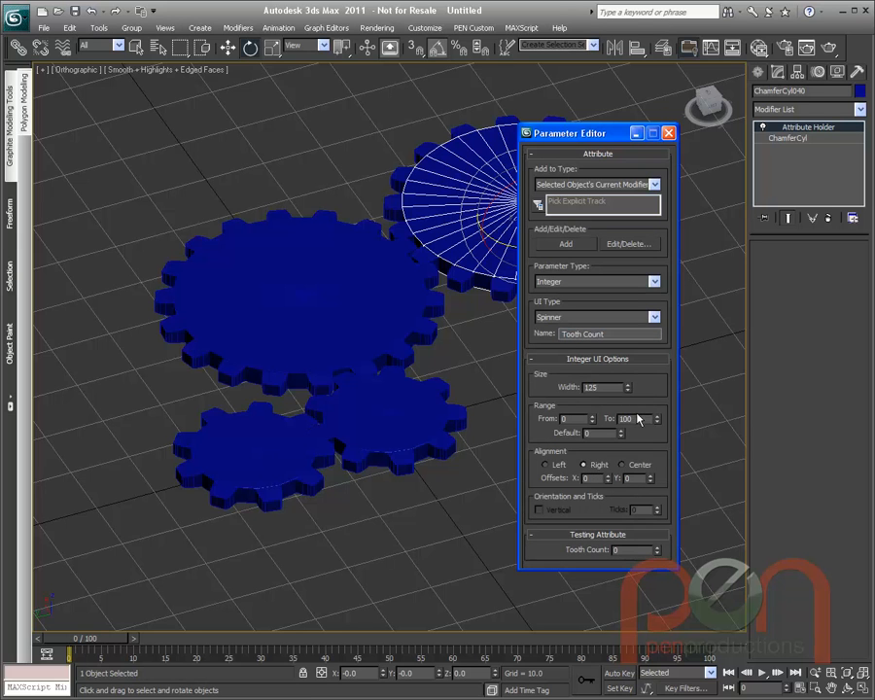
pyautogui.click(568, 246)
# - Add a right-aligned Boolean checkbox attribute named Reverse to the modifier, and close the Parameter Editor
pyautogui.moveTo(440, 137); pyautogui.dragTo(585, 103)
pyautogui.click(537, 252)
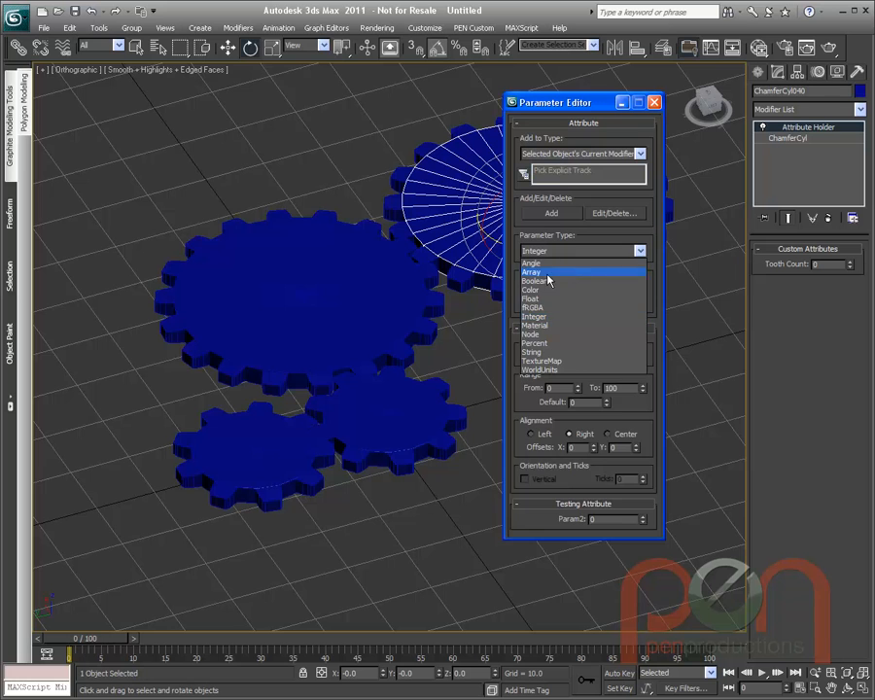
pyautogui.click(550, 286)
pyautogui.doubleClick(627, 305)
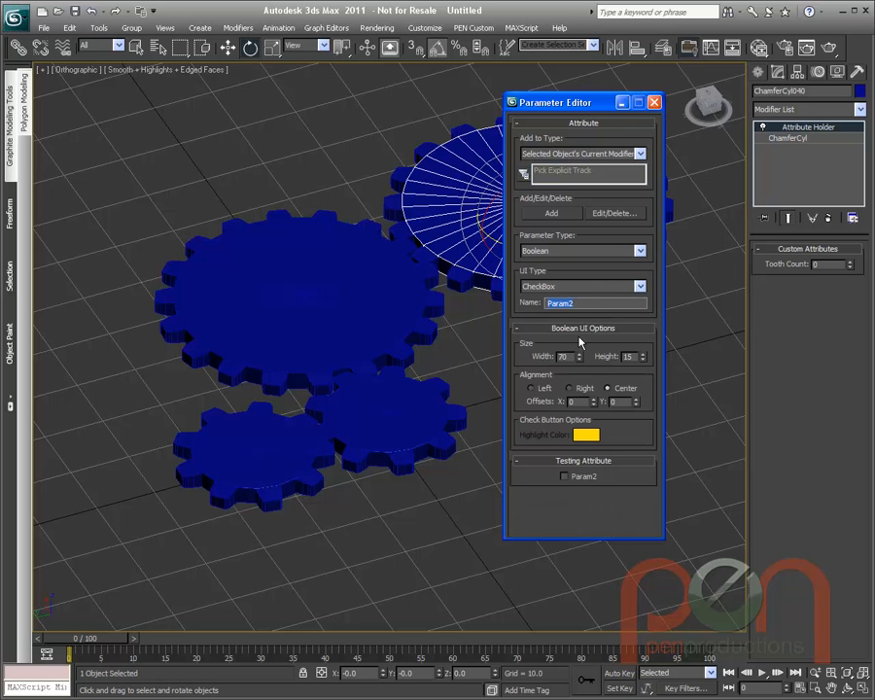
pyautogui.write('Reverse')
pyautogui.click(569, 388)
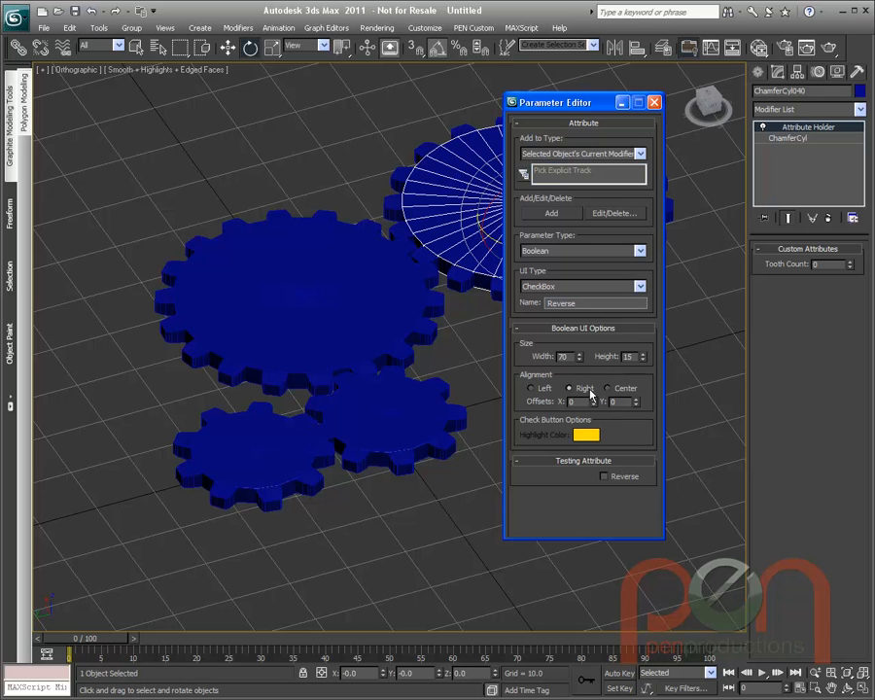
pyautogui.click(560, 220)
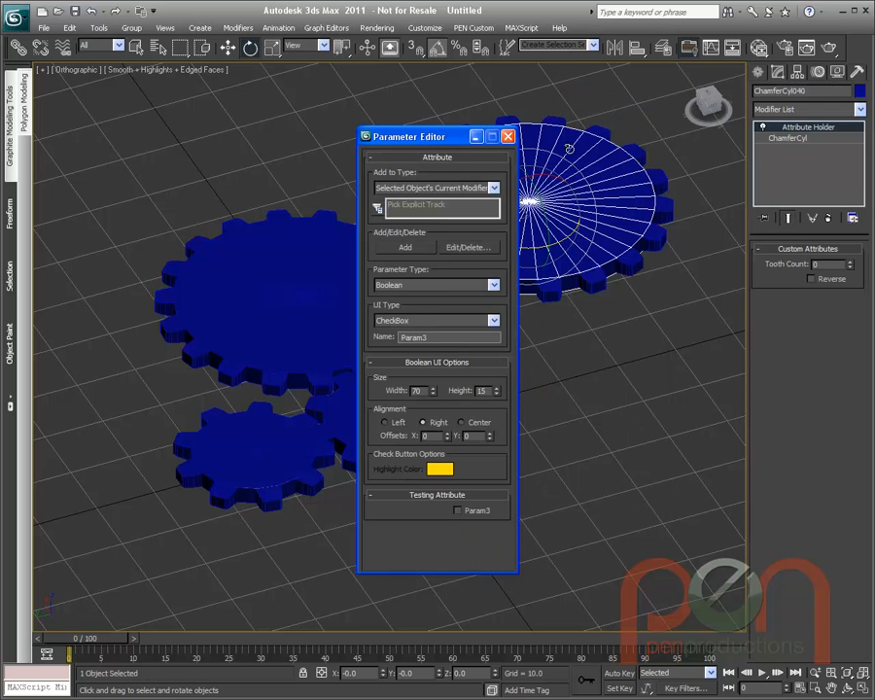
pyautogui.click(506, 135)
# - Rotate the copied large gear -10 degrees about Z to mesh its teeth, and freeze its transforms
pyautogui.keyDown('alt'); pyautogui.moveTo(507, 137); pyautogui.dragTo(557, 307, button='middle'); pyautogui.keyUp('alt')
pyautogui.keyDown('alt'); pyautogui.moveTo(387, 195); pyautogui.dragTo(541, 270, button='middle'); pyautogui.keyUp('alt')
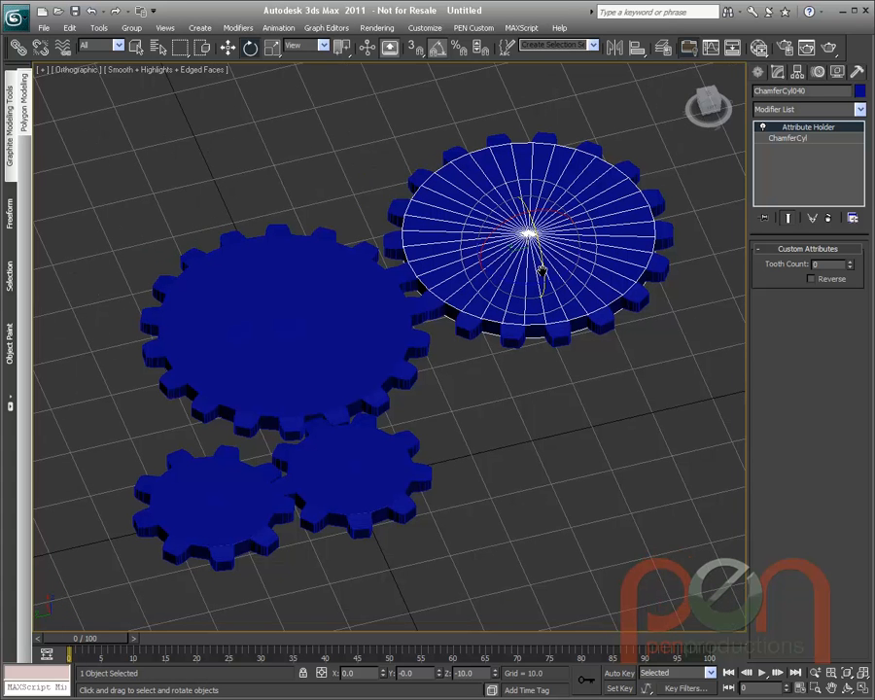
pyautogui.keyDown('alt'); pyautogui.moveTo(553, 289); pyautogui.dragTo(533, 275, button='middle'); pyautogui.keyUp('alt')
pyautogui.keyDown('alt'); pyautogui.rightClick(533, 280); pyautogui.keyUp('alt')
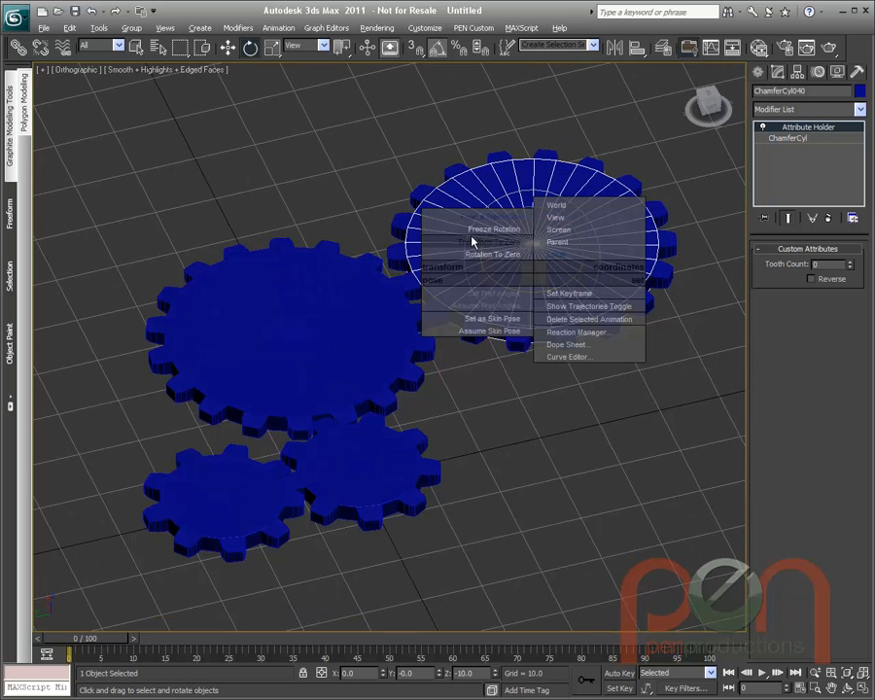
pyautogui.click(476, 218)
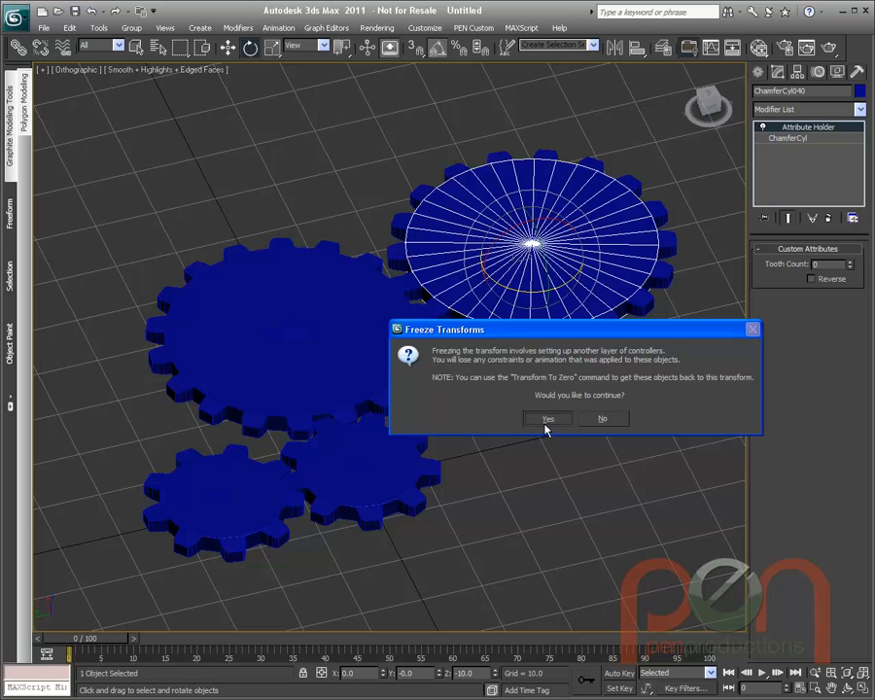
pyautogui.click(545, 418)
# - Assign a Float Script controller to the copied large gear's Z Rotation under Zero Euler XYZ in the Dope Sheet
pyautogui.rightClick(531, 239)
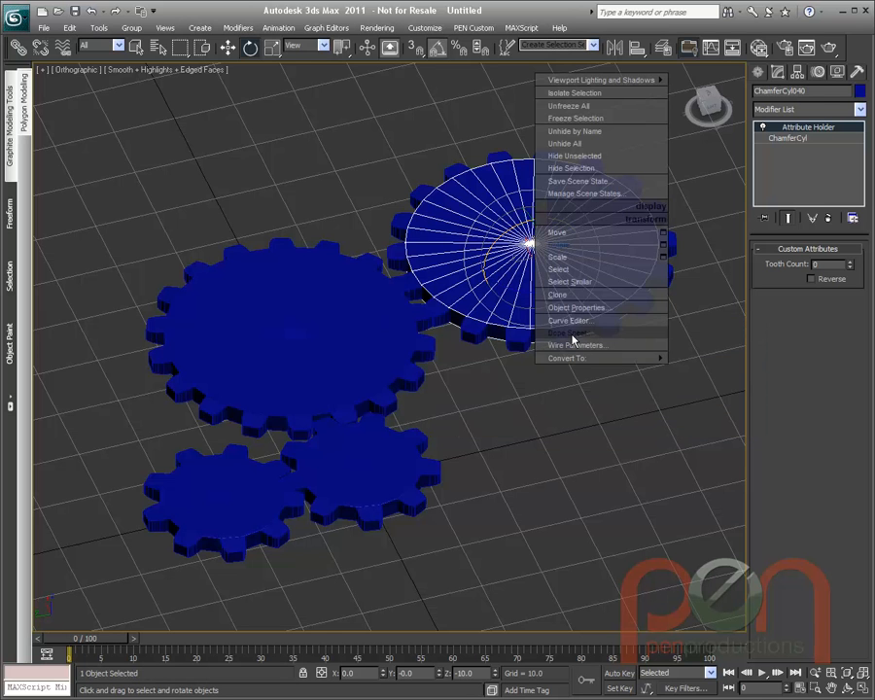
pyautogui.click(567, 337)
pyautogui.moveTo(739, 342); pyautogui.dragTo(330, 597)
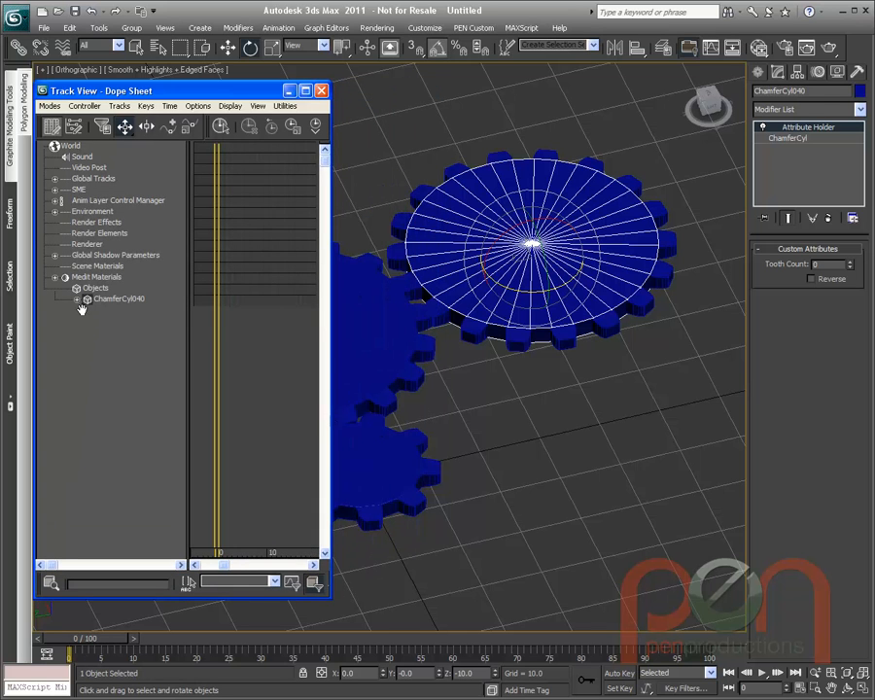
pyautogui.click(77, 299)
pyautogui.click(88, 309)
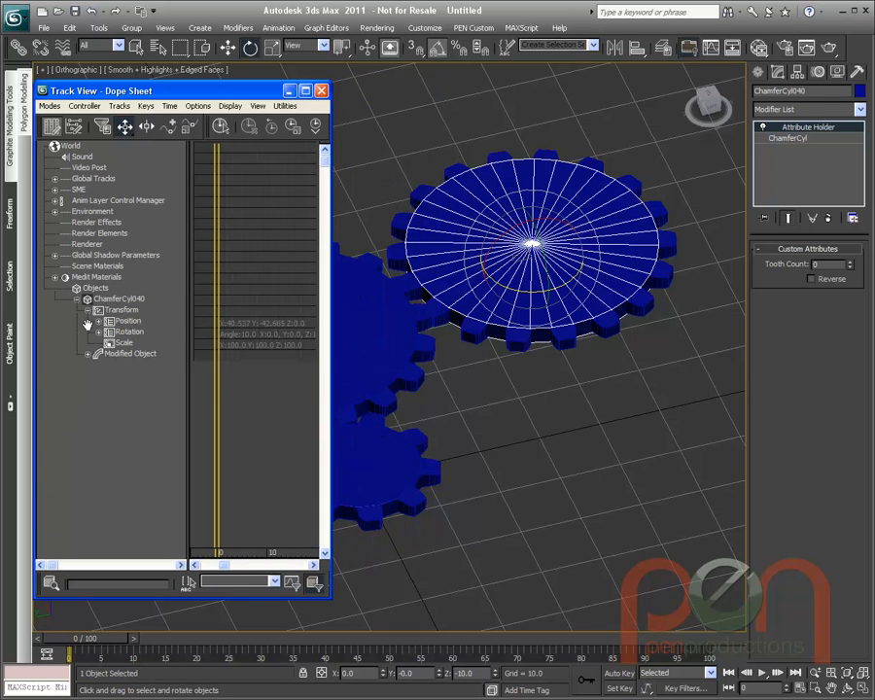
pyautogui.click(99, 331)
pyautogui.click(110, 354)
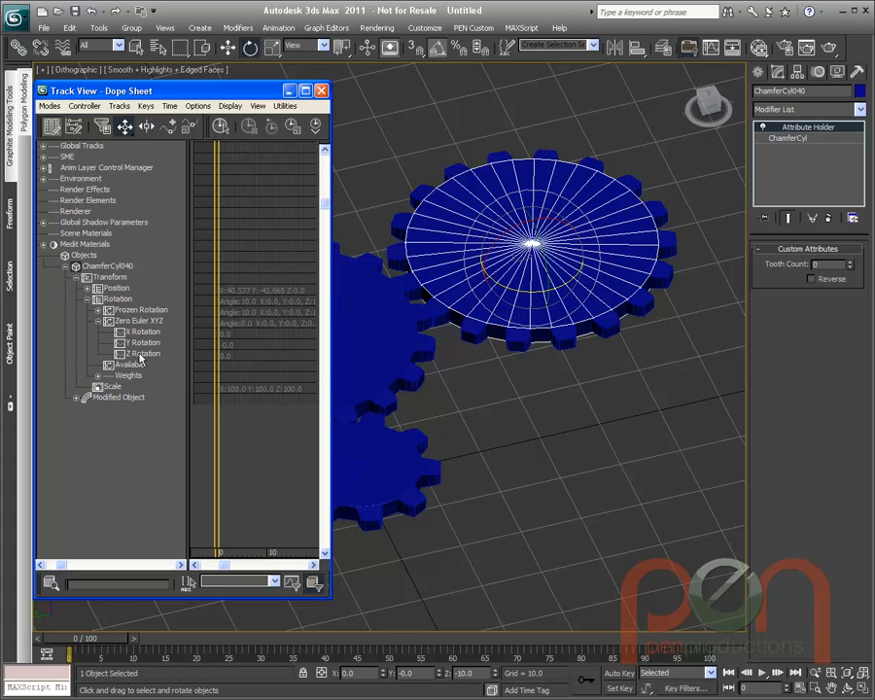
pyautogui.click(133, 356)
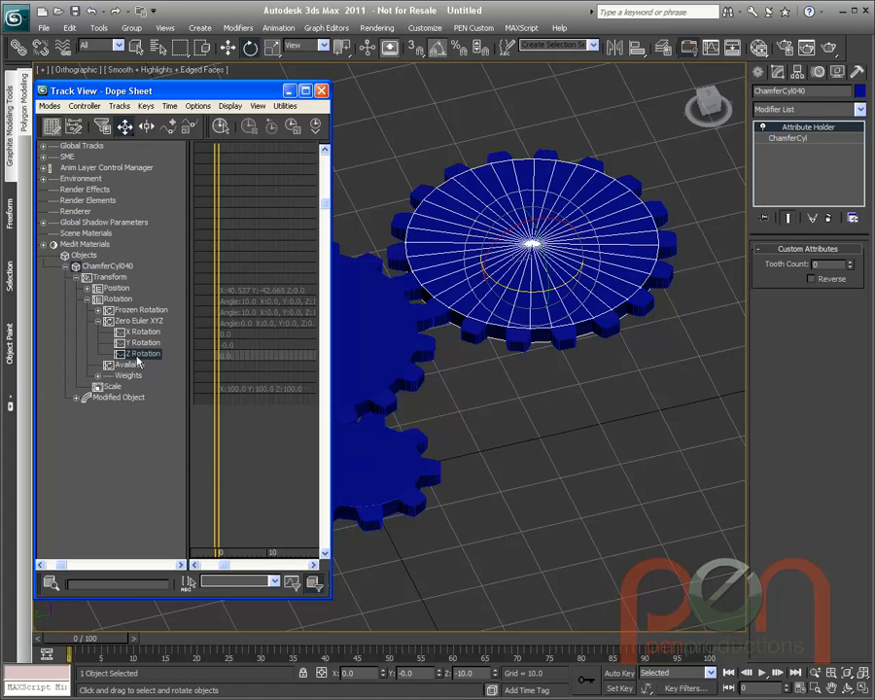
pyautogui.rightClick(139, 362)
pyautogui.click(176, 381)
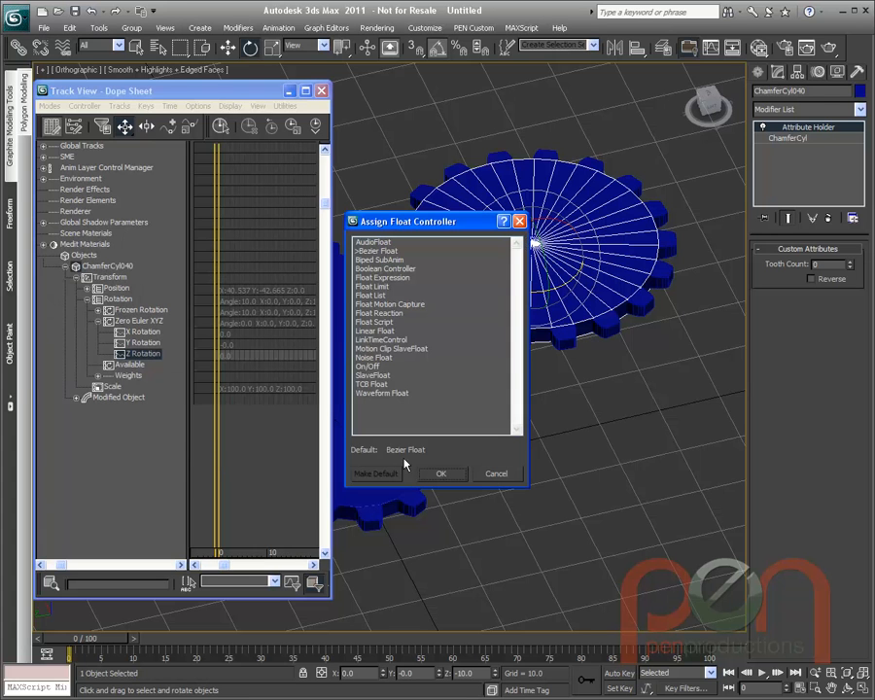
pyautogui.doubleClick(376, 322)
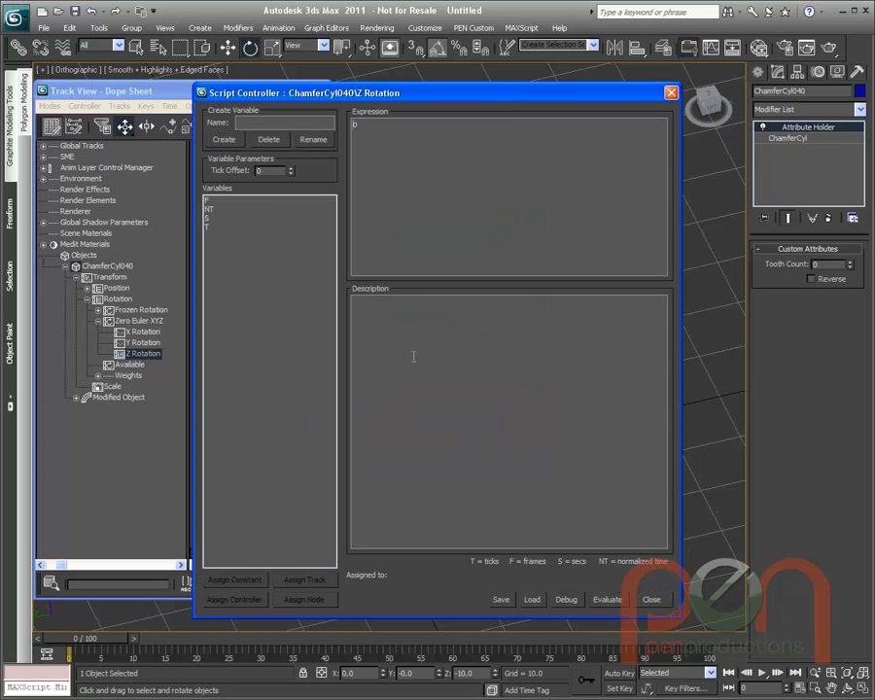
# - Create two variables named reverse and numTeeth in the Z Rotation script controller
pyautogui.moveTo(409, 94); pyautogui.dragTo(250, 94)
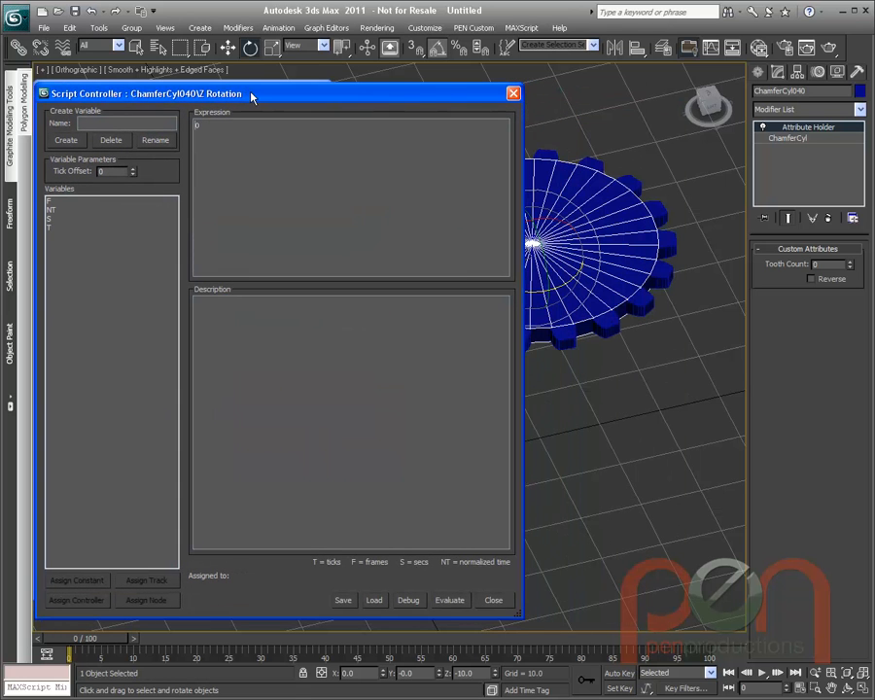
pyautogui.click(687, 277)
pyautogui.keyDown('alt'); pyautogui.moveTo(687, 277); pyautogui.dragTo(647, 265, button='middle'); pyautogui.keyUp('alt')
pyautogui.moveTo(238, 93)
pyautogui.mouseDown()
pyautogui.moveTo(222, 93)
pyautogui.moveTo(238, 93)
pyautogui.mouseUp()
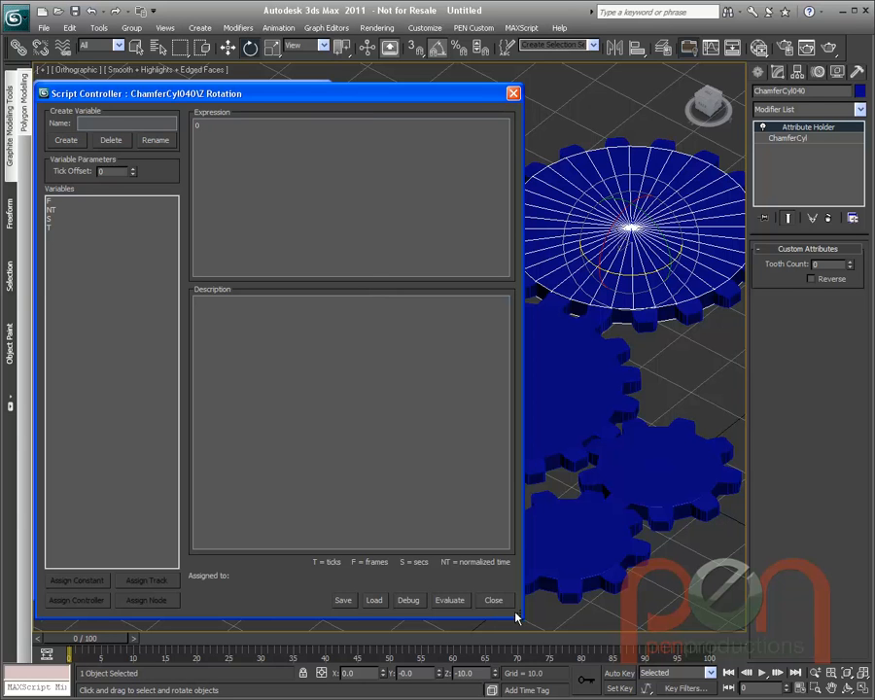
pyautogui.moveTo(518, 613); pyautogui.dragTo(522, 622)
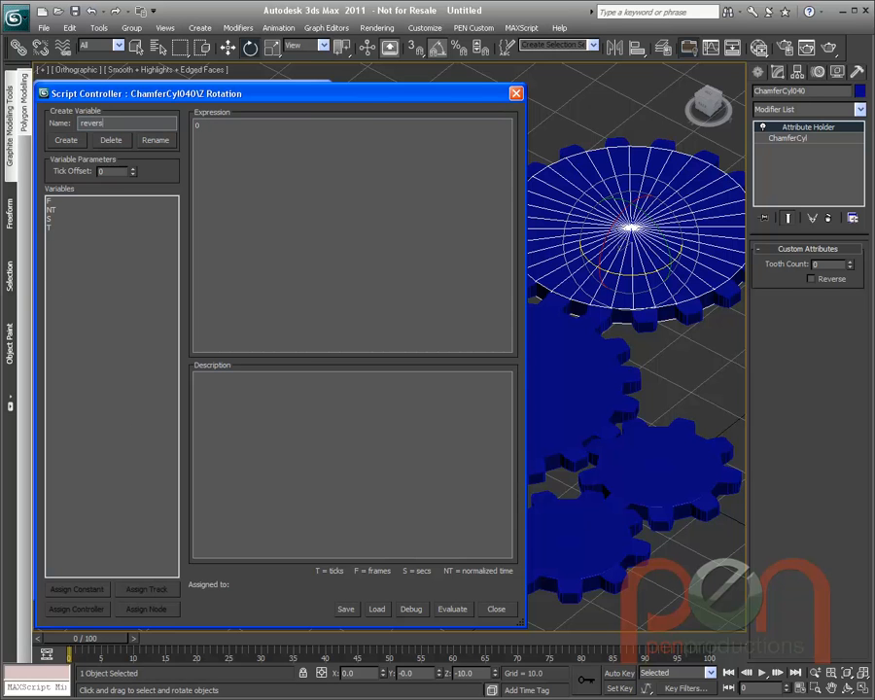
pyautogui.click(79, 138)
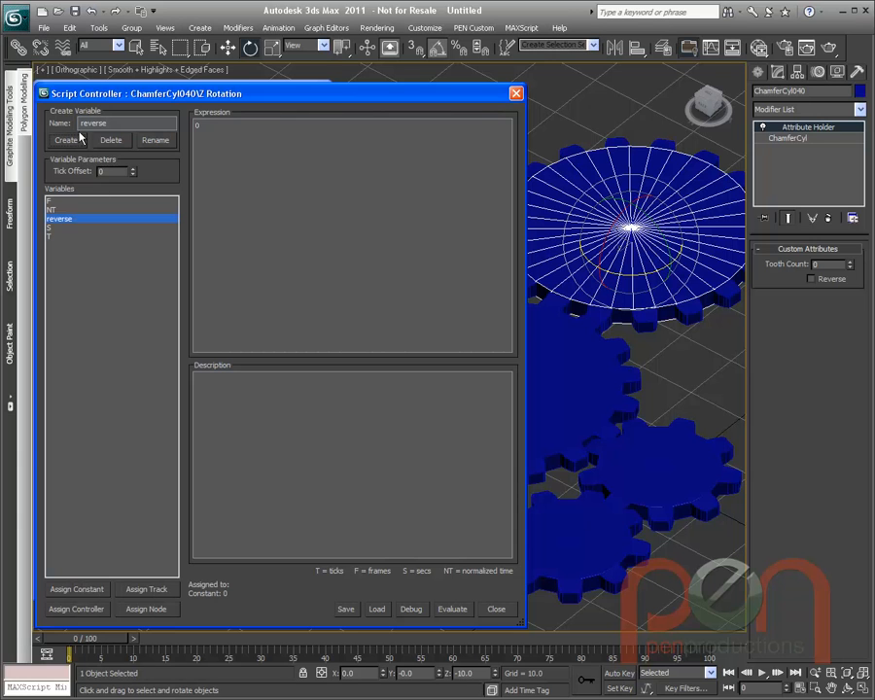
pyautogui.moveTo(113, 120); pyautogui.dragTo(57, 125)
pyautogui.write('numTeeth')
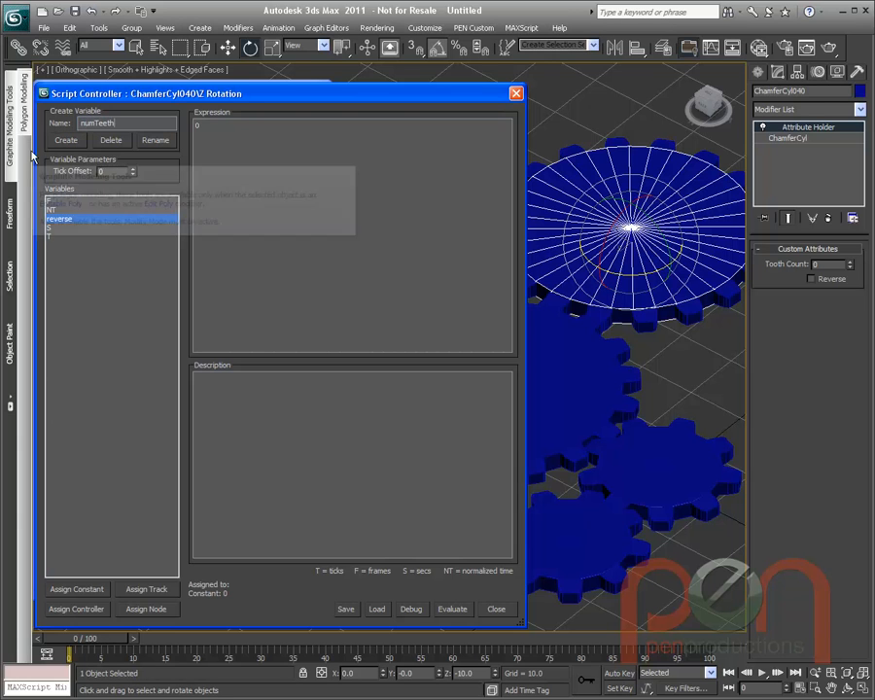
pyautogui.click(66, 140)
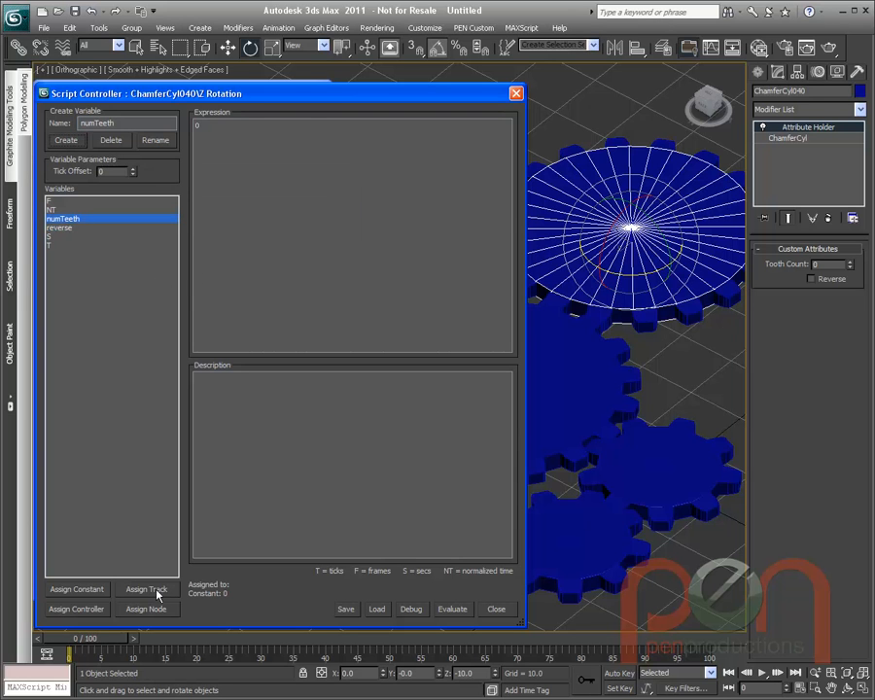
# - Set the copied large gear's Tooth Count attribute to 5
pyautogui.click(850, 265)
pyautogui.click(851, 264)
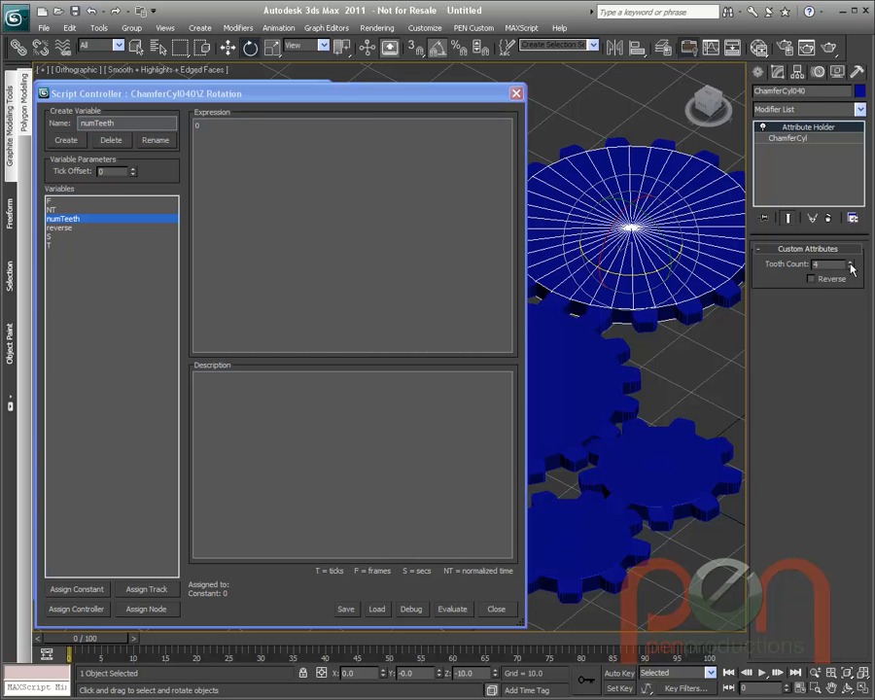
pyautogui.click(851, 264)
# - Assign the numTeeth variable to the Tooth Count track in the copied large gear's Attribute Holder custom attributes
pyautogui.click(145, 589)
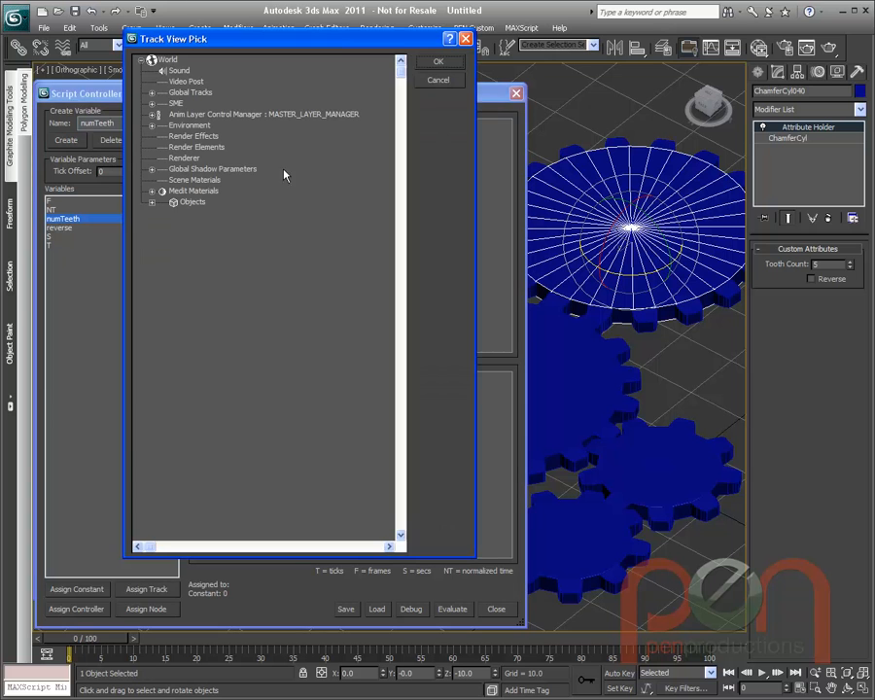
pyautogui.click(152, 201)
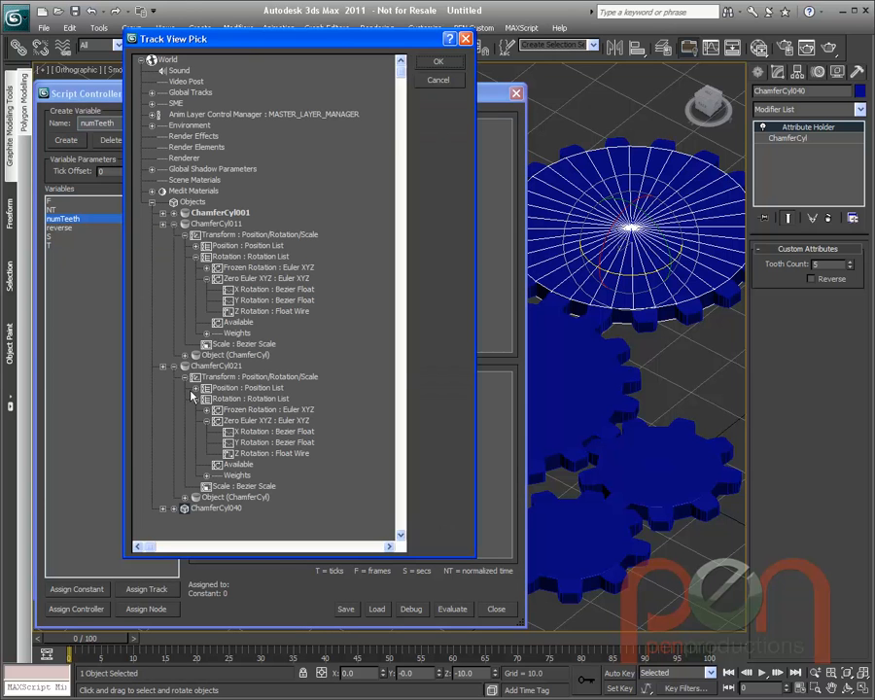
pyautogui.scroll(-2, 180, 447)
pyautogui.click(175, 444)
pyautogui.scroll(-4, 167, 389)
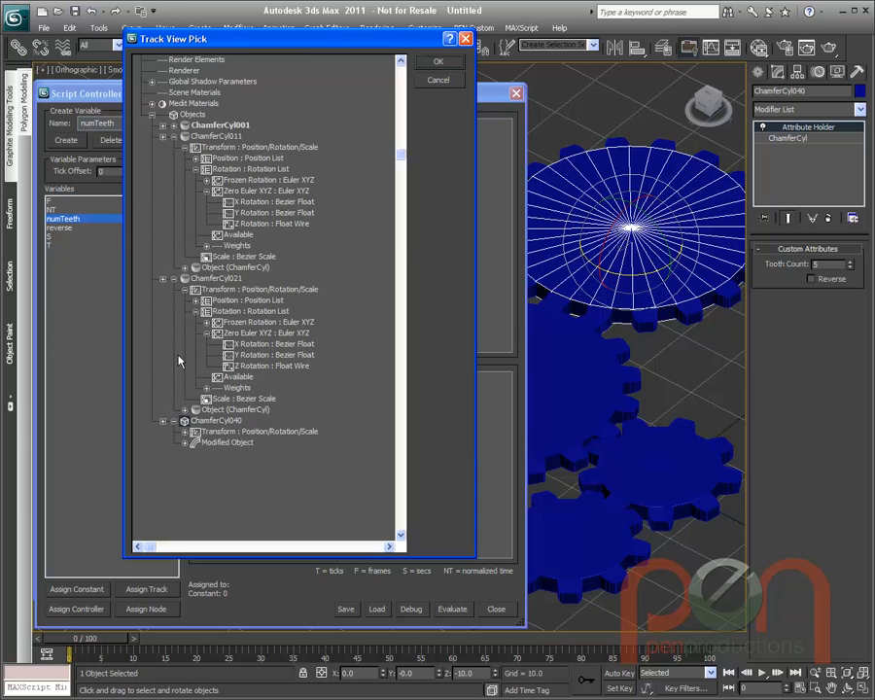
pyautogui.scroll(-1, 180, 335)
pyautogui.click(195, 325)
pyautogui.scroll(-1, 185, 321)
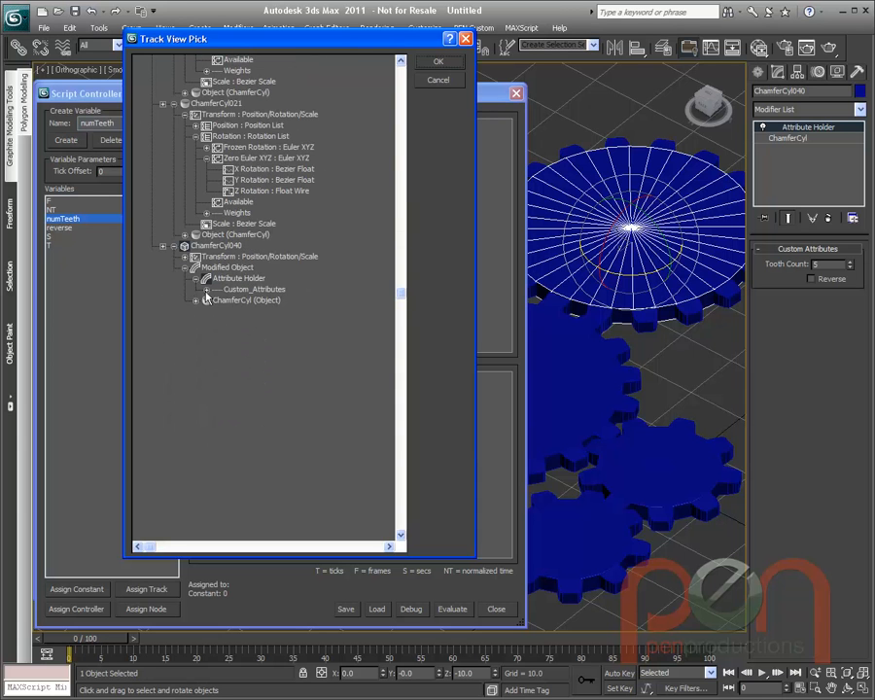
pyautogui.click(206, 288)
pyautogui.scroll(-1, 262, 277)
pyautogui.doubleClick(282, 278)
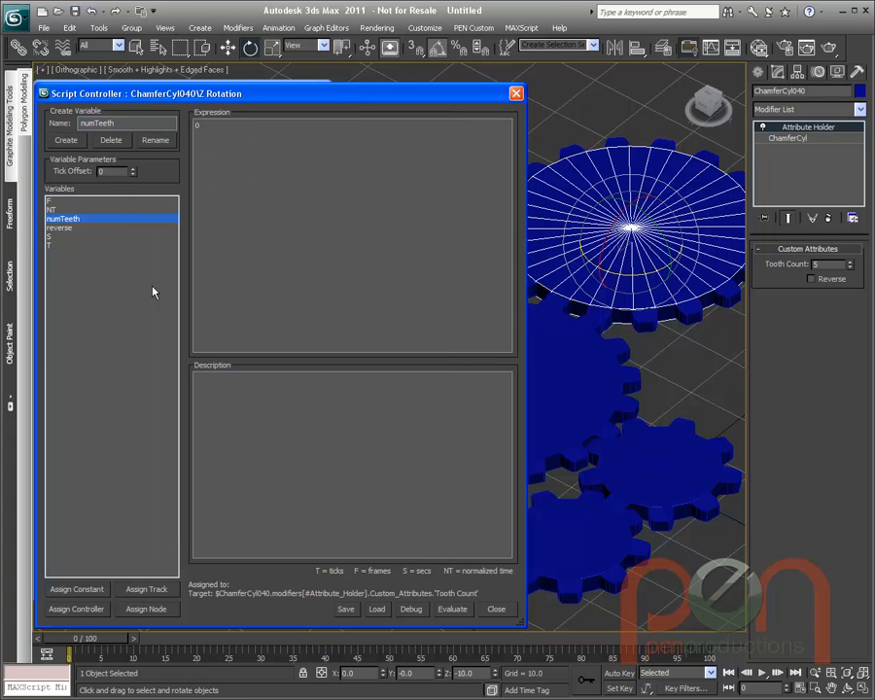
# - Assign the reverse variable to the reverse track in the copied large gear's custom attributes
pyautogui.click(63, 228)
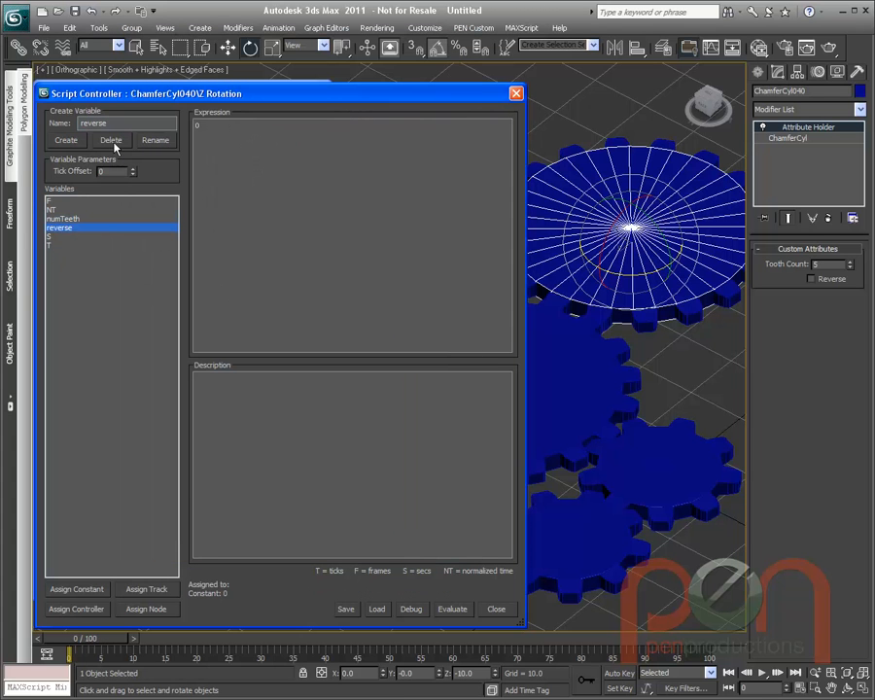
pyautogui.click(145, 589)
pyautogui.scroll(-10, 177, 445)
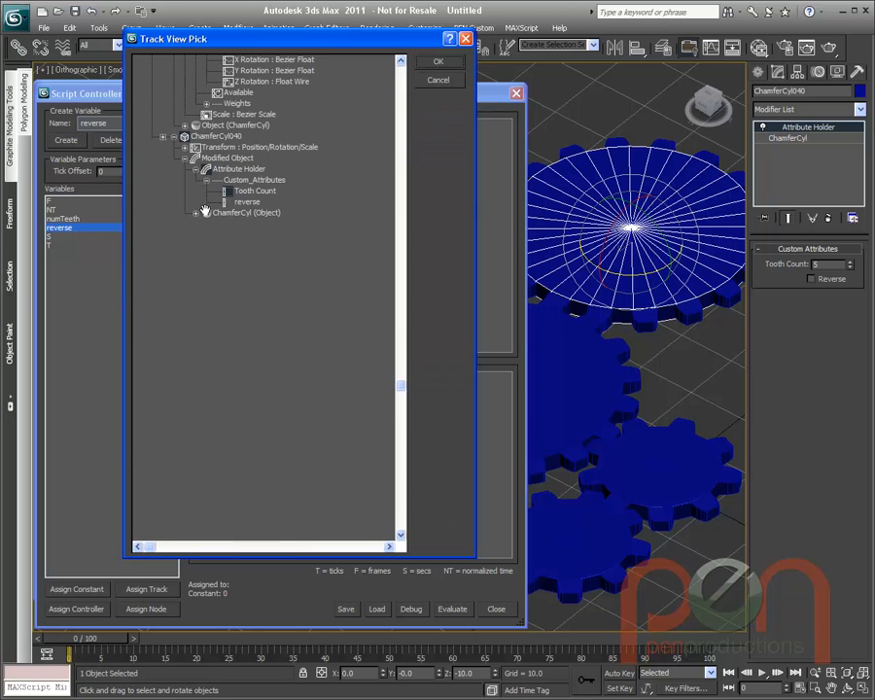
pyautogui.doubleClick(242, 199)
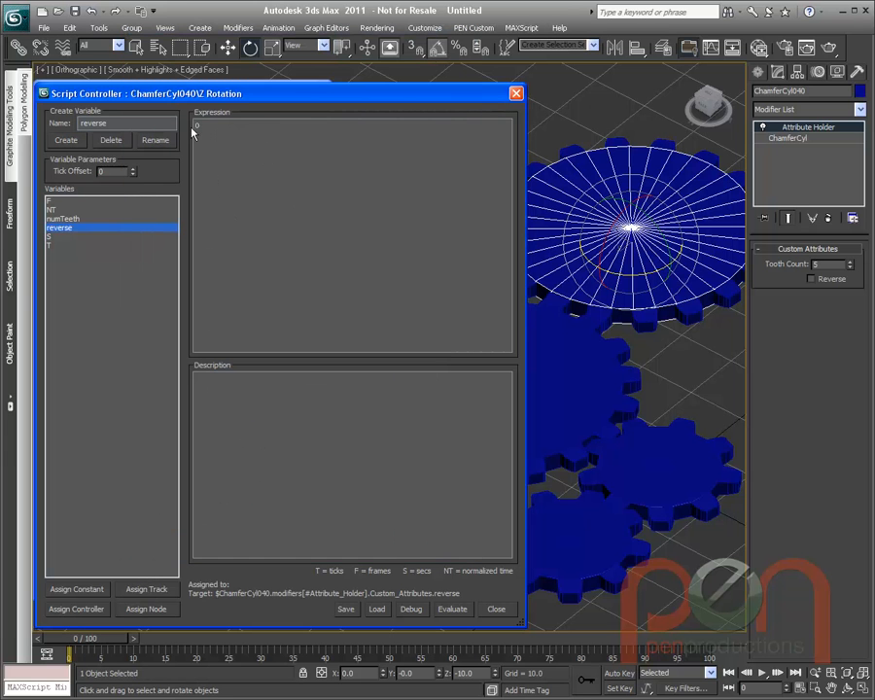
# - Print numTeeth in the Z Rotation expression and check its output in the MAXScript Listener while scrubbing the timeline
pyautogui.press('Return')
pyautogui.press('Return')
pyautogui.rightClick(37, 692)
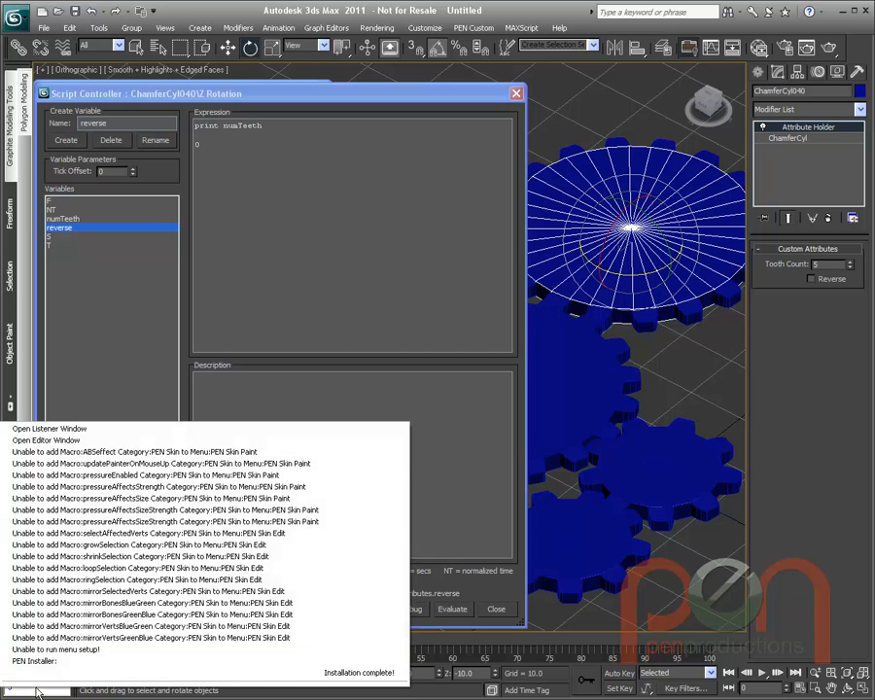
pyautogui.click(68, 430)
pyautogui.moveTo(273, 186); pyautogui.dragTo(780, 226)
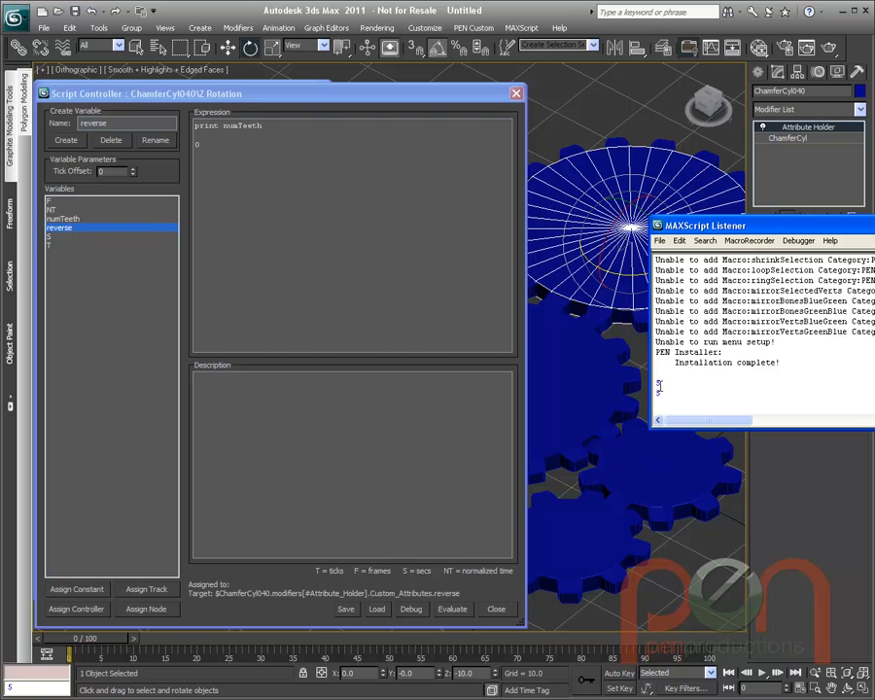
pyautogui.keyDown('ctrl'); pyautogui.scroll(4, 658, 386); pyautogui.keyUp('ctrl')
pyautogui.scroll(-2, 680, 381)
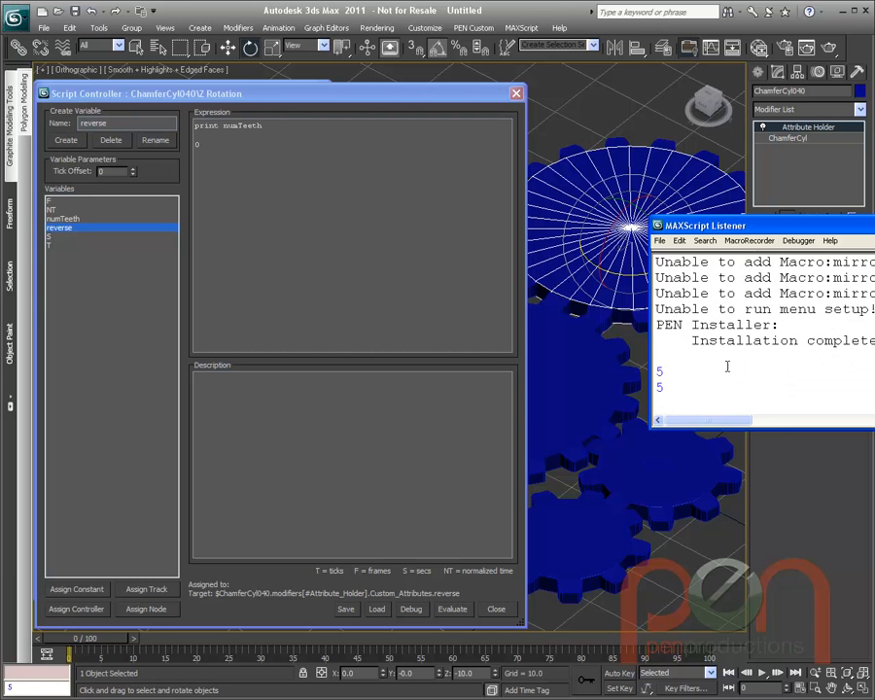
pyautogui.hotkey('ctrl', 'd')
pyautogui.moveTo(104, 644)
pyautogui.mouseDown()
pyautogui.moveTo(124, 646)
pyautogui.moveTo(107, 646)
pyautogui.mouseUp()
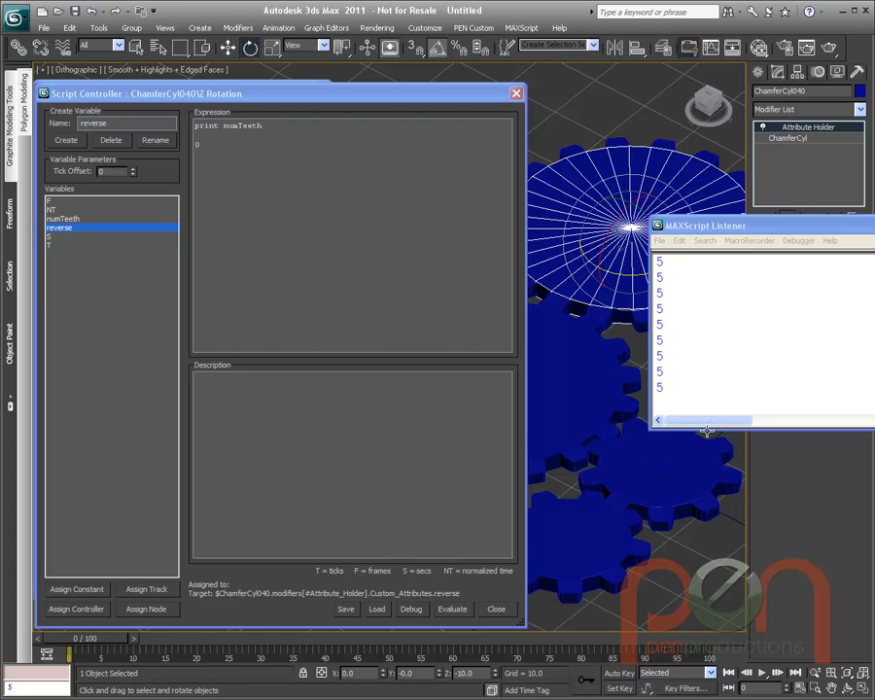
pyautogui.click(683, 394)
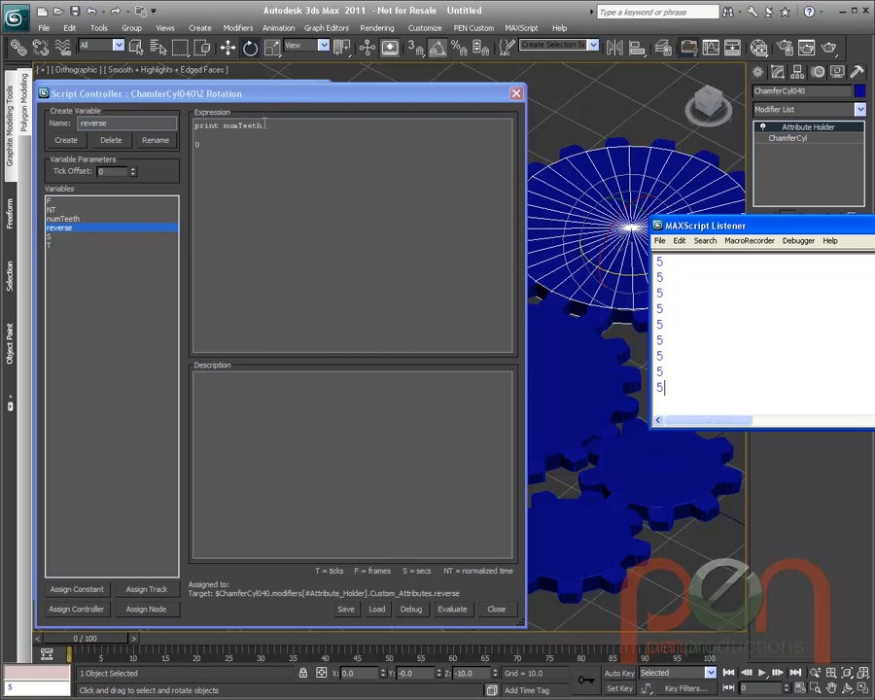
# - Change the expression to print reverse, evaluate it, and check the Listener output while scrubbing the timeline
pyautogui.doubleClick(246, 126)
pyautogui.write('reverse')
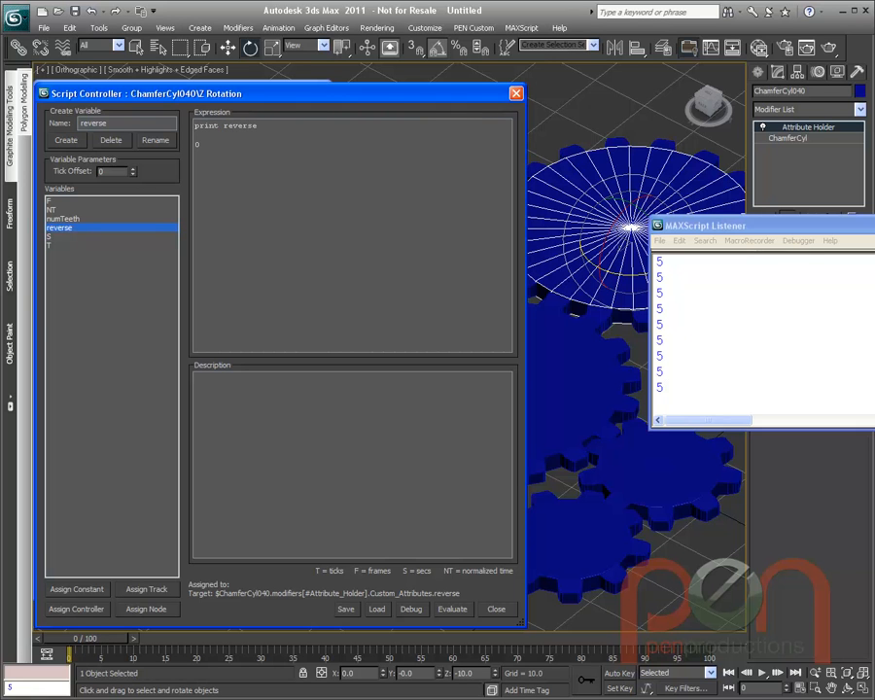
pyautogui.click(450, 611)
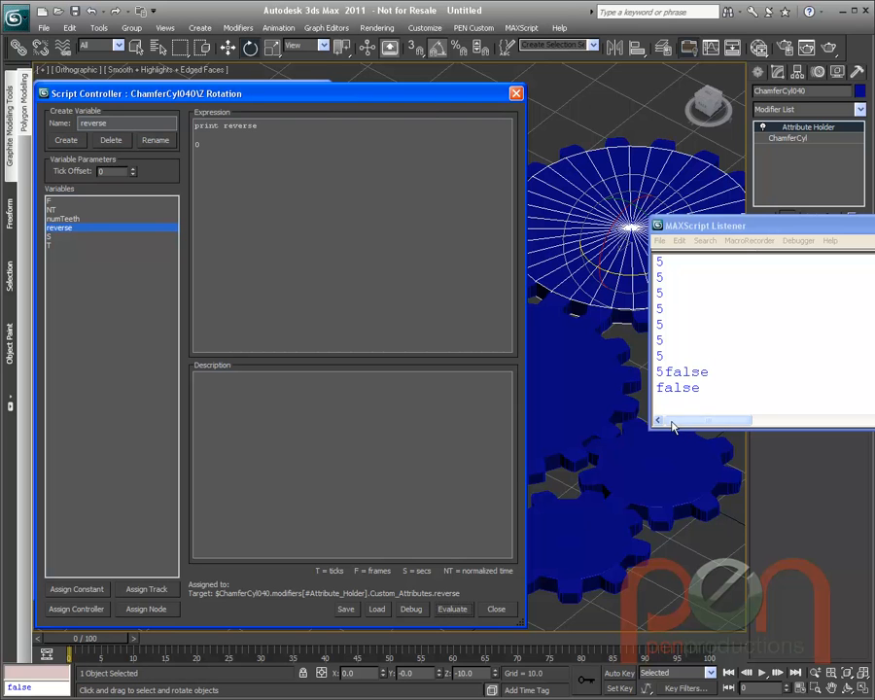
pyautogui.click(101, 642)
pyautogui.moveTo(100, 641); pyautogui.dragTo(95, 642)
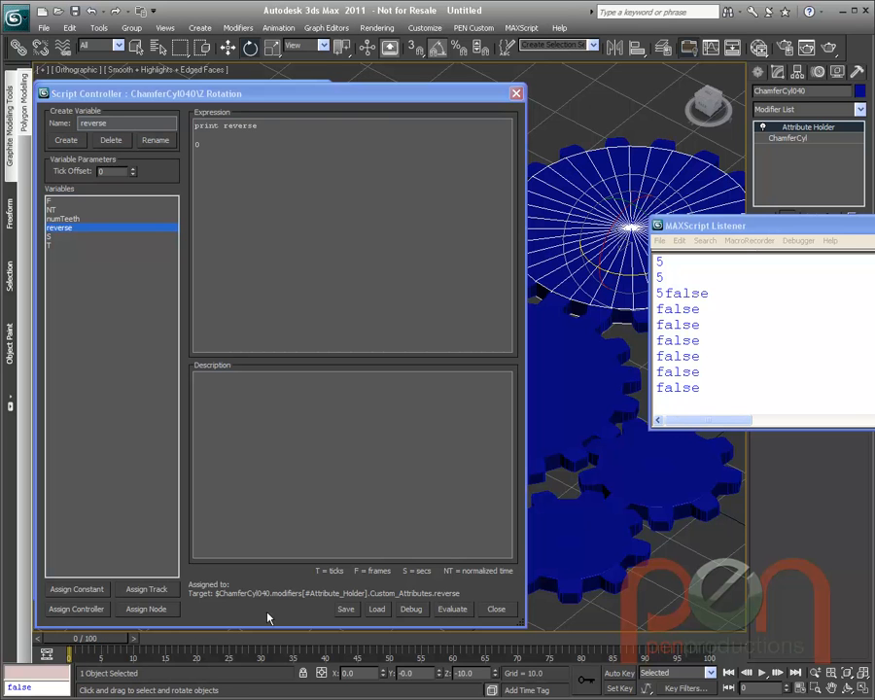
# - Turn on the large gear's Reverse attribute, check the Listener output while scrubbing, and close the MAXScript Listener
pyautogui.moveTo(843, 227); pyautogui.dragTo(668, 284)
pyautogui.click(811, 279)
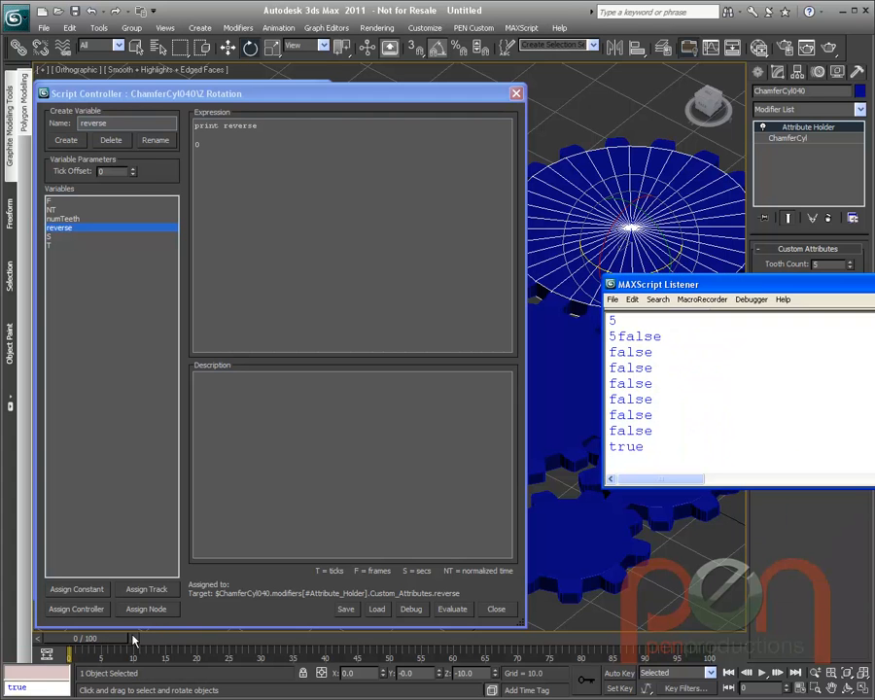
pyautogui.moveTo(113, 640); pyautogui.dragTo(83, 640)
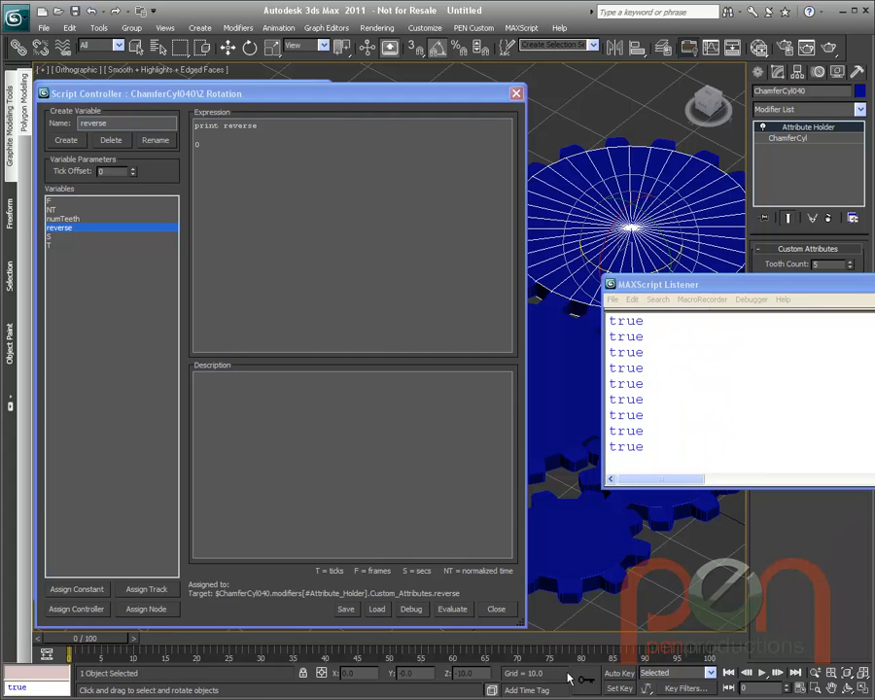
pyautogui.moveTo(822, 285); pyautogui.dragTo(831, 516)
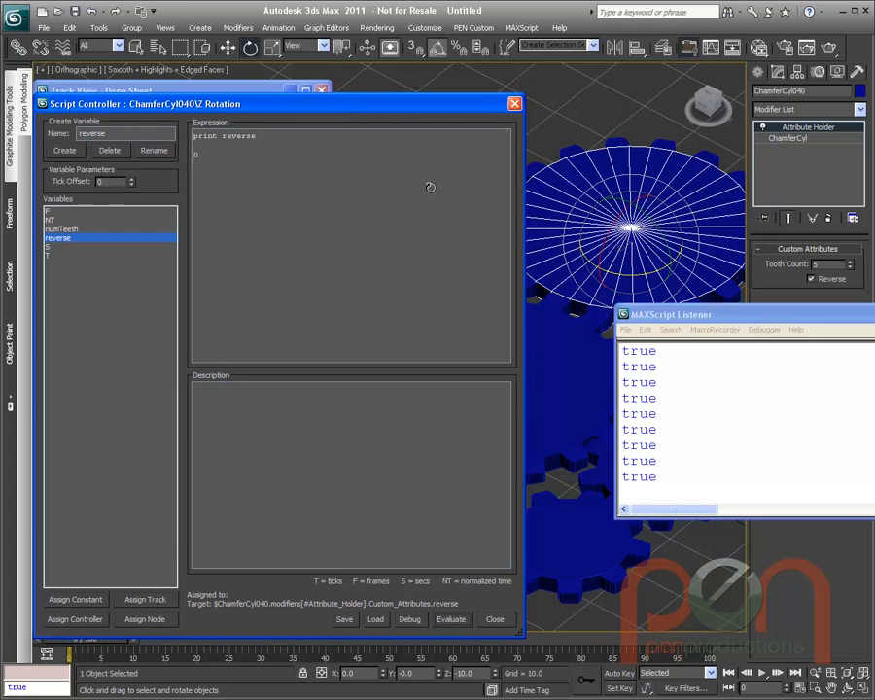
pyautogui.click(872, 314)
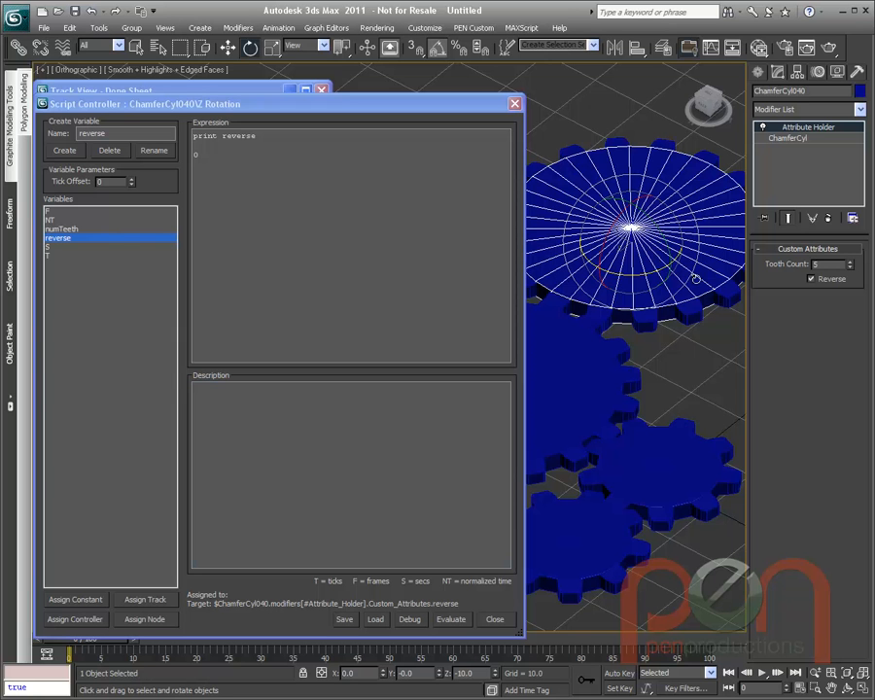
# - Compare the large gear's ChamferCyl Sides parameter with its custom attributes and set Tooth Count to 18
pyautogui.keyDown('alt'); pyautogui.moveTo(616, 185); pyautogui.dragTo(632, 312, button='middle'); pyautogui.keyUp('alt')
pyautogui.keyDown('alt'); pyautogui.moveTo(616, 322); pyautogui.dragTo(653, 234, button='middle'); pyautogui.keyUp('alt')
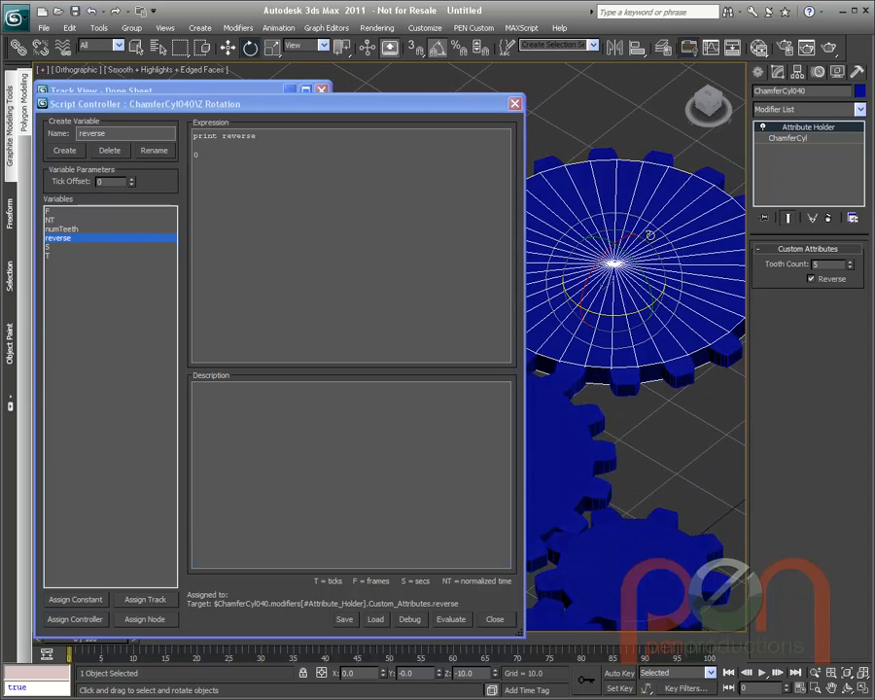
pyautogui.scroll(7, 611, 366)
pyautogui.scroll(-2, 611, 367)
pyautogui.scroll(-5, 622, 292)
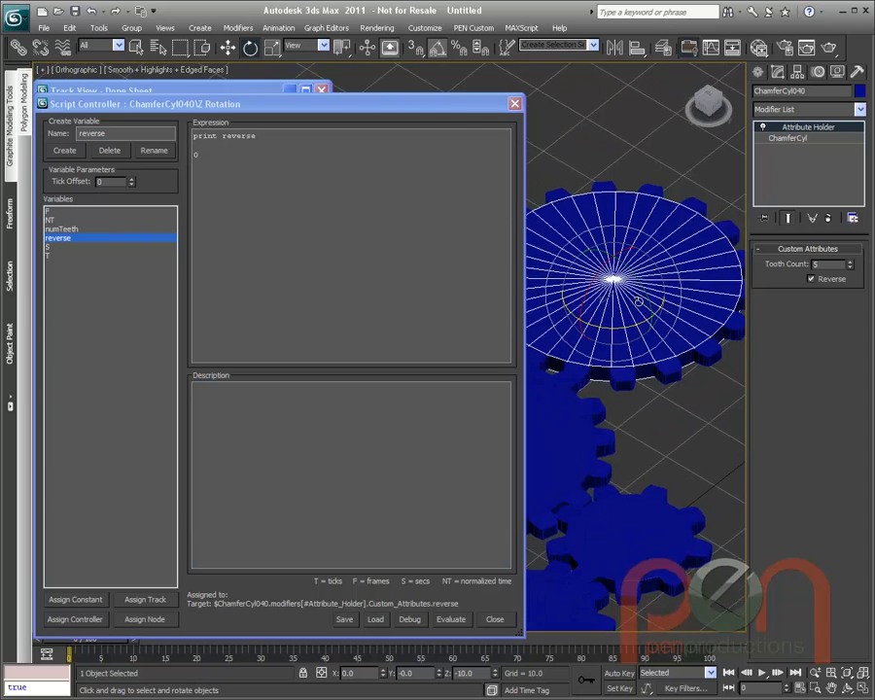
pyautogui.click(809, 138)
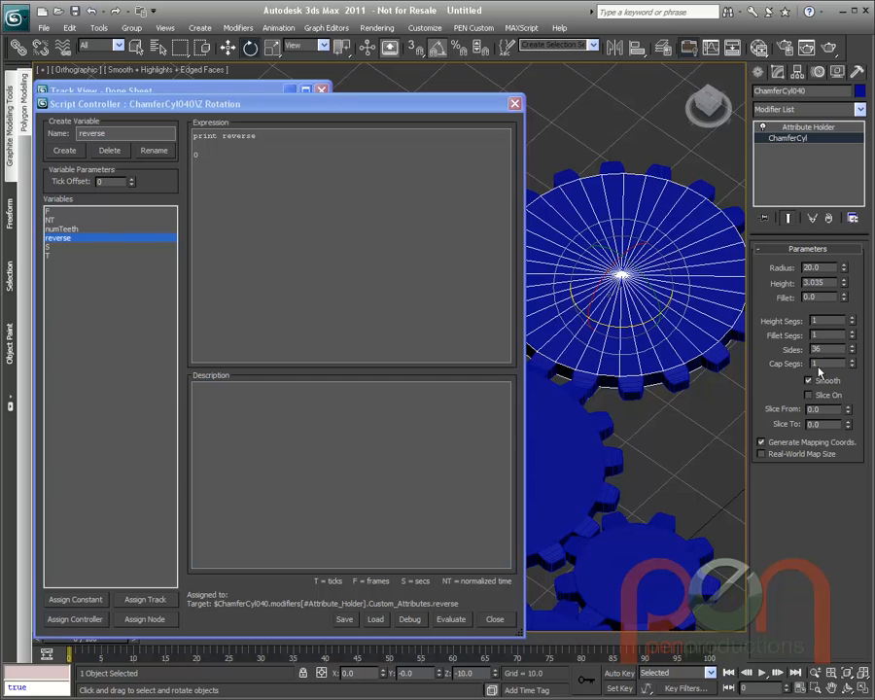
pyautogui.click(802, 132)
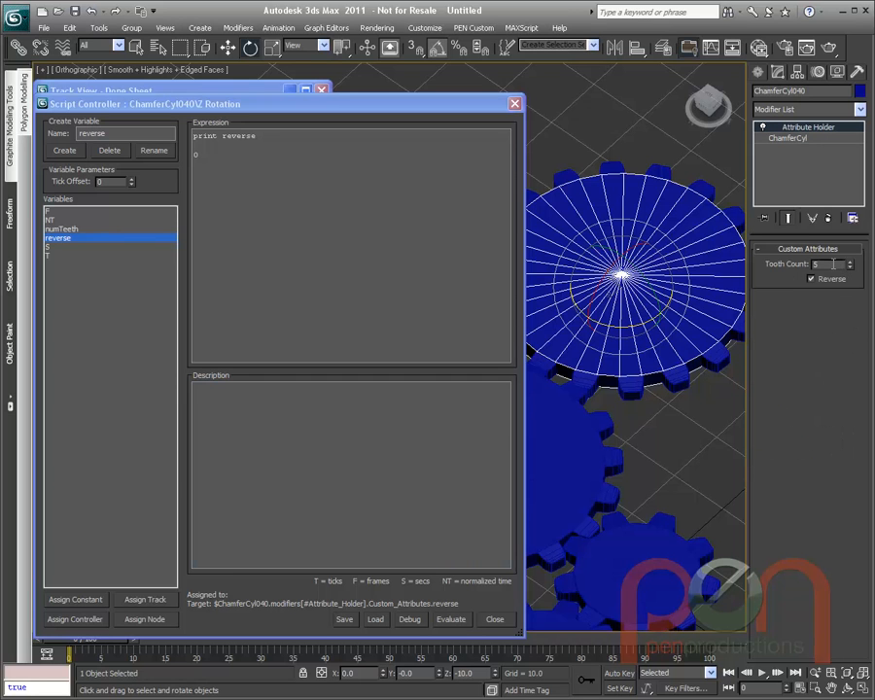
pyautogui.click(787, 138)
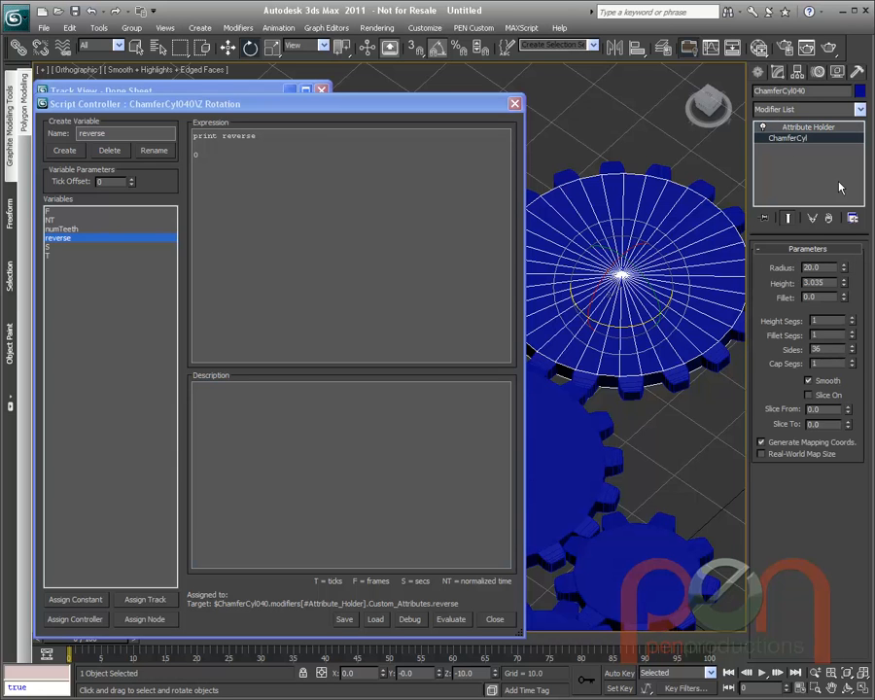
pyautogui.click(795, 128)
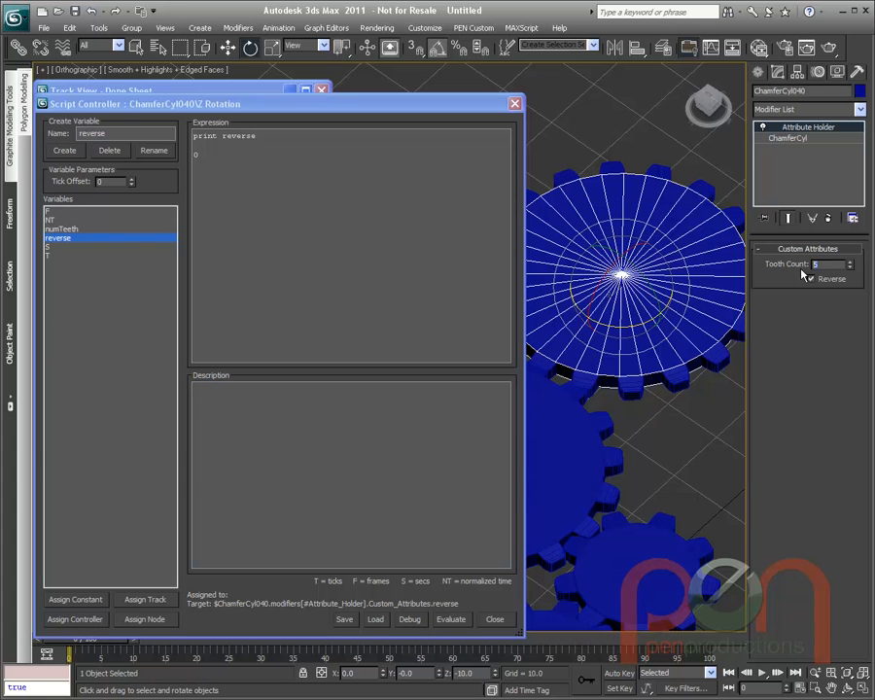
pyautogui.write('18')
pyautogui.moveTo(637, 251); pyautogui.dragTo(643, 240, button='middle')
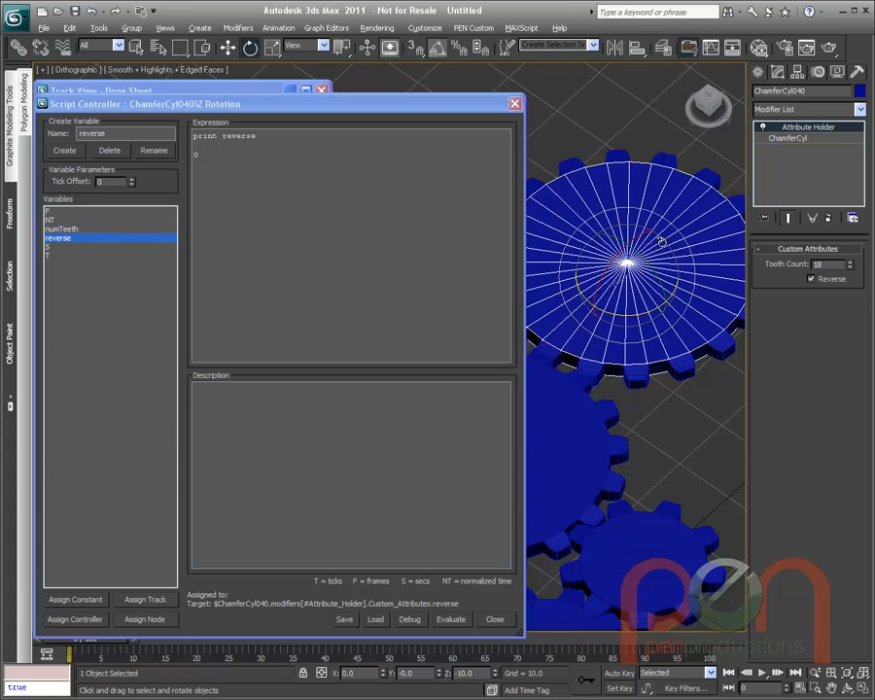
# - Open Parameter Wiring for the large gear, choosing Tooth Count as the source and expanding its ChamferCyl object parameters as the target
pyautogui.hotkey('alt', '5')
pyautogui.moveTo(650, 93); pyautogui.dragTo(352, 101)
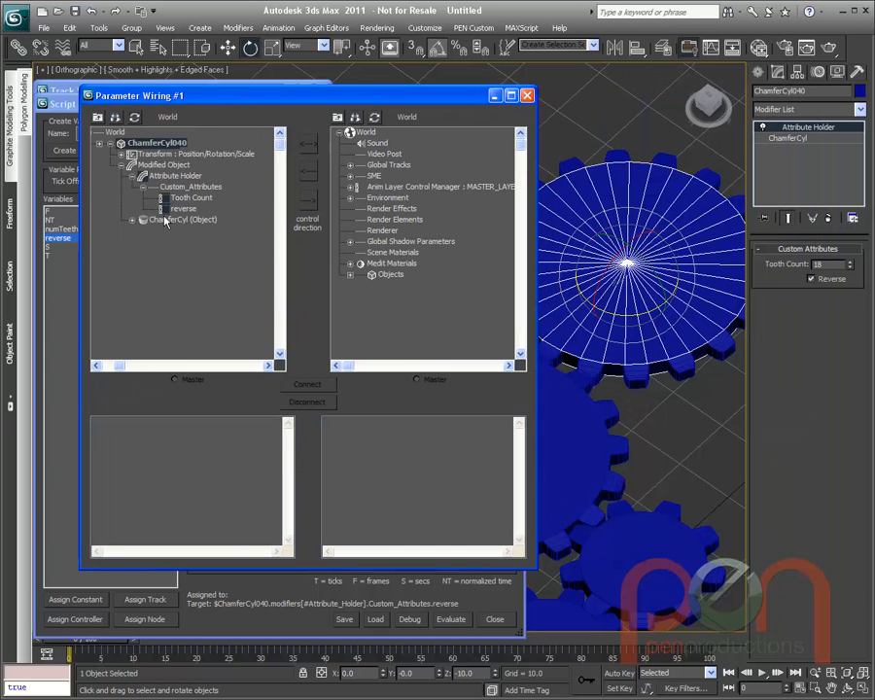
pyautogui.click(183, 199)
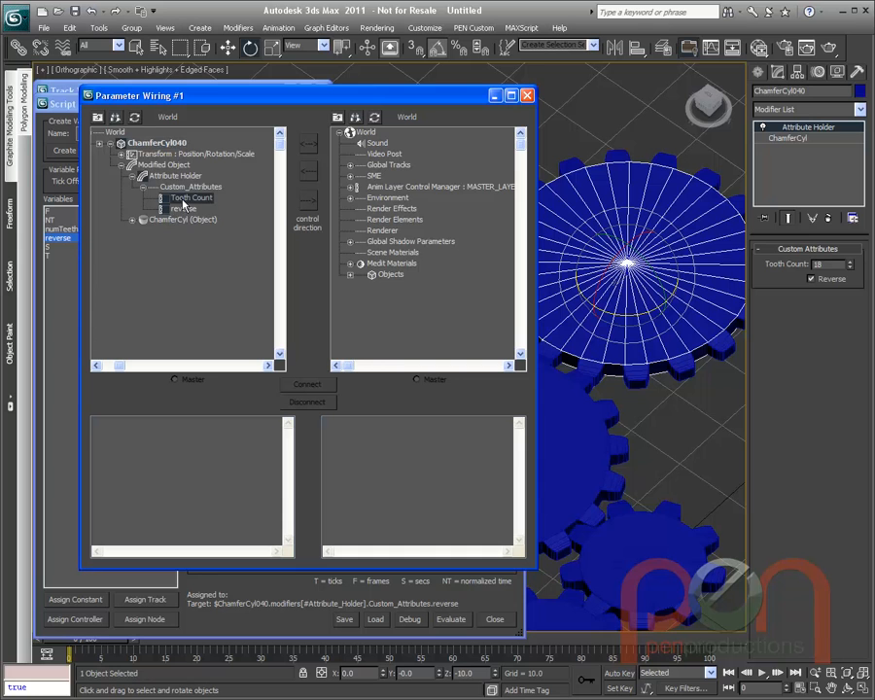
pyautogui.click(356, 117)
pyautogui.click(350, 143)
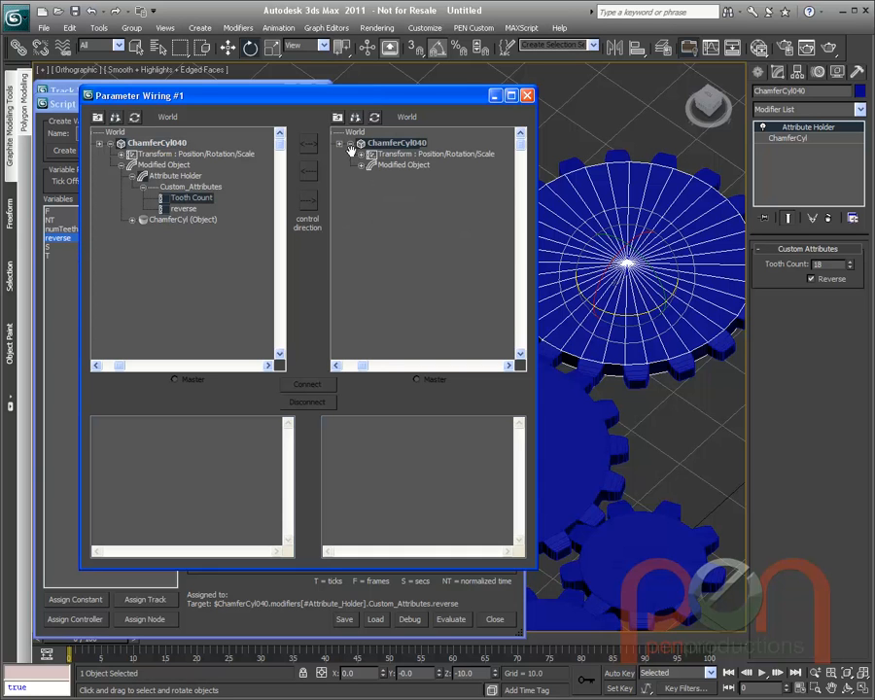
pyautogui.click(362, 165)
pyautogui.click(363, 166)
pyautogui.click(362, 165)
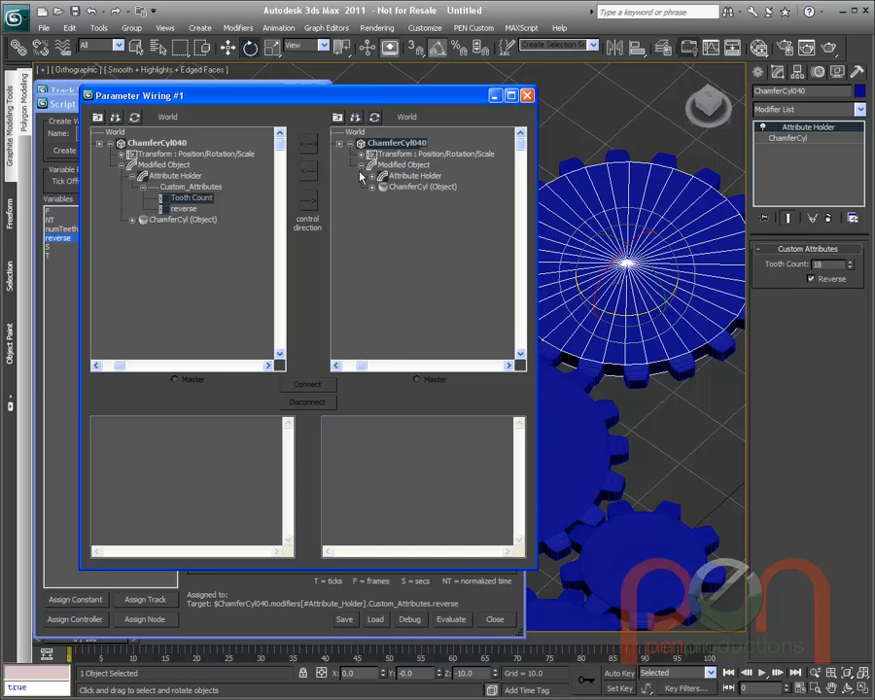
pyautogui.click(373, 186)
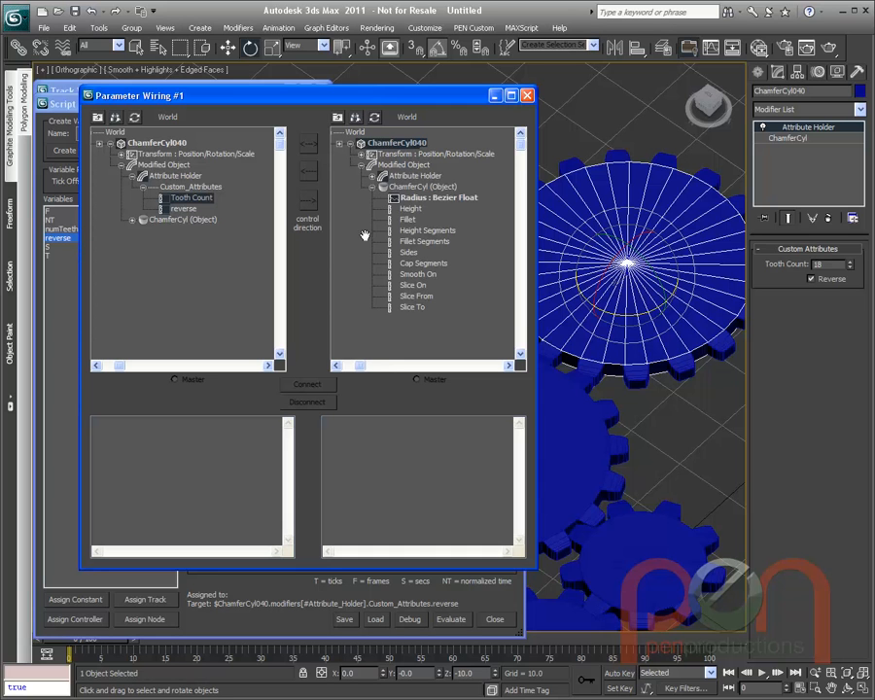
pyautogui.scroll(-1, 363, 231)
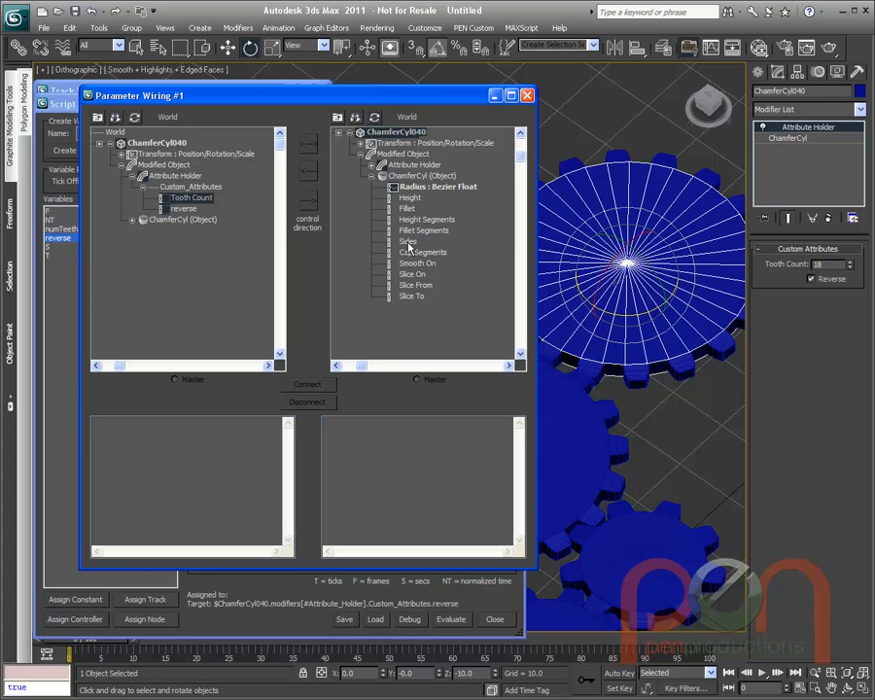
# - Wire Tooth Count one-way to the ChamferCyl Sides parameter with the expression Tooth_Count*2
pyautogui.click(789, 138)
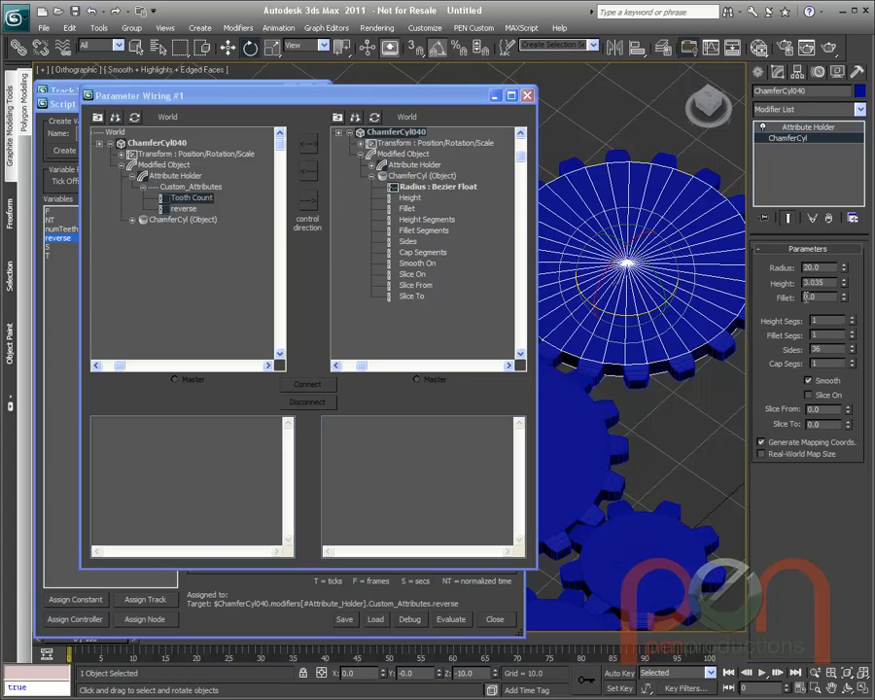
pyautogui.click(410, 243)
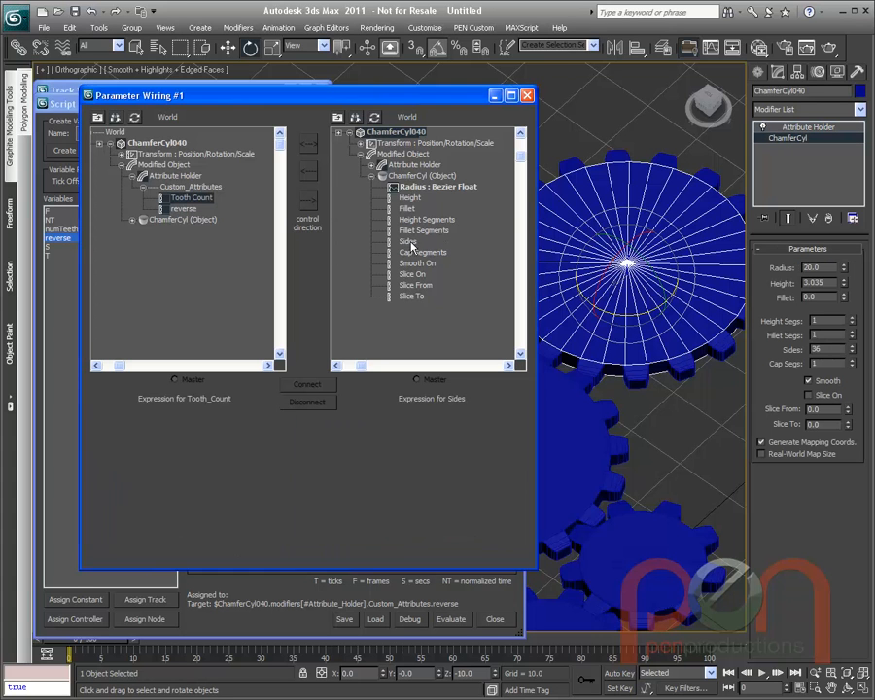
pyautogui.click(312, 204)
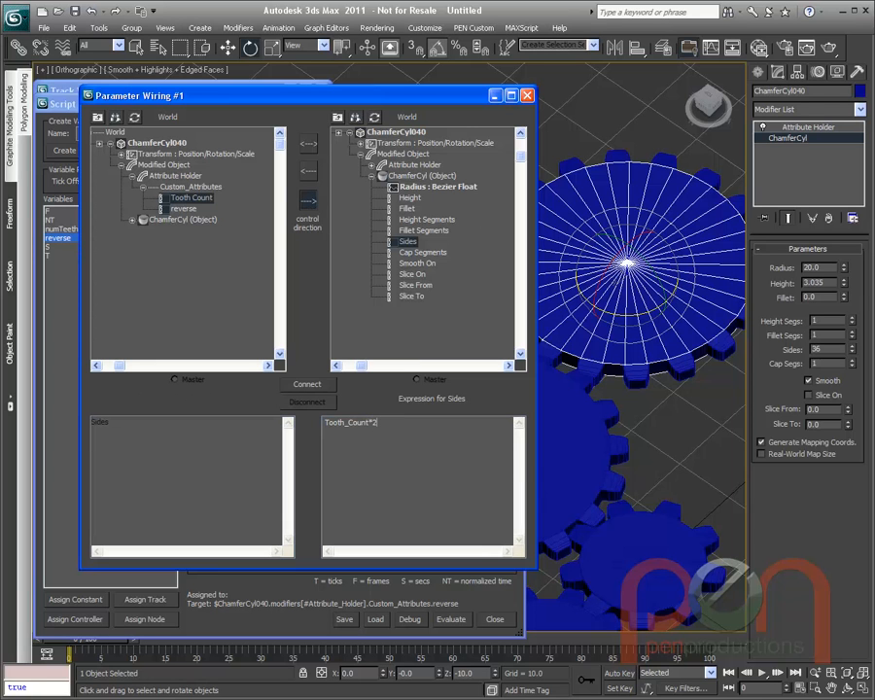
pyautogui.click(318, 386)
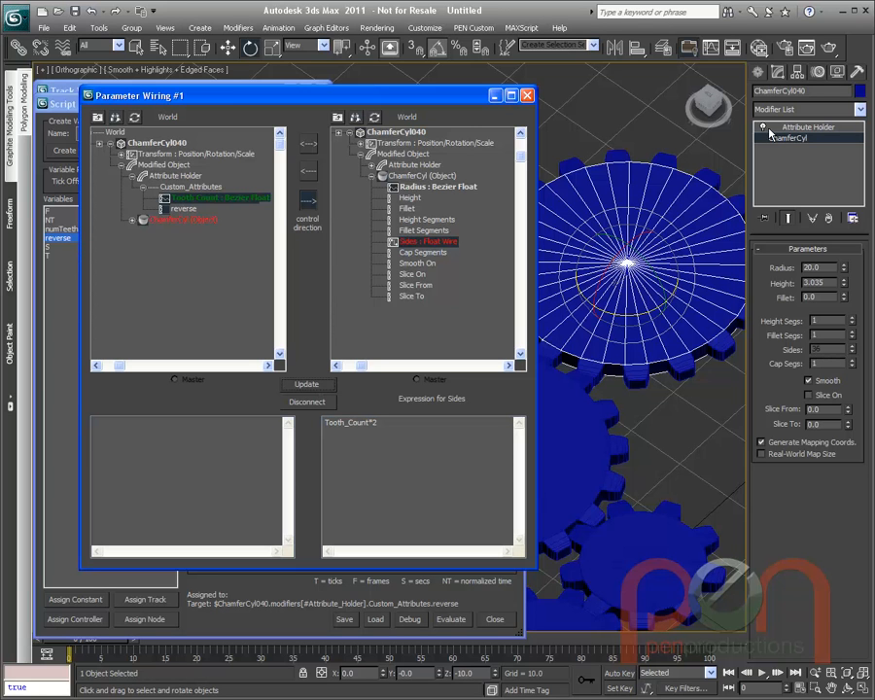
# - Test the wired Sides by varying the Tooth Count attribute, cancel the change, and close the Parameter Wiring dialog
pyautogui.click(808, 126)
pyautogui.moveTo(853, 262)
pyautogui.mouseDown()
pyautogui.moveTo(854, 246)
pyautogui.moveTo(854, 276)
pyautogui.moveTo(852, 256)
pyautogui.mouseUp()
pyautogui.rightClick(853, 257)
pyautogui.moveTo(408, 96); pyautogui.dragTo(427, 93)
pyautogui.click(547, 94)
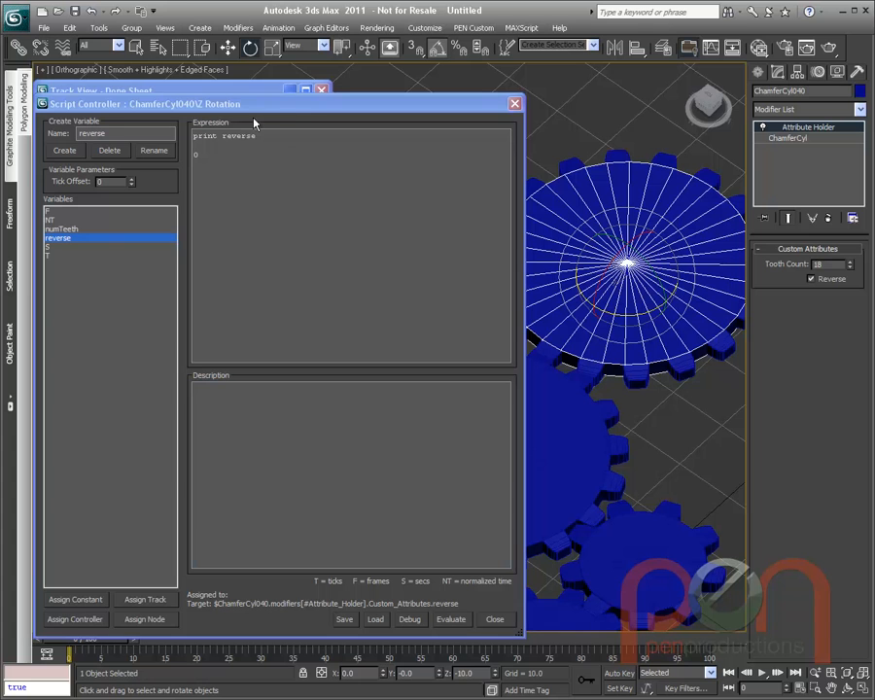
# - Create a variable named rot in the large gear's Z Rotation script controller
pyautogui.moveTo(308, 110); pyautogui.dragTo(299, 108)
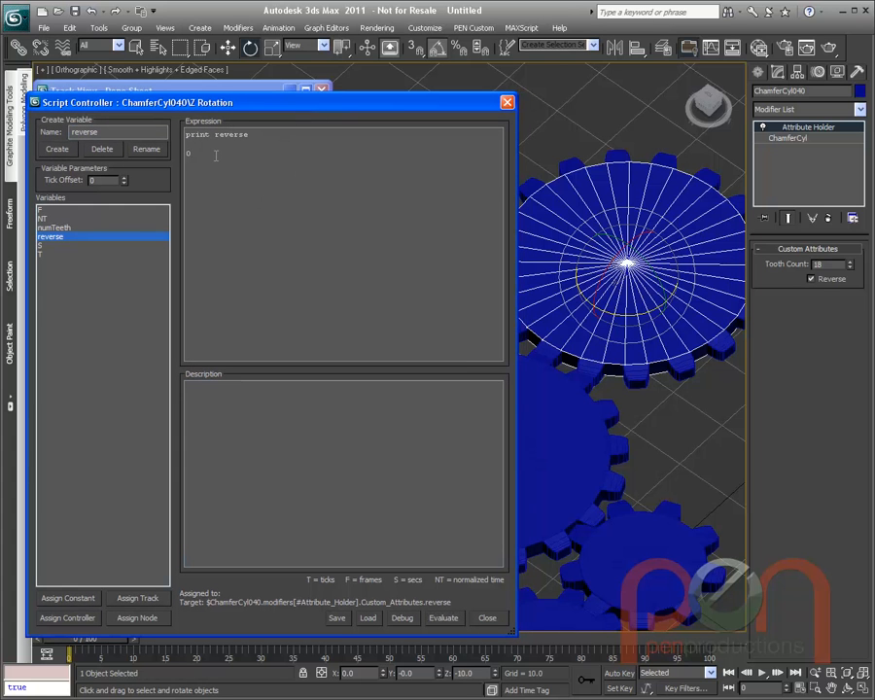
pyautogui.hotkey('shift', 'Up')
pyautogui.doubleClick(116, 129)
pyautogui.write('rot')
pyautogui.click(56, 149)
# - Select the small driving gear and test-rotate it about its axes, cancelling each rotation
pyautogui.moveTo(595, 363); pyautogui.dragTo(665, 208, button='middle')
pyautogui.click(708, 392)
pyautogui.moveTo(708, 391); pyautogui.dragTo(625, 362, button='middle')
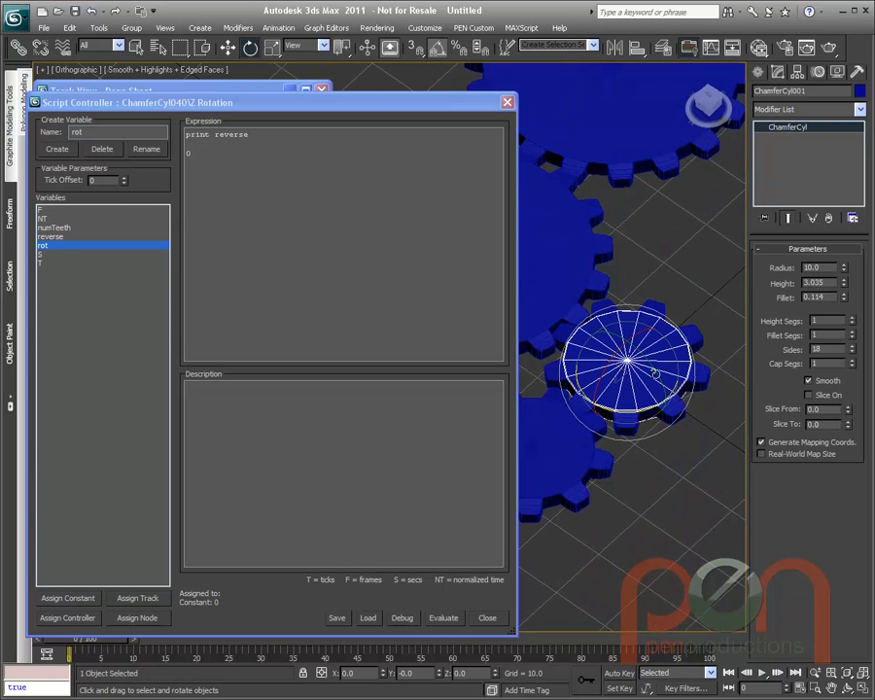
pyautogui.moveTo(641, 420)
pyautogui.mouseDown()
pyautogui.moveTo(594, 414)
pyautogui.moveTo(653, 416)
pyautogui.mouseUp()
pyautogui.rightClick(653, 416)
pyautogui.moveTo(659, 351); pyautogui.dragTo(672, 339)
pyautogui.rightClick(673, 340)
pyautogui.keyDown('alt'); pyautogui.moveTo(677, 391); pyautogui.dragTo(628, 402, button='middle'); pyautogui.keyUp('alt')
pyautogui.moveTo(629, 409); pyautogui.dragTo(641, 406)
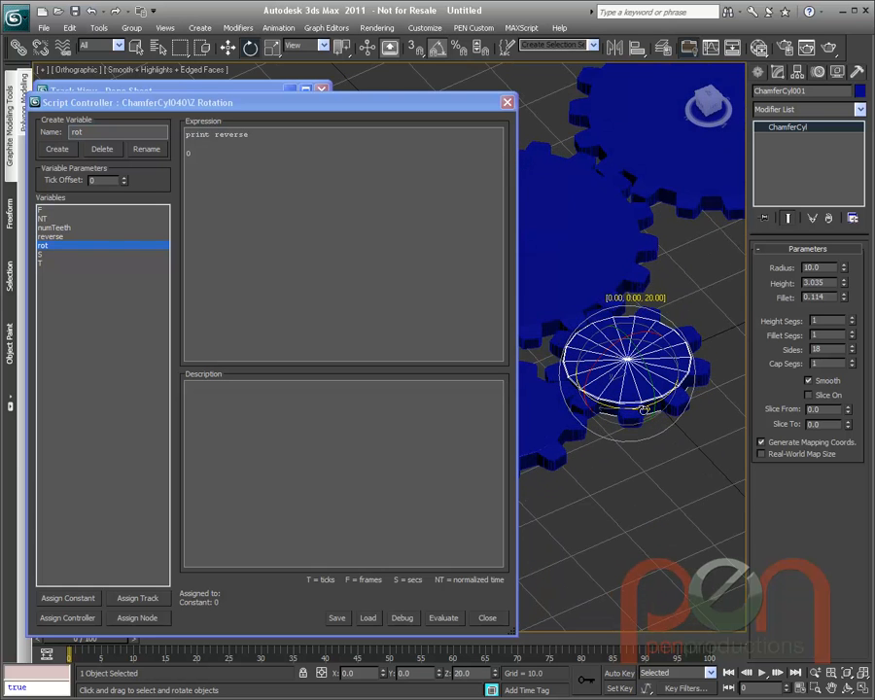
pyautogui.rightClick(640, 406)
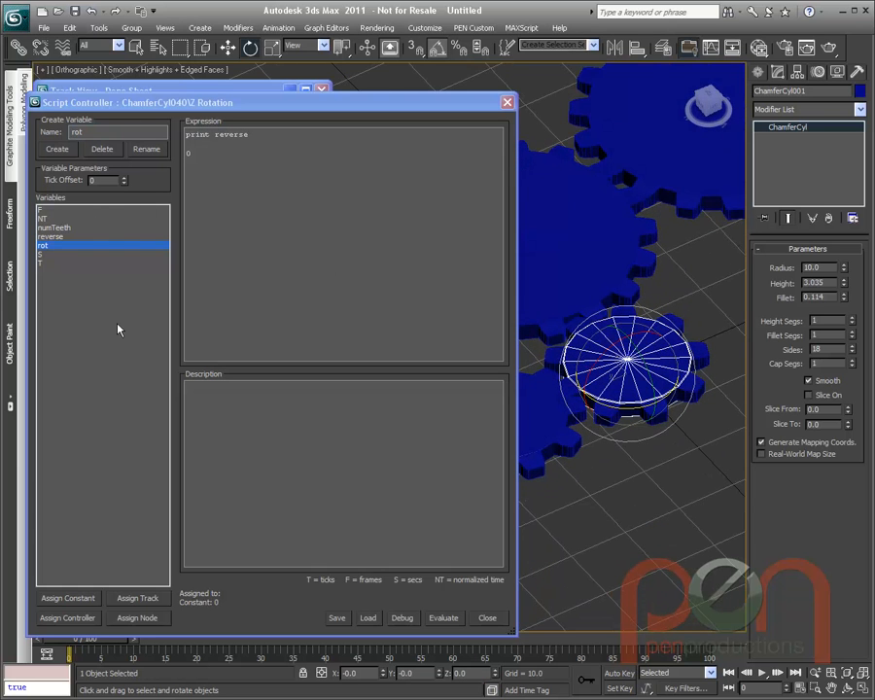
# - Assign the rot variable to the Zero Euler XYZ Z Rotation track of ChamferCyl001, the small driving gear
pyautogui.click(142, 599)
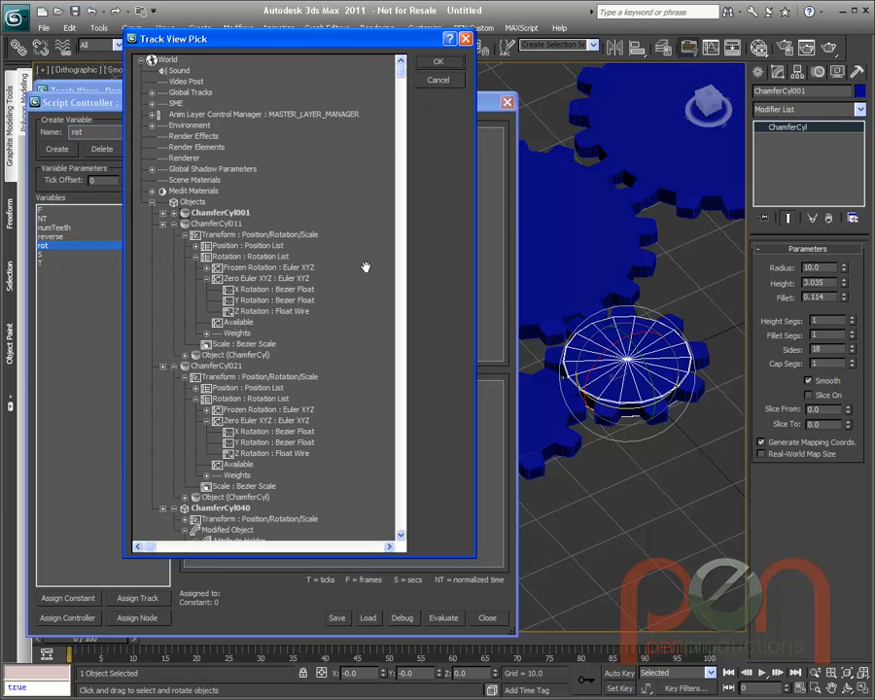
pyautogui.scroll(-2, 354, 215)
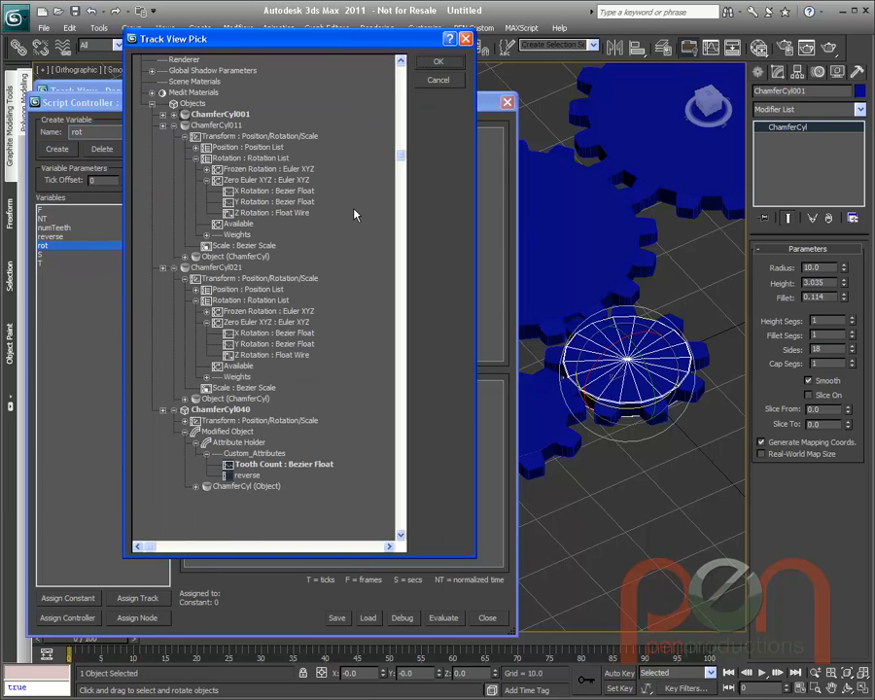
pyautogui.click(173, 113)
pyautogui.click(185, 126)
pyautogui.click(196, 147)
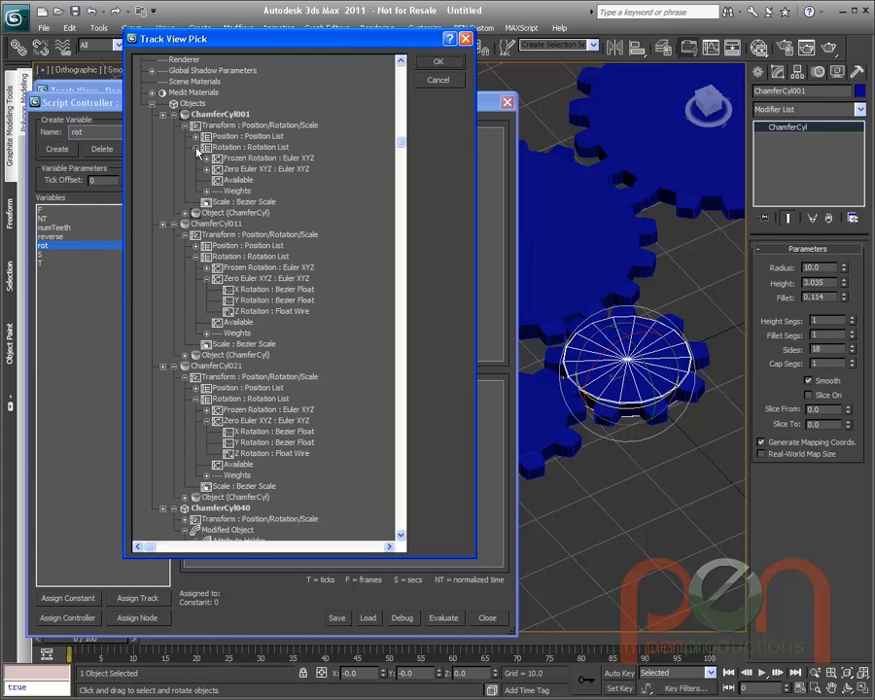
pyautogui.click(217, 168)
pyautogui.click(255, 203)
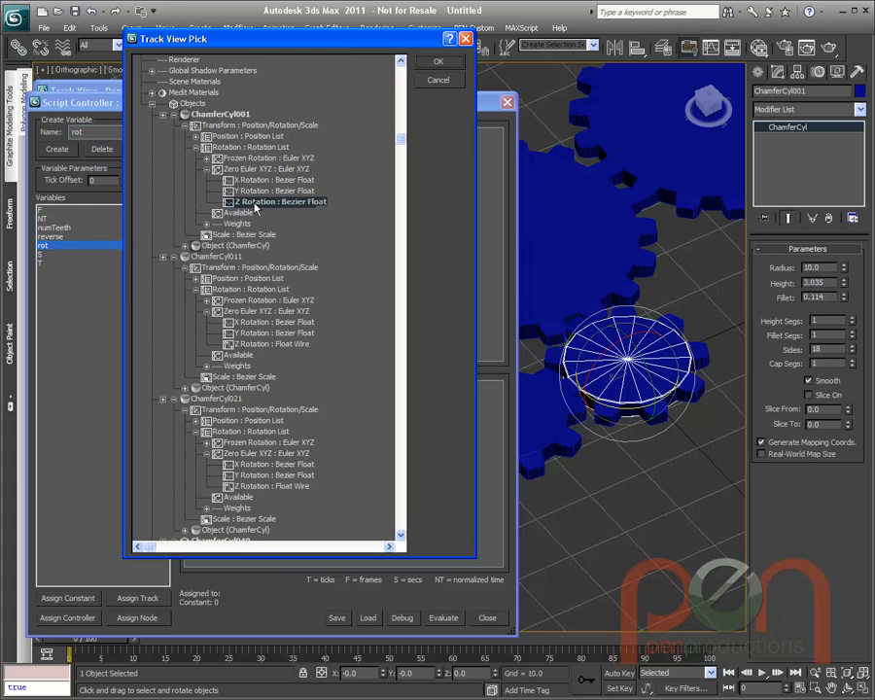
pyautogui.click(435, 61)
# - Change the print line of the expression to print rot, evaluate it, and open the MAXScript Listener
pyautogui.doubleClick(236, 134)
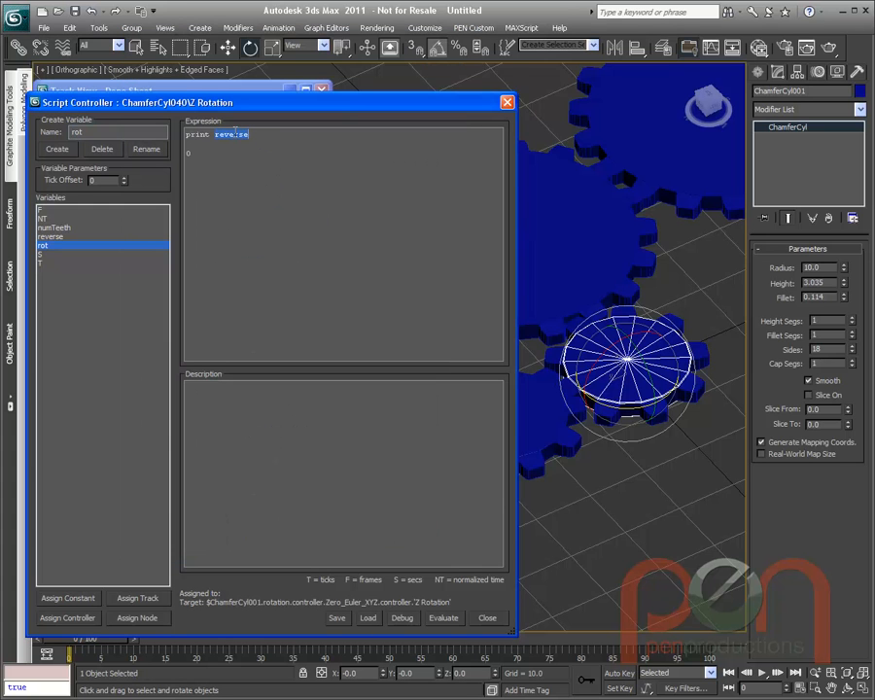
pyautogui.write('r')
pyautogui.click(442, 617)
pyautogui.rightClick(44, 679)
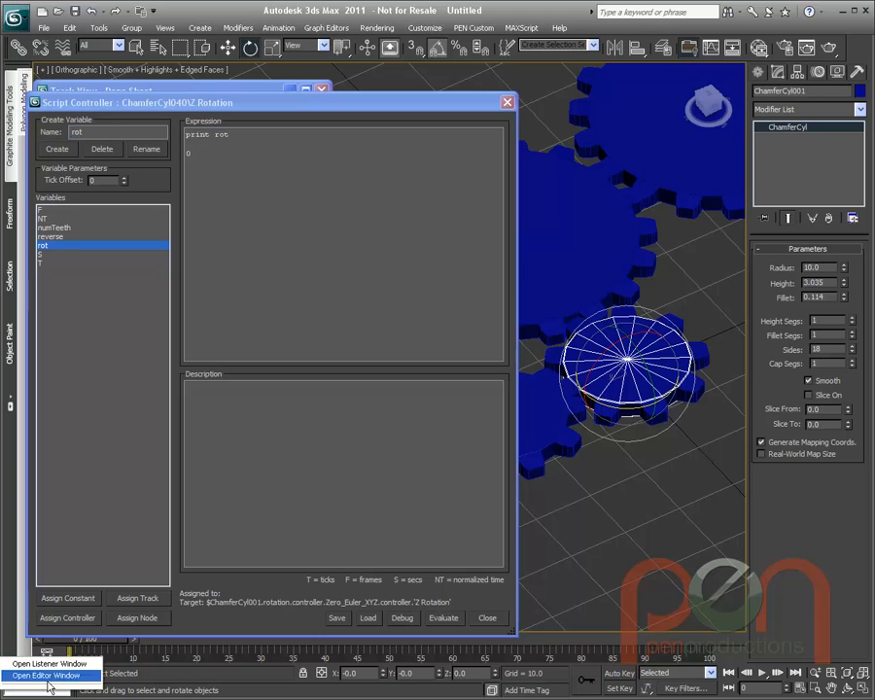
pyautogui.click(51, 663)
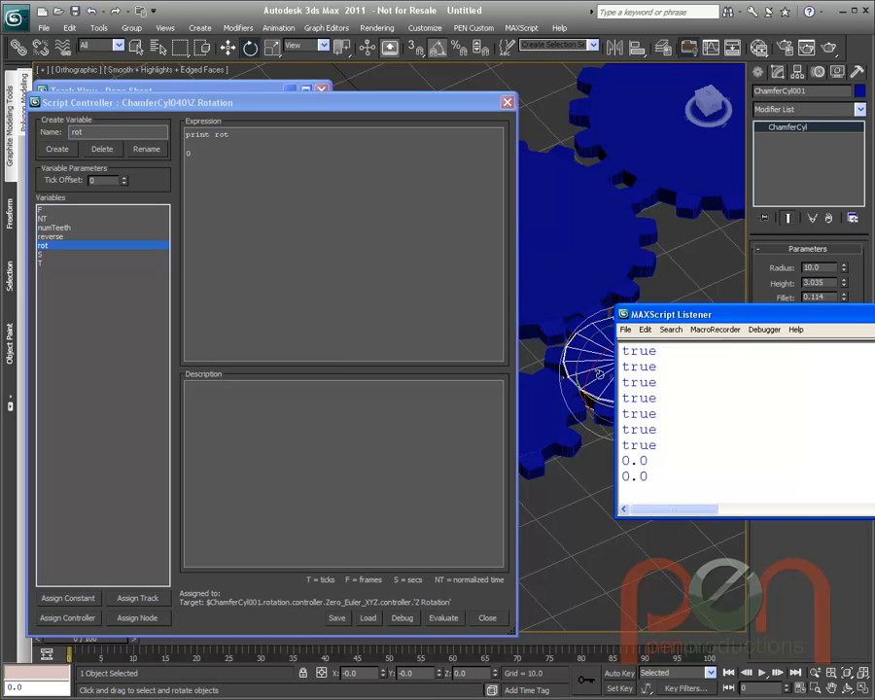
# - Test-rotate the small gear about Z to watch the printed rot values in the Listener, cancelling each rotation
pyautogui.moveTo(602, 402); pyautogui.dragTo(582, 401)
pyautogui.rightClick(583, 402)
pyautogui.moveTo(687, 314); pyautogui.dragTo(788, 306)
pyautogui.moveTo(614, 402); pyautogui.dragTo(603, 401)
pyautogui.rightClick(603, 401)
# - Make the expression return rot instead of 0, evaluate it, and test-rotate the small gear, cancelling the rotation
pyautogui.doubleClick(190, 156)
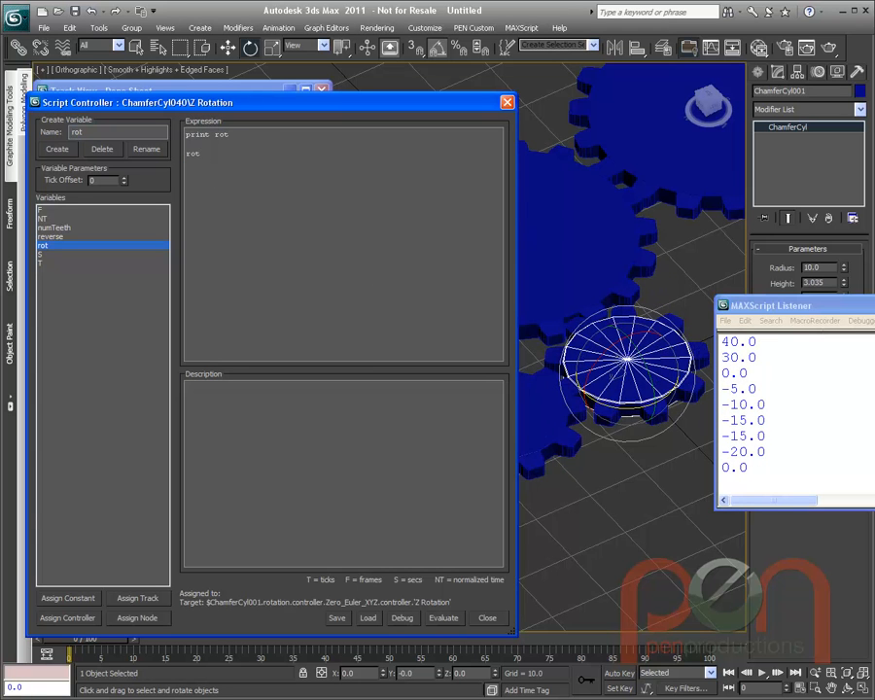
pyautogui.click(444, 617)
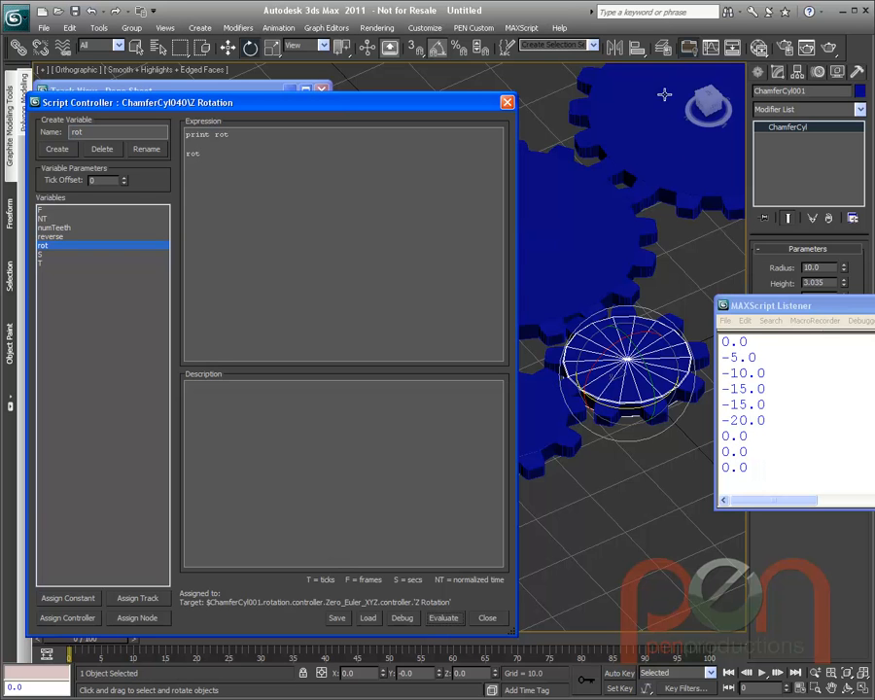
pyautogui.moveTo(669, 187); pyautogui.dragTo(622, 259, button='middle')
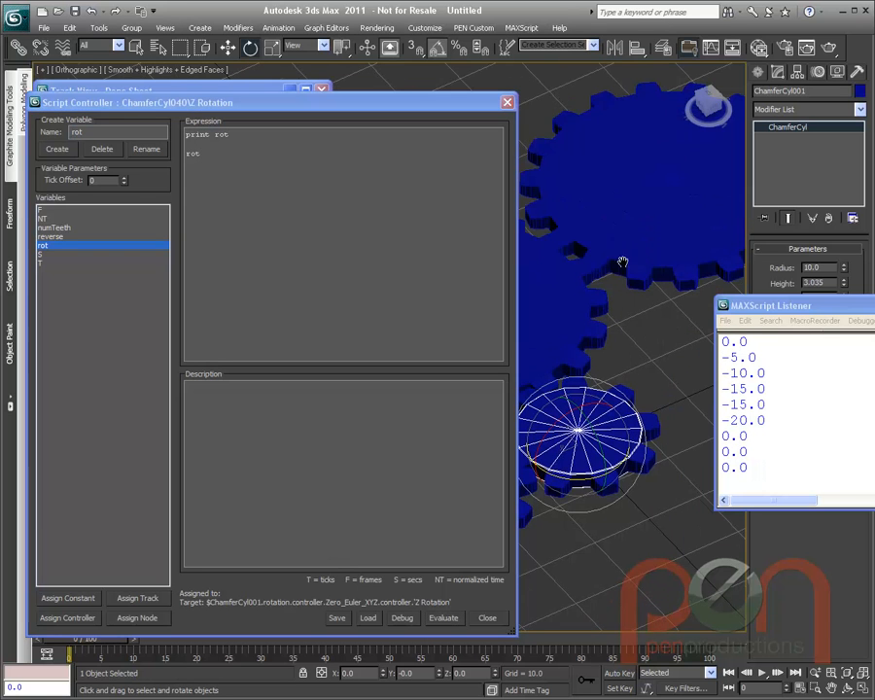
pyautogui.moveTo(579, 482); pyautogui.dragTo(559, 485)
pyautogui.rightClick(559, 485)
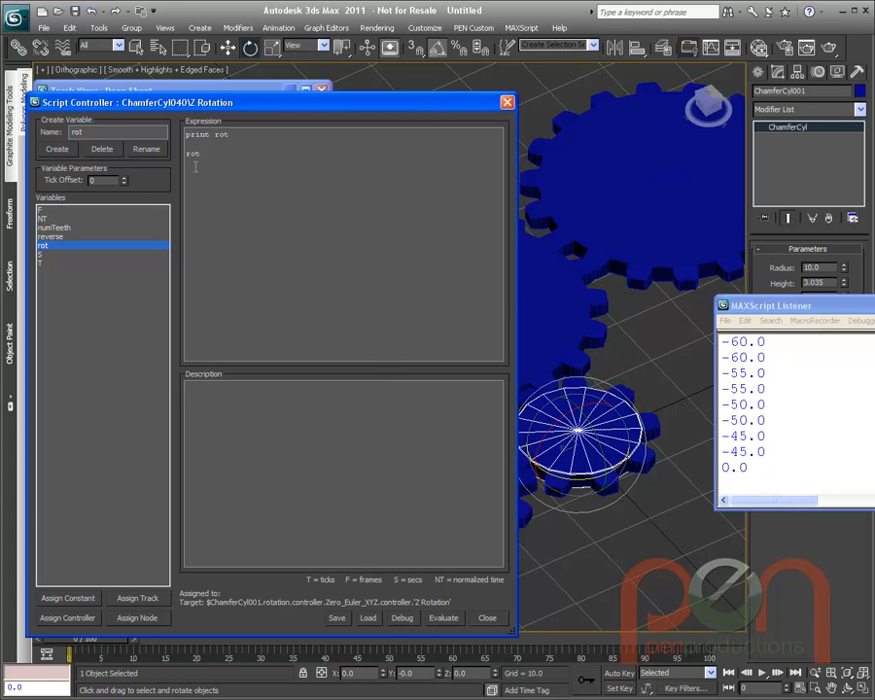
# - Convert the returned value to radians with degToRad rot, evaluate it, and test-rotate the small gear, cancelling the rotation
pyautogui.write('ToRad')
pyautogui.click(443, 617)
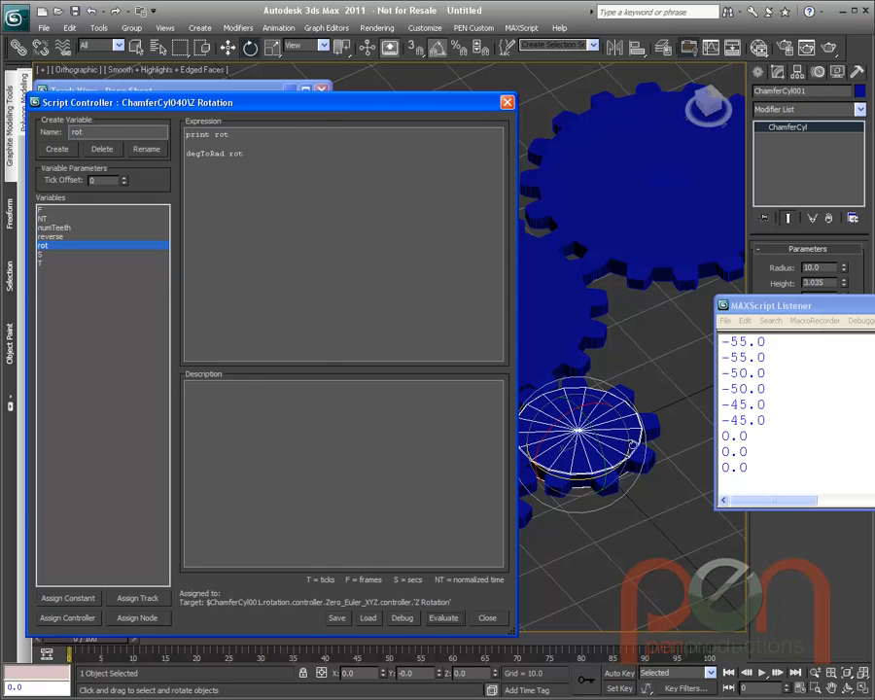
pyautogui.moveTo(572, 474)
pyautogui.mouseDown()
pyautogui.moveTo(653, 475)
pyautogui.moveTo(625, 468)
pyautogui.moveTo(565, 477)
pyautogui.moveTo(622, 471)
pyautogui.moveTo(591, 460)
pyautogui.moveTo(568, 465)
pyautogui.moveTo(585, 464)
pyautogui.mouseUp()
pyautogui.rightClick(586, 463)
# - Scale the rotation by the tooth ratio with degToRad (rot*(9.0/numTeeth)) and evaluate the expression
pyautogui.moveTo(247, 110); pyautogui.dragTo(286, 91)
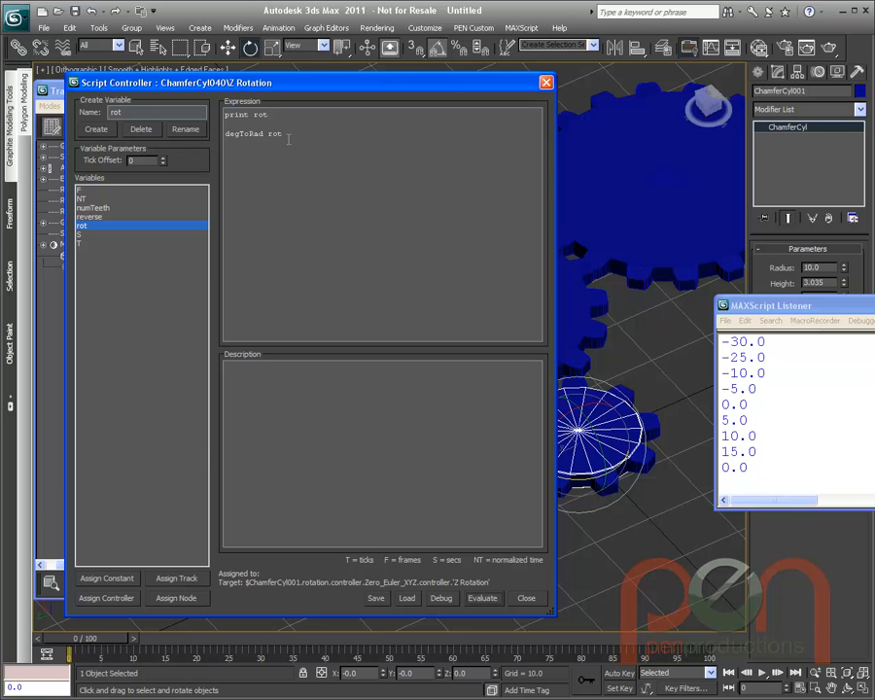
pyautogui.moveTo(306, 88)
pyautogui.mouseDown()
pyautogui.moveTo(285, 98)
pyautogui.moveTo(293, 91)
pyautogui.mouseUp()
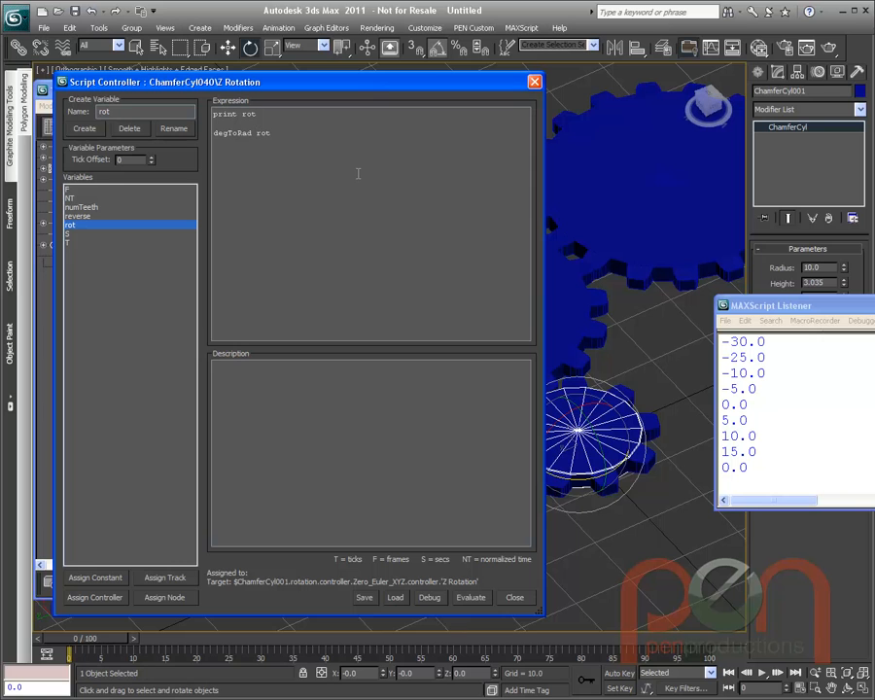
pyautogui.write('(')
pyautogui.moveTo(317, 82); pyautogui.dragTo(304, 85)
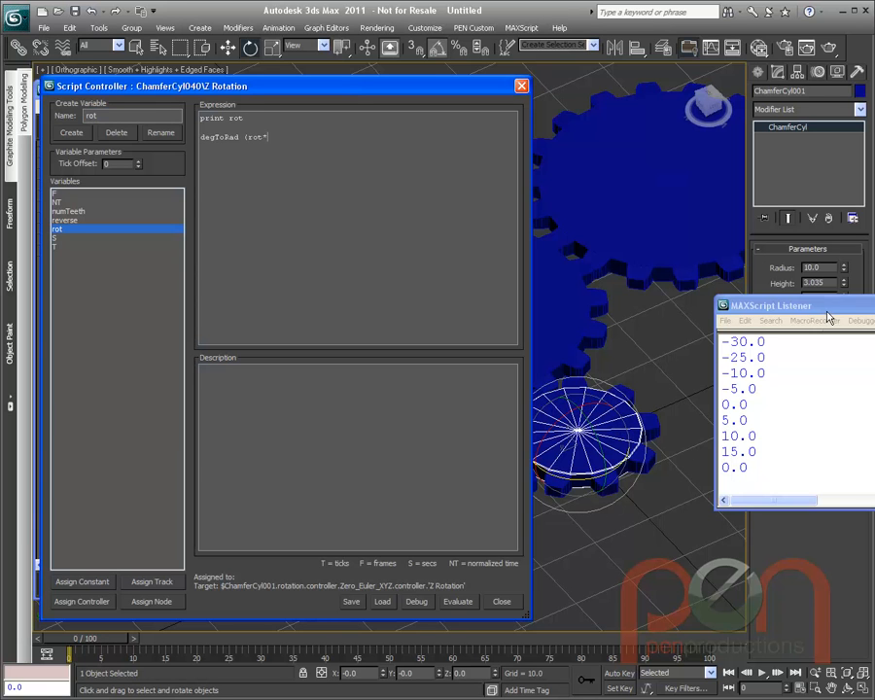
pyautogui.moveTo(825, 309); pyautogui.dragTo(874, 399)
pyautogui.click(648, 244)
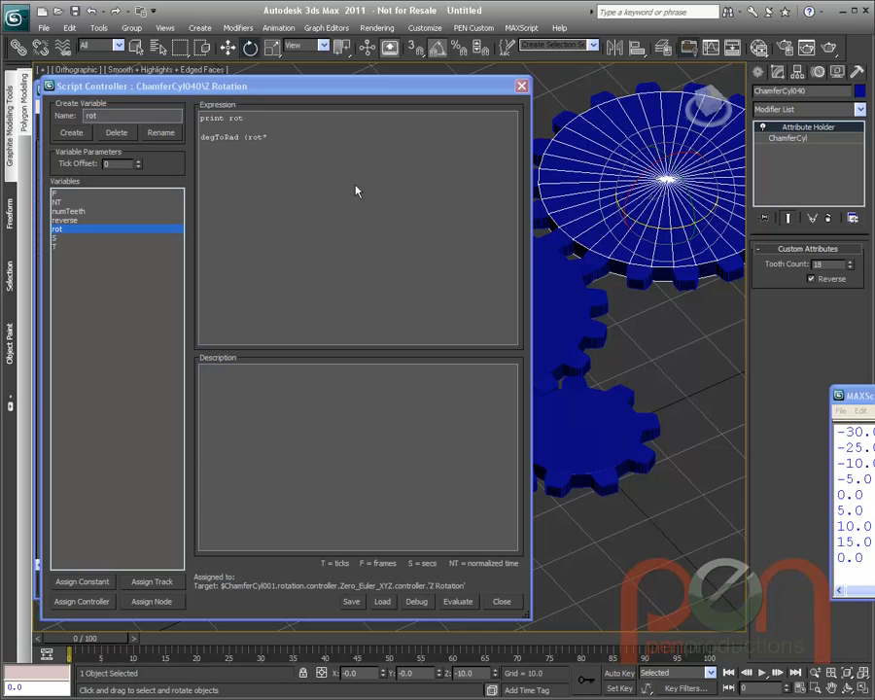
pyautogui.click(290, 136)
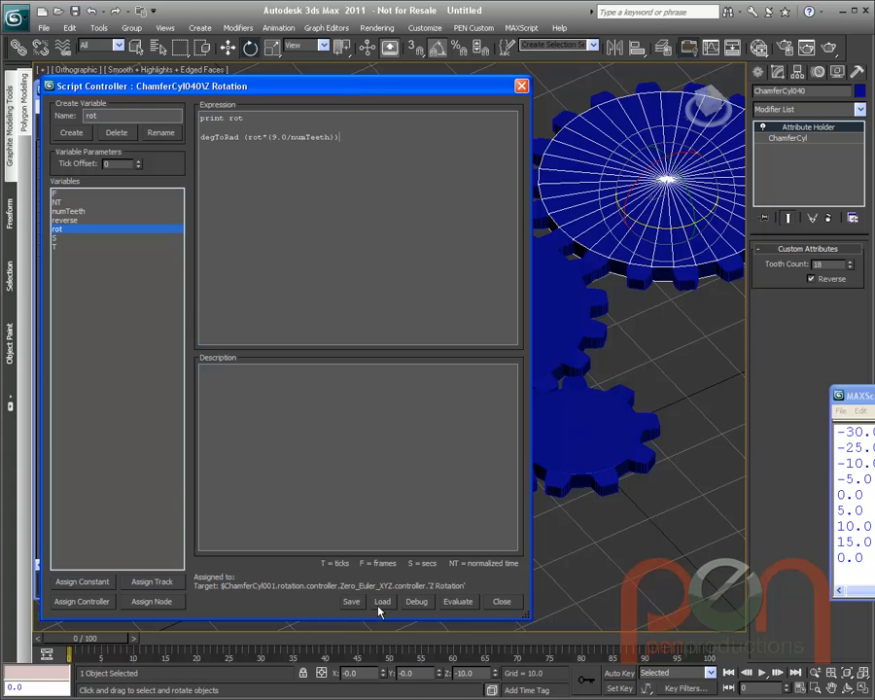
pyautogui.click(457, 599)
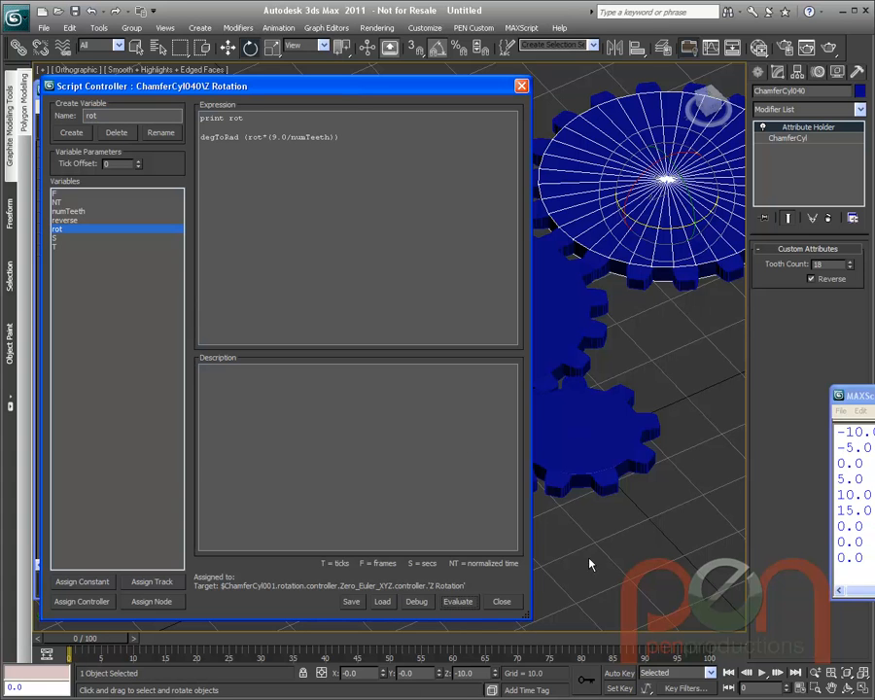
# - Test the tooth-ratio rotation by rotating the small gear about Z, then cancel it
pyautogui.moveTo(620, 451); pyautogui.dragTo(541, 470)
pyautogui.rightClick(541, 469)
pyautogui.moveTo(577, 229); pyautogui.dragTo(598, 237, button='middle')
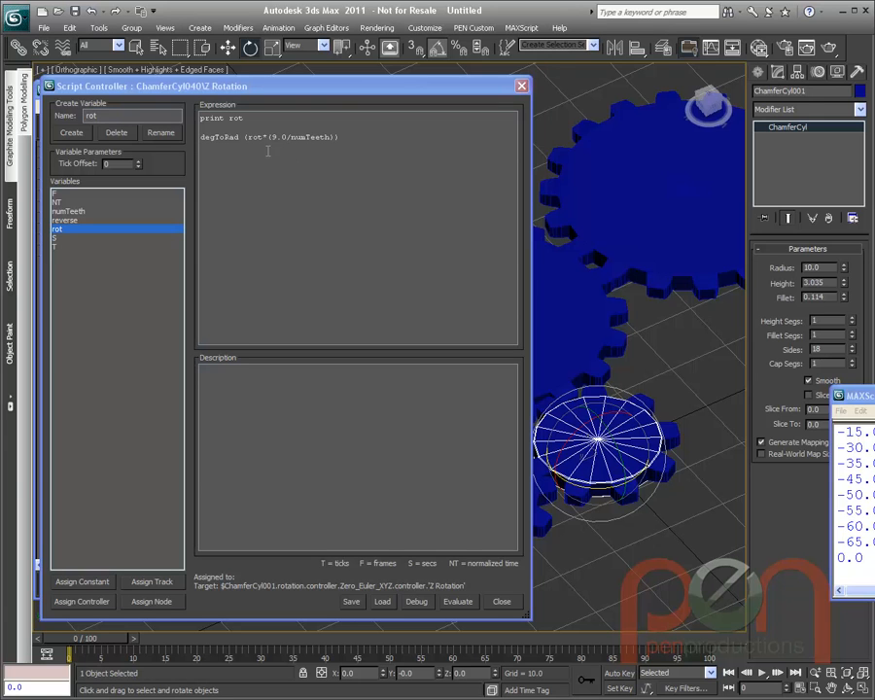
# - Replace the print line with multi=if reverse then -1 else 1, multiply the degToRad result by multi, and evaluate
pyautogui.moveTo(245, 118); pyautogui.dragTo(185, 115)
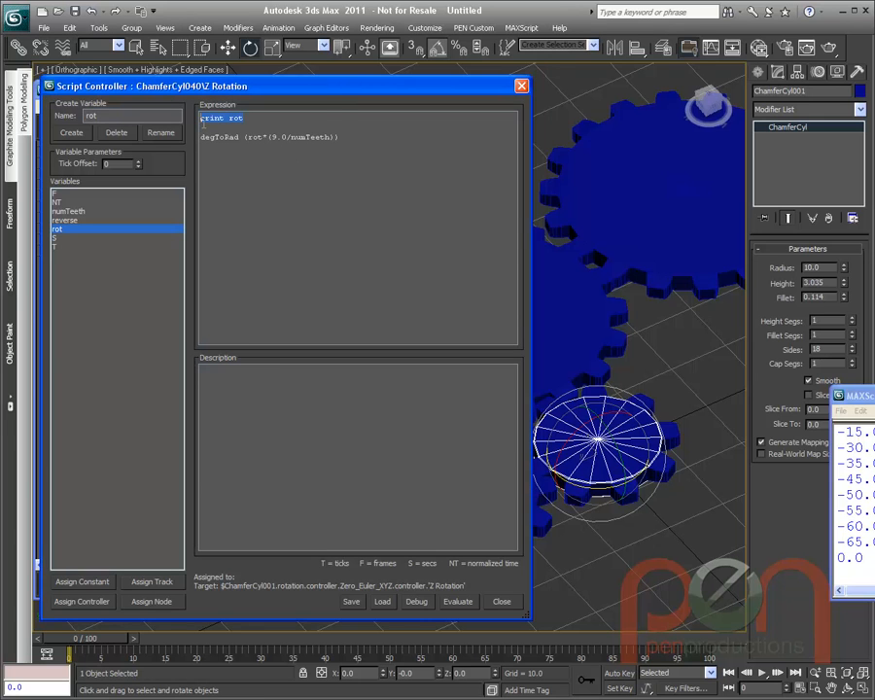
pyautogui.write('multi=if reverse then -1 else 1')
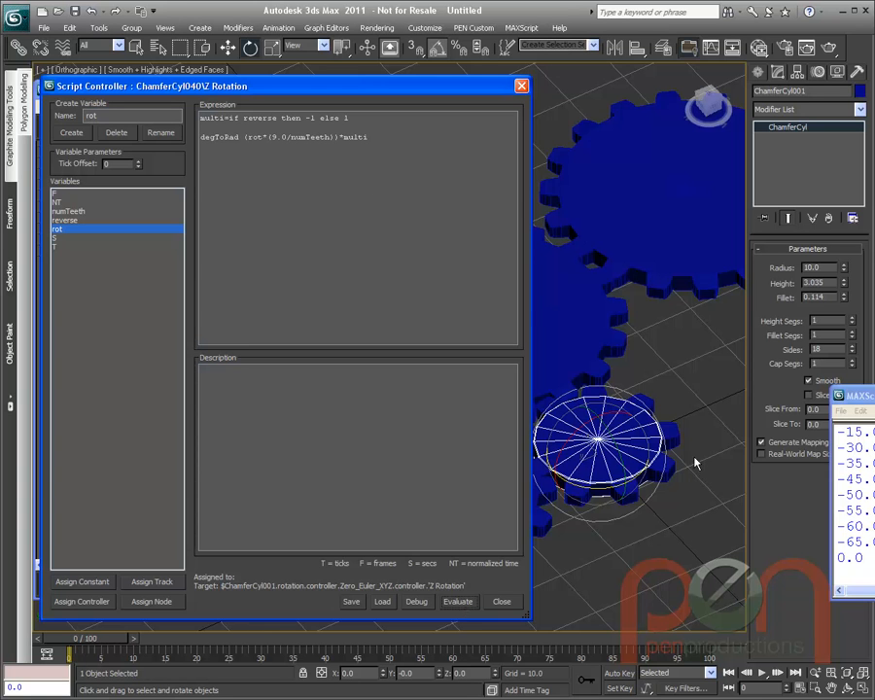
# - Test the reverse multiplier by rotating the small gear and checking the large gear's Reverse attribute, cancelling the rotations
pyautogui.moveTo(599, 470); pyautogui.dragTo(618, 470)
pyautogui.click(707, 236)
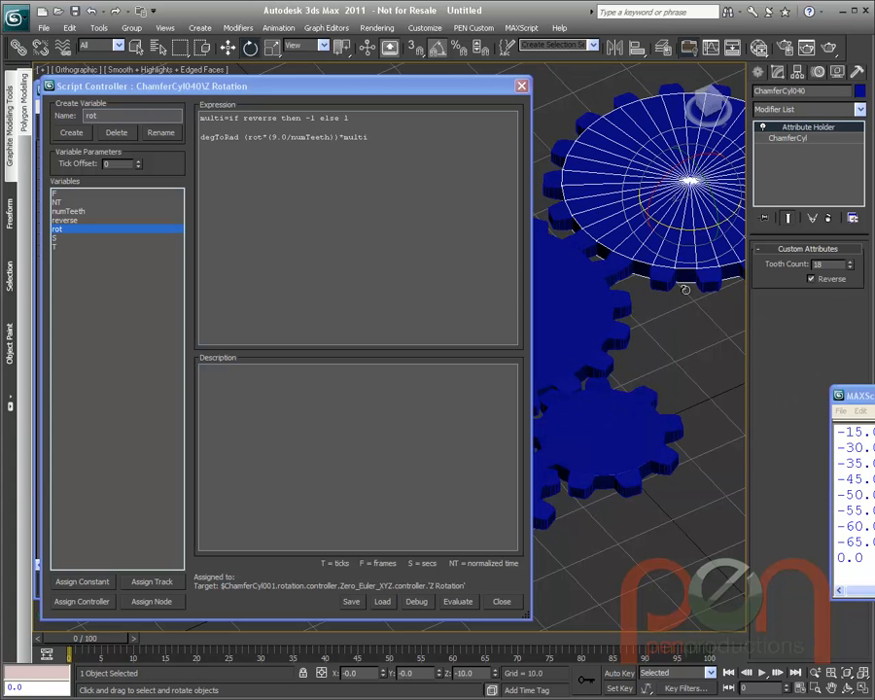
pyautogui.click(621, 437)
pyautogui.moveTo(611, 481); pyautogui.dragTo(656, 467)
pyautogui.click(701, 241)
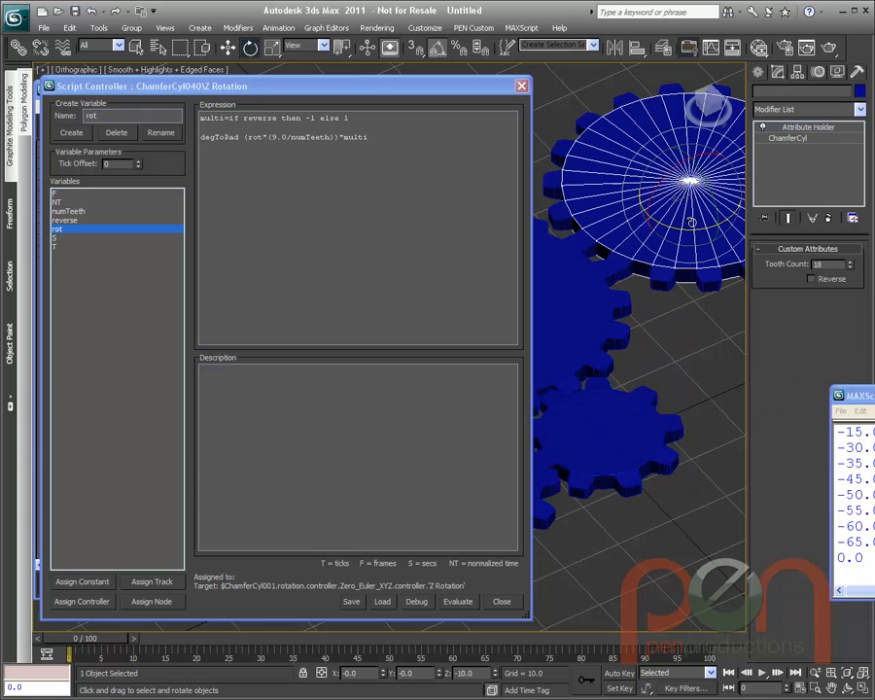
pyautogui.click(611, 434)
pyautogui.moveTo(575, 471); pyautogui.dragTo(734, 433)
pyautogui.rightClick(734, 433)
# - Turn off Reverse on the large gear and test-rotate the small gear, cancelling the rotation
pyautogui.click(667, 245)
pyautogui.click(813, 279)
pyautogui.click(627, 441)
pyautogui.moveTo(612, 479)
pyautogui.mouseDown()
pyautogui.moveTo(581, 486)
pyautogui.moveTo(644, 475)
pyautogui.moveTo(579, 487)
pyautogui.moveTo(623, 475)
pyautogui.mouseUp()
pyautogui.rightClick(624, 475)
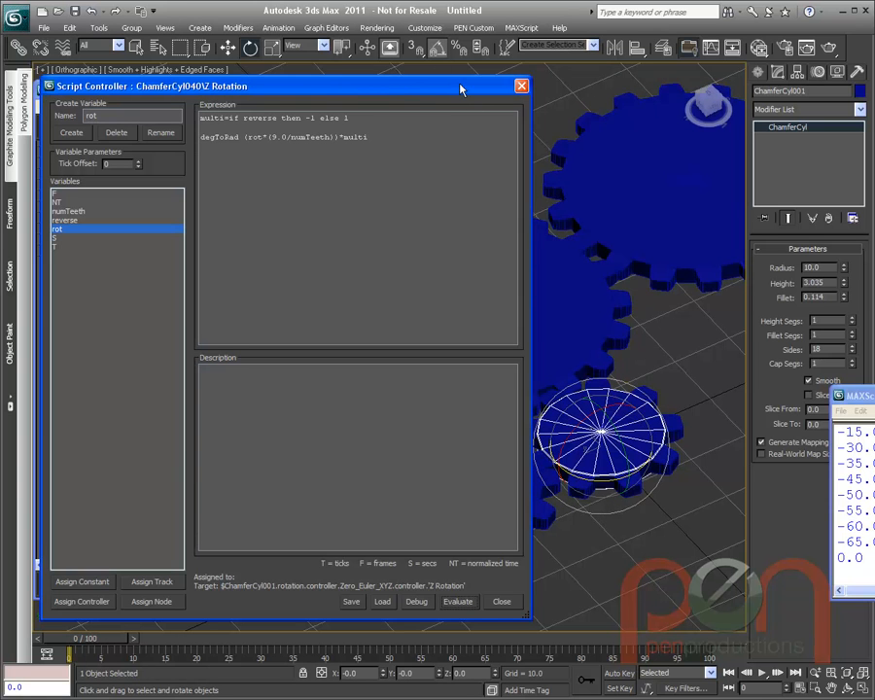
# - Close the Script Controller and the Track View Dope Sheet
pyautogui.moveTo(461, 90); pyautogui.dragTo(464, 86)
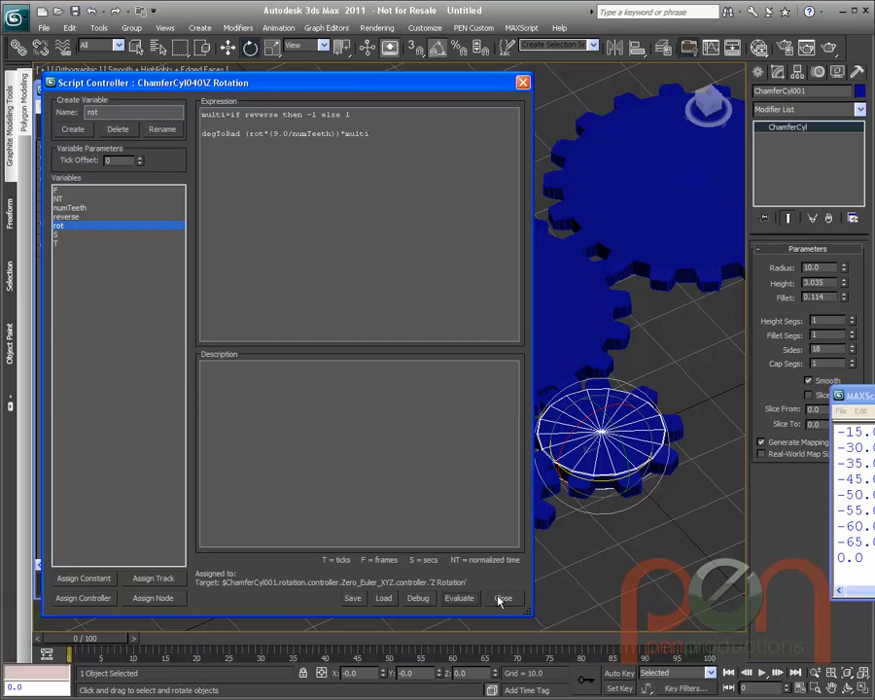
pyautogui.click(500, 600)
pyautogui.moveTo(572, 309); pyautogui.dragTo(502, 340, button='middle')
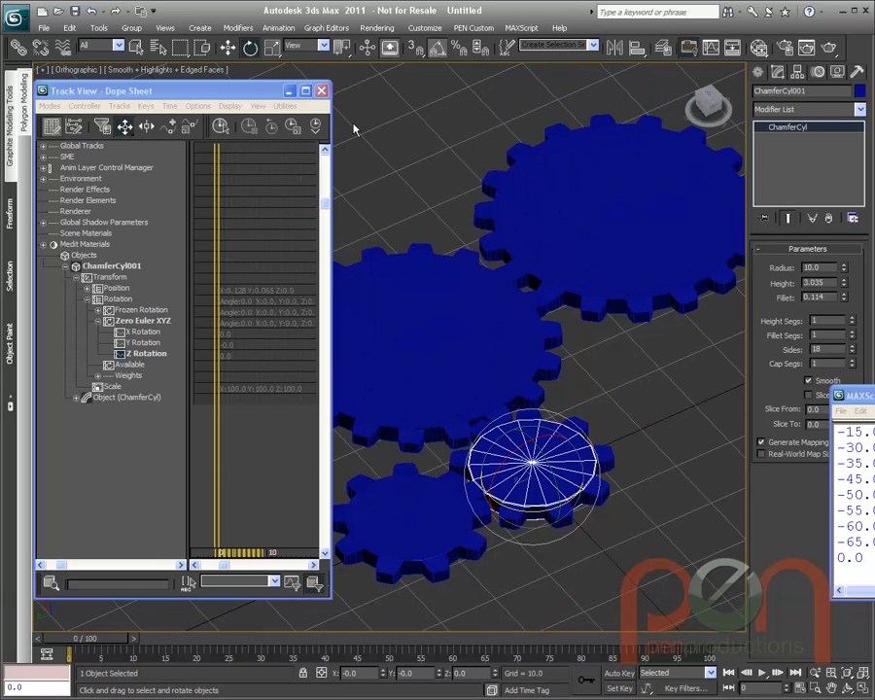
pyautogui.click(322, 92)
pyautogui.moveTo(592, 433); pyautogui.dragTo(504, 391, button='middle')
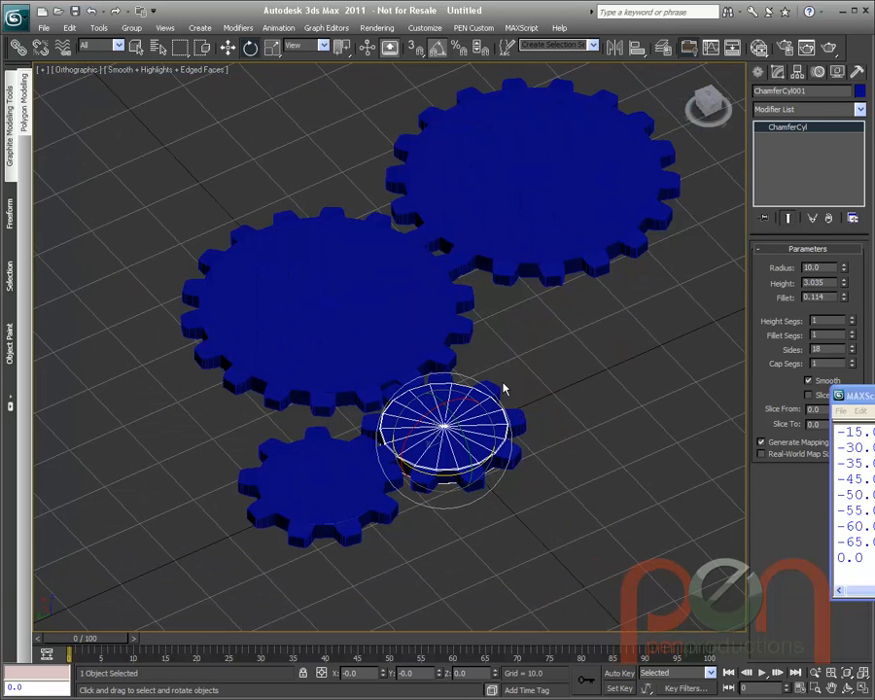
# - Select the large script-driven gear and try to rotate it directly about its Z axis, viewed from above
pyautogui.click(519, 230)
pyautogui.keyDown('alt'); pyautogui.moveTo(630, 287); pyautogui.dragTo(521, 299, button='middle'); pyautogui.keyUp('alt')
pyautogui.moveTo(572, 163); pyautogui.dragTo(503, 375, button='middle')
pyautogui.scroll(1, 536, 370)
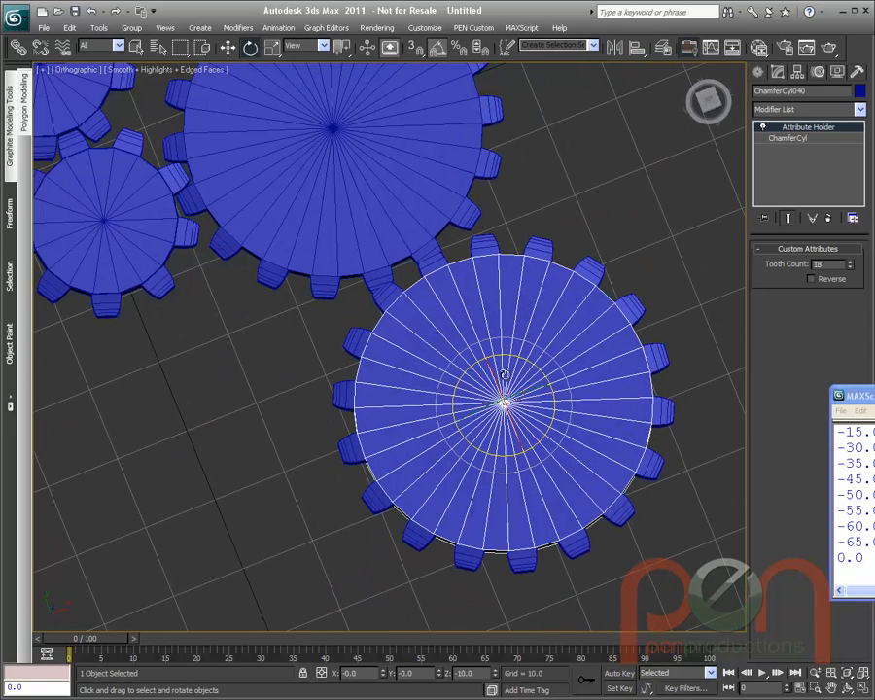
pyautogui.moveTo(526, 359); pyautogui.dragTo(488, 328)
pyautogui.moveTo(521, 332); pyautogui.dragTo(532, 306, button='middle')
# - Inspect the large gear's position and rotation layers in its motion parameters and try rotating it with Zero Euler XYZ active
pyautogui.click(817, 72)
pyautogui.moveTo(864, 395); pyautogui.dragTo(874, 412)
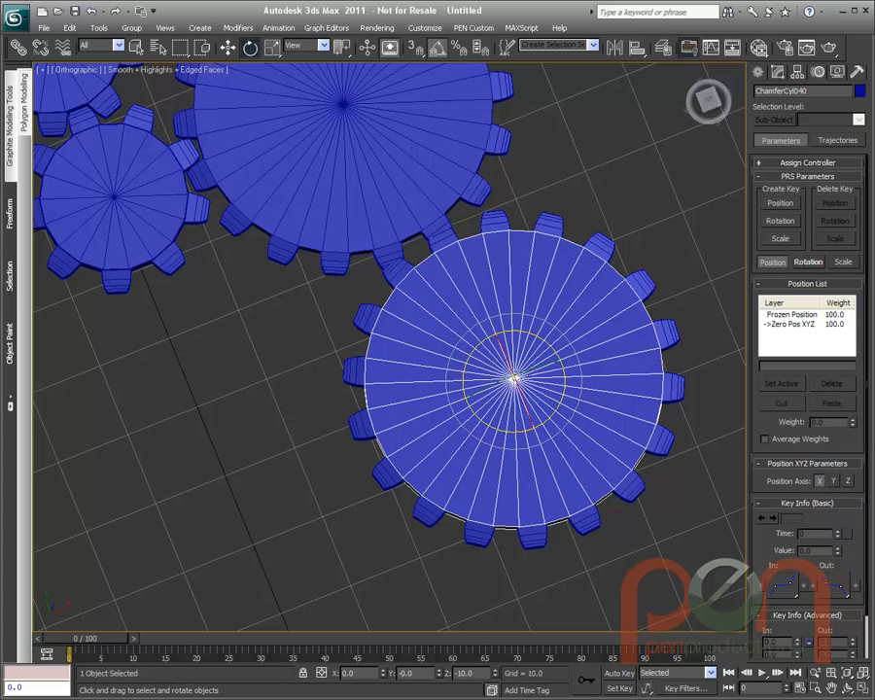
pyautogui.click(786, 324)
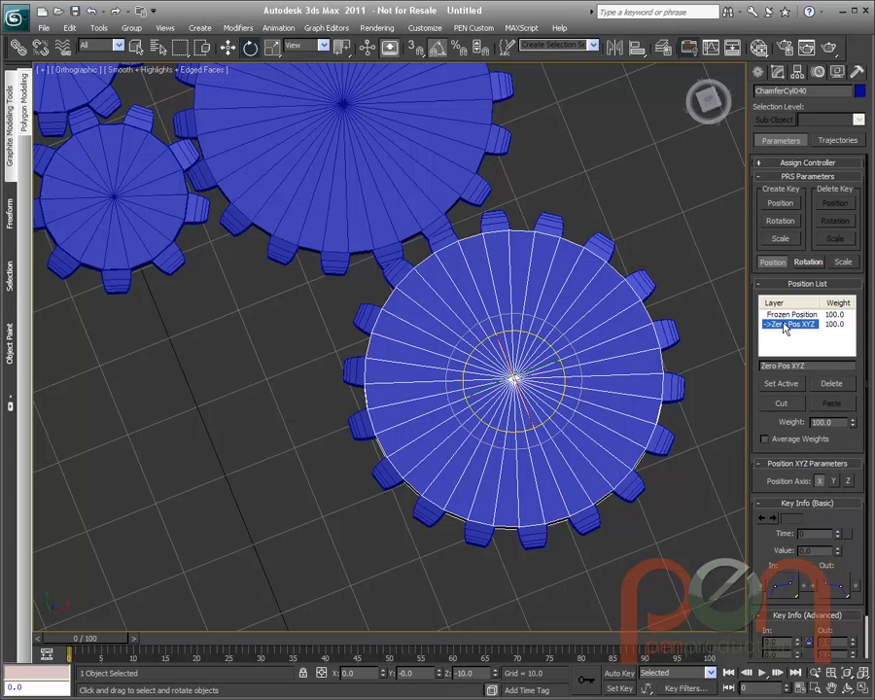
pyautogui.click(807, 262)
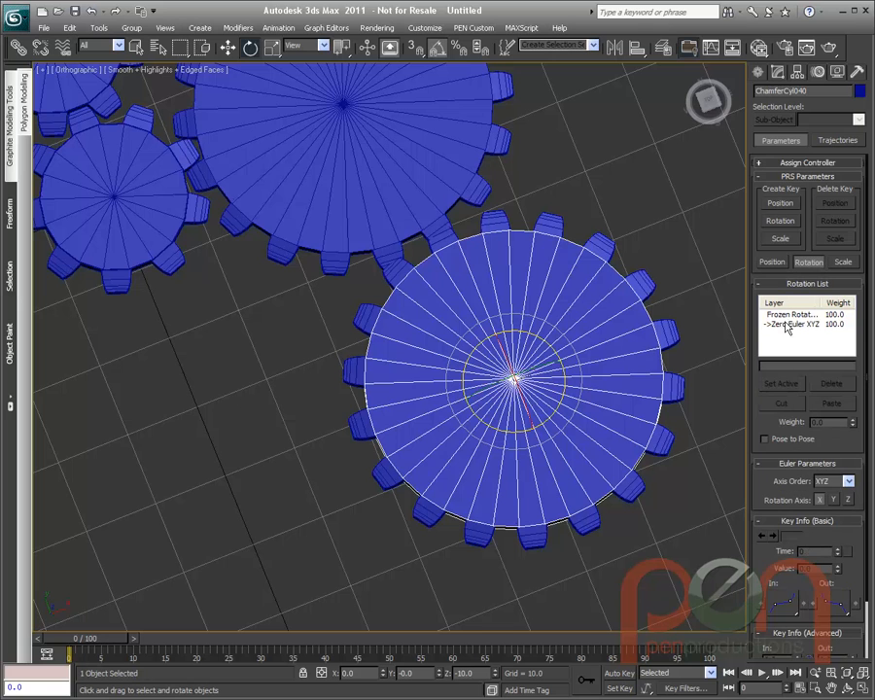
pyautogui.click(788, 324)
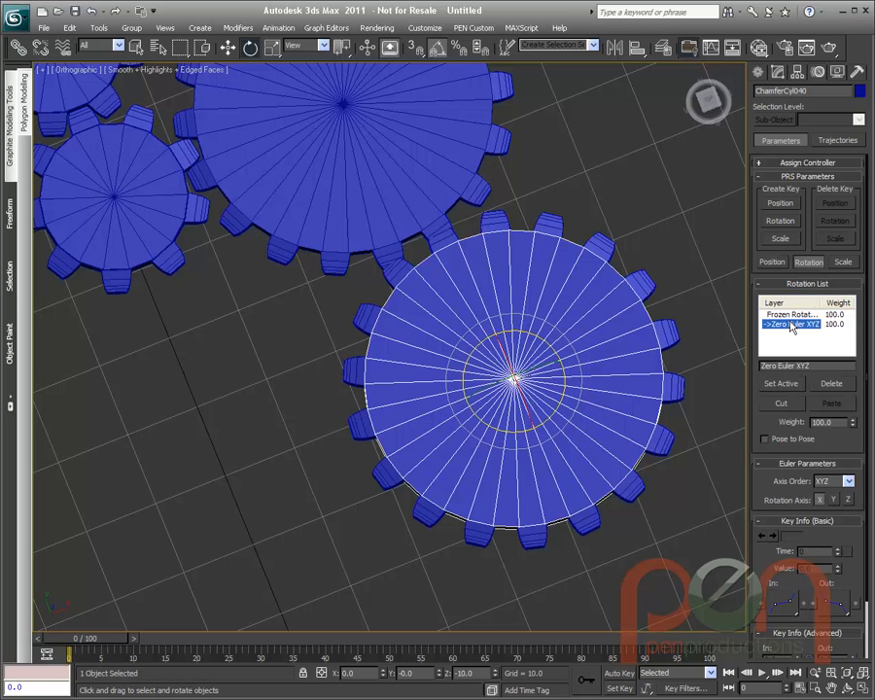
pyautogui.moveTo(547, 344); pyautogui.dragTo(531, 329)
pyautogui.rightClick(531, 330)
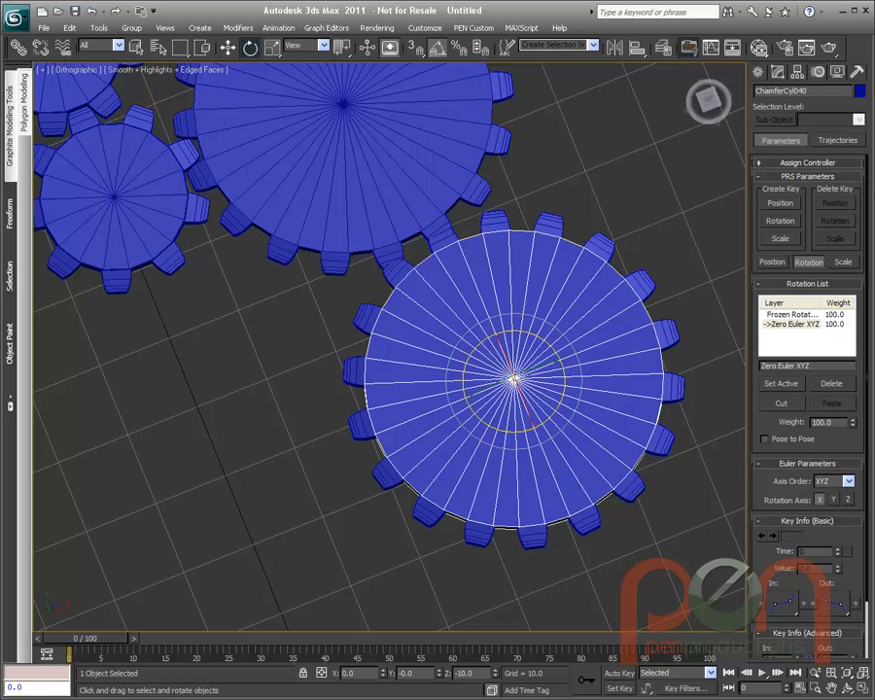
# - Set Frozen Rotation as the active layer in the large gear's Rotation List
pyautogui.doubleClick(778, 316)
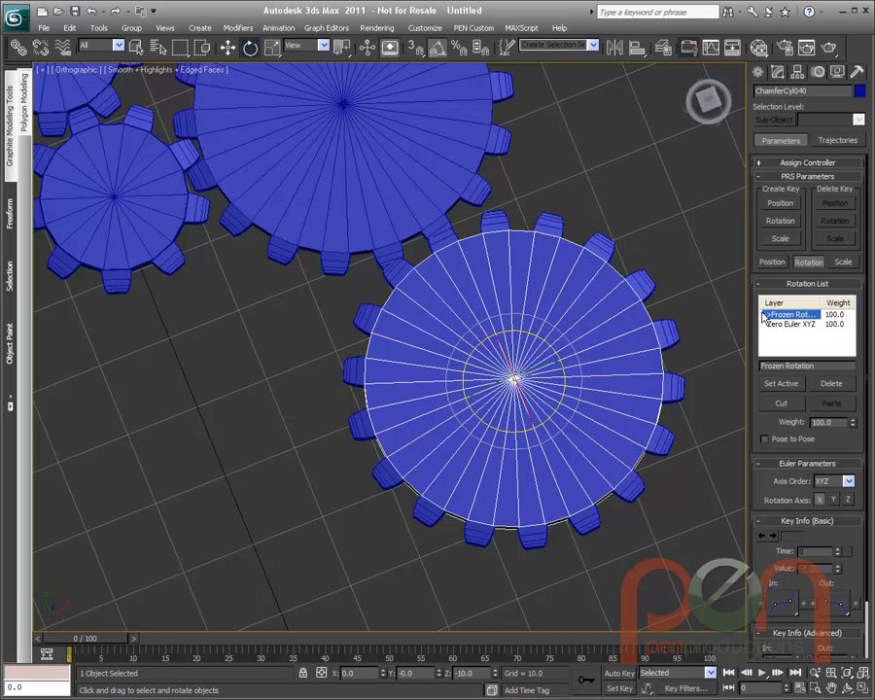
pyautogui.click(779, 389)
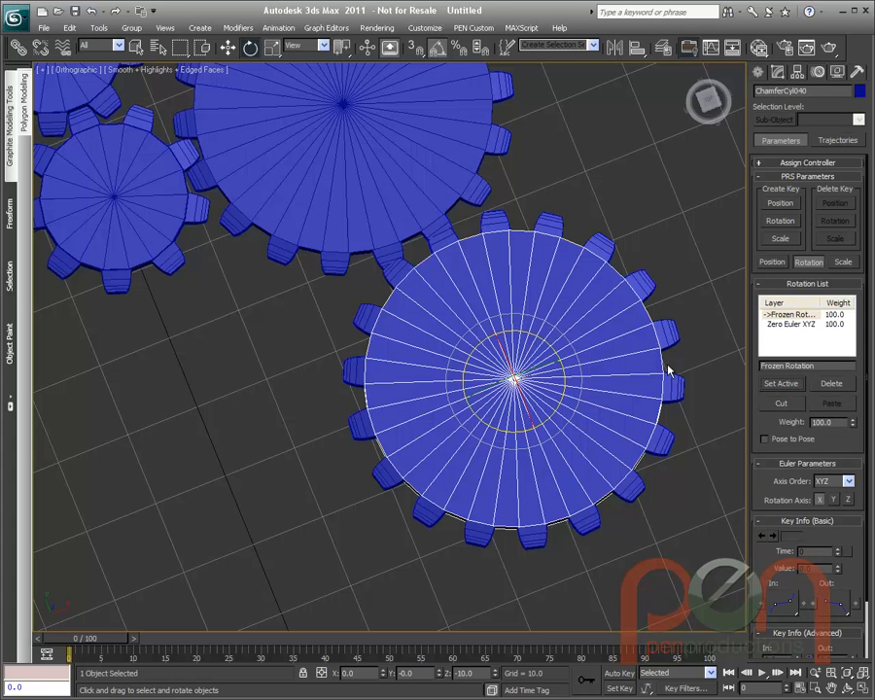
# - Rotate the large gear 10° about Z on its active layer to align its teeth, and turn the small driver gear to check the meshing
pyautogui.moveTo(537, 334); pyautogui.dragTo(547, 339)
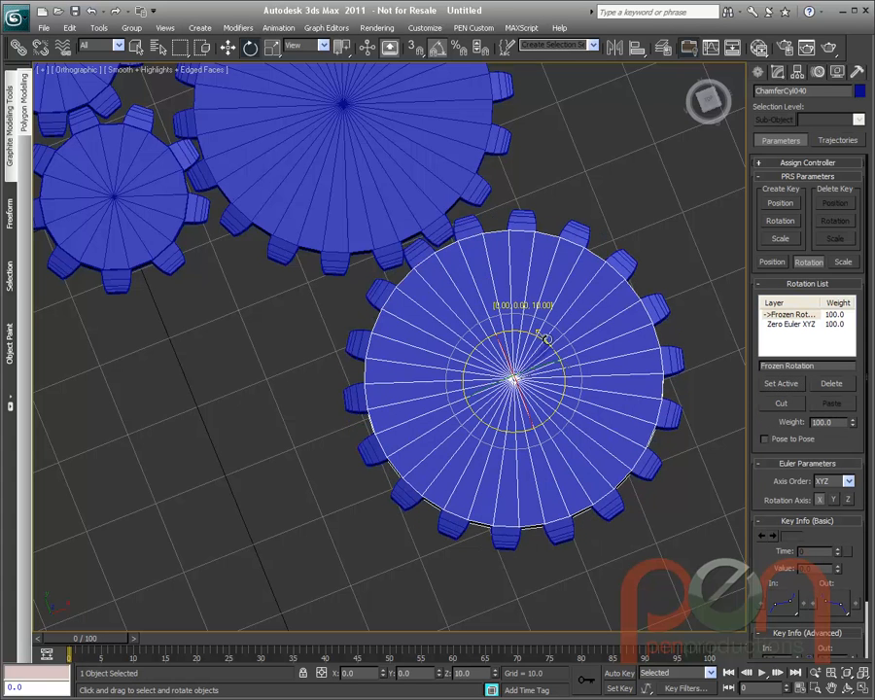
pyautogui.scroll(-4, 519, 301)
pyautogui.click(216, 197)
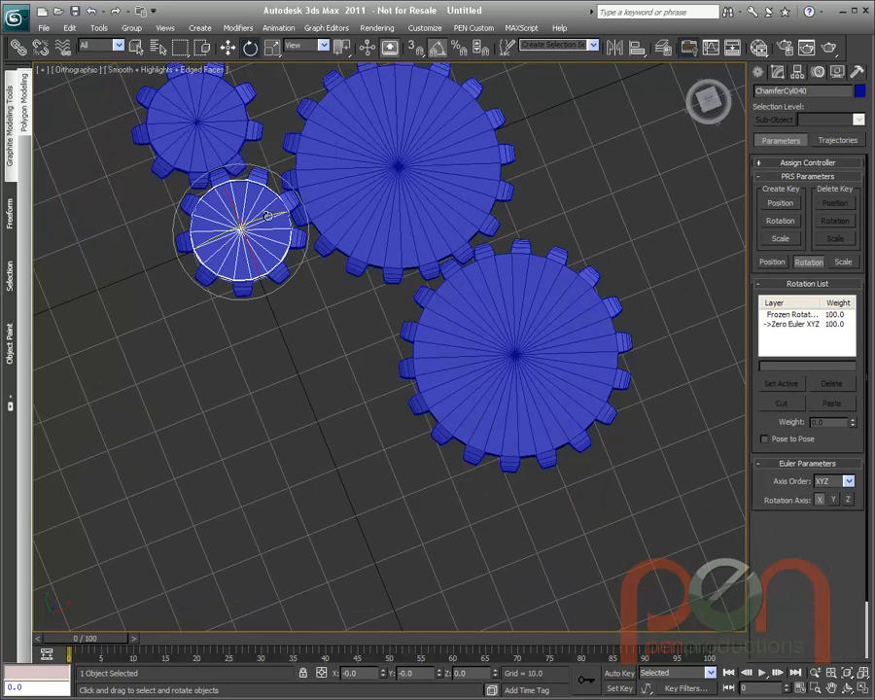
pyautogui.moveTo(255, 176); pyautogui.dragTo(311, 313)
pyautogui.rightClick(311, 313)
# - Clone the large gear with all its teeth as one independent copy, placed in the free area near the small gears
pyautogui.keyDown('alt'); pyautogui.moveTo(391, 324); pyautogui.dragTo(420, 330, button='middle'); pyautogui.keyUp('alt')
pyautogui.moveTo(420, 330); pyautogui.dragTo(472, 469, button='middle')
pyautogui.click(520, 398)
pyautogui.moveTo(615, 373); pyautogui.dragTo(582, 303, button='middle')
pyautogui.rightClick(579, 288)
pyautogui.click(598, 300)
pyautogui.keyDown('shift'); pyautogui.moveTo(564, 275); pyautogui.dragTo(362, 427); pyautogui.keyUp('shift')
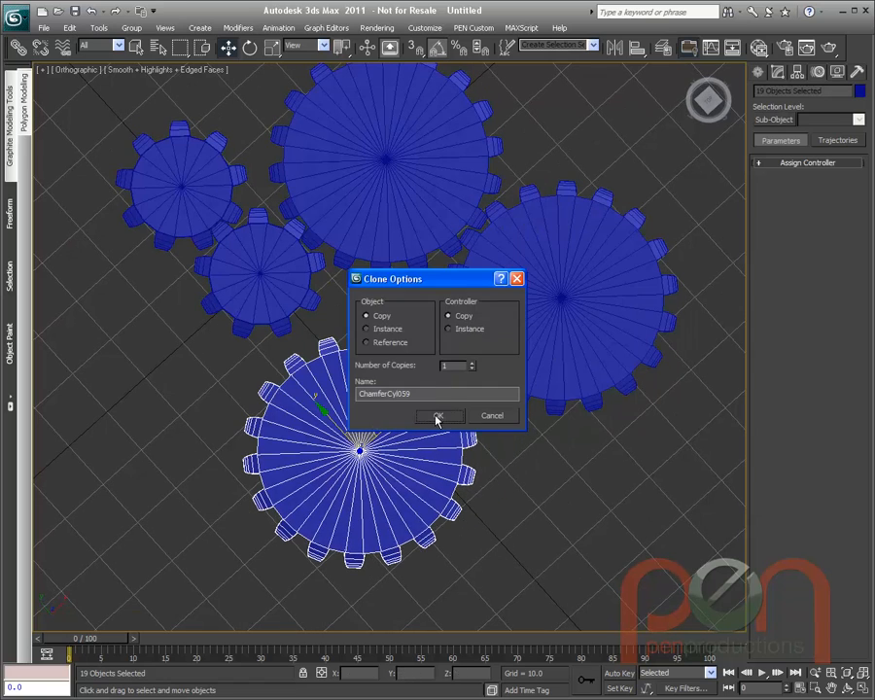
pyautogui.click(436, 420)
# - Select the copied gear's body, show its custom attributes and move it until its teeth mesh with the small driver gear
pyautogui.keyDown('alt'); pyautogui.moveTo(436, 419); pyautogui.dragTo(441, 393, button='middle'); pyautogui.keyUp('alt')
pyautogui.scroll(4, 378, 377)
pyautogui.moveTo(577, 267); pyautogui.dragTo(611, 207, button='middle')
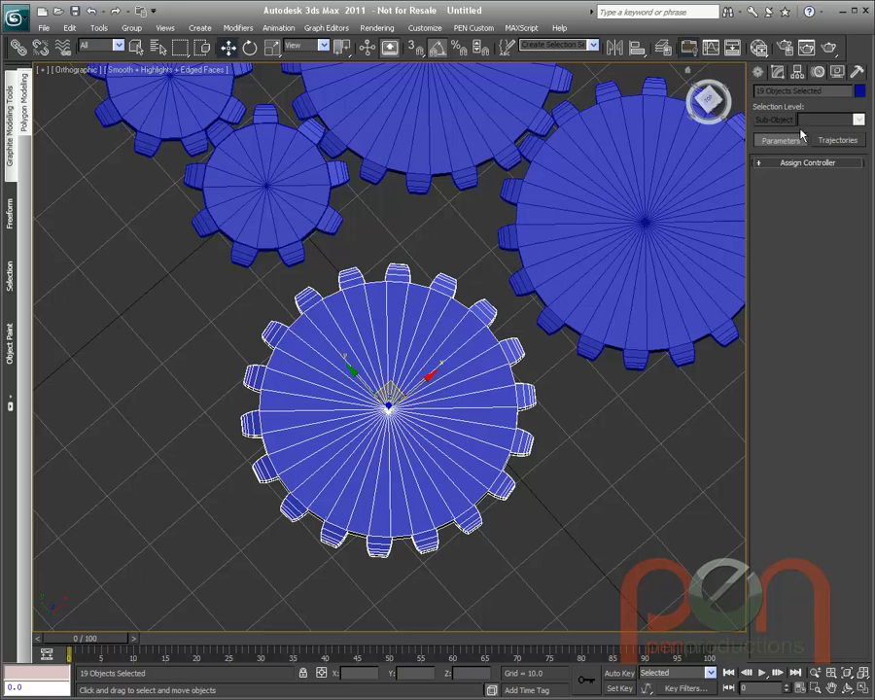
pyautogui.click(777, 72)
pyautogui.keyDown('alt'); pyautogui.moveTo(555, 405); pyautogui.dragTo(591, 408, button='middle'); pyautogui.keyUp('alt')
pyautogui.click(473, 386)
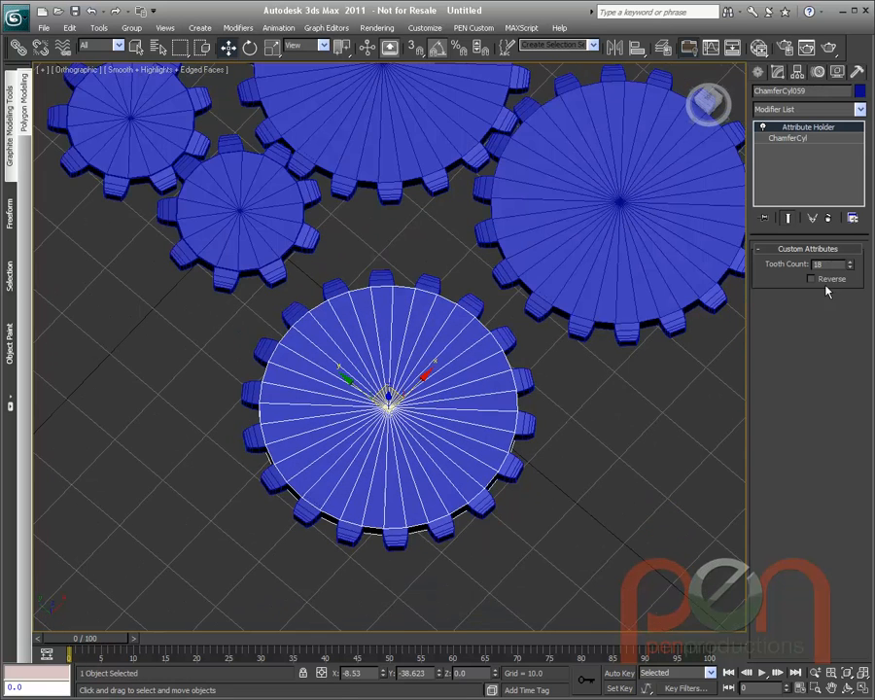
pyautogui.keyDown('alt'); pyautogui.moveTo(472, 348); pyautogui.dragTo(482, 360, button='middle'); pyautogui.keyUp('alt')
pyautogui.moveTo(381, 382); pyautogui.dragTo(344, 365)
# - Rotate the small driver gear to check which way the copied gear turns
pyautogui.scroll(-4, 408, 323)
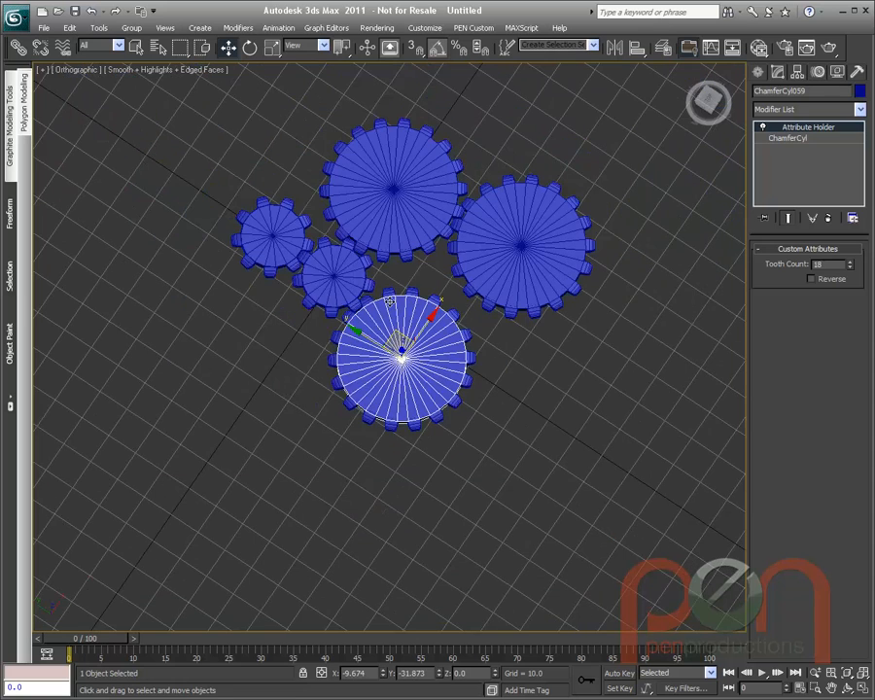
pyautogui.click(351, 283)
pyautogui.rightClick(351, 283)
pyautogui.click(377, 321)
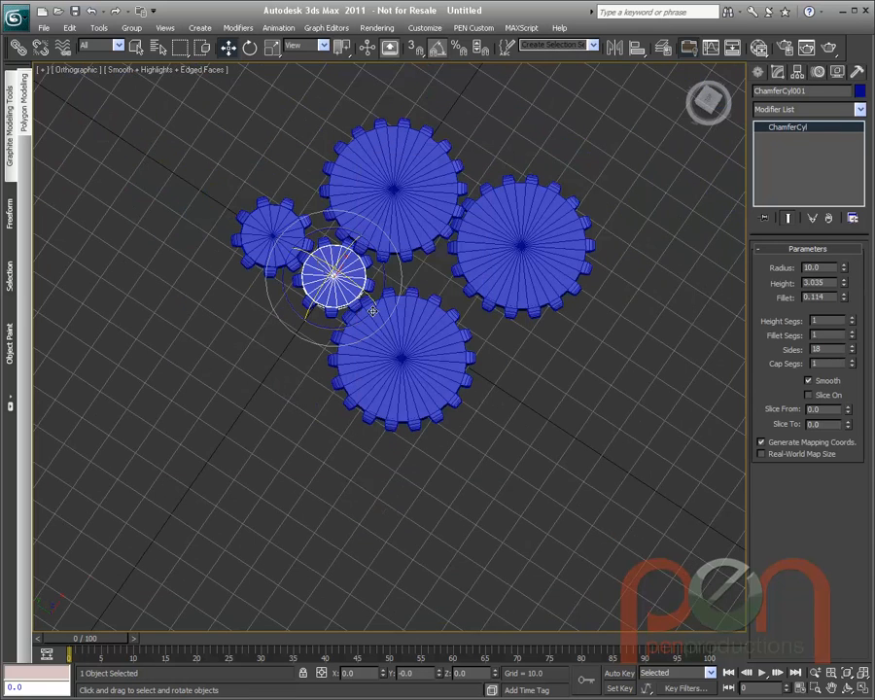
pyautogui.moveTo(348, 326); pyautogui.dragTo(369, 316)
# - Enable Reverse on the copied gear and rotate the small driver gear to check the meshing motion
pyautogui.click(428, 350)
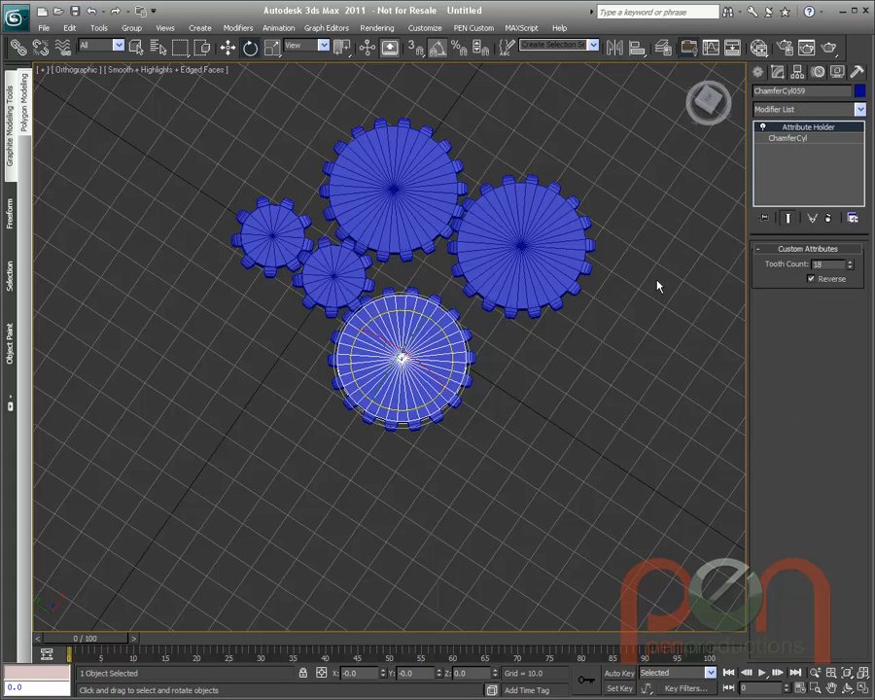
pyautogui.click(359, 284)
pyautogui.moveTo(363, 321); pyautogui.dragTo(387, 306)
pyautogui.scroll(3, 390, 304)
pyautogui.keyDown('alt'); pyautogui.moveTo(390, 304); pyautogui.dragTo(483, 375, button='middle'); pyautogui.keyUp('alt')
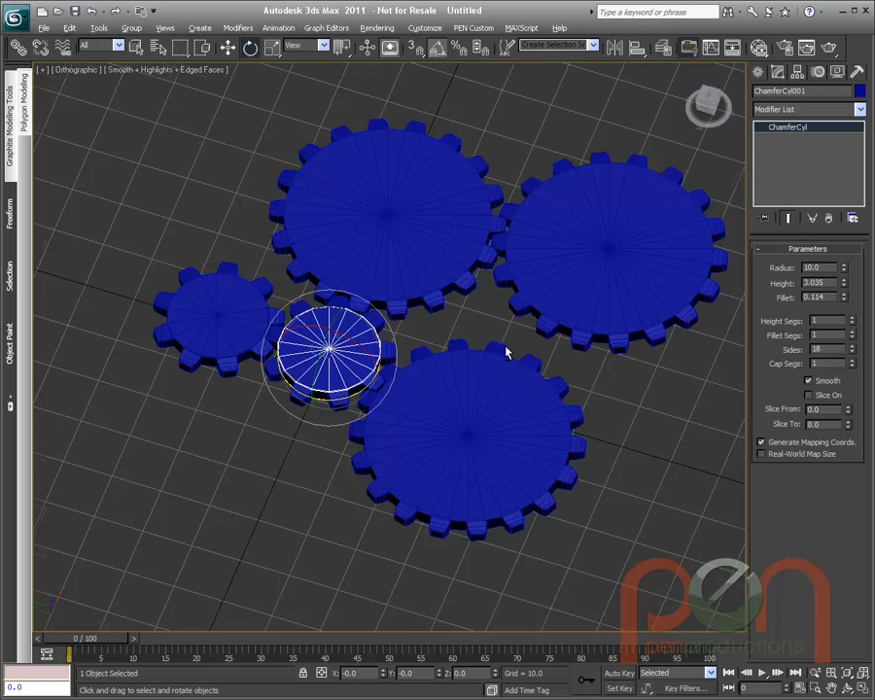
# - Select the copied gear and compare its base ChamferCyl parameters with its Attribute Holder settings
pyautogui.keyDown('alt'); pyautogui.moveTo(507, 351); pyautogui.dragTo(473, 424, button='middle'); pyautogui.keyUp('alt')
pyautogui.click(473, 424)
pyautogui.scroll(-2, 474, 389)
pyautogui.keyDown('alt'); pyautogui.moveTo(463, 338); pyautogui.dragTo(498, 376, button='middle'); pyautogui.keyUp('alt')
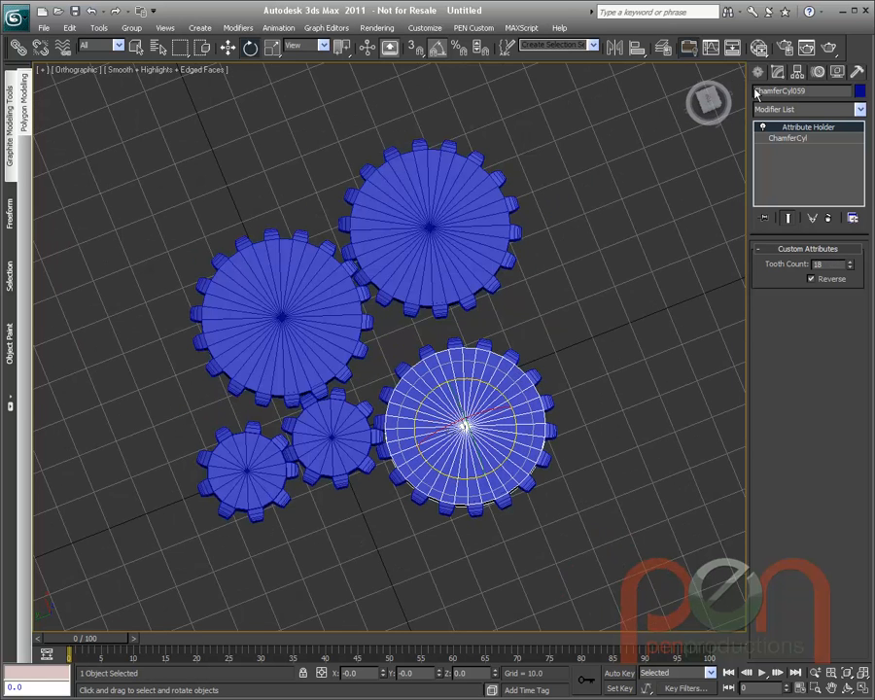
pyautogui.click(787, 138)
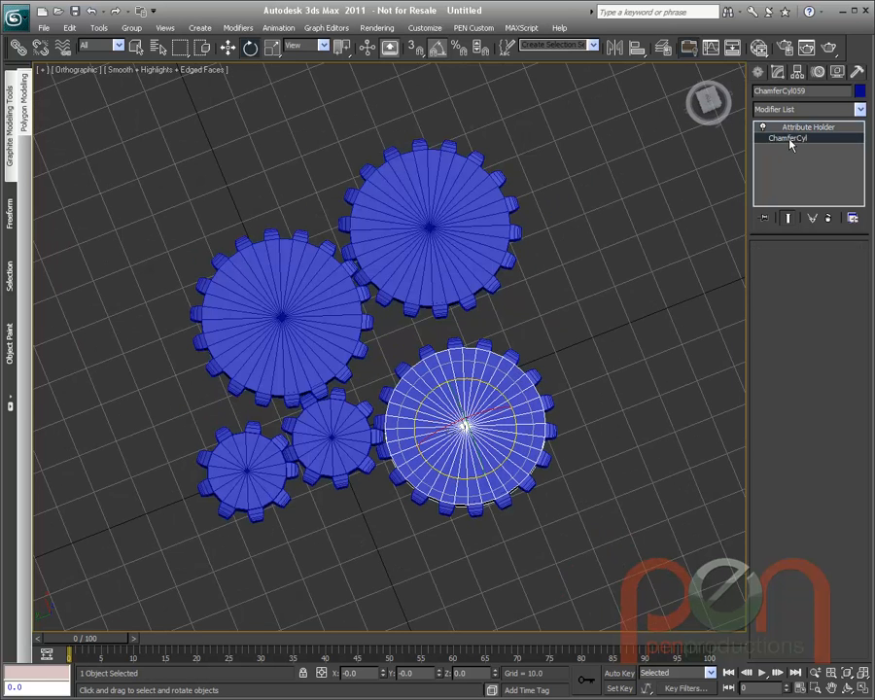
pyautogui.moveTo(552, 357); pyautogui.dragTo(574, 282, button='middle')
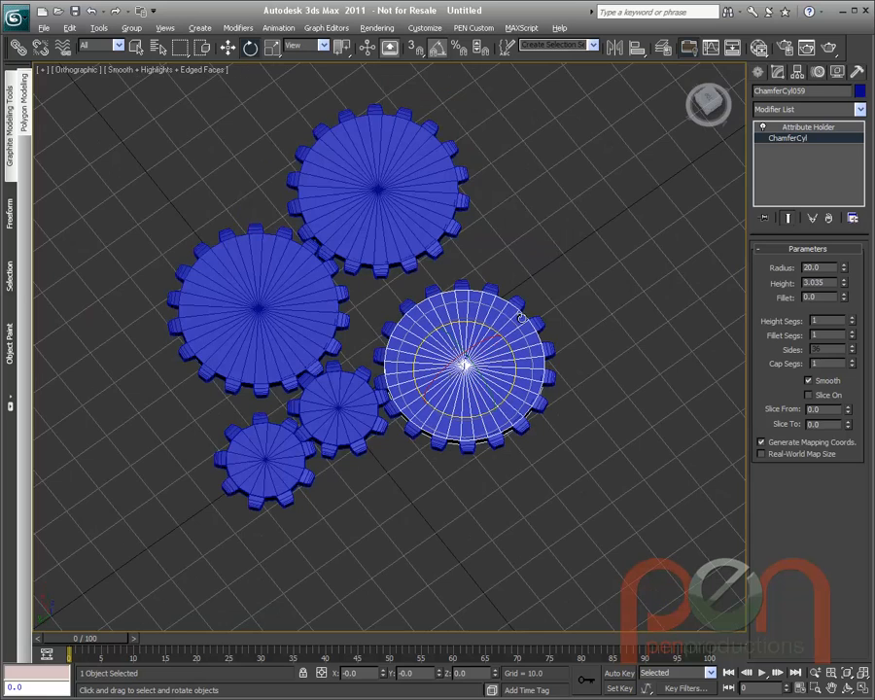
pyautogui.click(806, 127)
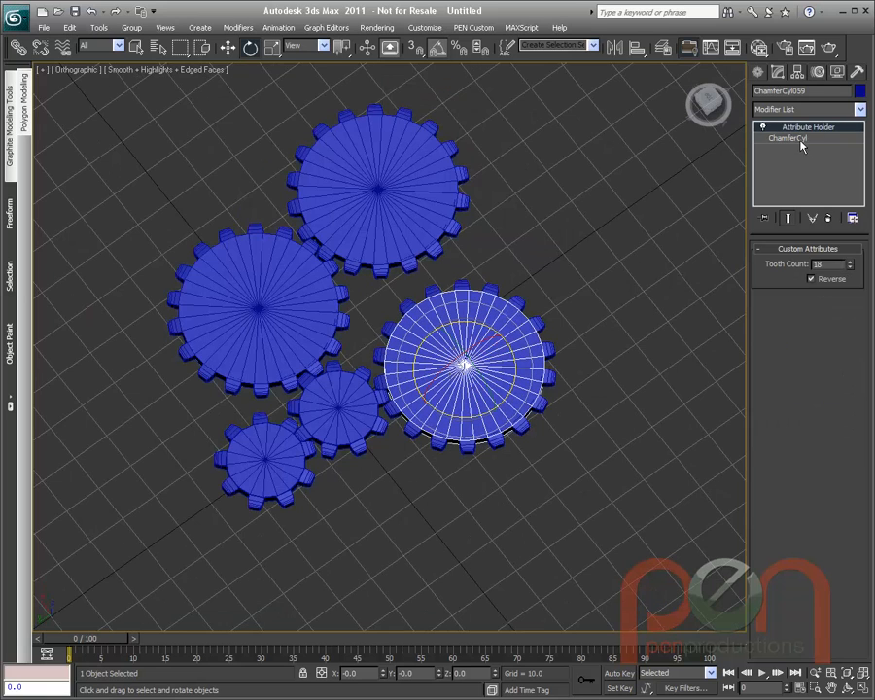
pyautogui.click(801, 141)
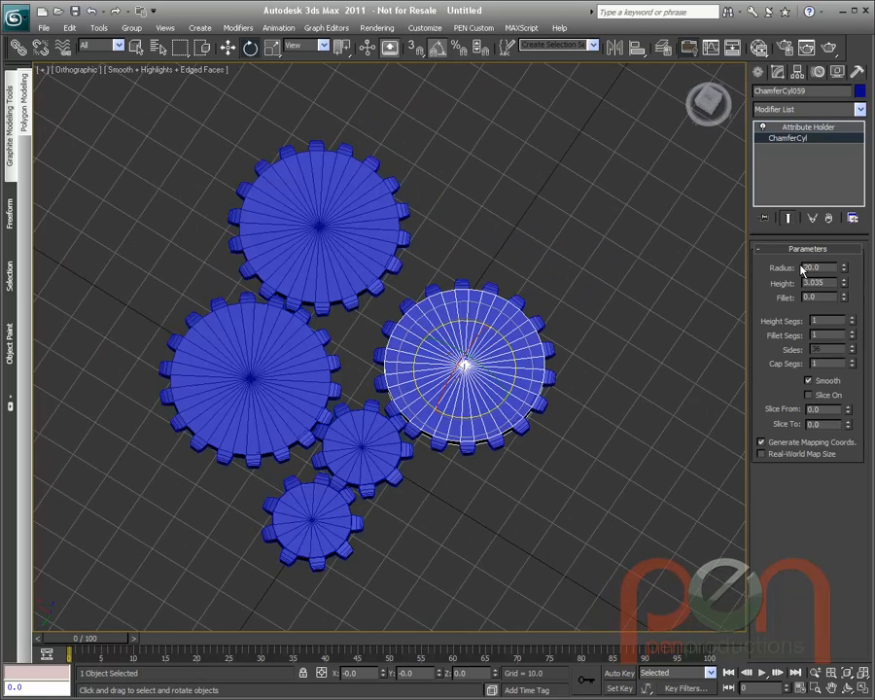
pyautogui.keyDown('alt'); pyautogui.moveTo(476, 321); pyautogui.dragTo(530, 375, button='middle'); pyautogui.keyUp('alt')
# - Move the copied gear clear of the other gears and set its radius to 40
pyautogui.rightClick(530, 375)
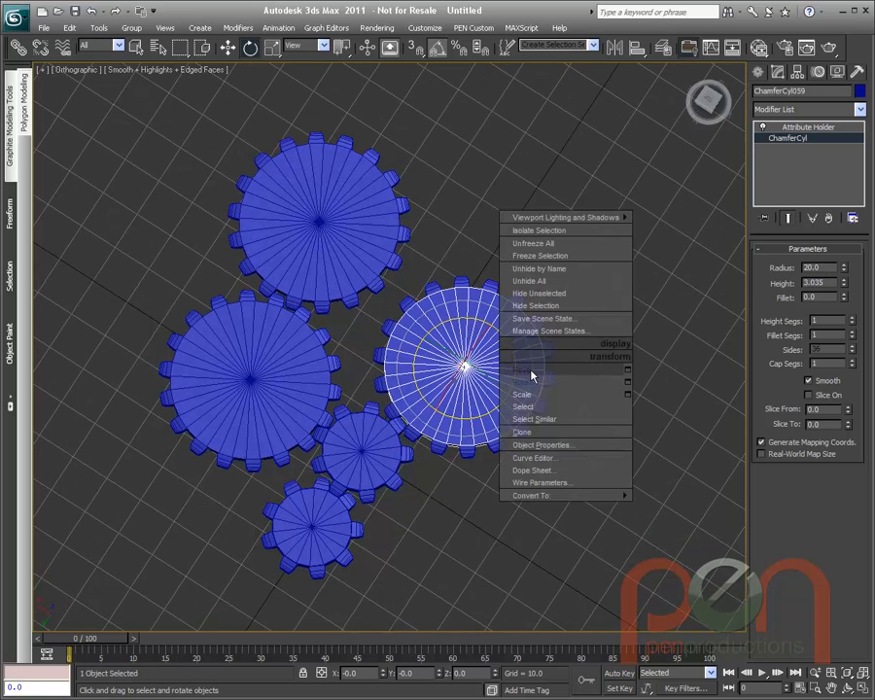
pyautogui.click(531, 373)
pyautogui.moveTo(461, 368); pyautogui.dragTo(530, 313)
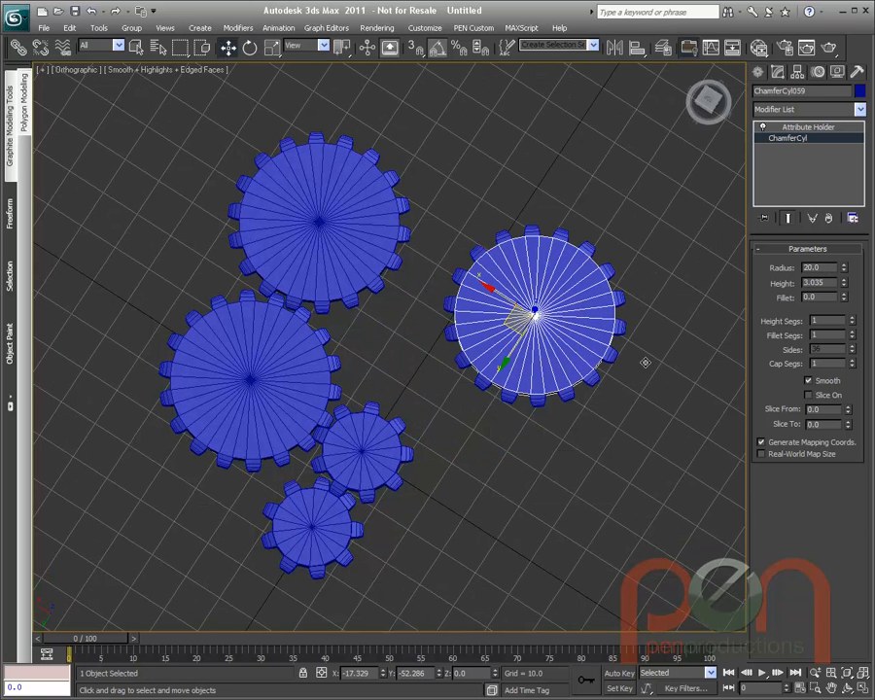
pyautogui.moveTo(823, 266); pyautogui.dragTo(790, 275)
pyautogui.write('40')
pyautogui.press('Return')
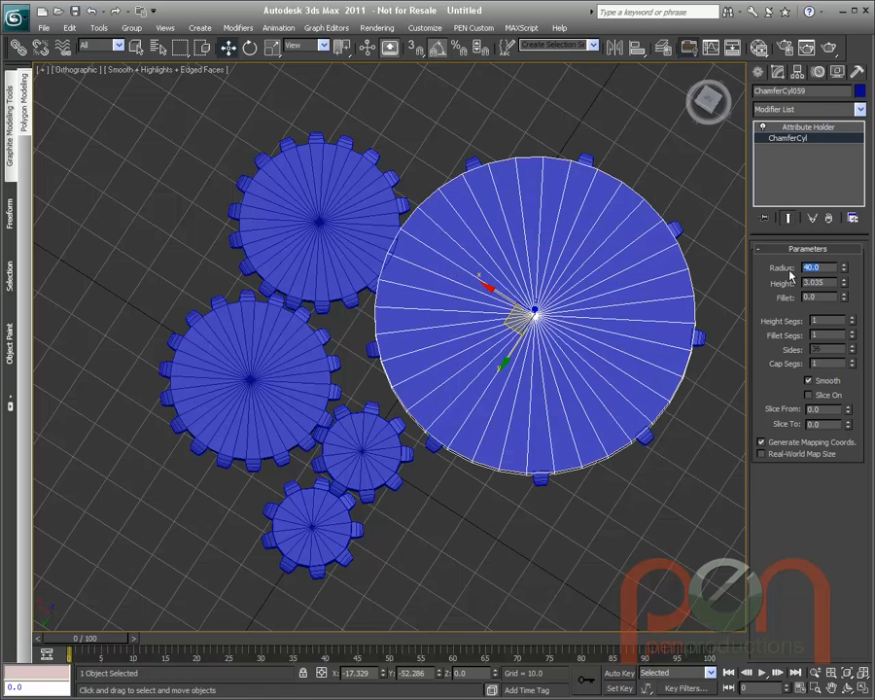
pyautogui.moveTo(523, 273); pyautogui.dragTo(467, 284, button='middle')
pyautogui.scroll(-1, 550, 308)
pyautogui.moveTo(431, 330); pyautogui.dragTo(489, 343)
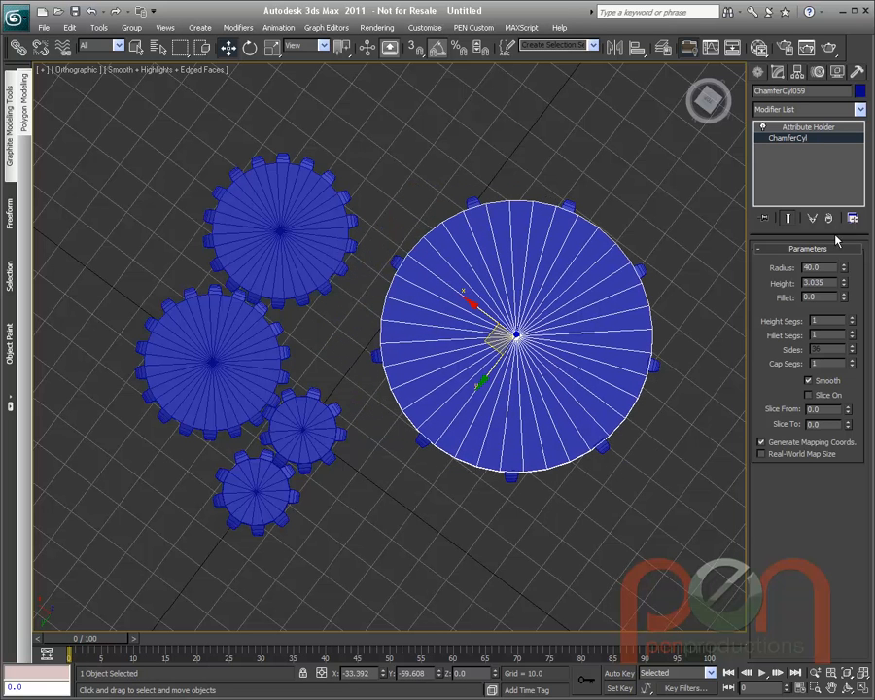
# - Set the enlarged gear's Tooth Count attribute to 36
pyautogui.click(808, 127)
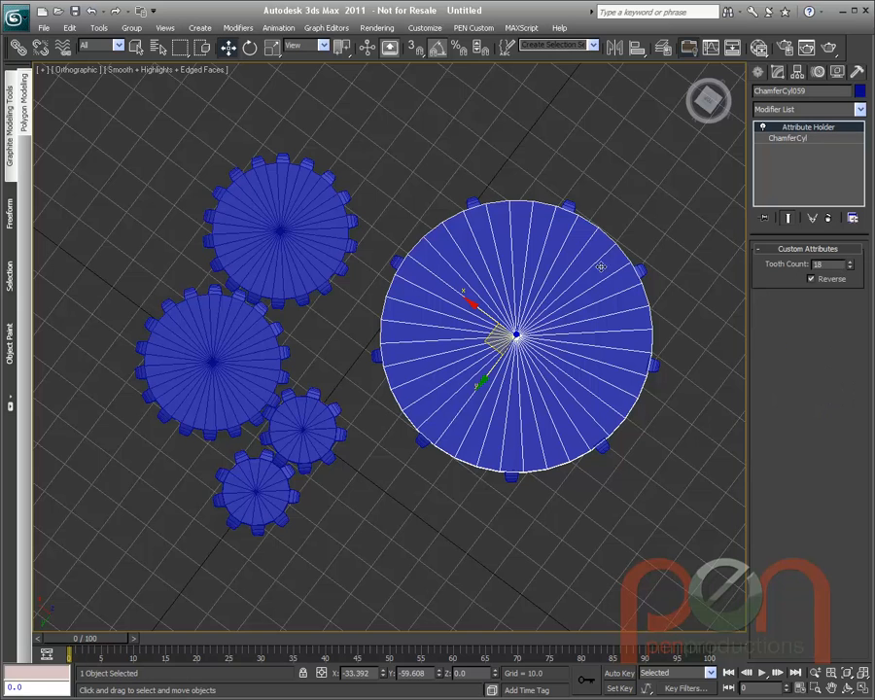
pyautogui.doubleClick(838, 264)
pyautogui.write('36')
pyautogui.press('Return')
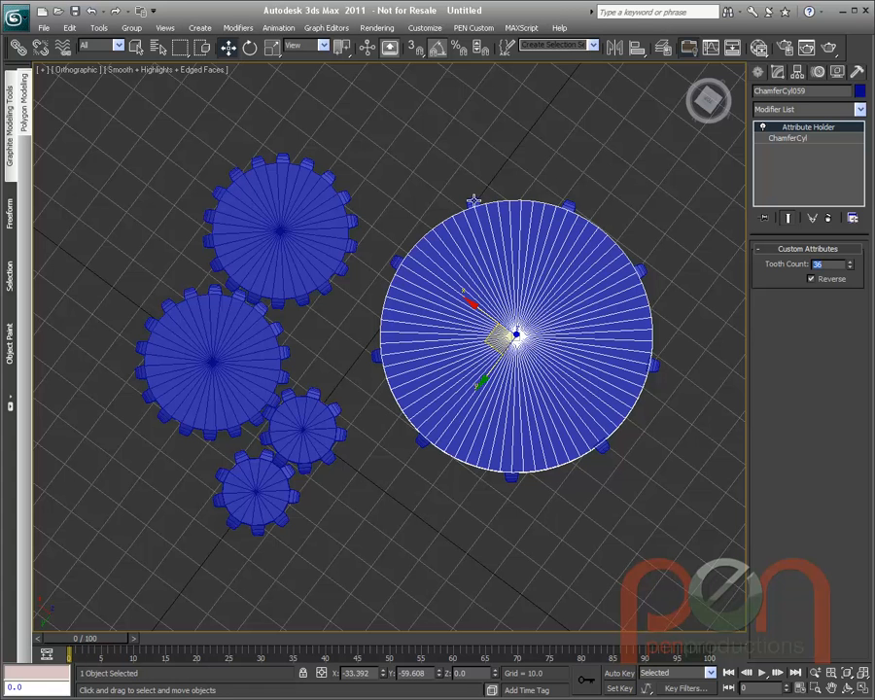
# - Select only the enlarged gear's teeth and clone them around its centre as three copies at 10° increments
pyautogui.doubleClick(514, 282)
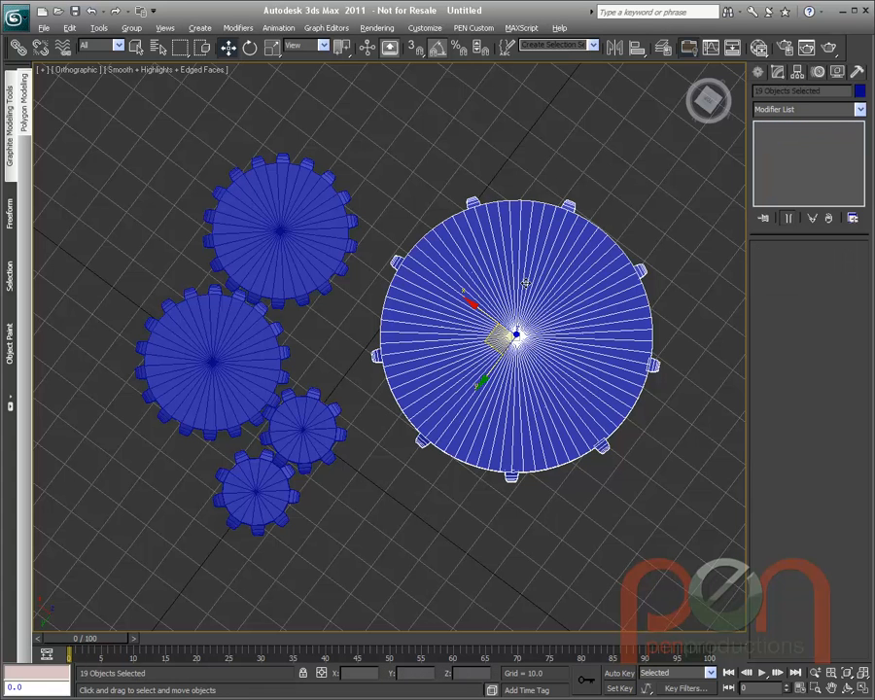
pyautogui.keyDown('alt'); pyautogui.click(519, 281); pyautogui.keyUp('alt')
pyautogui.rightClick(542, 325)
pyautogui.click(566, 342)
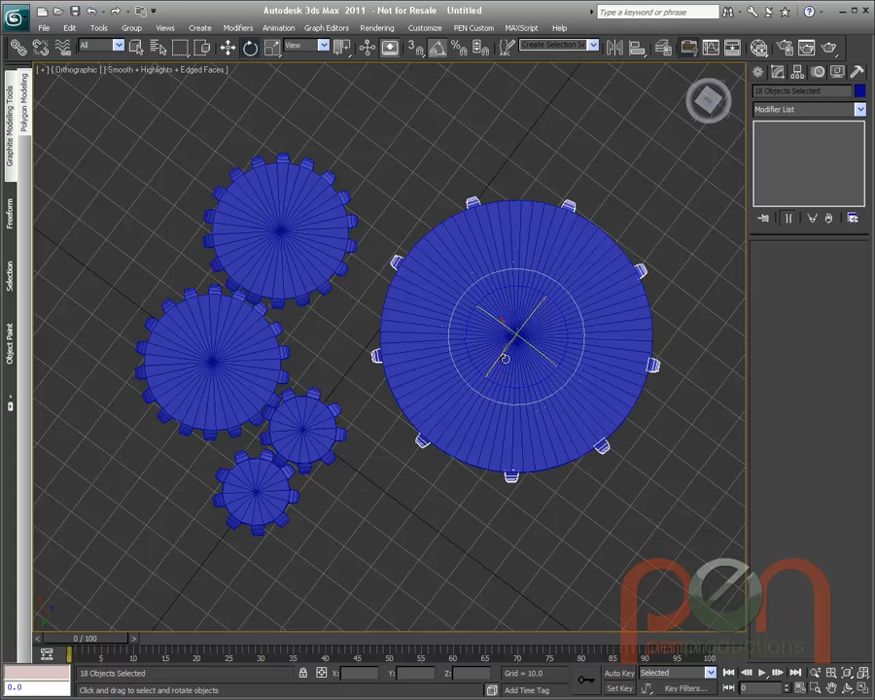
pyautogui.moveTo(514, 384); pyautogui.dragTo(515, 389)
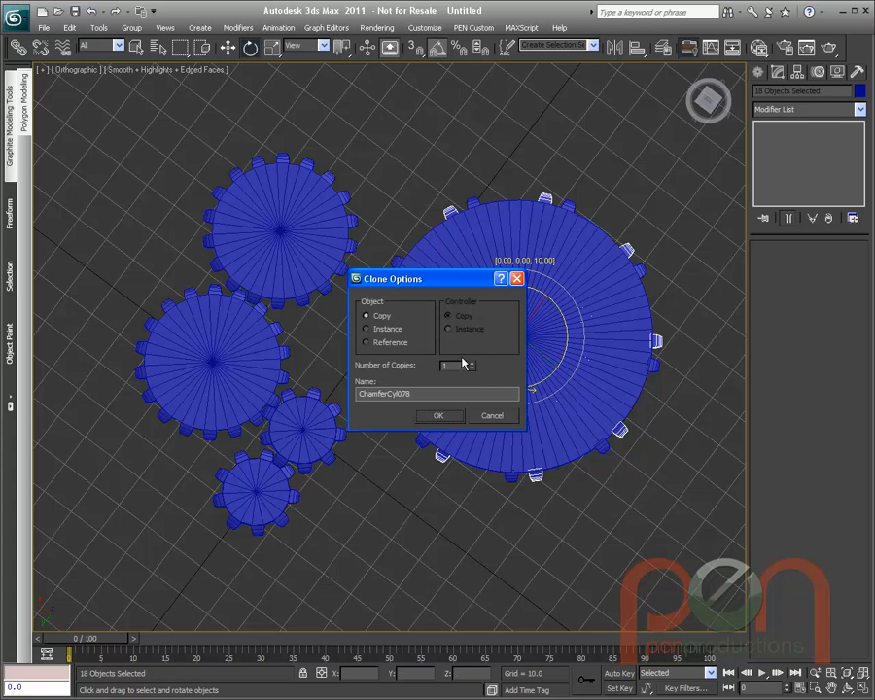
pyautogui.click(472, 362)
pyautogui.click(473, 363)
pyautogui.click(450, 418)
# - Move the 36-tooth gear until its teeth mesh with the small driver gear, and select its body
pyautogui.moveTo(550, 319)
pyautogui.keyDown('alt'); pyautogui.mouseDown(button='middle')
pyautogui.moveTo(534, 304)
pyautogui.moveTo(552, 314)
pyautogui.mouseUp(button='middle'); pyautogui.keyUp('alt')
pyautogui.scroll(2, 535, 304)
pyautogui.press('w')
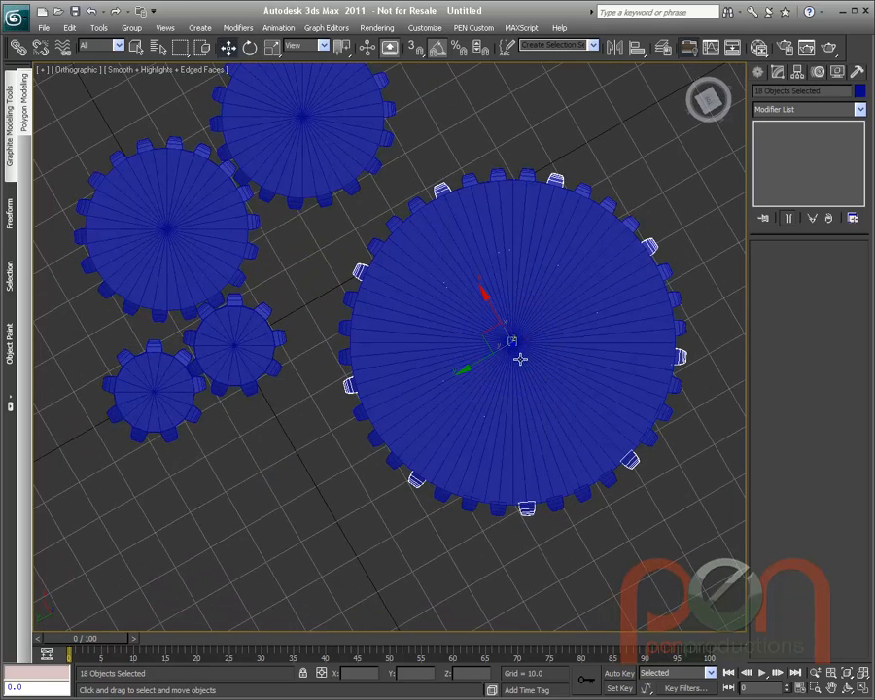
pyautogui.moveTo(497, 338); pyautogui.dragTo(449, 367)
pyautogui.click(714, 304)
pyautogui.click(518, 342)
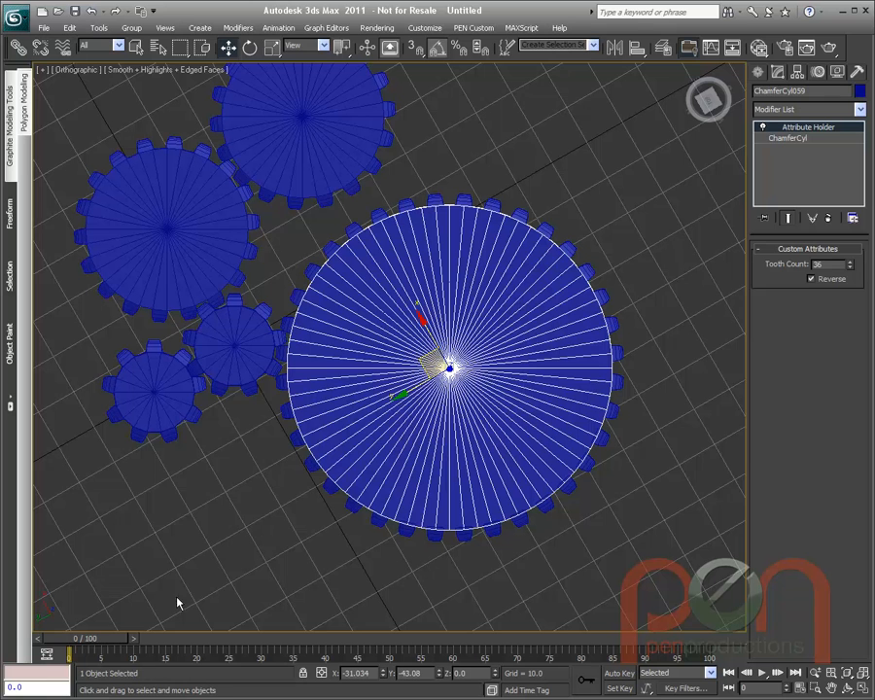
# - Rotate the small driver gear to check how the 36-tooth gear and the other gears turn together
pyautogui.click(228, 358)
pyautogui.rightClick(229, 359)
pyautogui.click(263, 377)
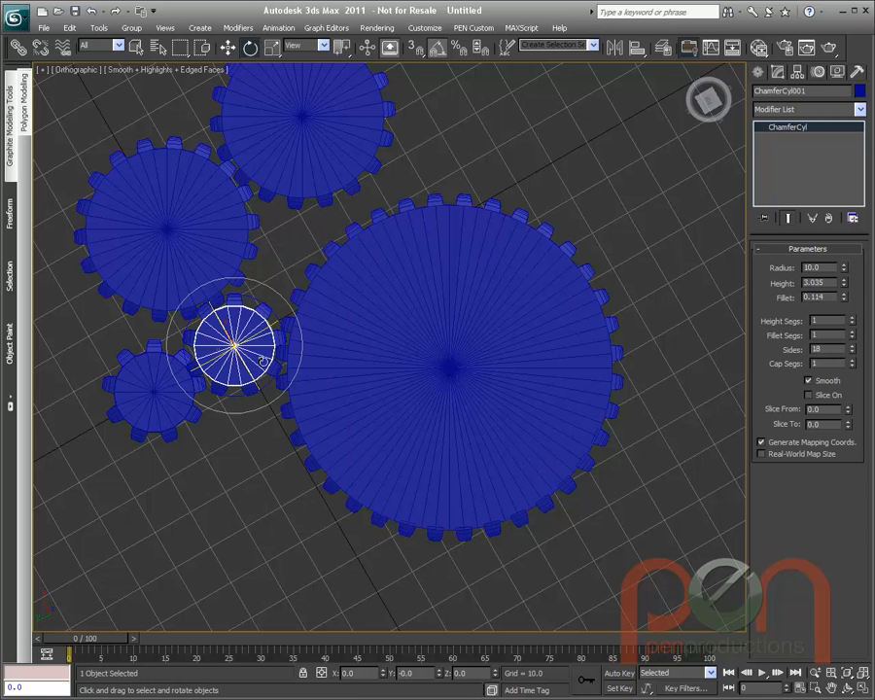
pyautogui.moveTo(284, 345); pyautogui.dragTo(269, 243)
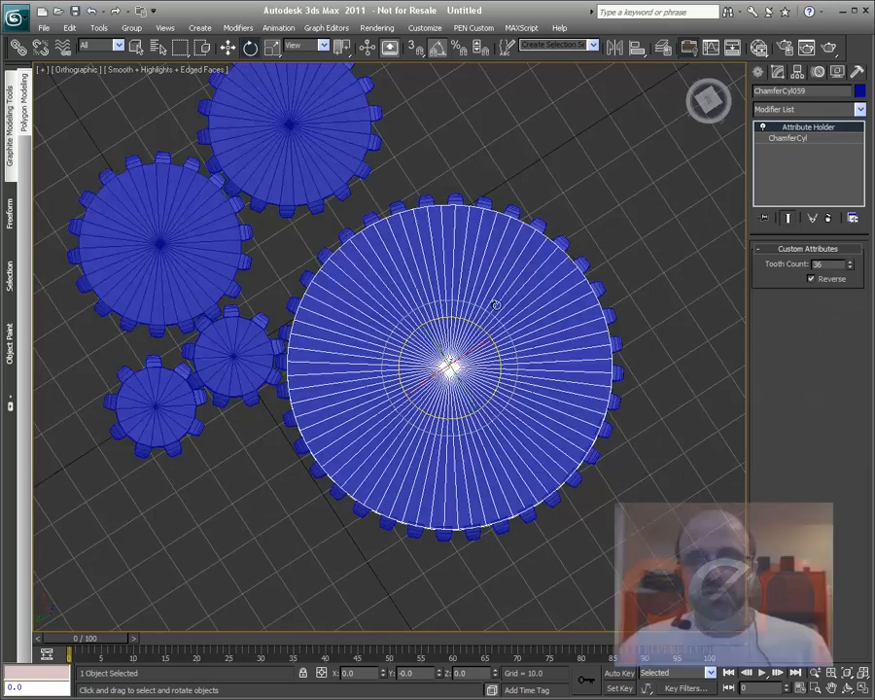
pyautogui.keyDown('alt'); pyautogui.moveTo(495, 305); pyautogui.dragTo(380, 342, button='middle'); pyautogui.keyUp('alt')
pyautogui.click(380, 341)
pyautogui.moveTo(351, 428); pyautogui.dragTo(451, 366)
pyautogui.moveTo(500, 352)
pyautogui.mouseDown(button='middle')
pyautogui.moveTo(492, 368)
pyautogui.moveTo(510, 315)
pyautogui.moveTo(486, 307)
pyautogui.moveTo(480, 353)
pyautogui.moveTo(488, 348)
pyautogui.moveTo(490, 363)
pyautogui.moveTo(500, 345)
pyautogui.mouseUp(button='middle')
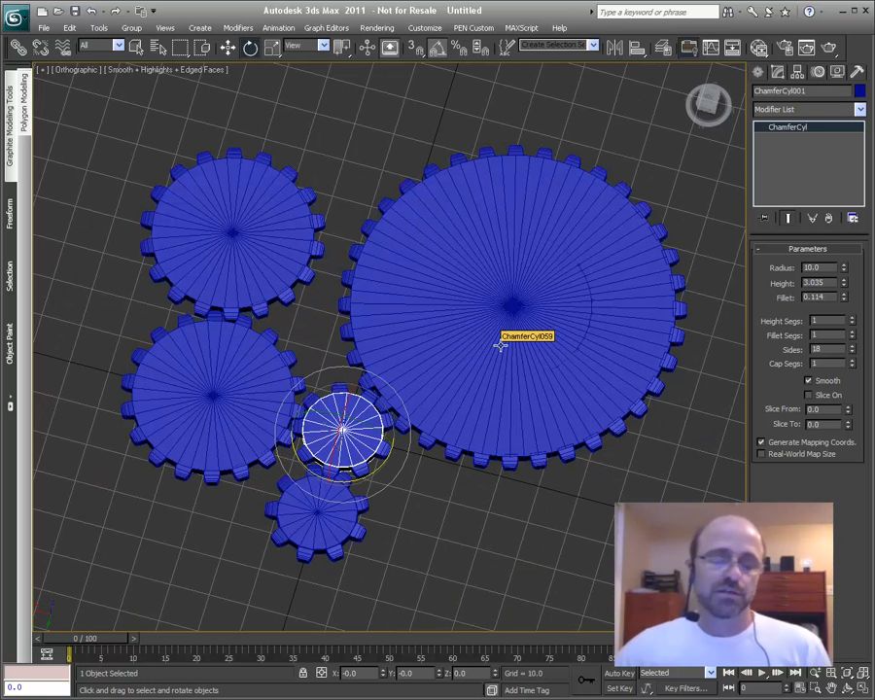